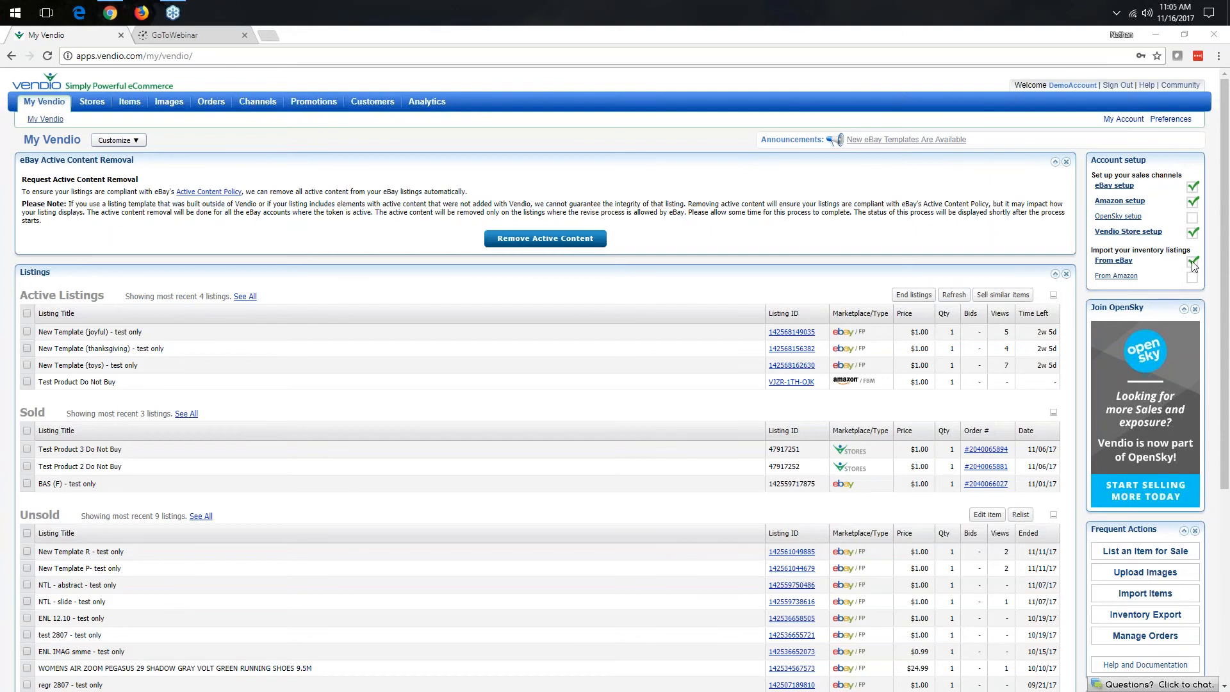
# - Open the Amazon inventory import form from the account setup checklist, view its options and cancel it
pyautogui.click(1119, 279)
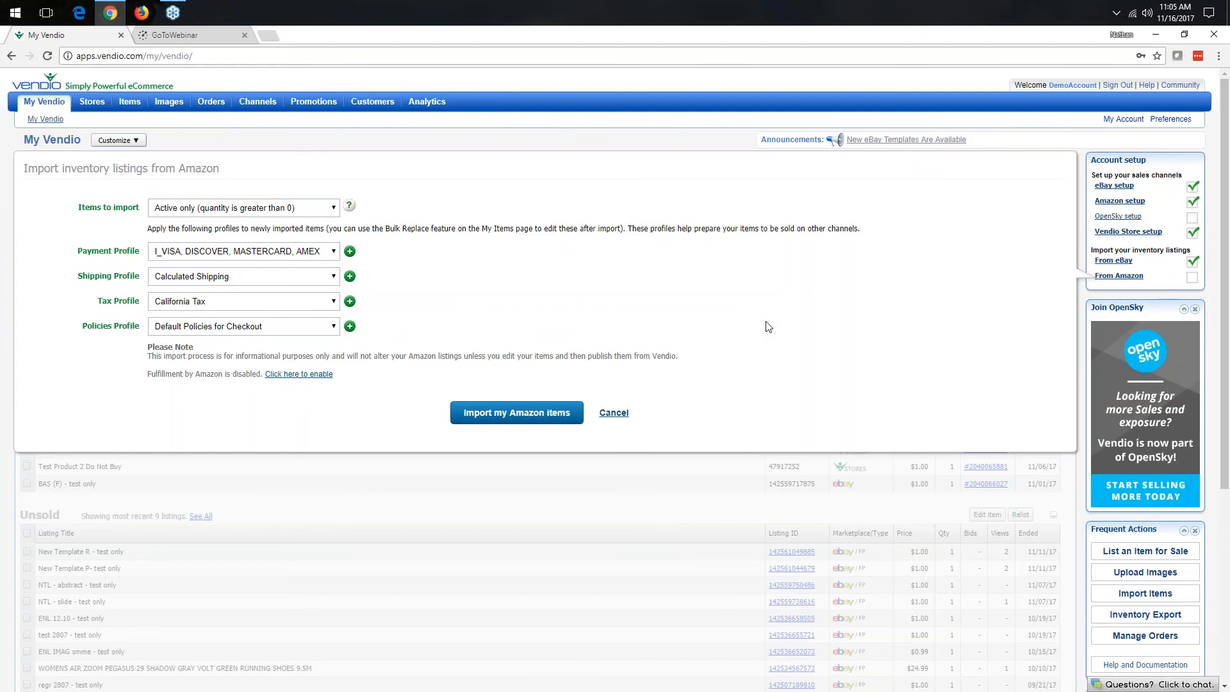
pyautogui.click(615, 414)
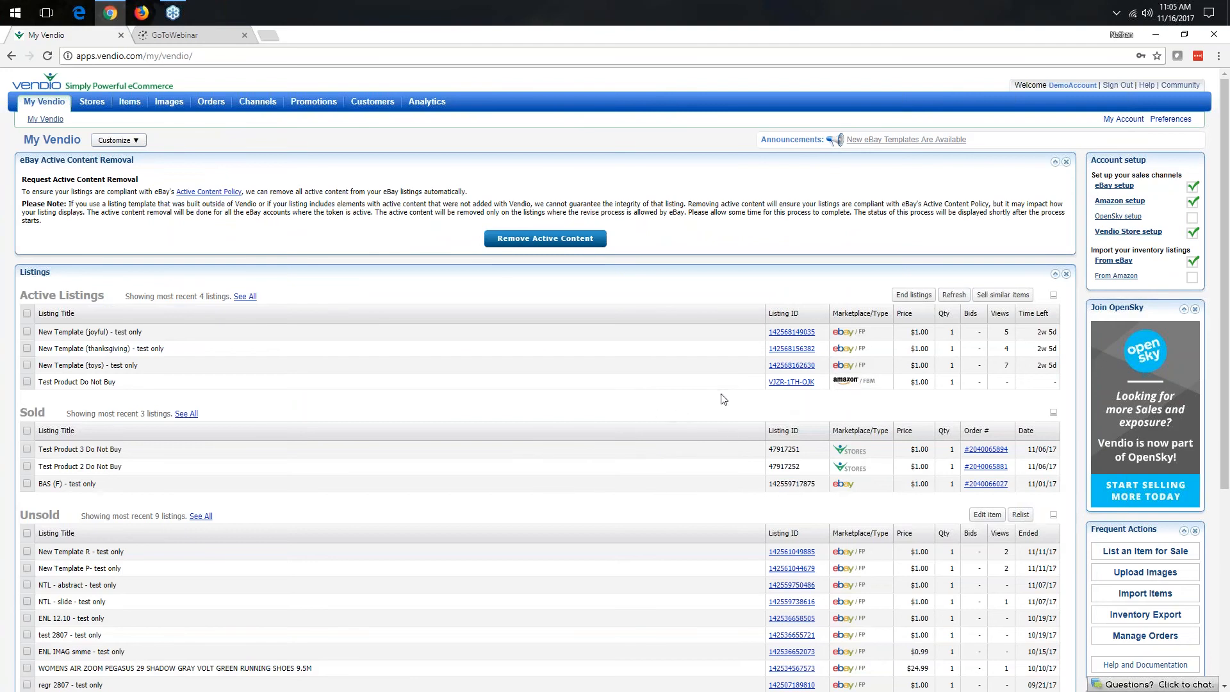
# - Review the active, sold and unsold listings and frequent actions on the dashboard, and view which dashboard sections can be shown
pyautogui.scroll(-1, 708, 393)
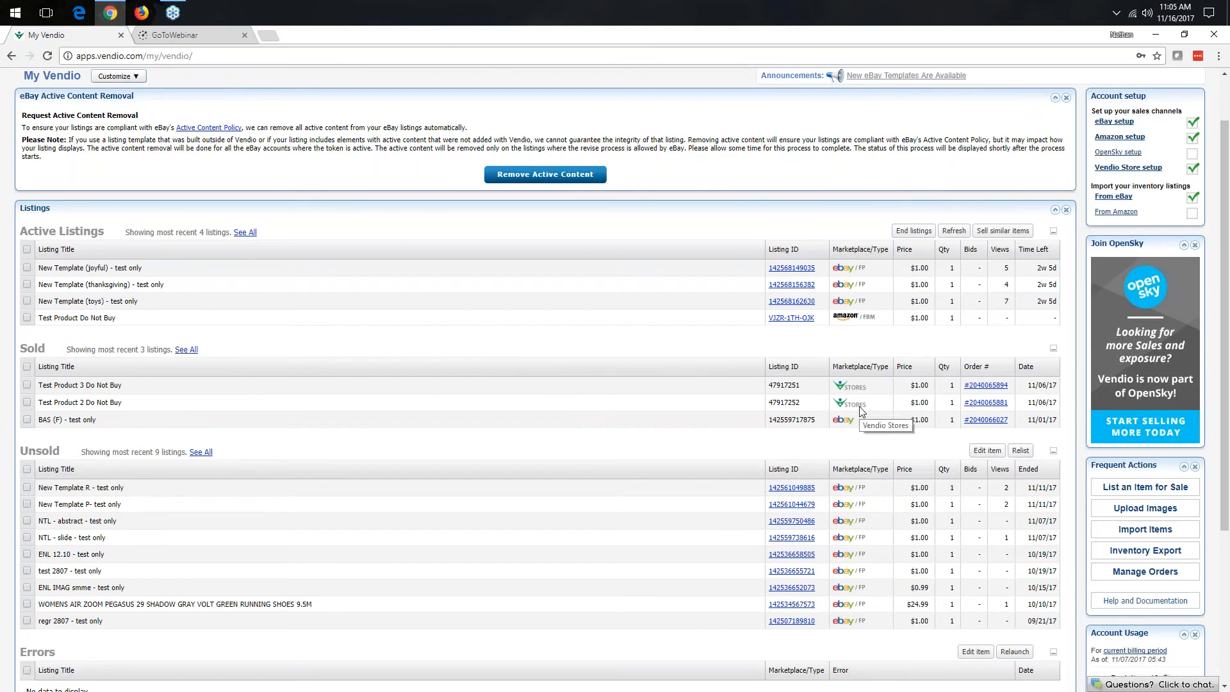
pyautogui.scroll(-1, 715, 426)
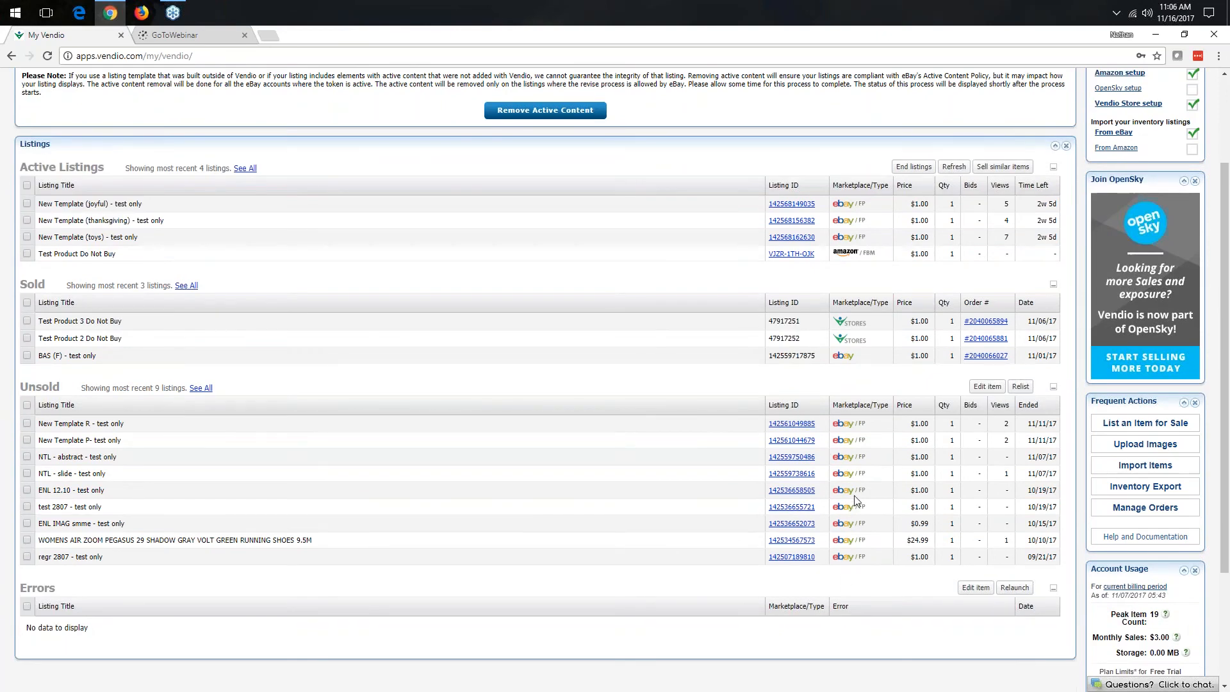
pyautogui.scroll(1, 856, 502)
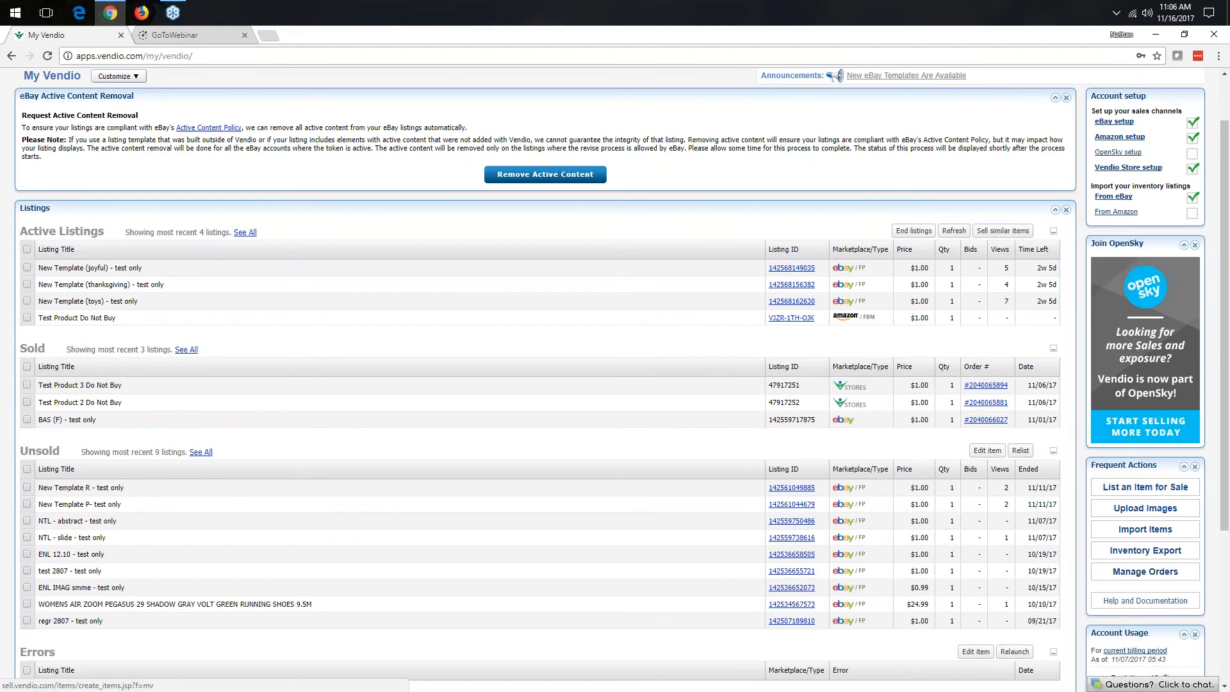
pyautogui.moveTo(1151, 467)
pyautogui.mouseDown()
pyautogui.moveTo(1146, 248)
pyautogui.moveTo(954, 213)
pyautogui.moveTo(929, 115)
pyautogui.moveTo(920, 237)
pyautogui.moveTo(893, 335)
pyautogui.moveTo(1115, 442)
pyautogui.moveTo(1131, 469)
pyautogui.mouseUp()
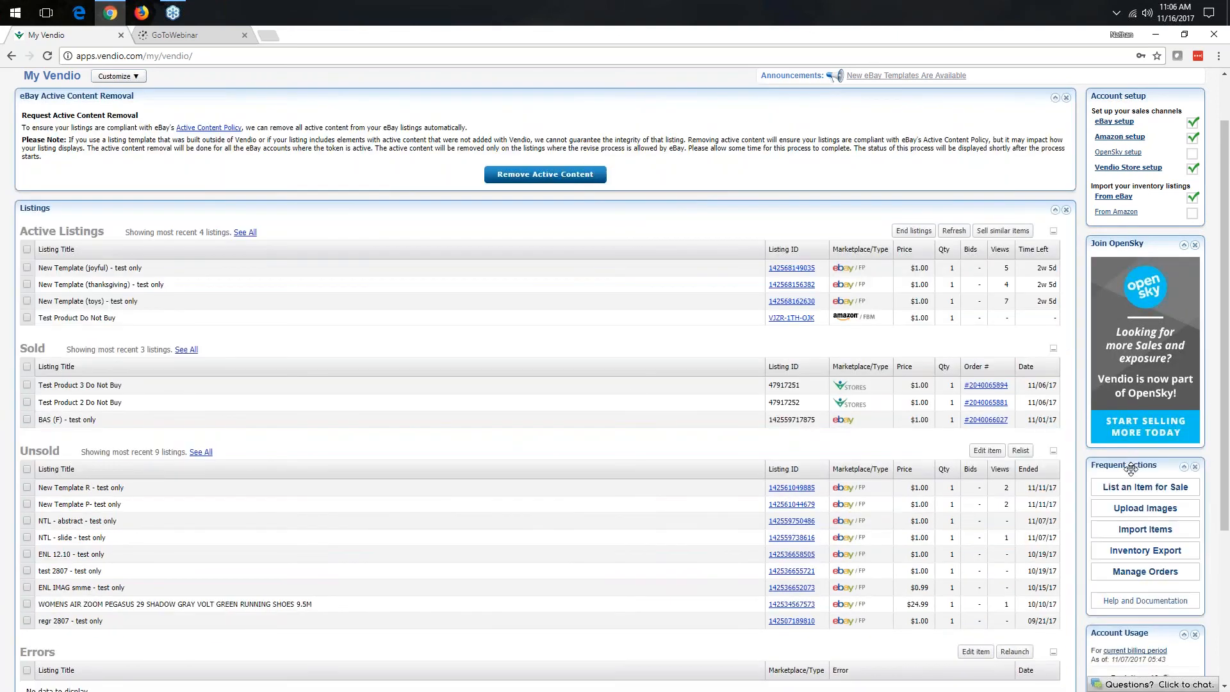
pyautogui.scroll(1, 398, 346)
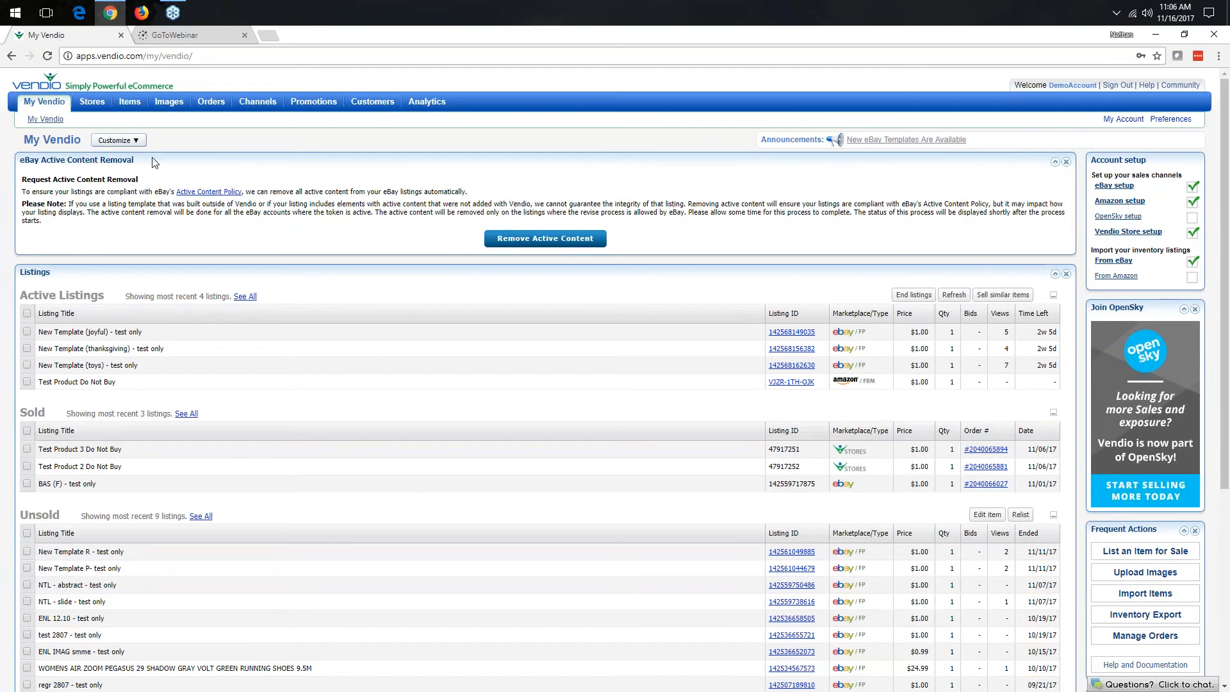
pyautogui.click(118, 140)
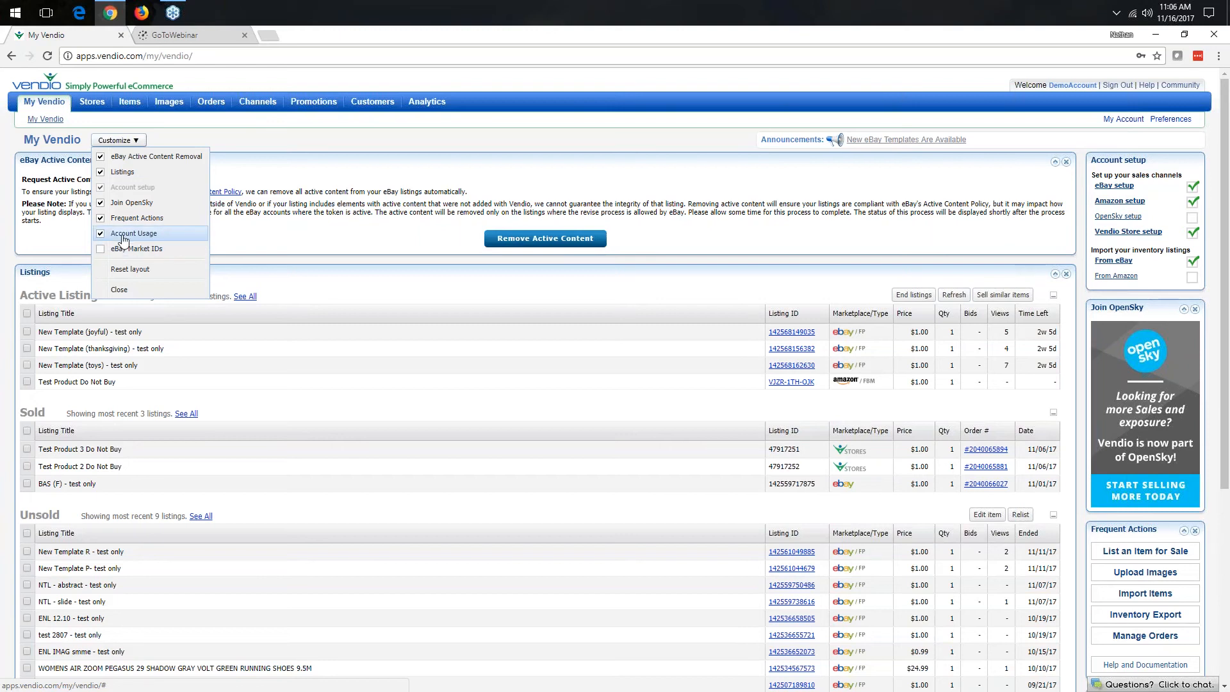
pyautogui.click(558, 143)
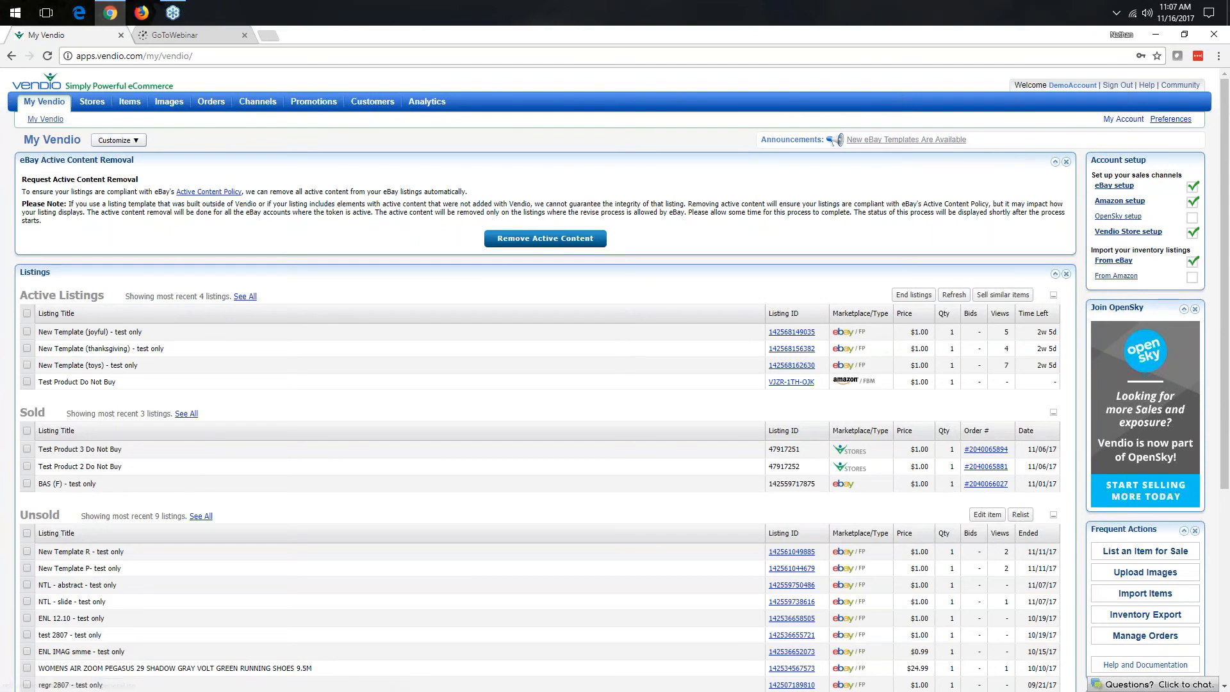
# - Open the account preferences and switch to the Channels preferences page
pyautogui.click(1171, 120)
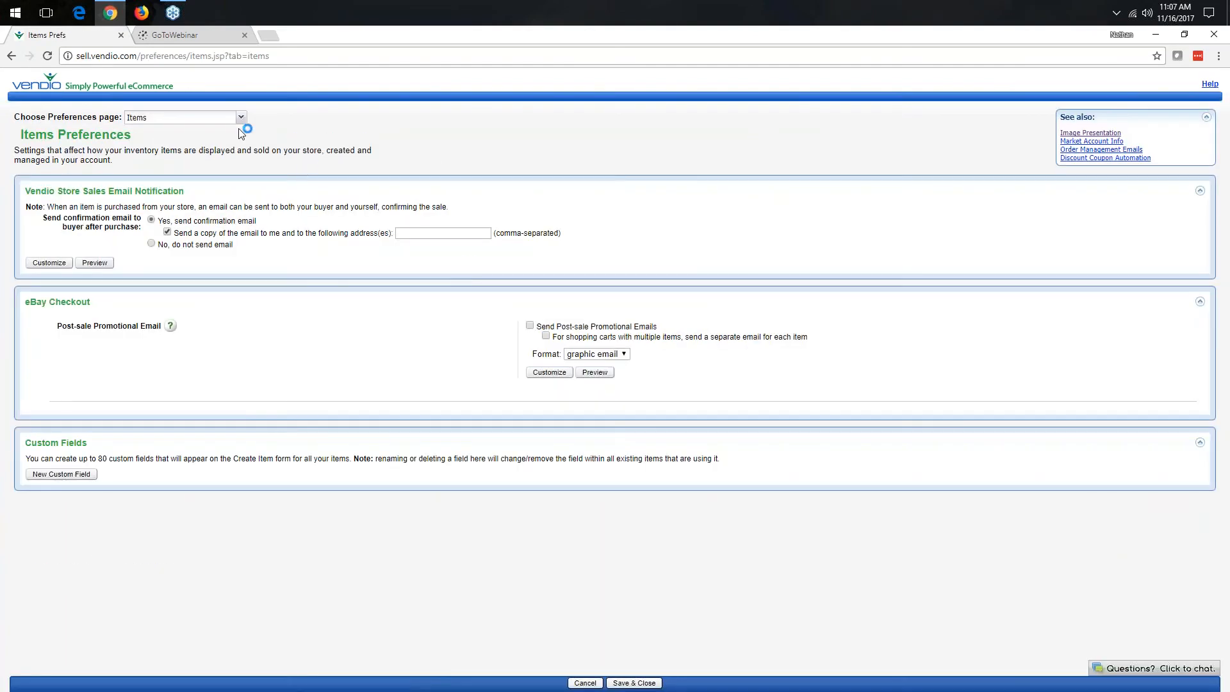
pyautogui.click(239, 118)
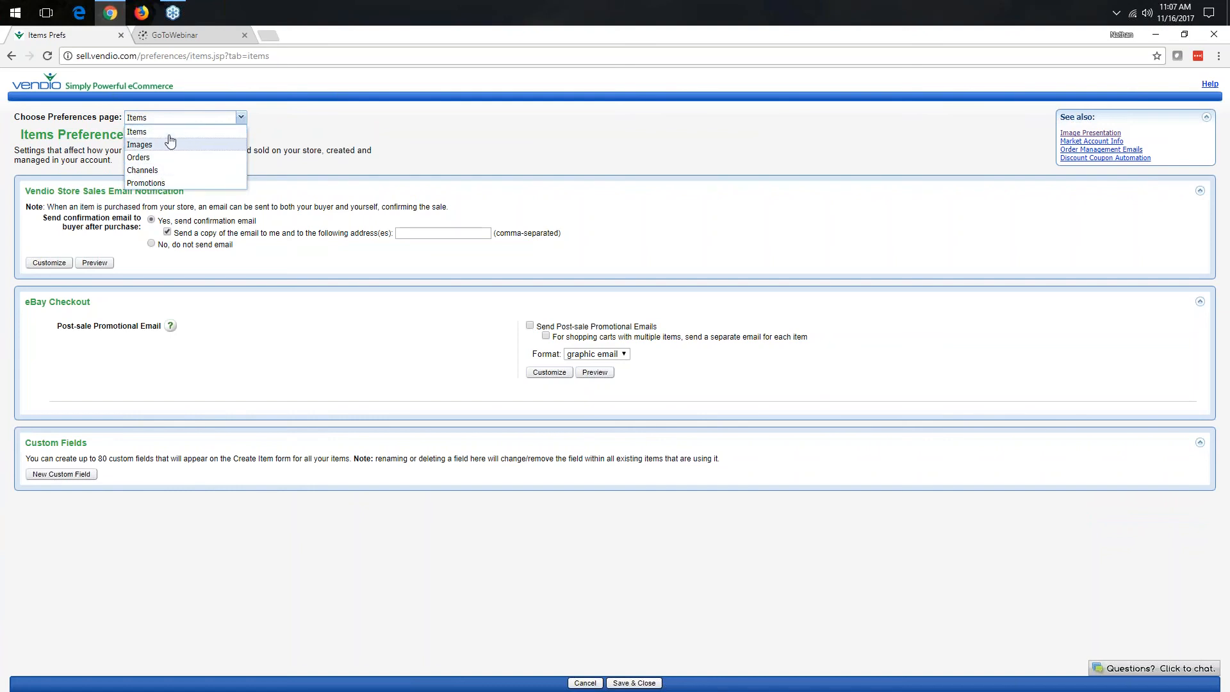
pyautogui.click(174, 175)
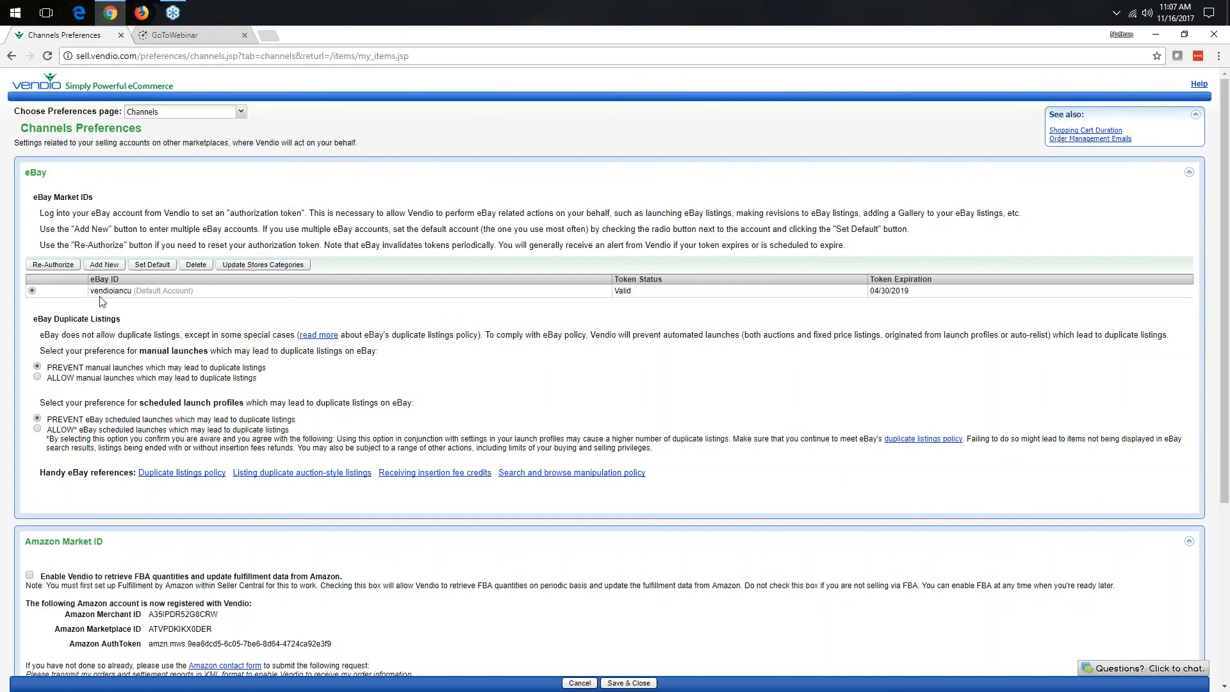
# - Review the eBay Market IDs, duplicate listing, Amazon Market ID and OpenSky store settings, and save and close the channel preferences
pyautogui.moveTo(91, 292); pyautogui.dragTo(194, 294)
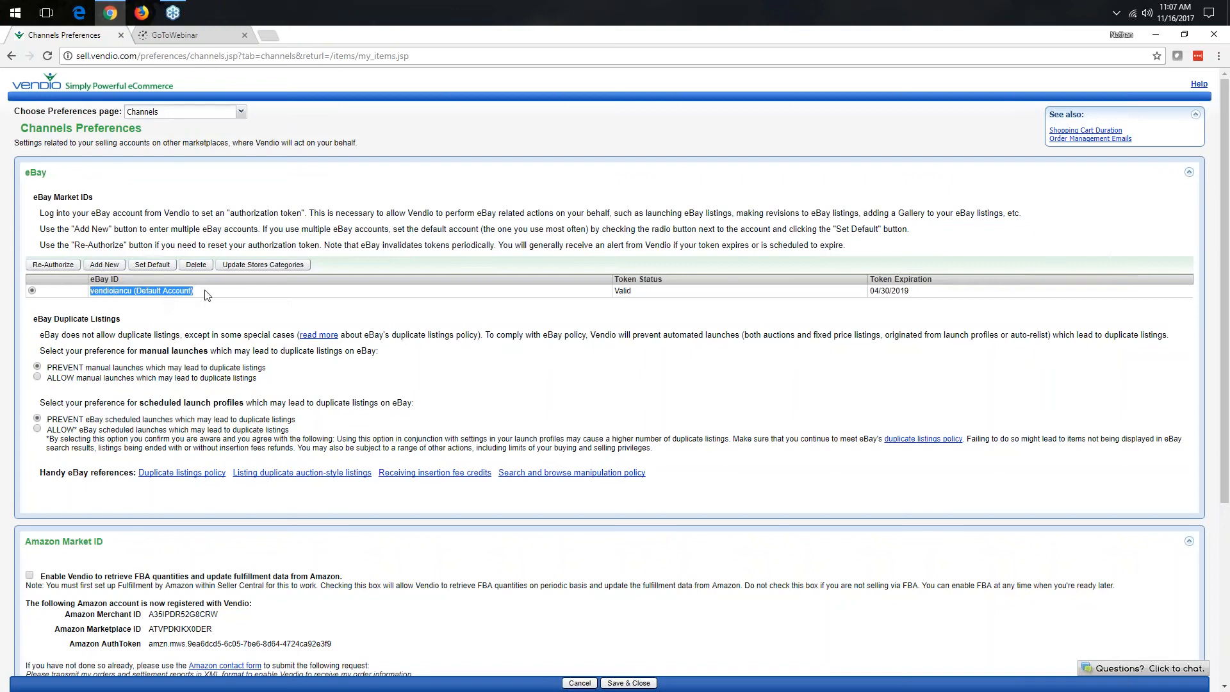
pyautogui.click(76, 290)
pyautogui.moveTo(90, 291); pyautogui.dragTo(197, 297)
pyautogui.click(289, 306)
pyautogui.scroll(-3, 289, 306)
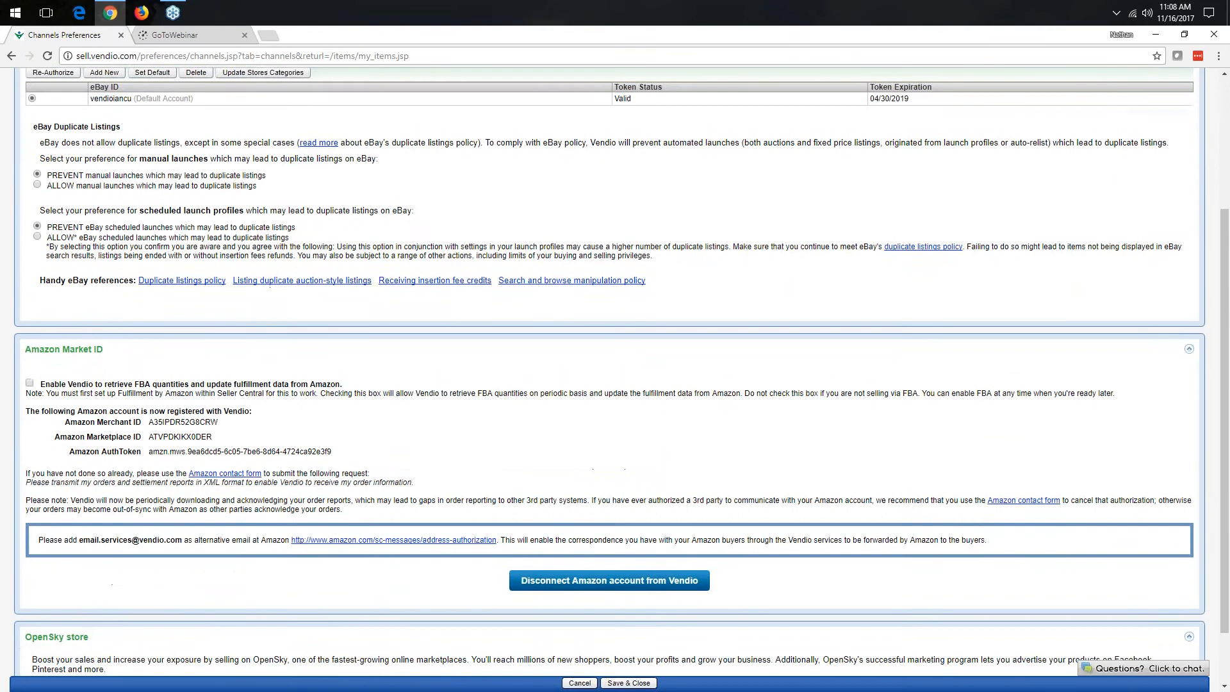
pyautogui.scroll(-2, 154, 359)
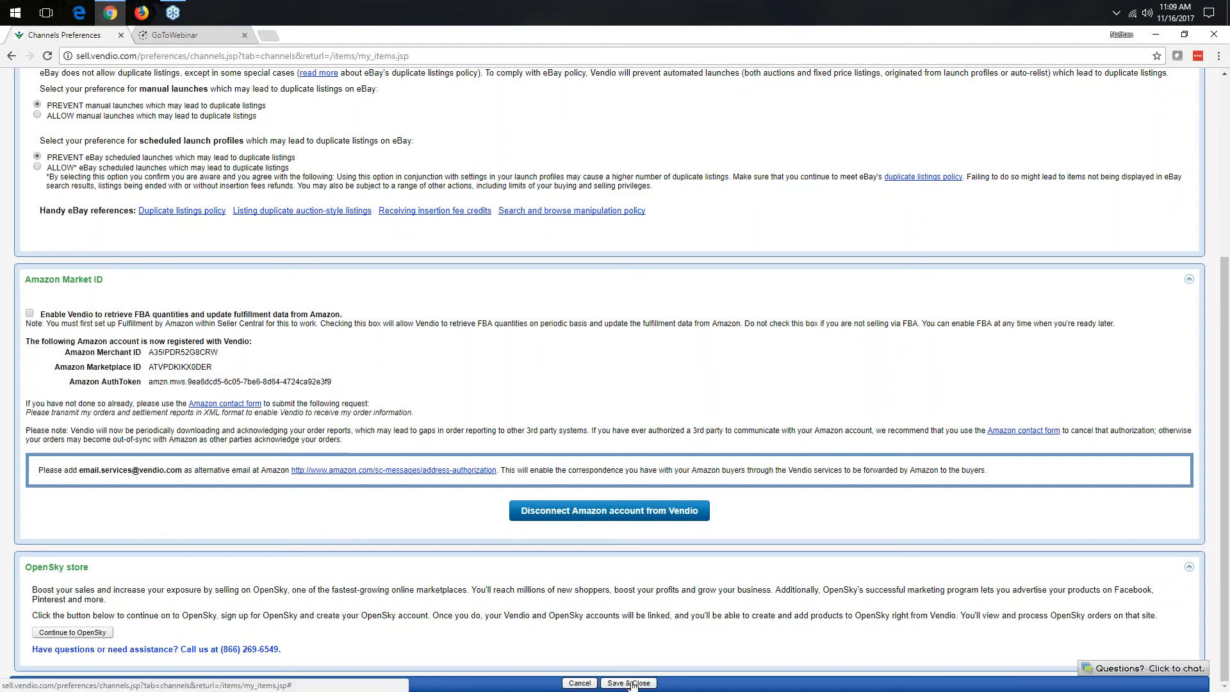
pyautogui.click(631, 683)
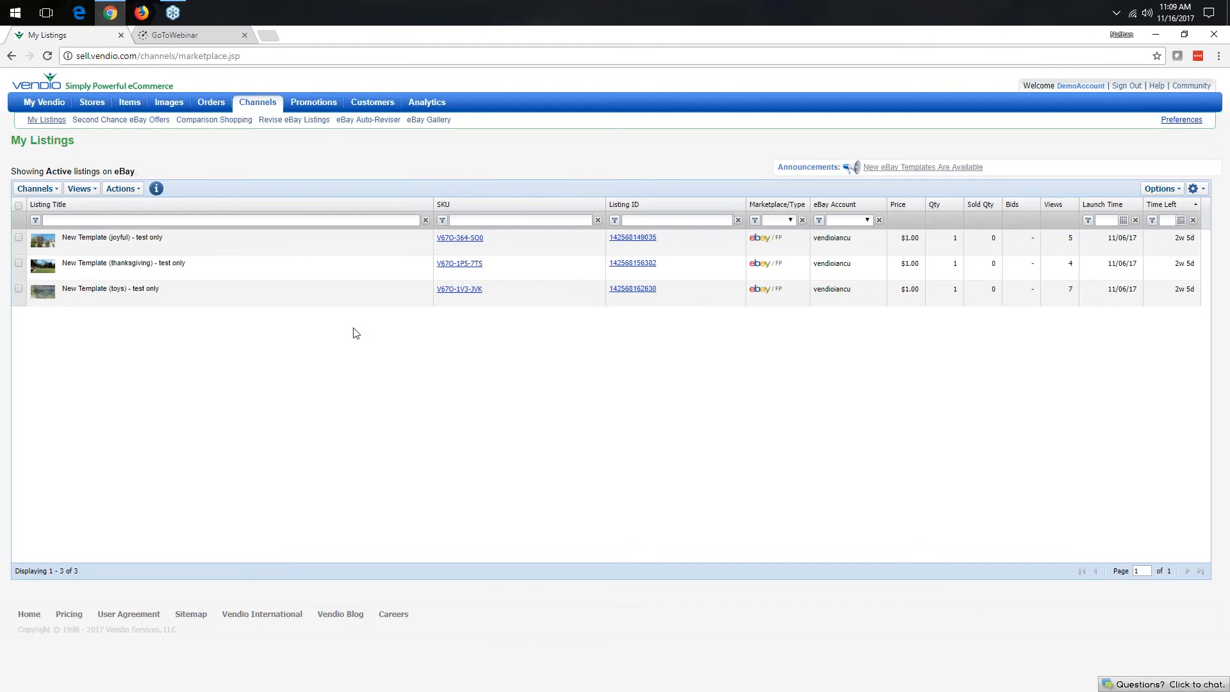
# - Open the item import page and choose eBay as the inventory source
pyautogui.moveTo(130, 103)
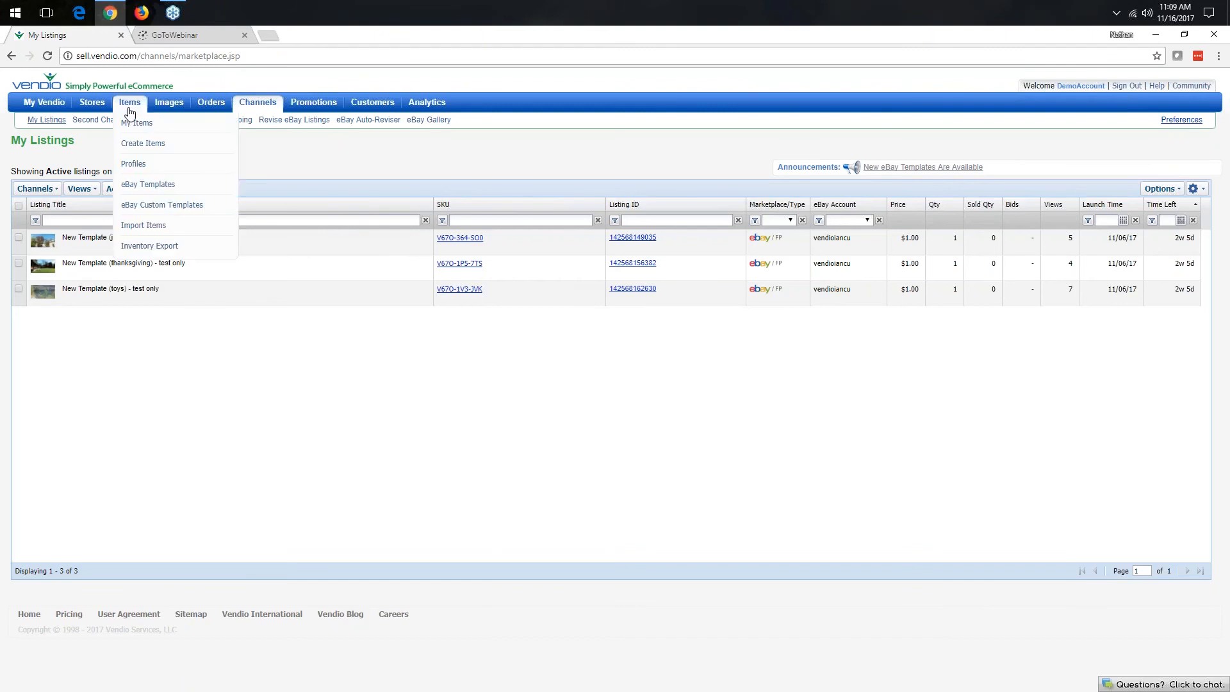
pyautogui.click(144, 228)
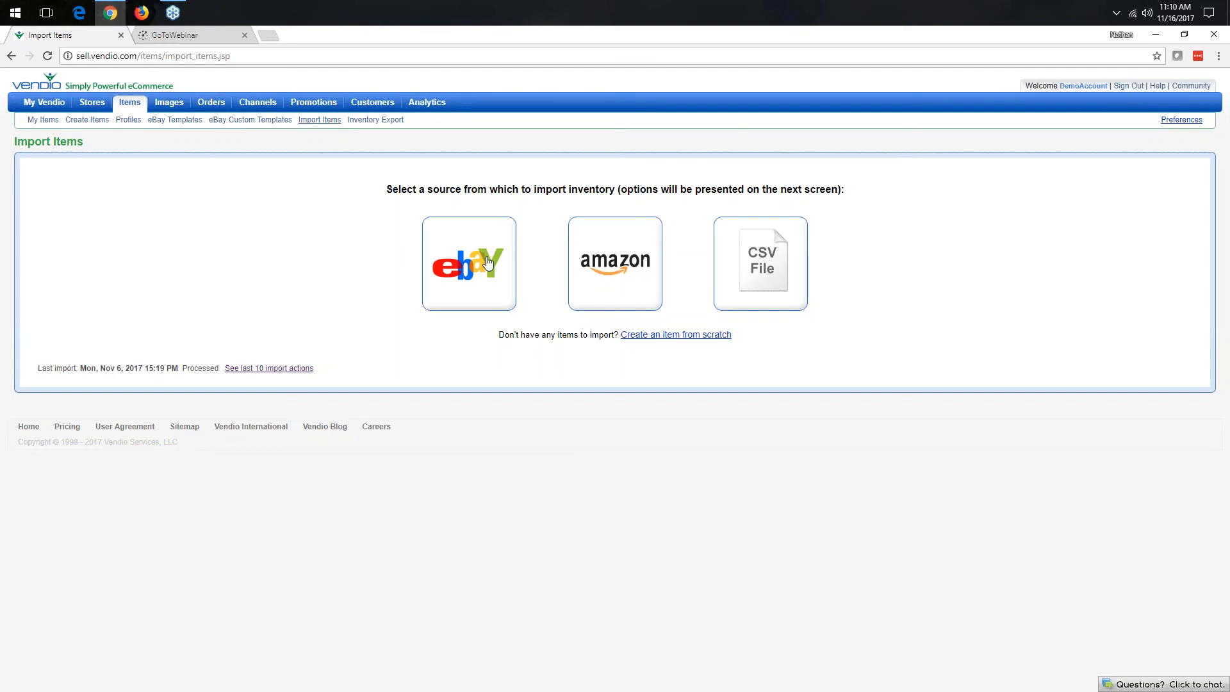
pyautogui.click(479, 252)
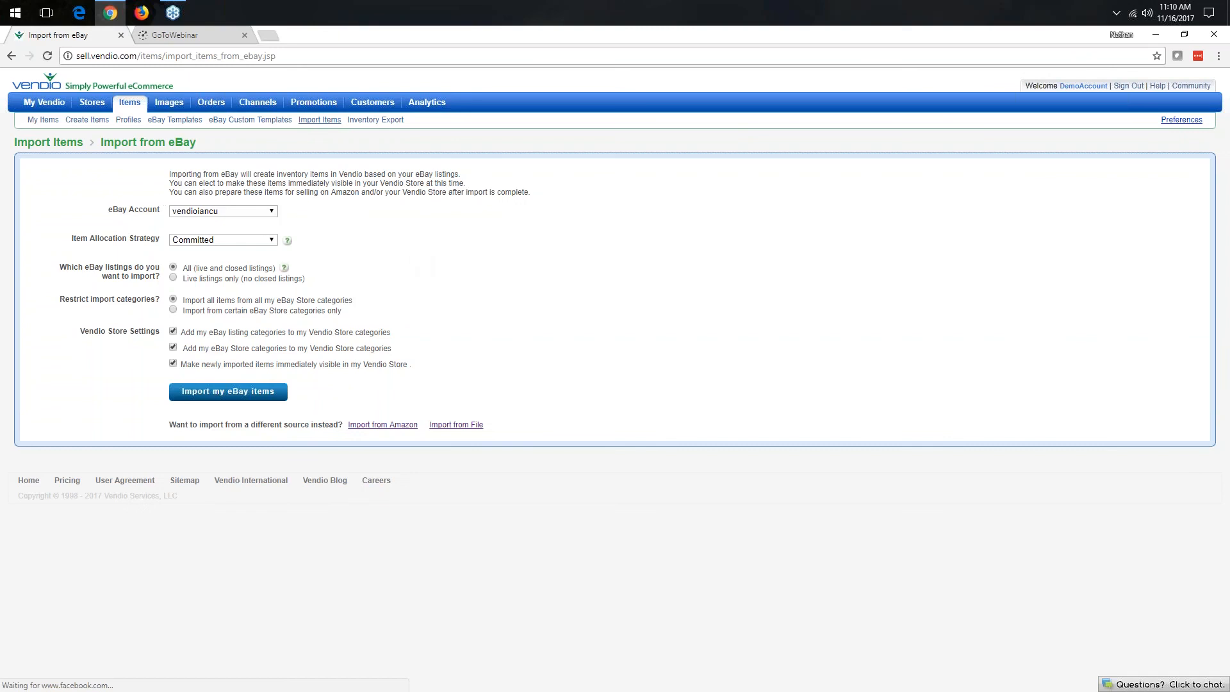
# - Examine the eBay import's item allocation strategies, live-listings option, category restriction and Vendio Store settings
pyautogui.click(214, 248)
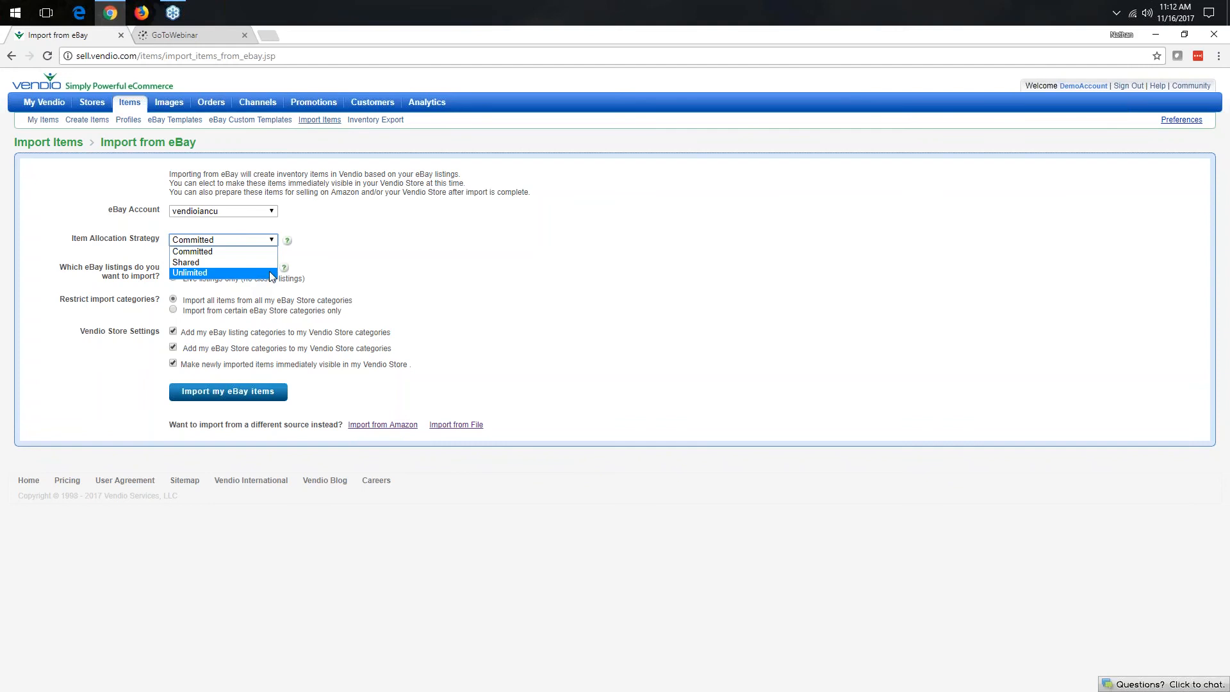
pyautogui.click(382, 276)
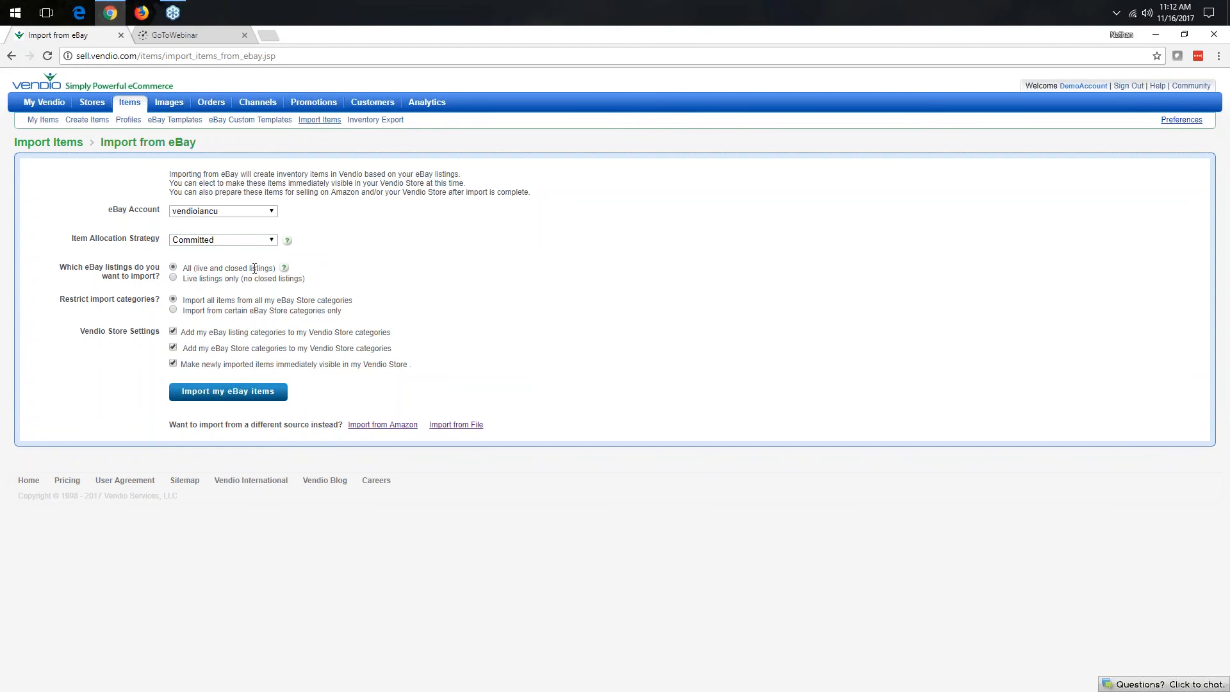
pyautogui.moveTo(190, 288); pyautogui.dragTo(303, 279)
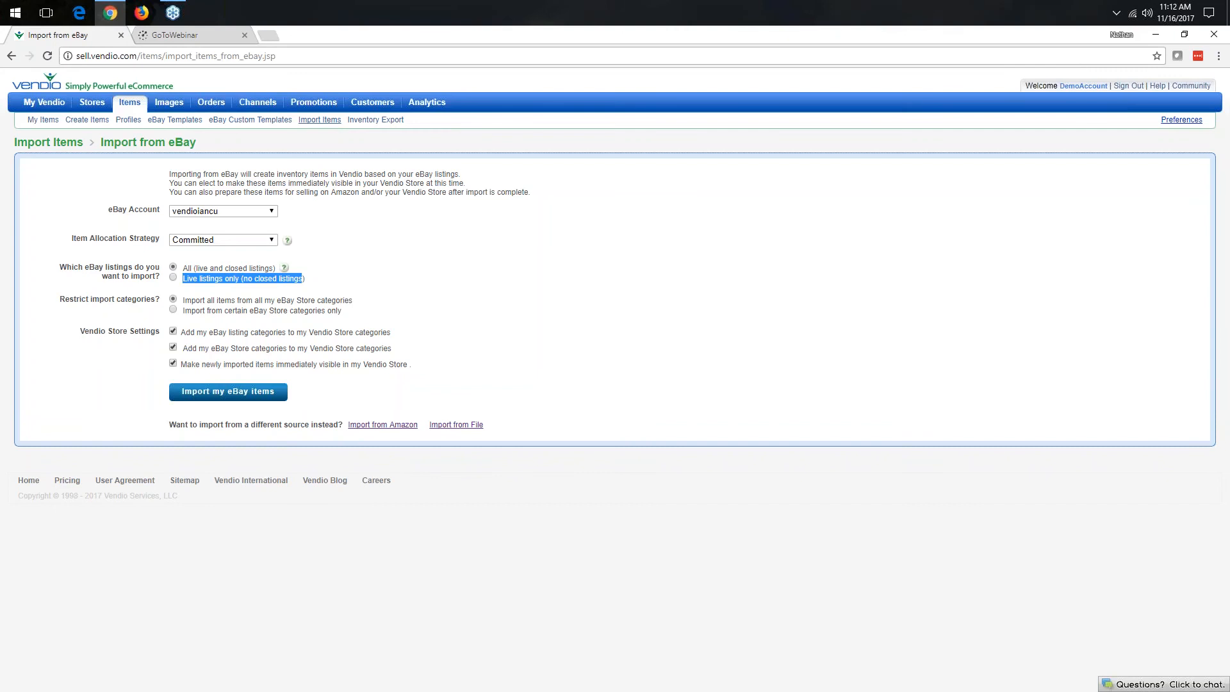
pyautogui.moveTo(183, 310); pyautogui.dragTo(349, 313)
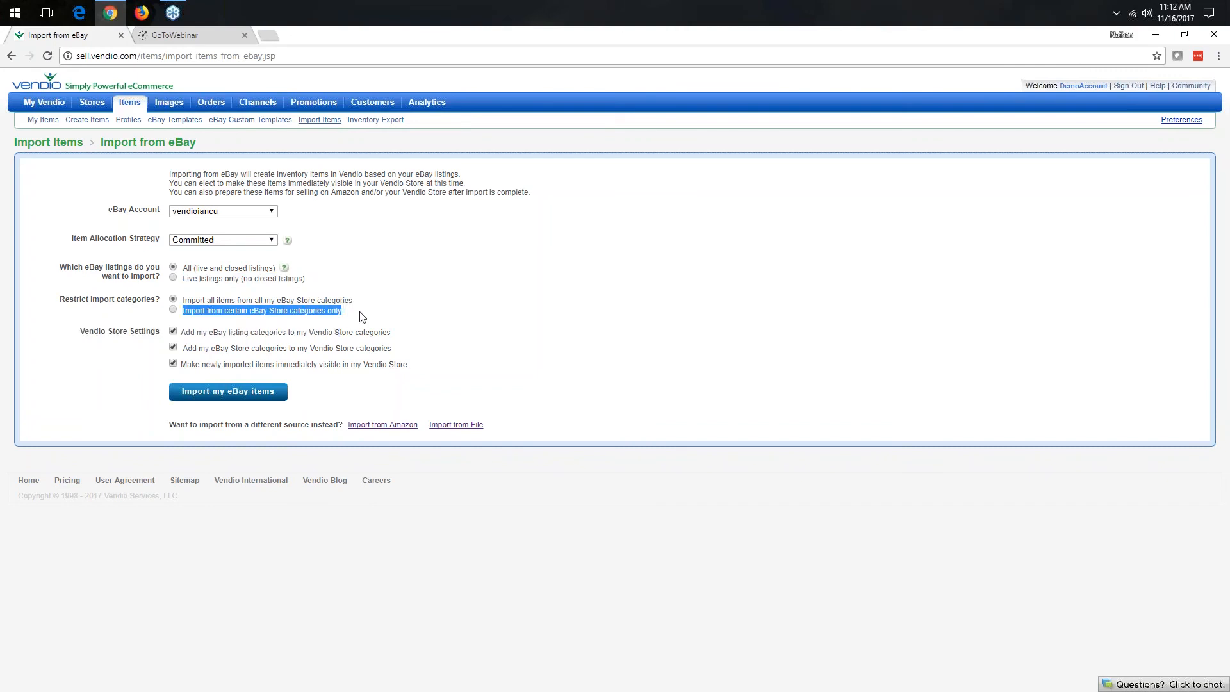
pyautogui.moveTo(420, 374); pyautogui.dragTo(139, 332)
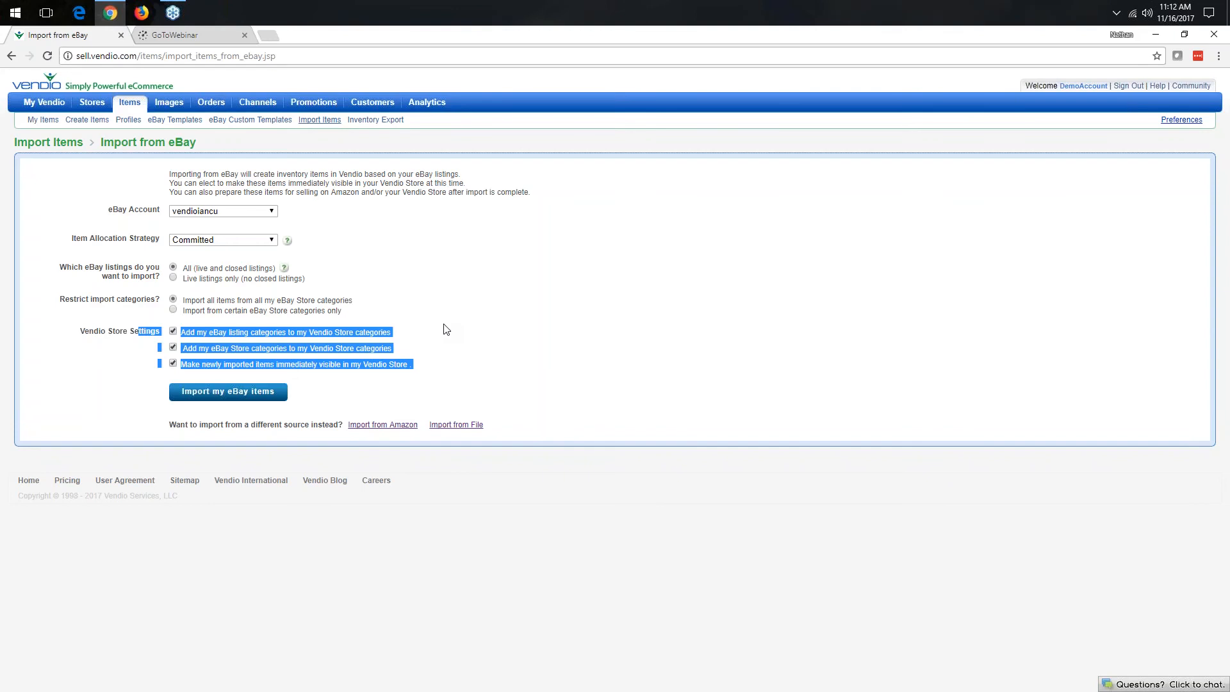
pyautogui.click(453, 328)
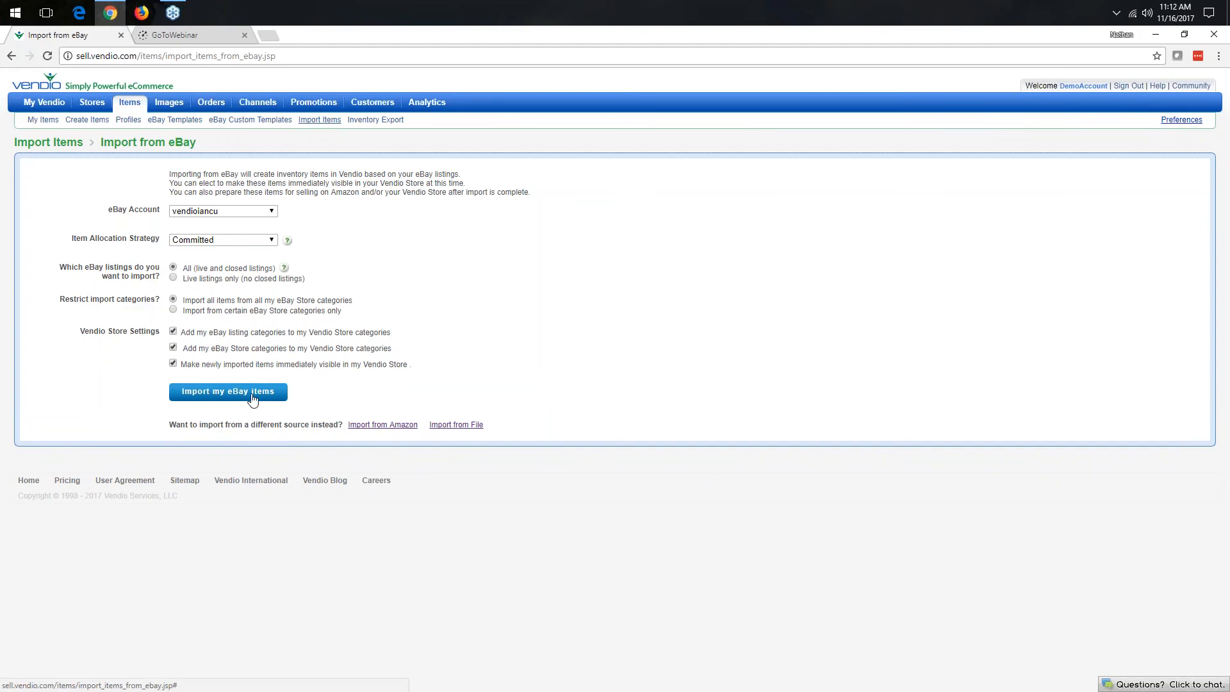
# - Return to the item import page and view the history of the last 10 import actions
pyautogui.moveTo(121, 104)
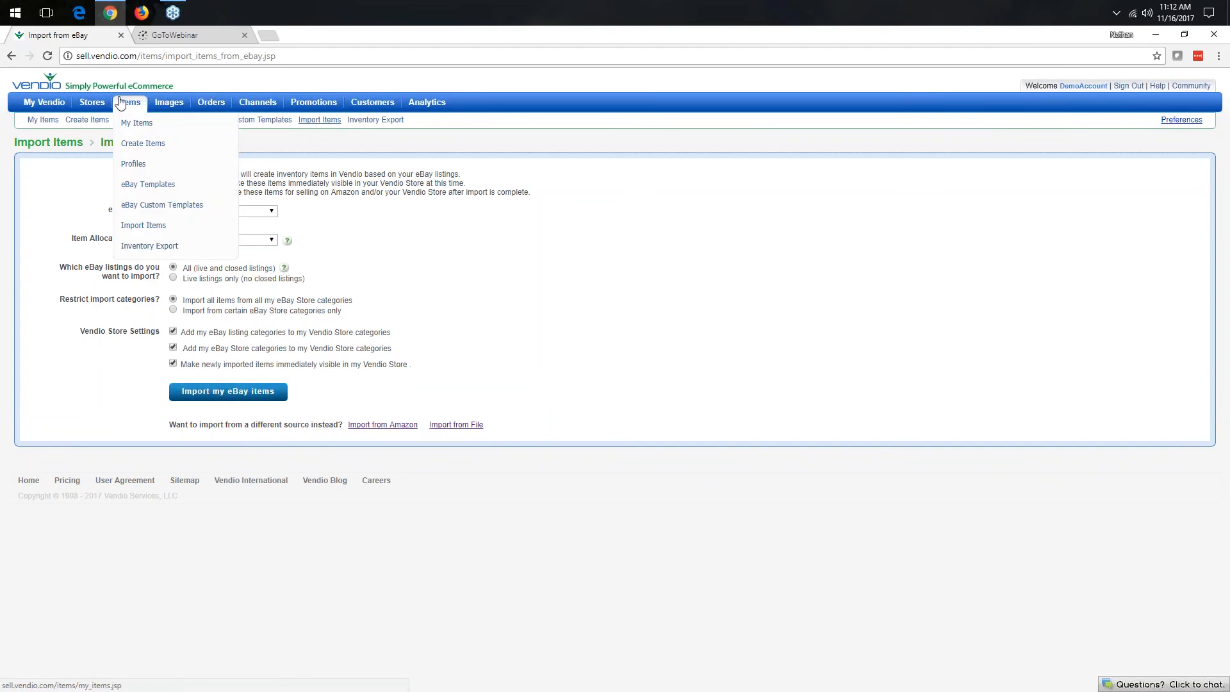
pyautogui.click(136, 227)
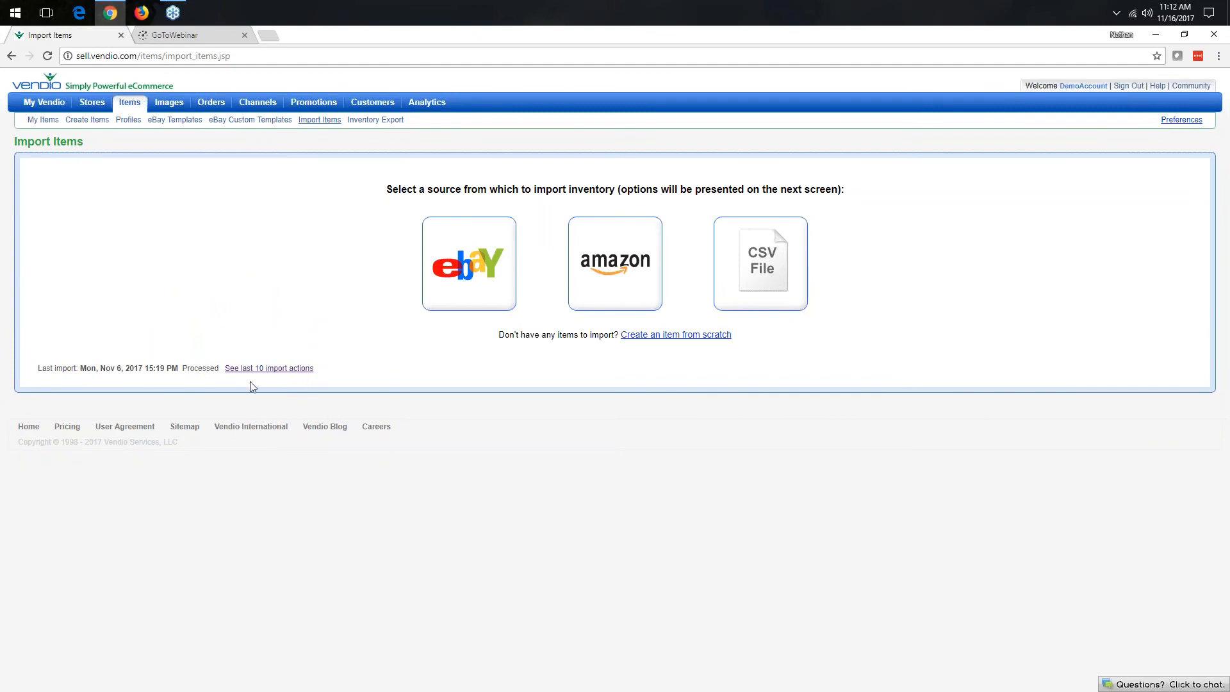
pyautogui.click(269, 368)
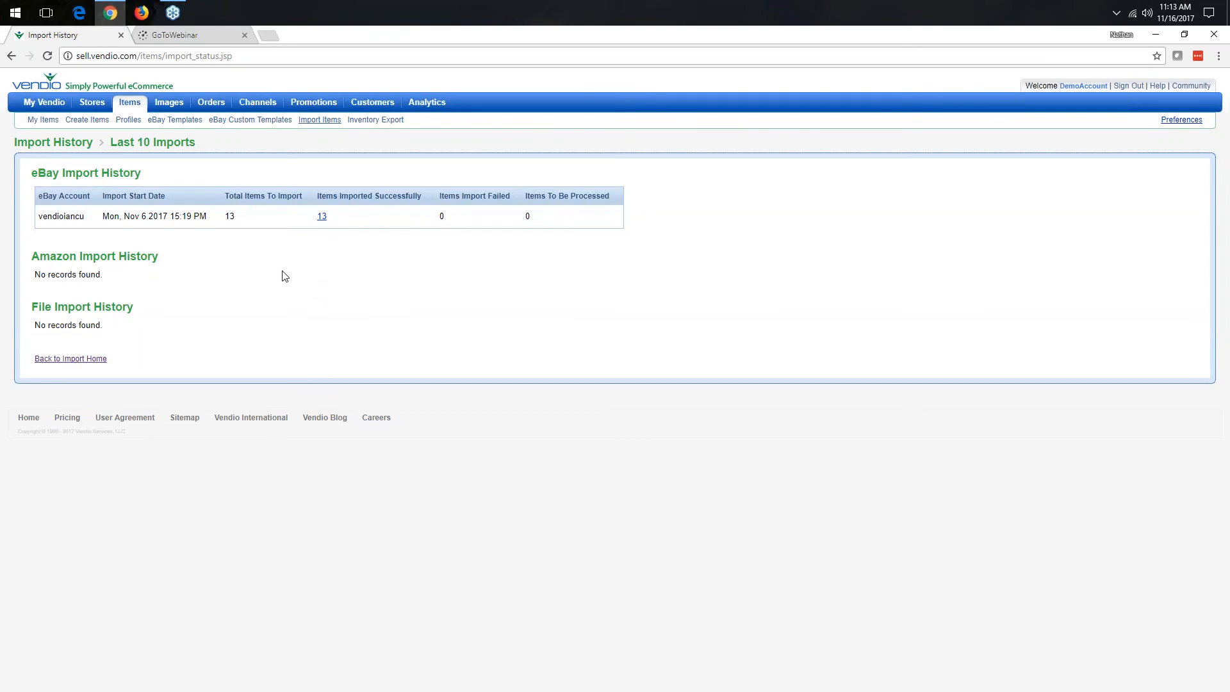
# - Go back to the item import page and open the Amazon import options
pyautogui.moveTo(134, 109)
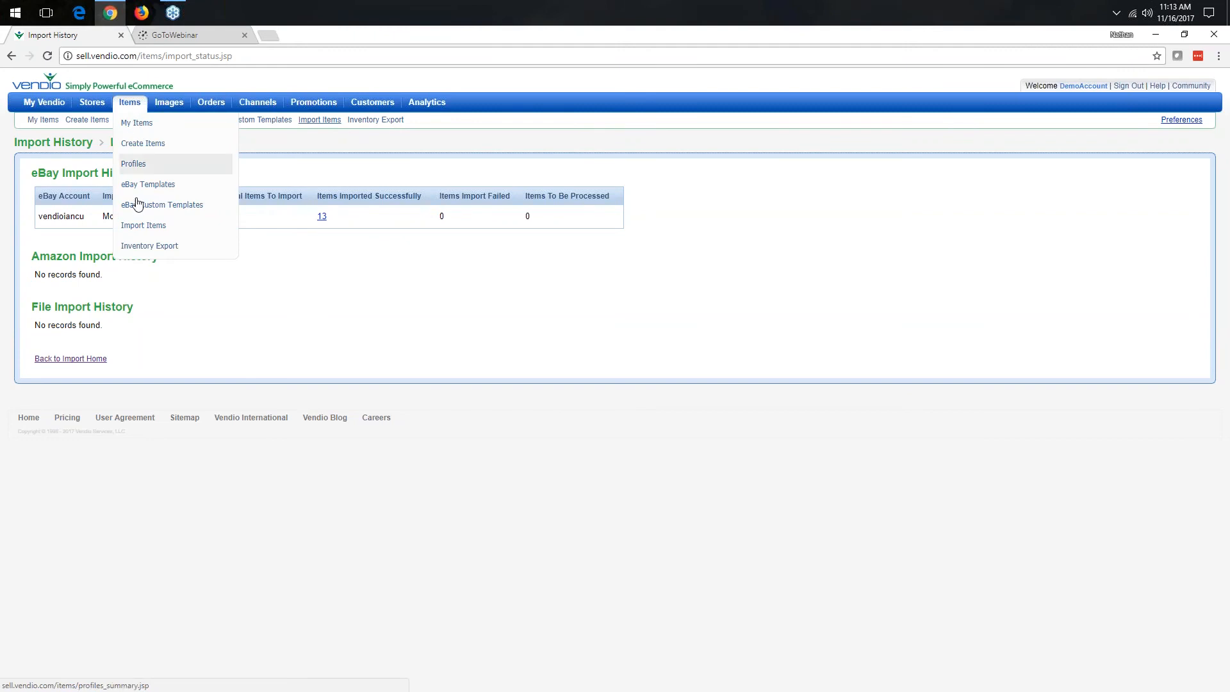
pyautogui.click(143, 227)
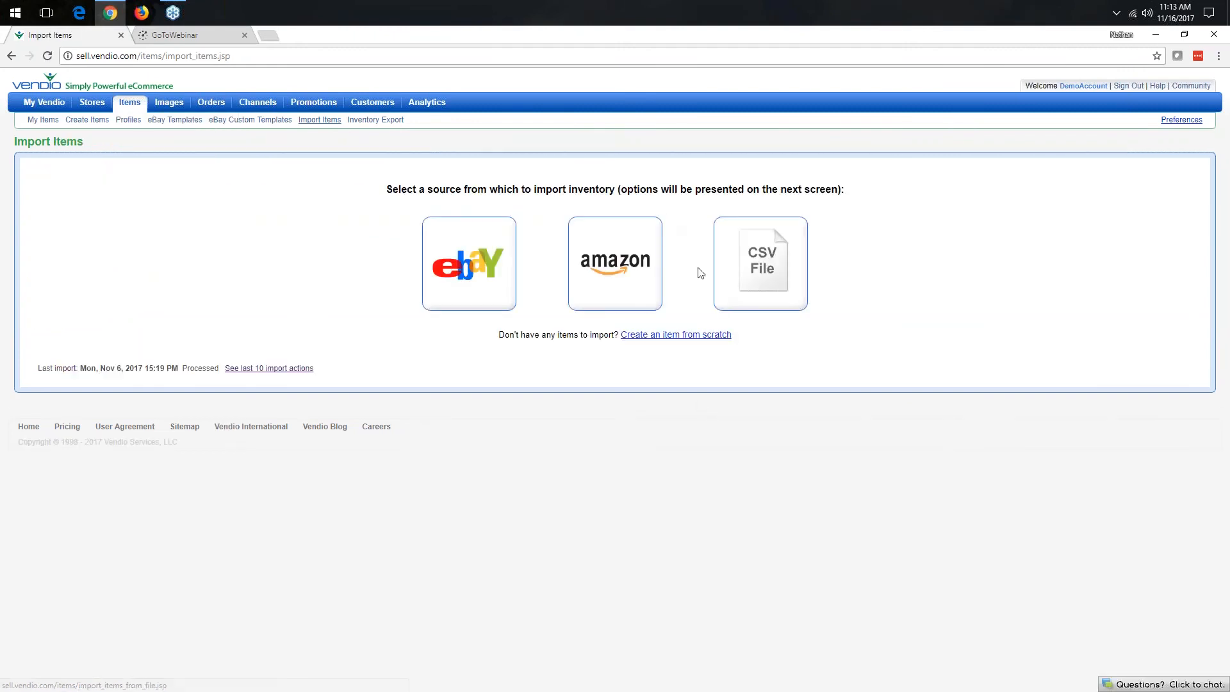
pyautogui.click(626, 273)
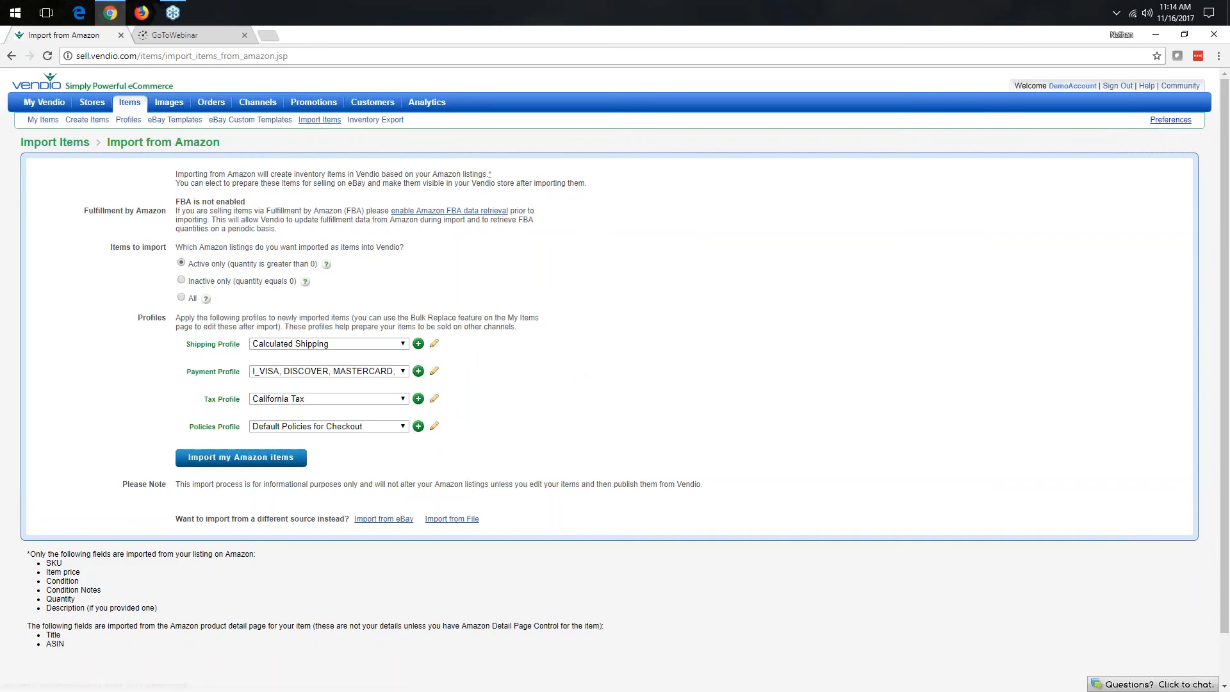
# - Return to the import source selection and open the CSV file import options
pyautogui.moveTo(129, 103)
pyautogui.click(138, 226)
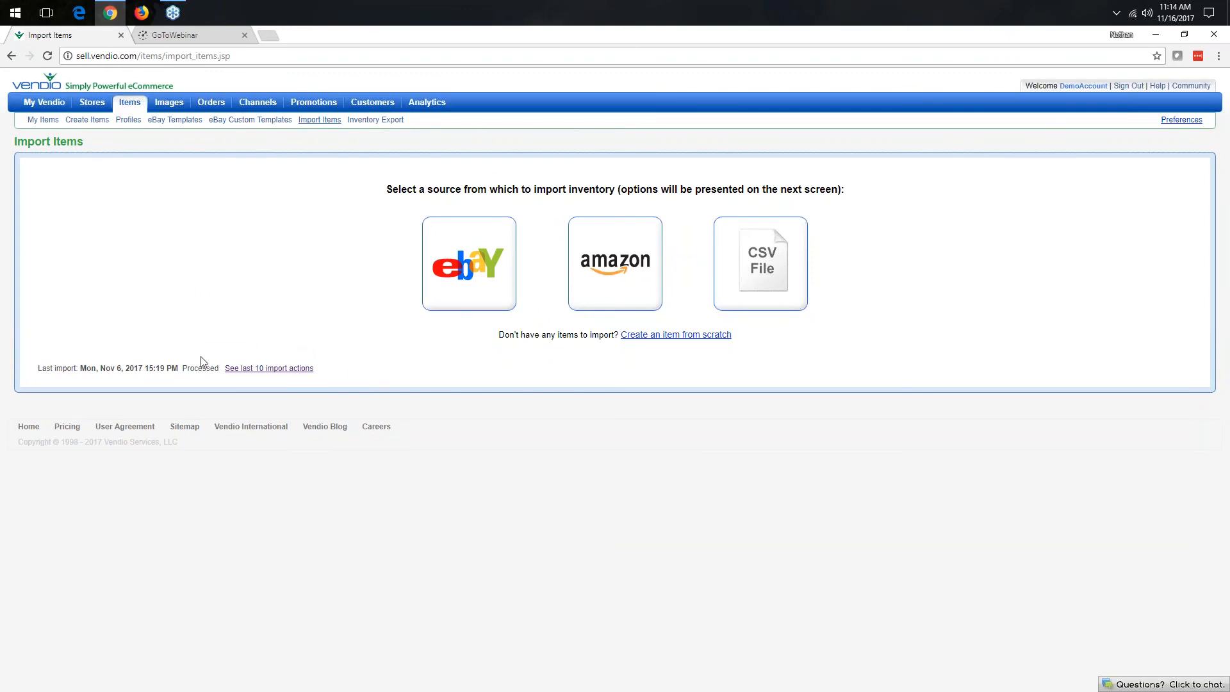
pyautogui.click(761, 272)
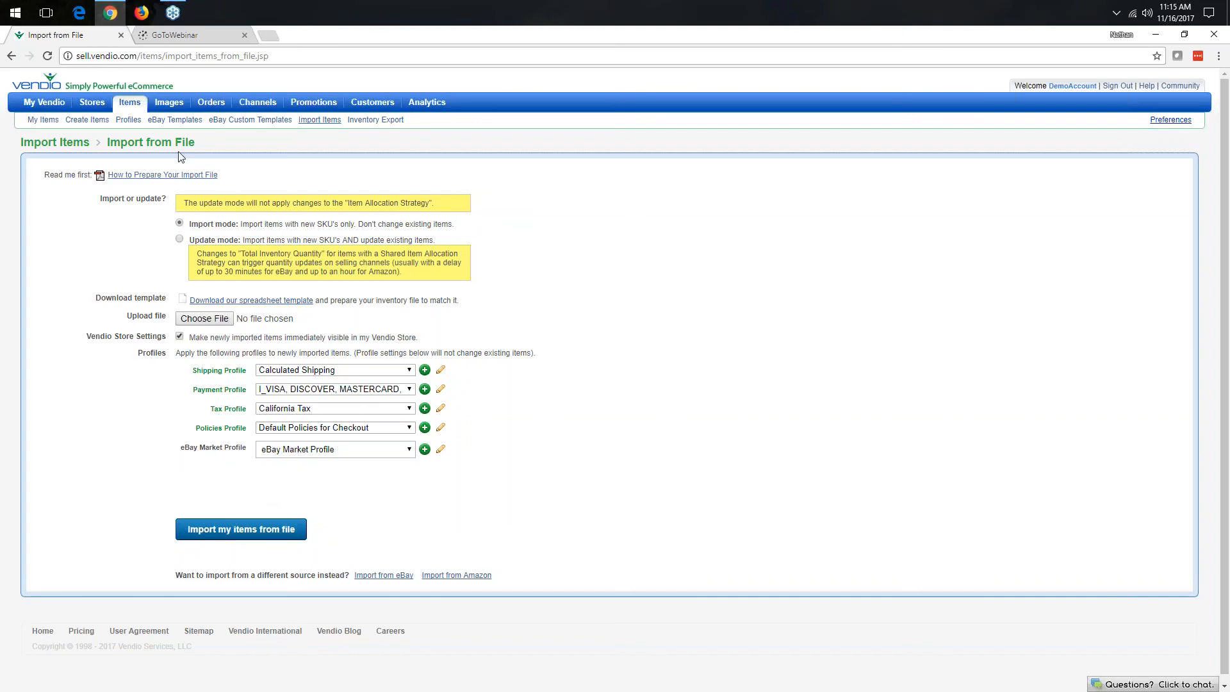
# - Open the item Profiles page with the list of shipping profiles
pyautogui.moveTo(130, 107)
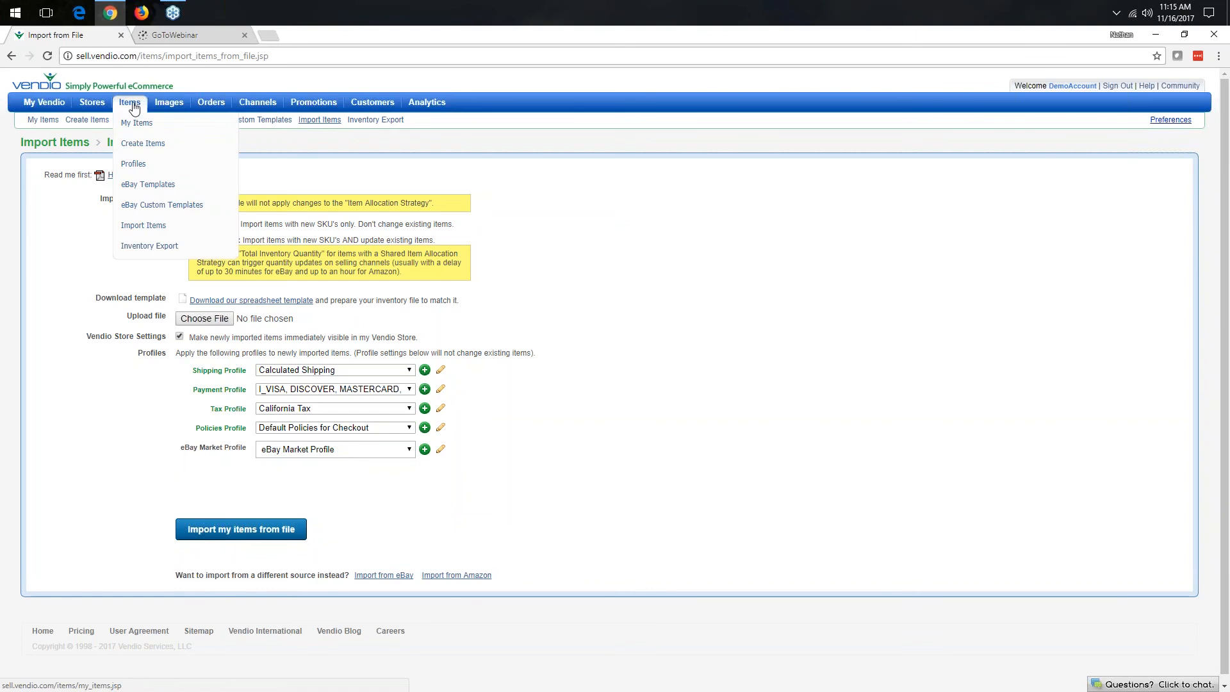
pyautogui.click(143, 165)
pyautogui.moveTo(128, 103)
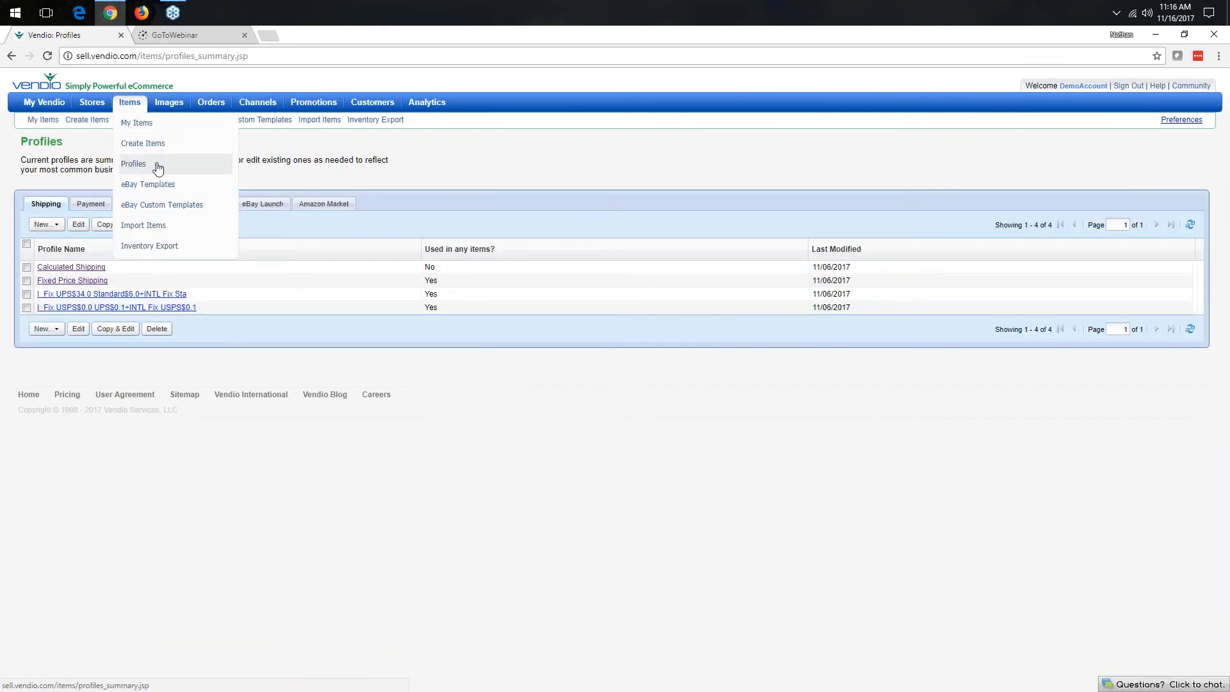
# - Open the Fixed Price Shipping profile and view the carriers available for its first domestic shipping method
pyautogui.click(154, 167)
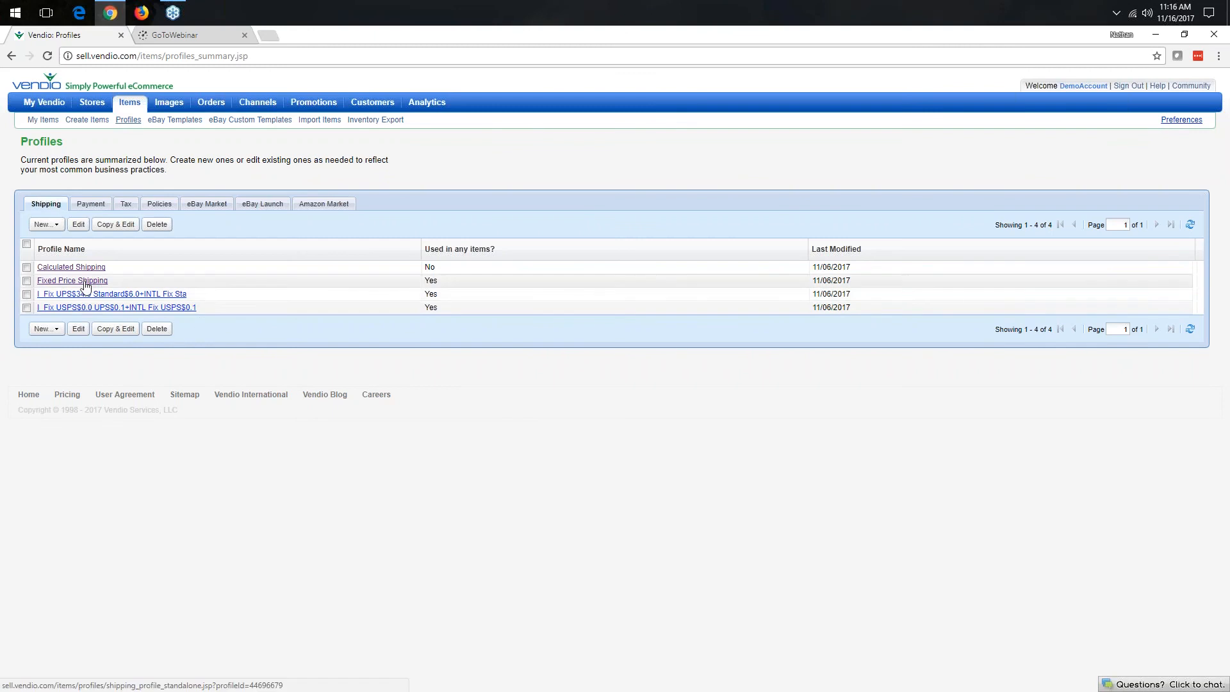
pyautogui.click(85, 282)
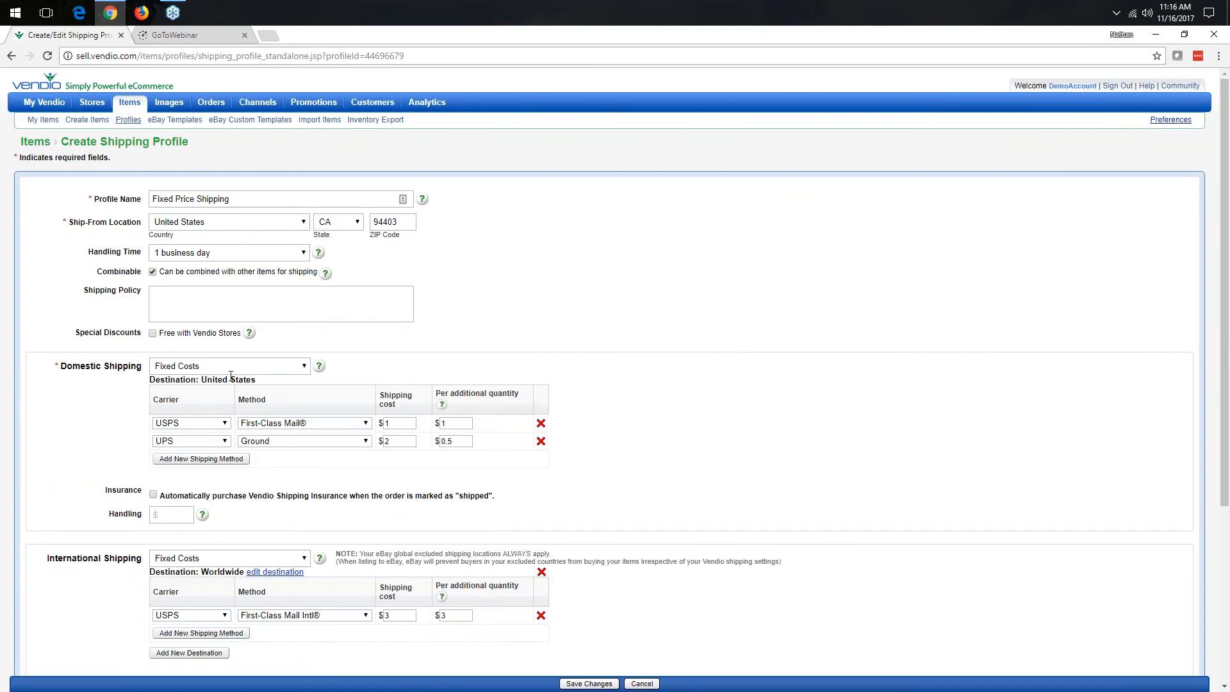
pyautogui.click(226, 427)
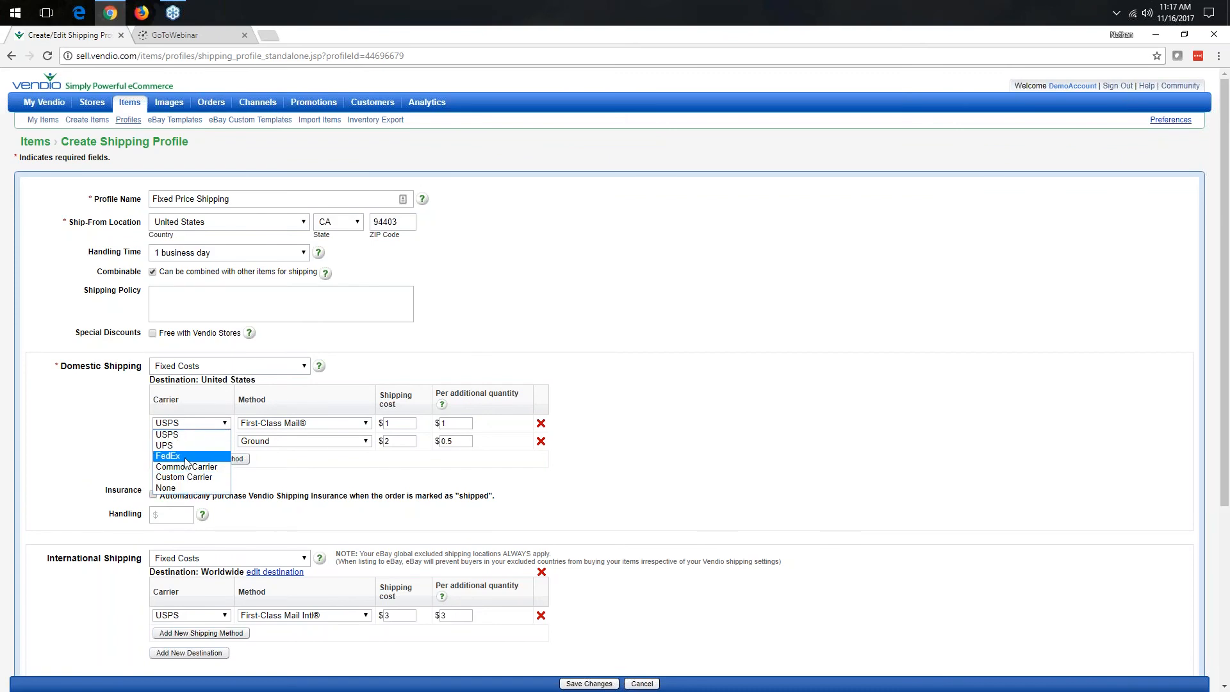
pyautogui.click(255, 478)
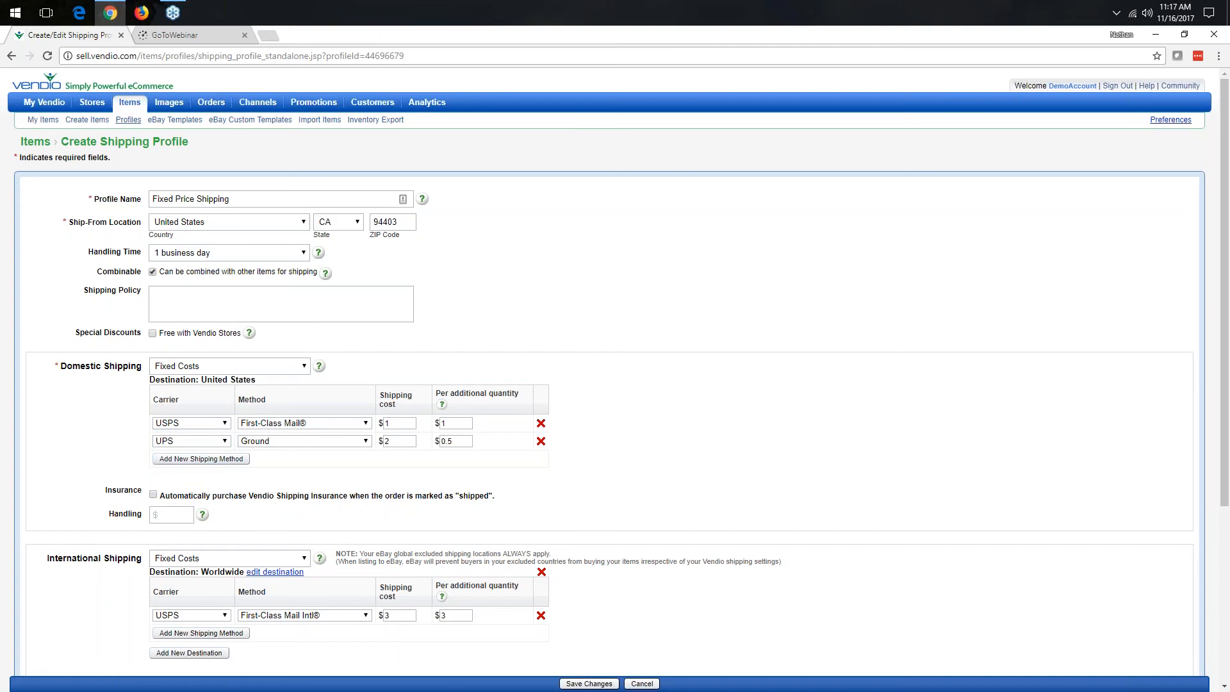
# - Add a domestic shipping method with Custom Carrier as the carrier and DHL as the method
pyautogui.click(199, 459)
pyautogui.click(192, 458)
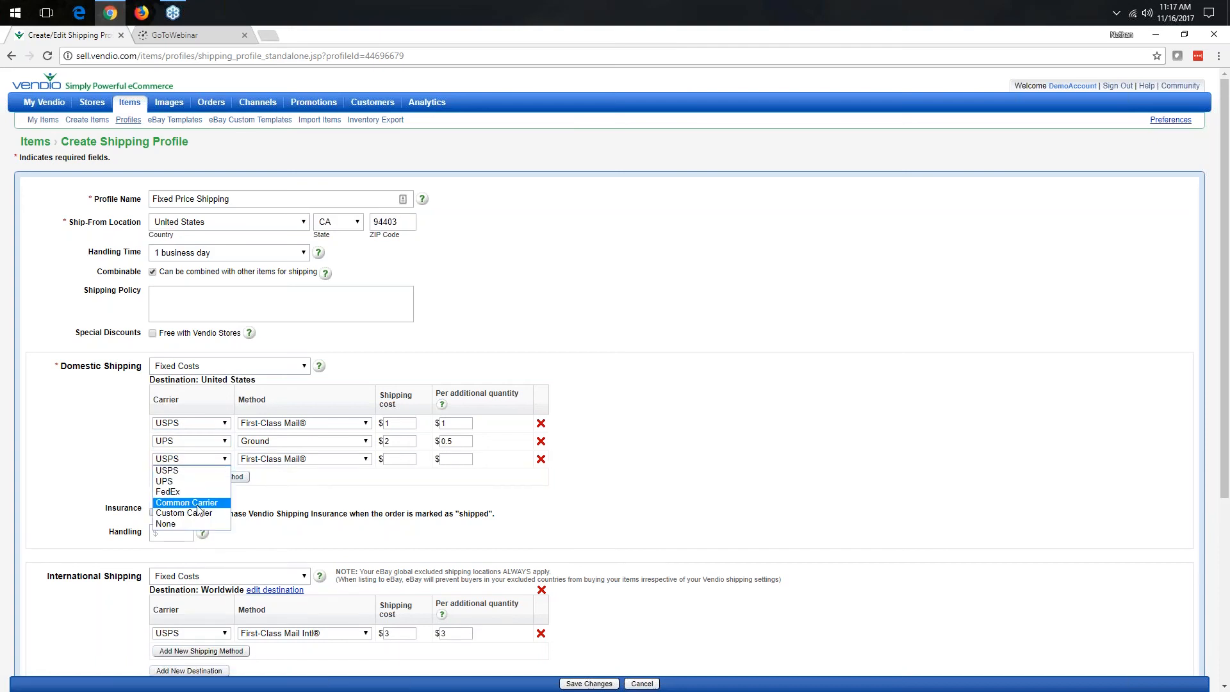
pyautogui.click(197, 514)
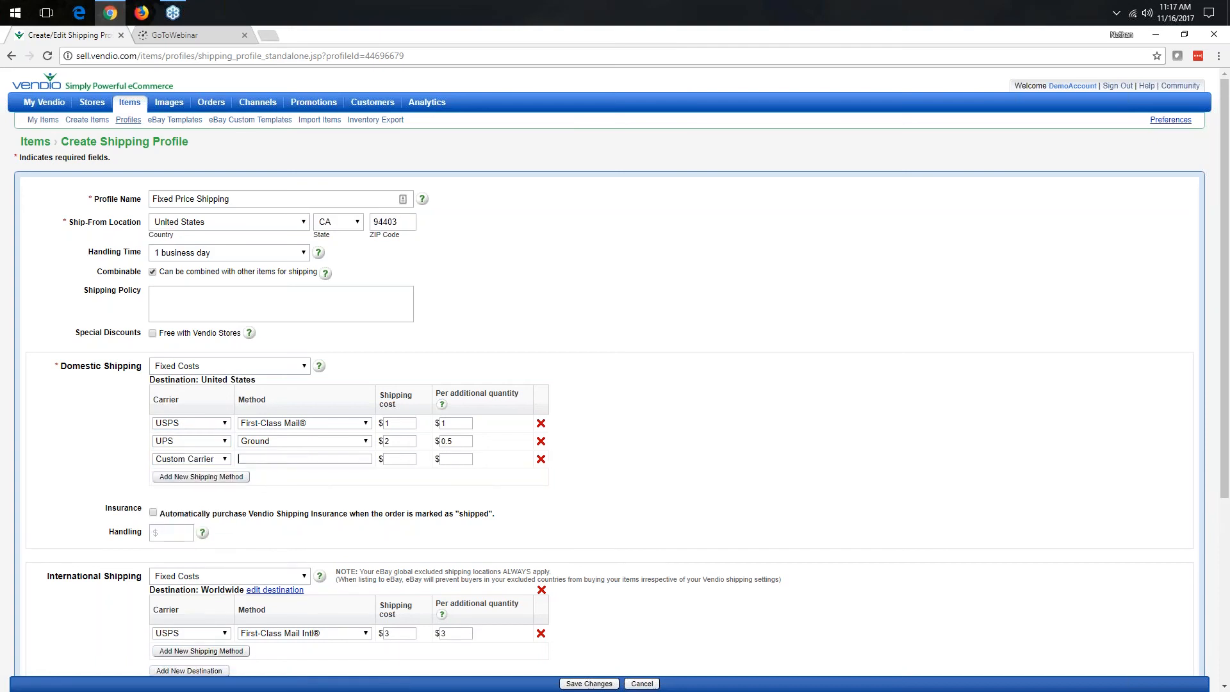
pyautogui.write('DHL')
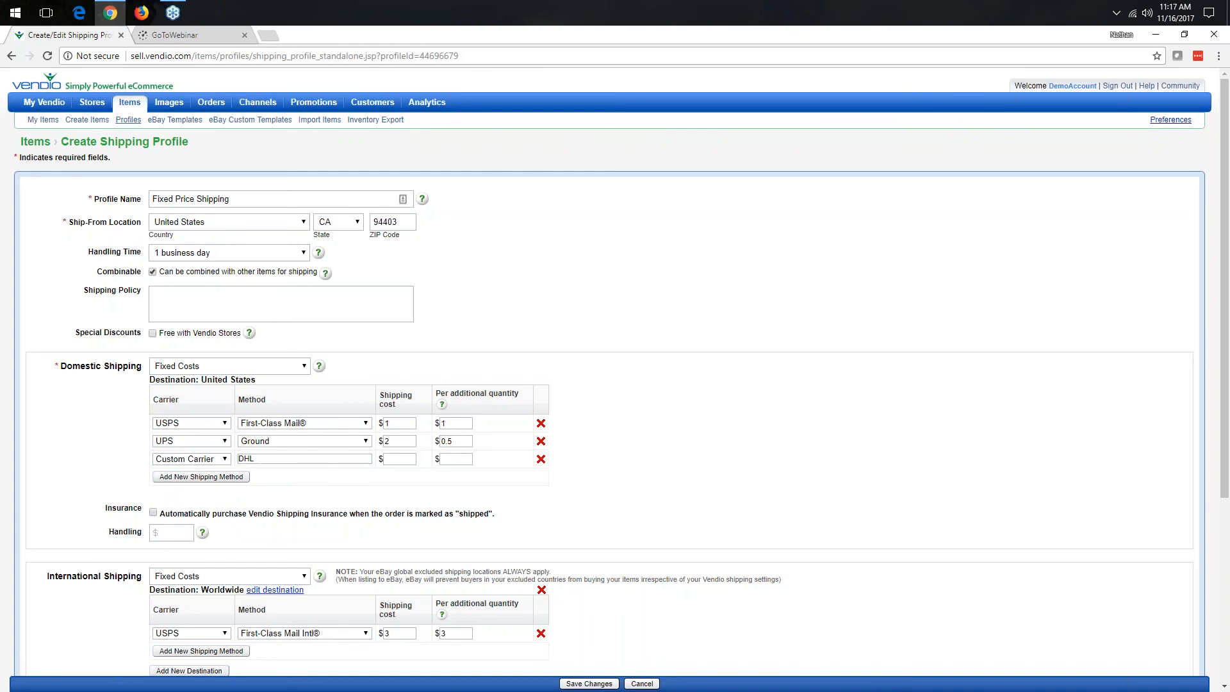
# - View the USPS method choices and the shipping cost of the first domestic method, plus the international shipping section
pyautogui.click(359, 425)
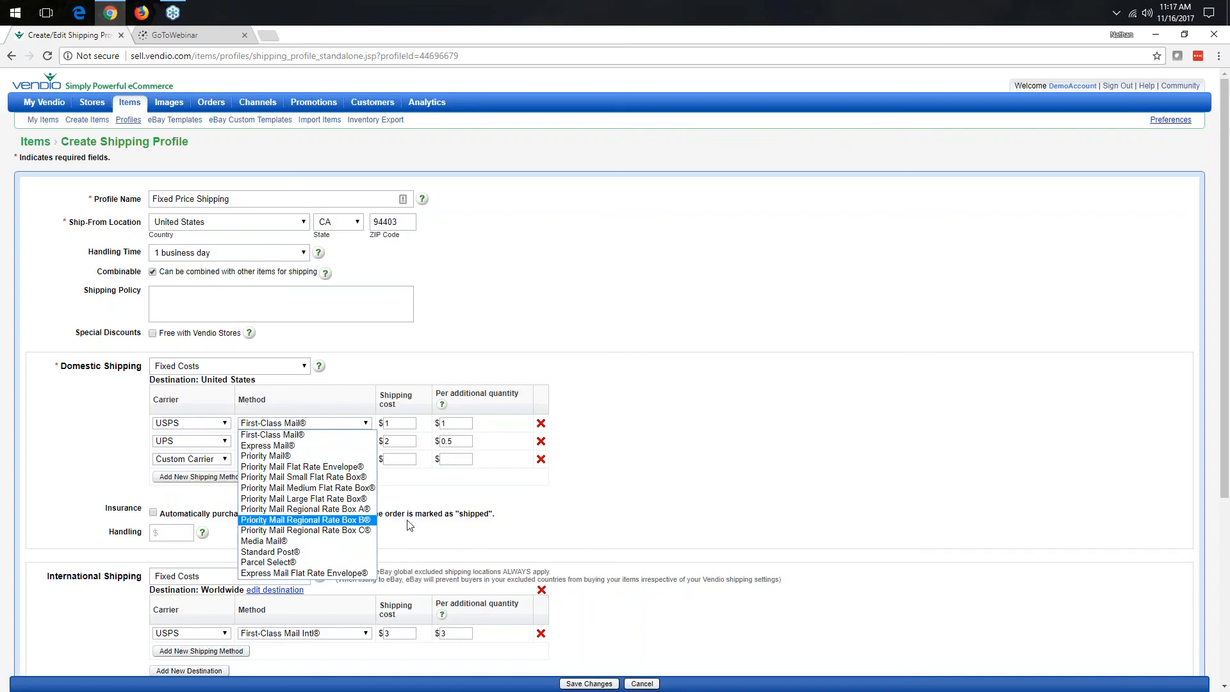
pyautogui.click(409, 423)
pyautogui.moveTo(409, 422); pyautogui.dragTo(386, 425)
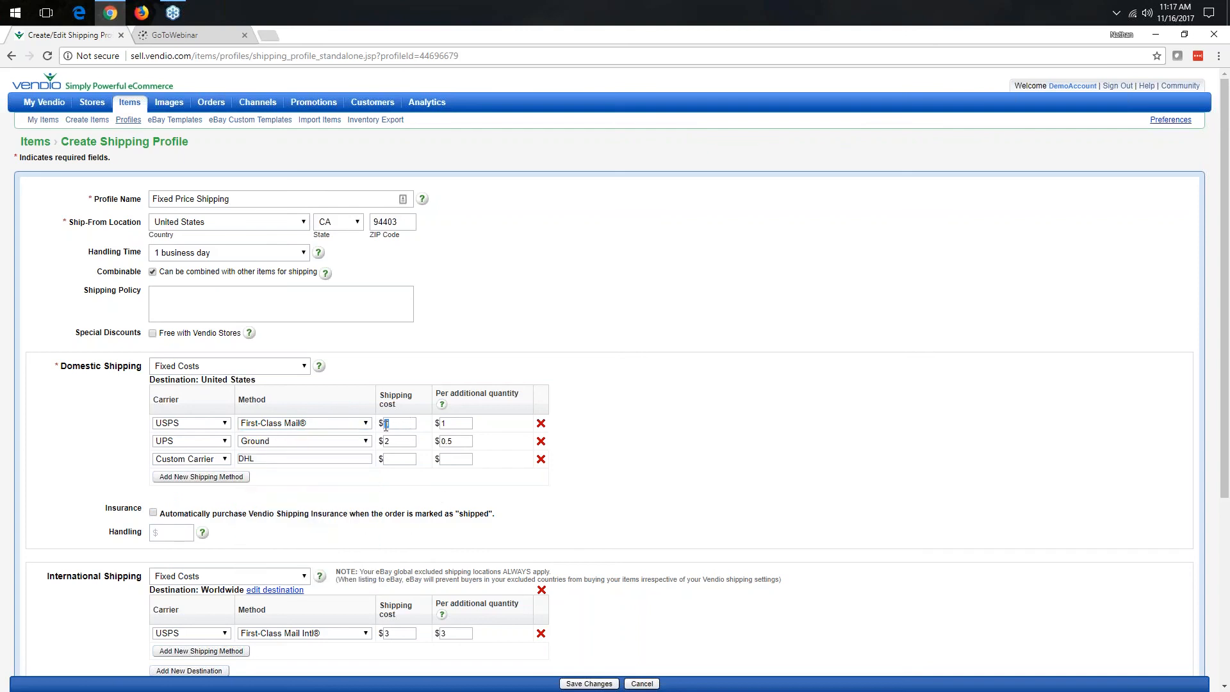
pyautogui.scroll(-3, 294, 483)
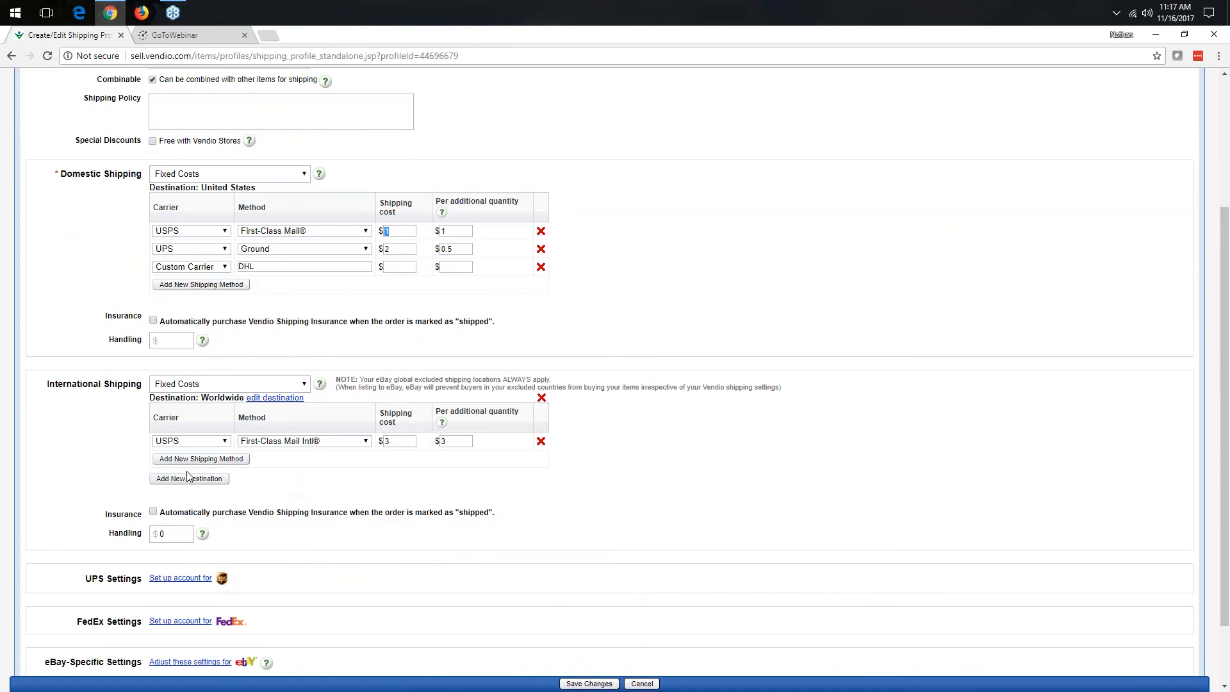
# - Switch domestic shipping to Calculated Costs, add a USPS First-Class Mail method, and view its carrier and method choices
pyautogui.click(283, 180)
pyautogui.click(269, 202)
pyautogui.click(205, 284)
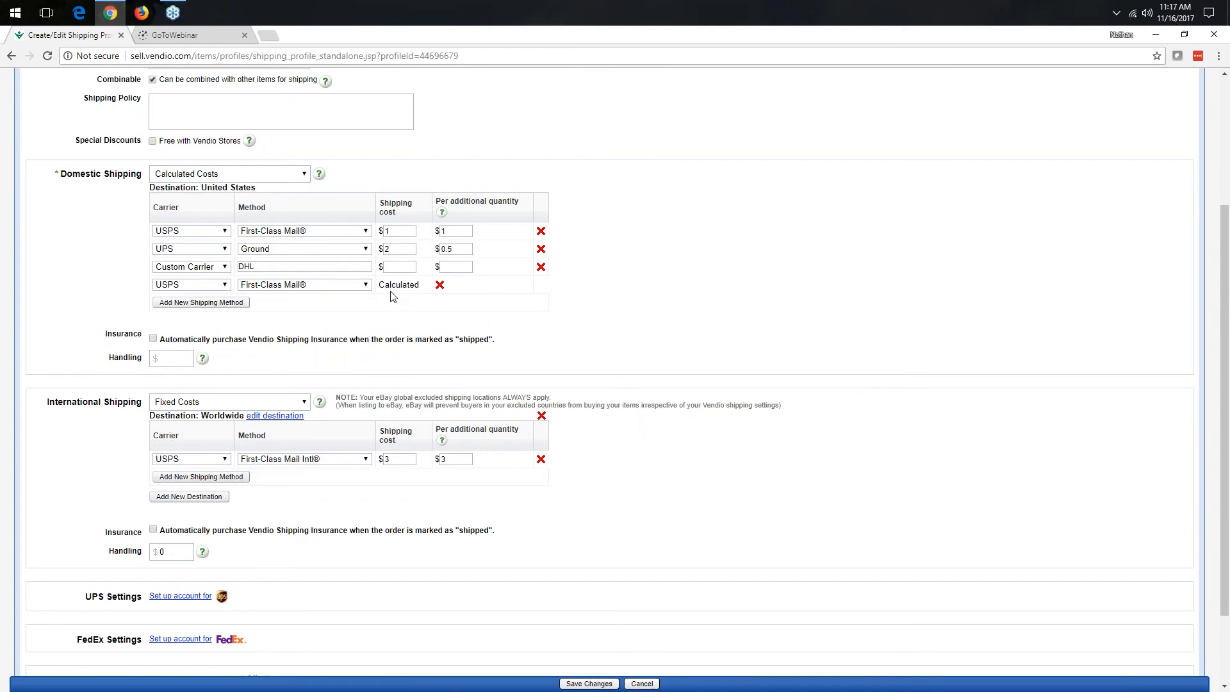
pyautogui.click(204, 287)
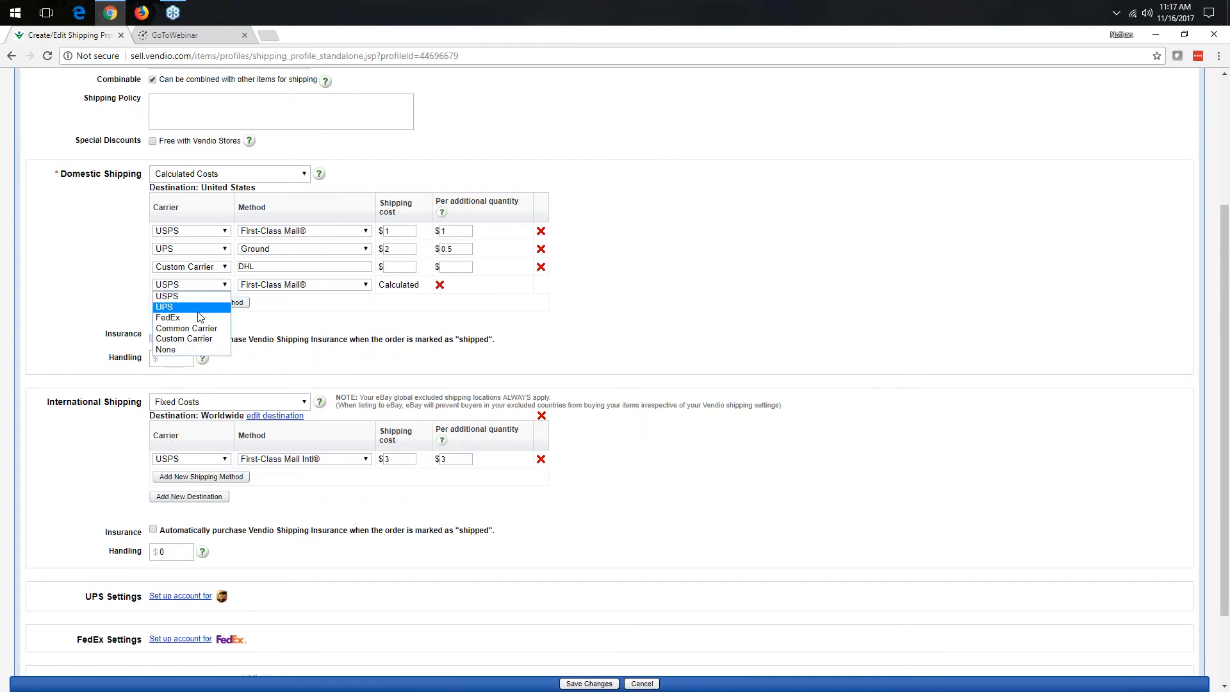
pyautogui.click(322, 289)
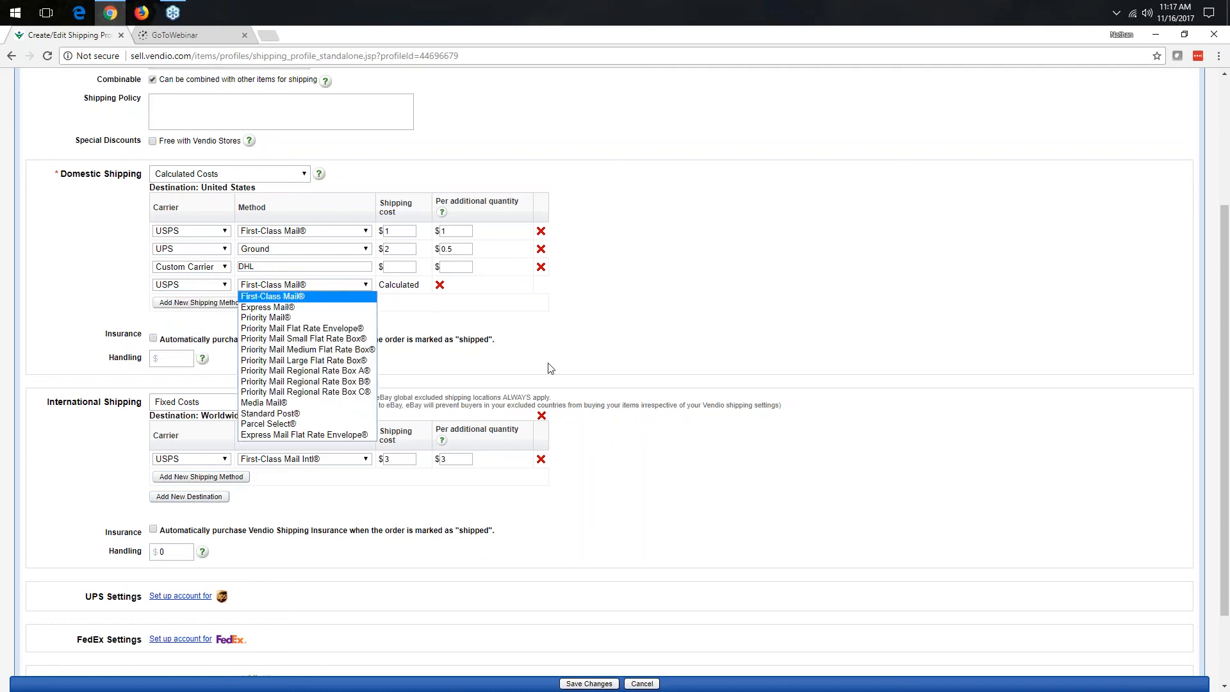
pyautogui.click(753, 328)
# - Leave the shipping profile without saving its changes and return to the profile list
pyautogui.scroll(-3, 283, 541)
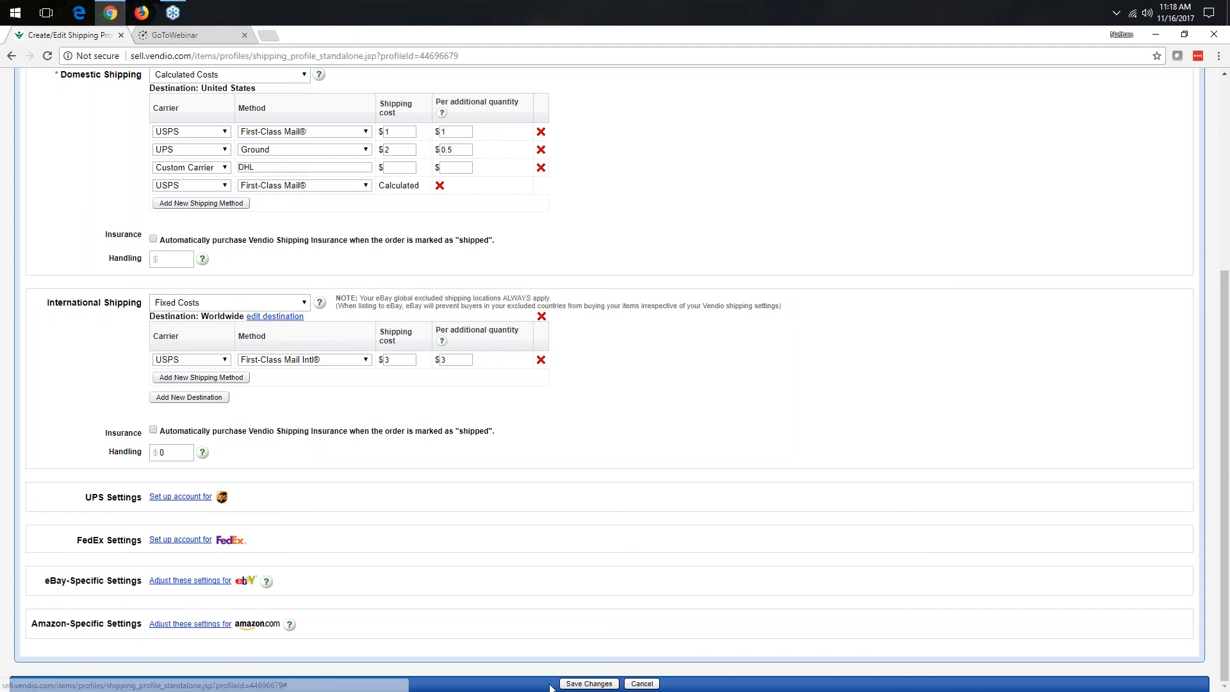
pyautogui.click(641, 683)
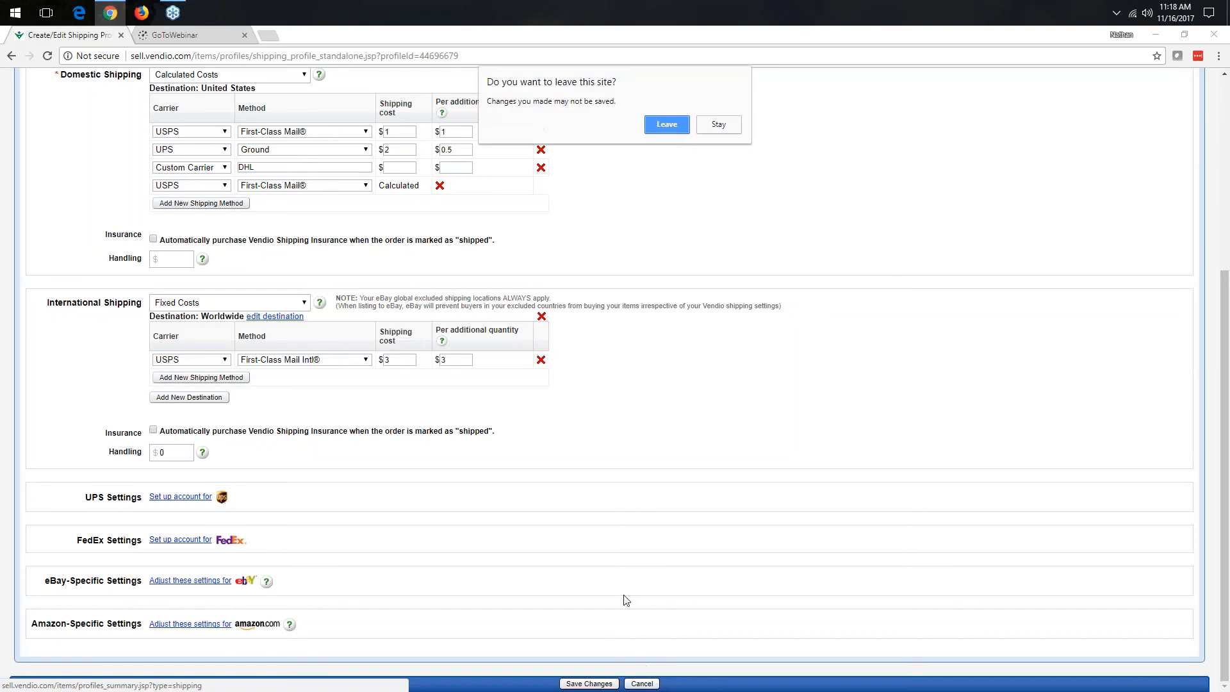
pyautogui.click(667, 125)
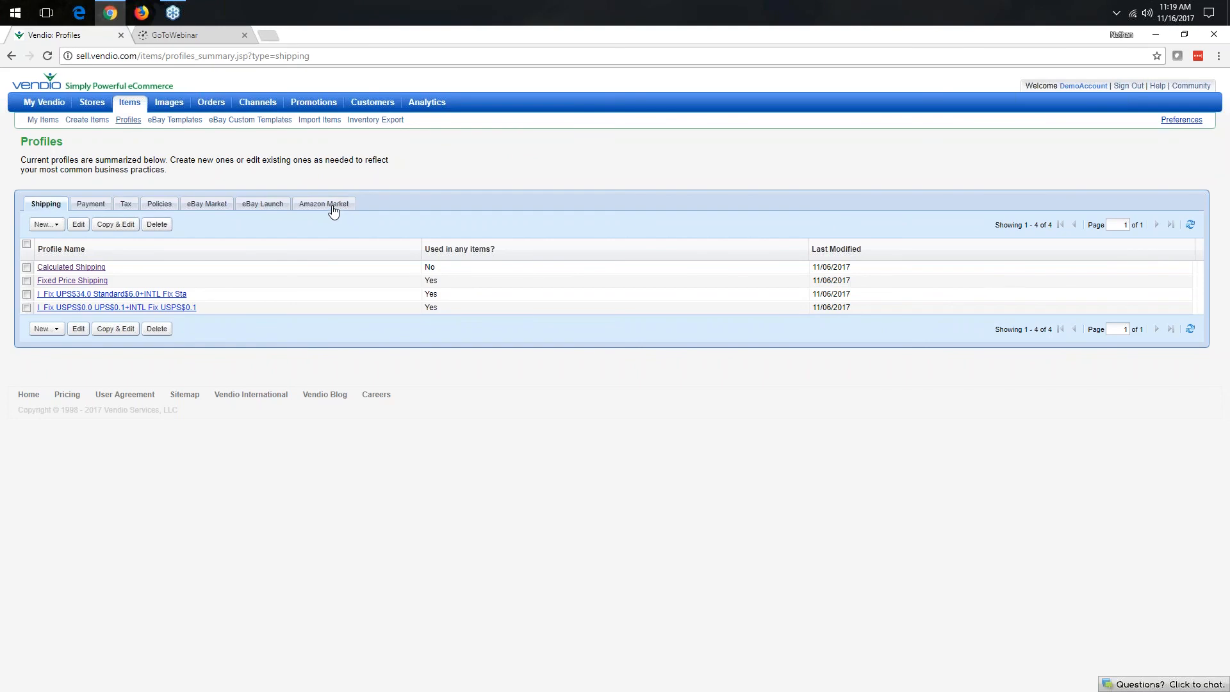
# - Start creating a new item and enable the eBay US and Amazon channels for it
pyautogui.moveTo(126, 109)
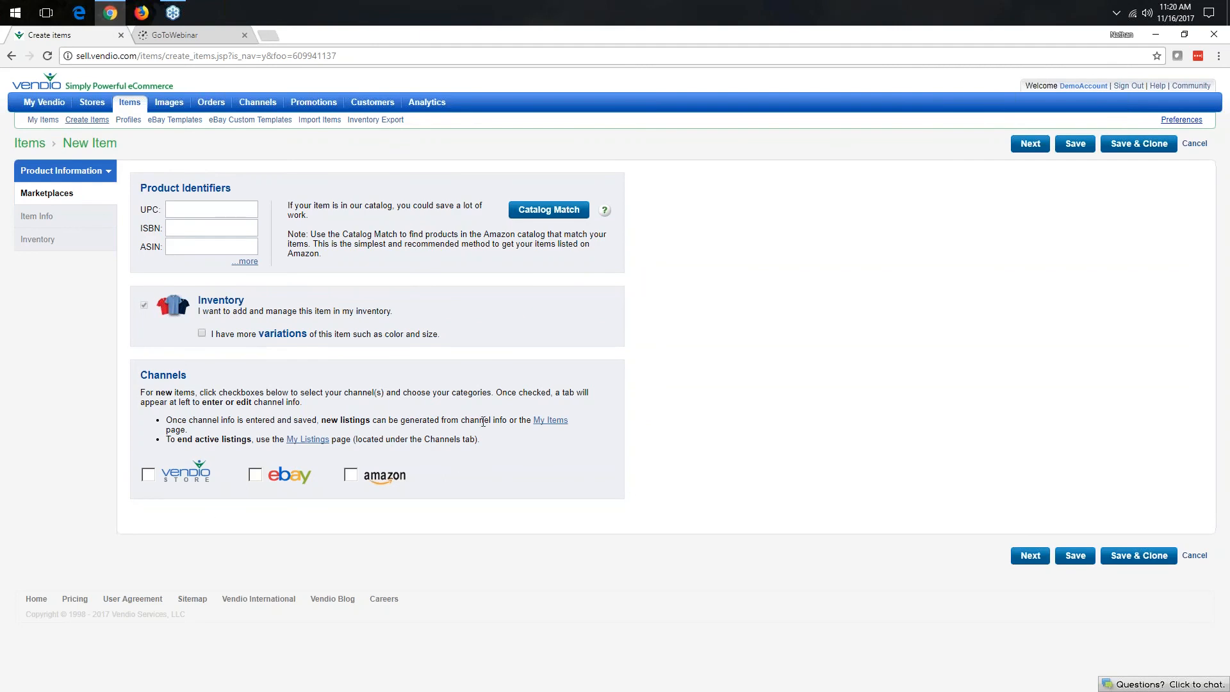
pyautogui.click(256, 475)
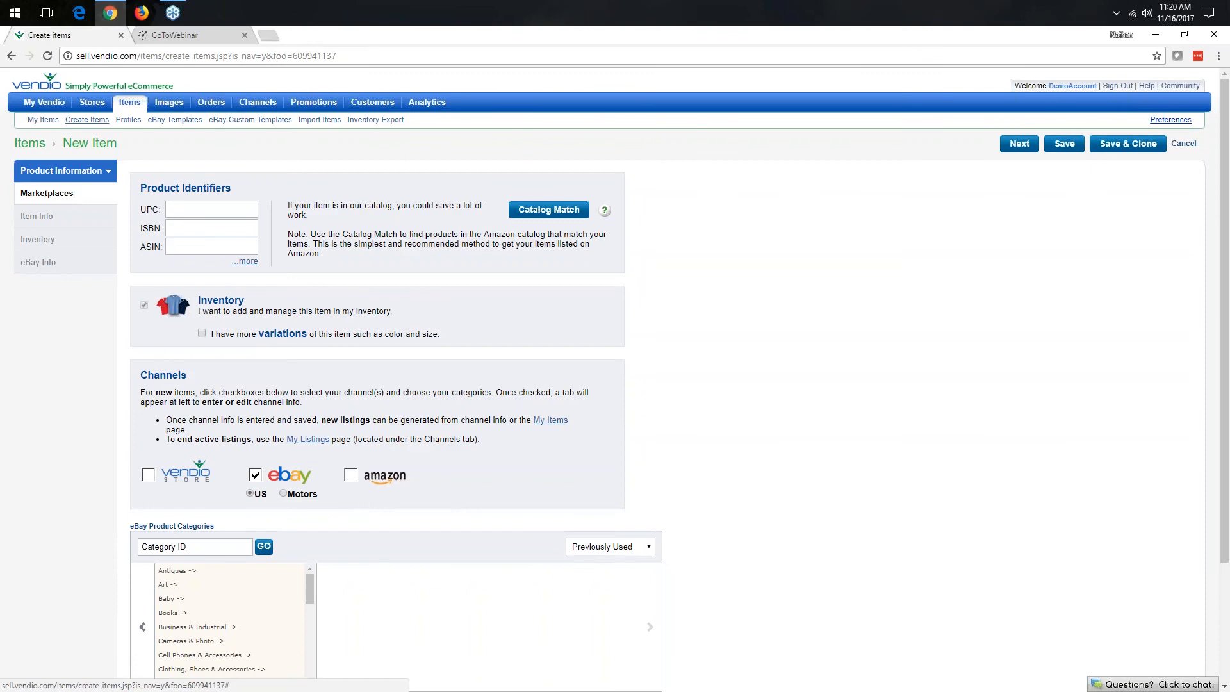
pyautogui.click(351, 476)
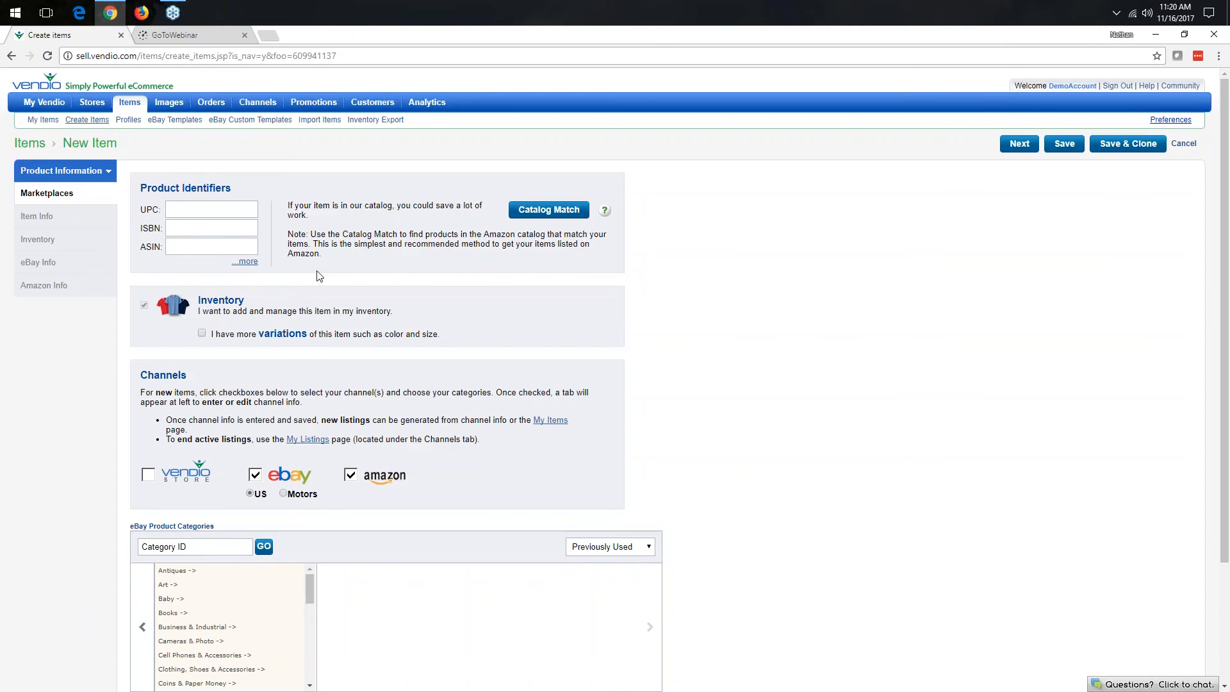
pyautogui.click(542, 211)
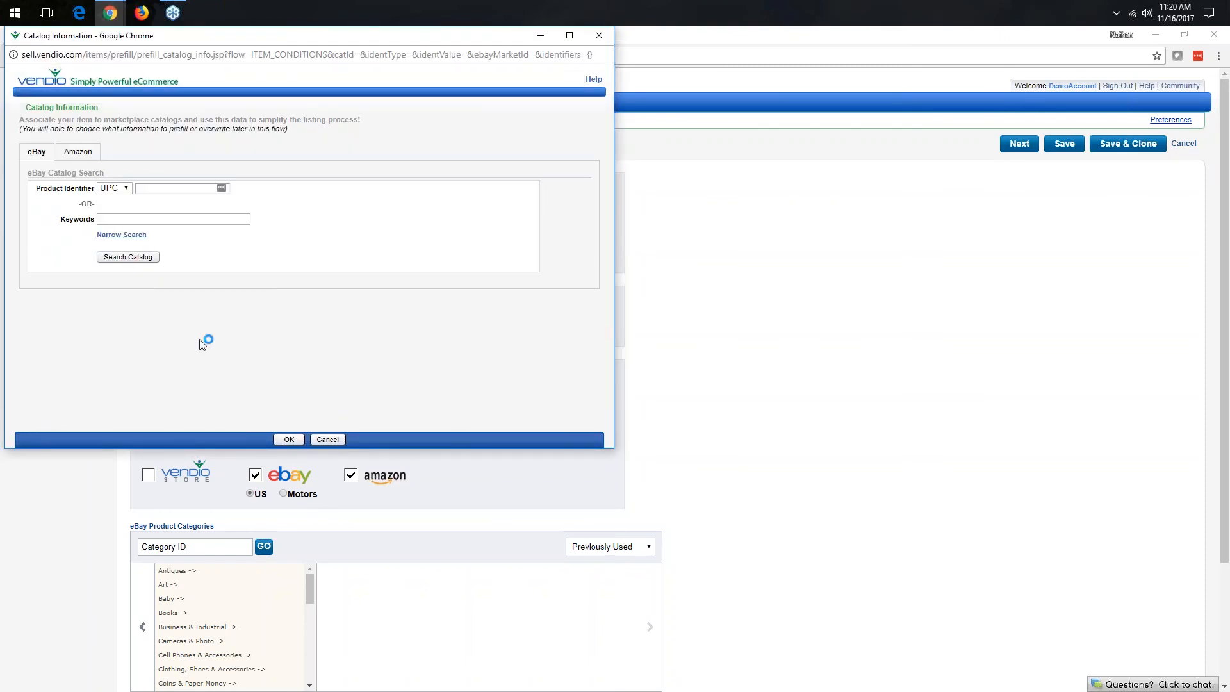
pyautogui.click(76, 155)
pyautogui.click(46, 159)
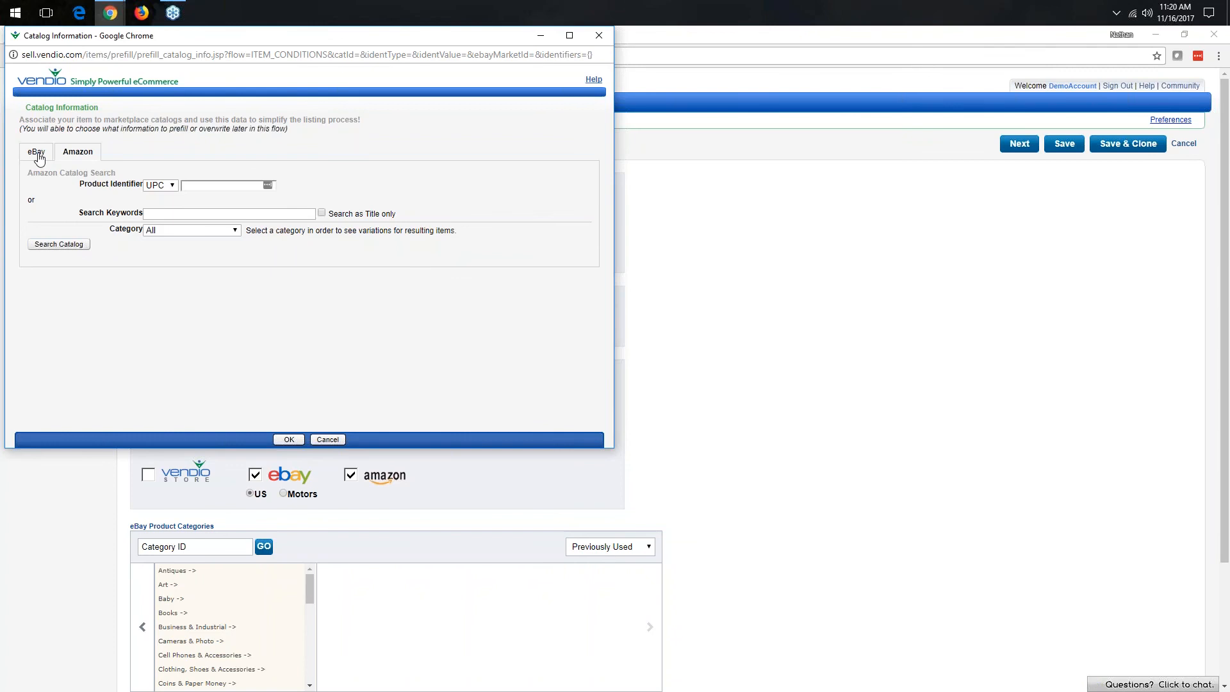
pyautogui.click(84, 159)
pyautogui.click(201, 185)
pyautogui.write('1901985')
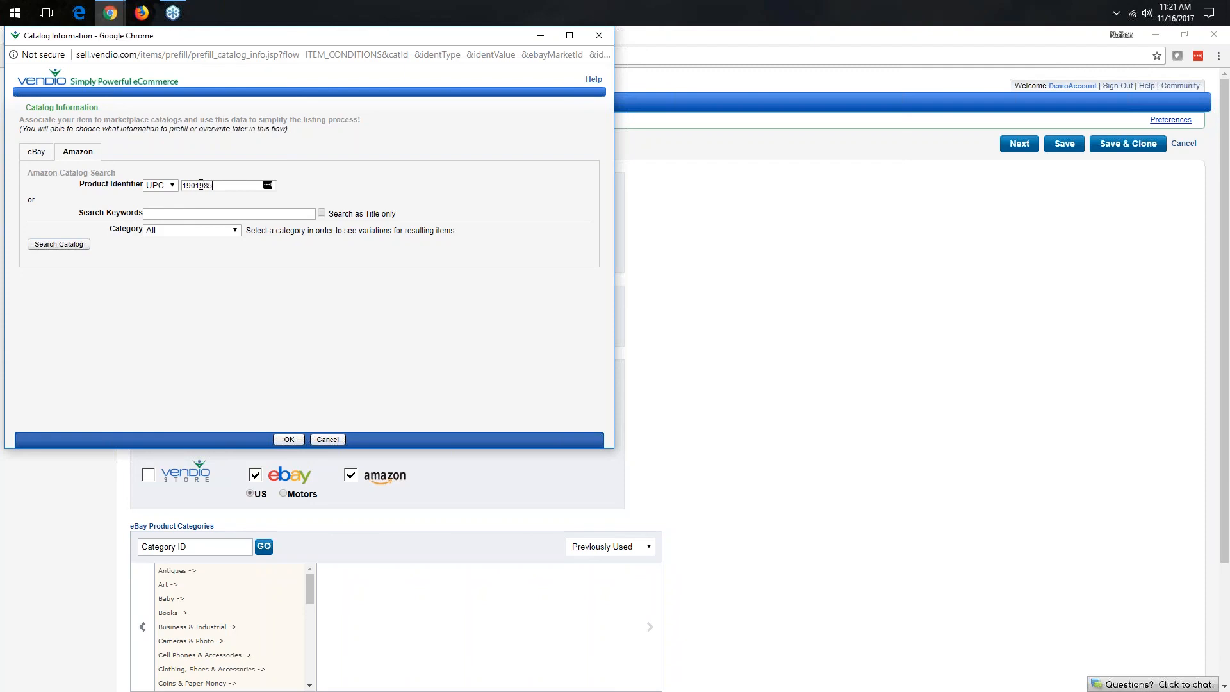
pyautogui.write('11577')
pyautogui.click(57, 247)
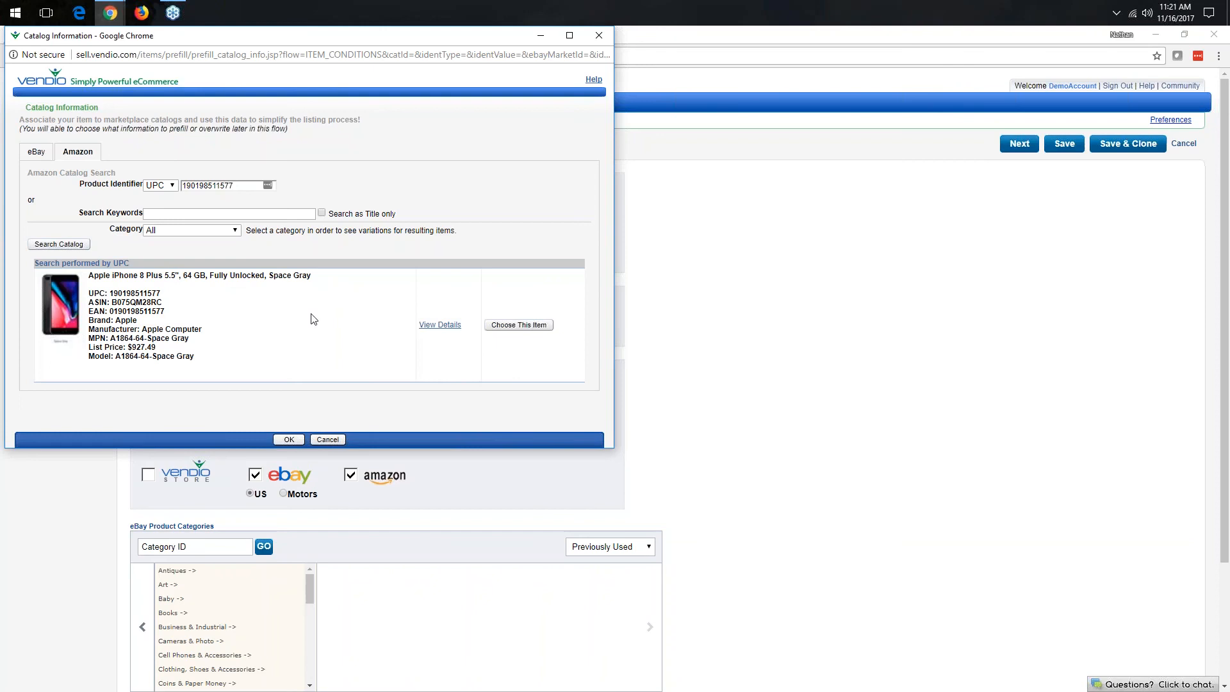
# - Choose the Apple iPhone 8 Plus catalog match, prefill its data for all sales channels, and check the item's UPC and ASIN
pyautogui.click(530, 328)
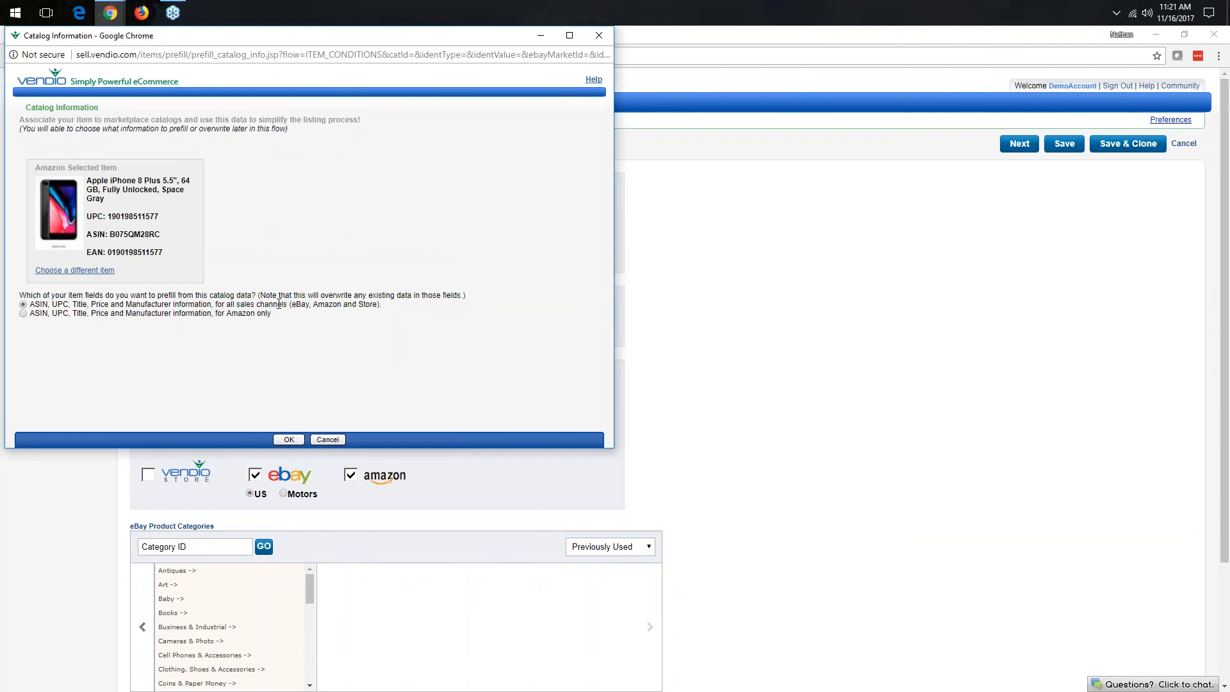
pyautogui.moveTo(292, 307); pyautogui.dragTo(309, 306)
pyautogui.click(289, 440)
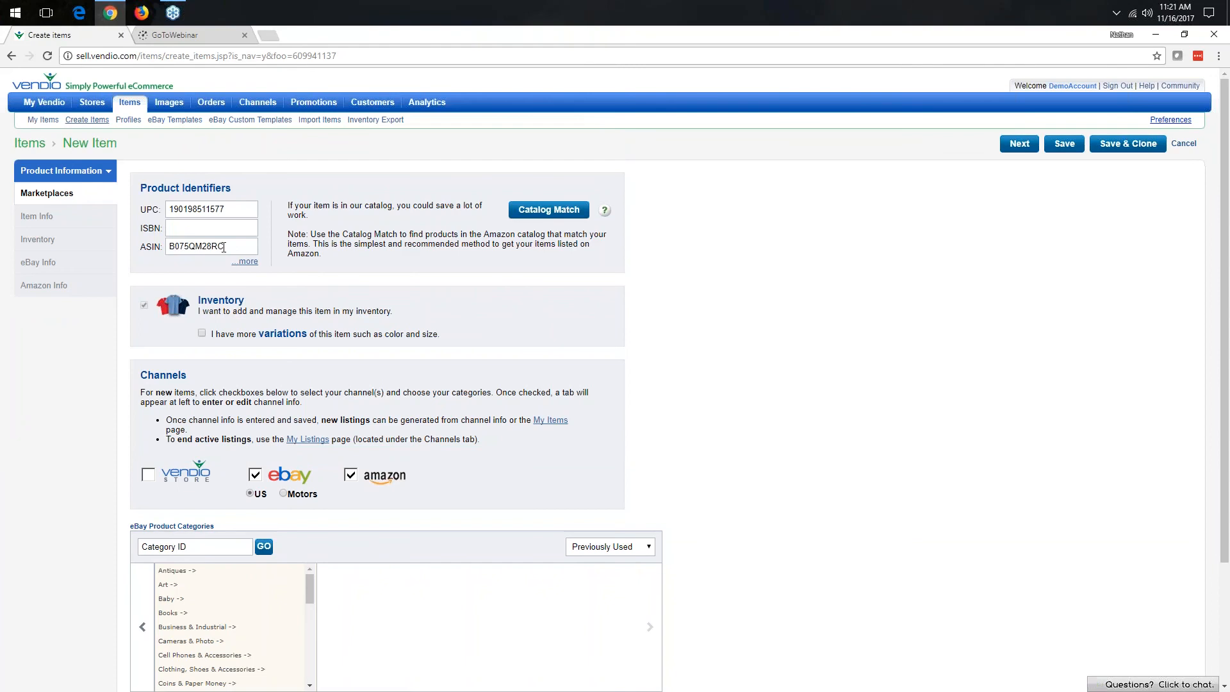
pyautogui.moveTo(236, 209); pyautogui.dragTo(173, 209)
pyautogui.moveTo(236, 248); pyautogui.dragTo(171, 246)
pyautogui.click(344, 268)
# - Browse the eBay product categories to Cell Phones & Accessories > Cell Phone & Smartphone Parts
pyautogui.scroll(-3, 405, 372)
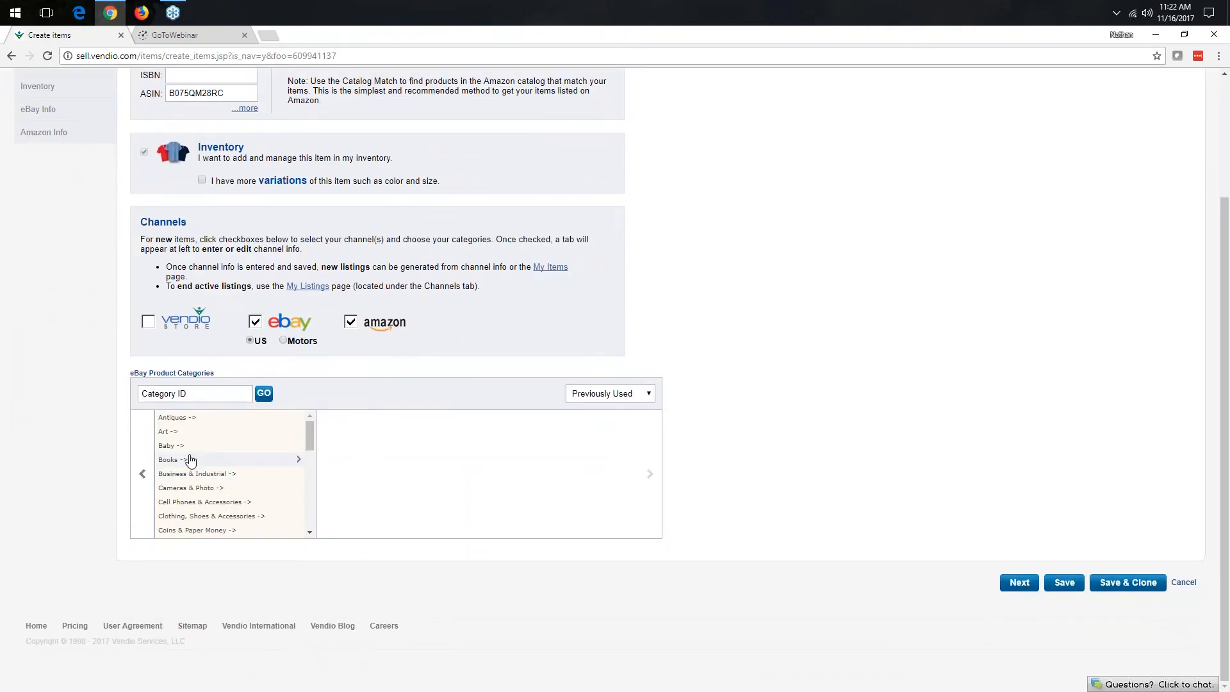
pyautogui.click(189, 506)
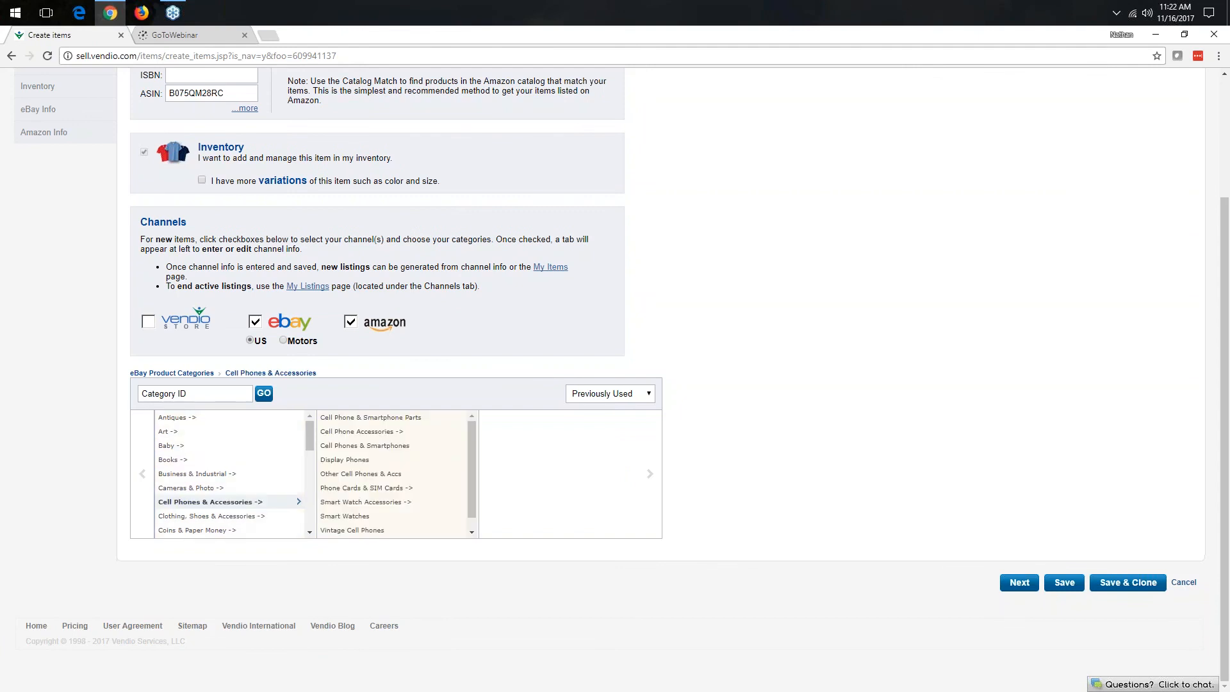
pyautogui.click(374, 420)
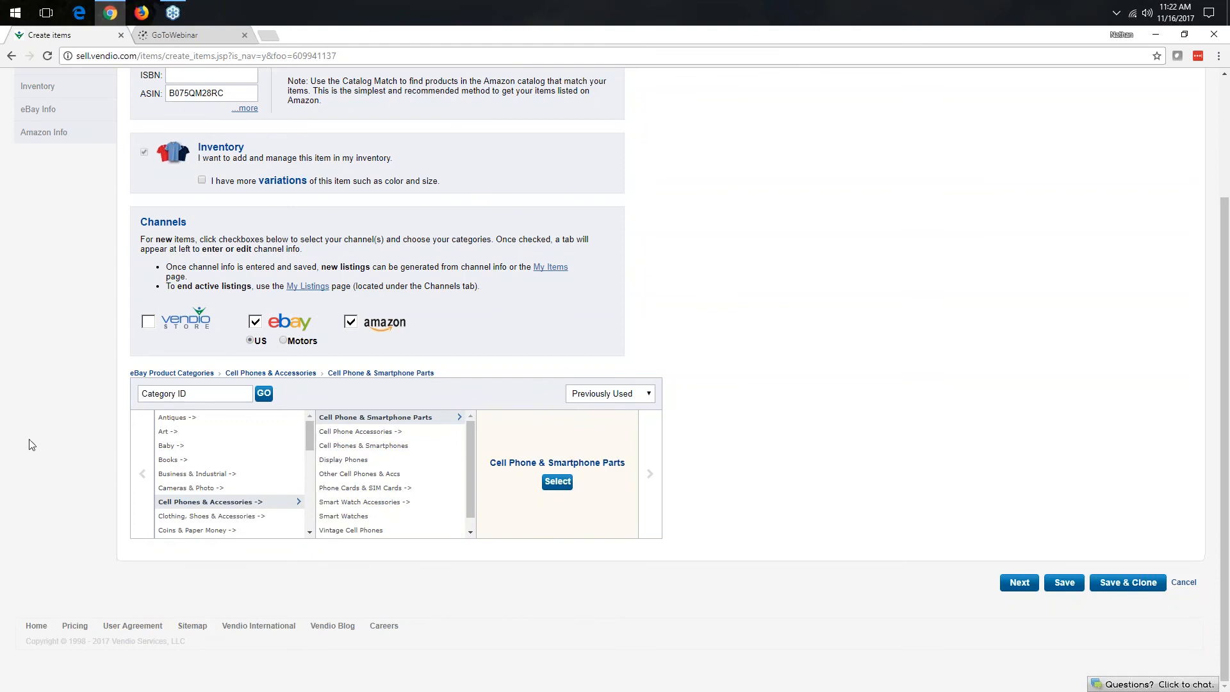
# - Set the eBay product category using category ID 14111 and continue to the Item Info section
pyautogui.moveTo(206, 393); pyautogui.dragTo(123, 403)
pyautogui.write('14111')
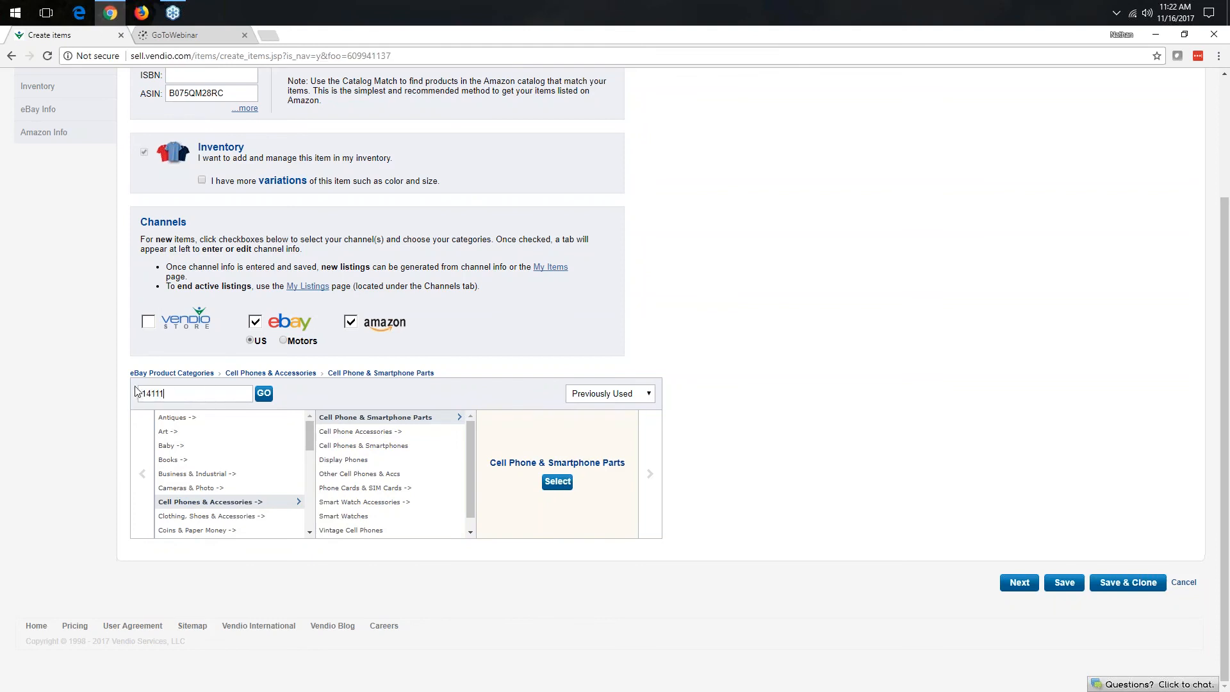
pyautogui.click(263, 394)
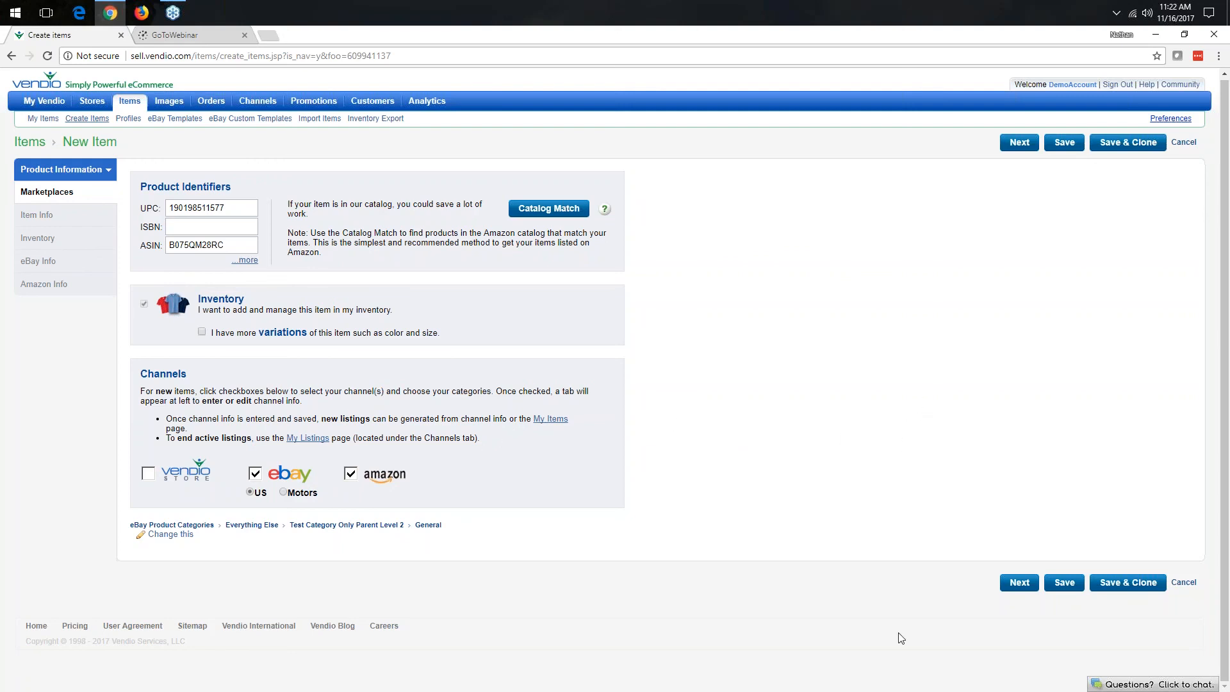
pyautogui.click(1018, 583)
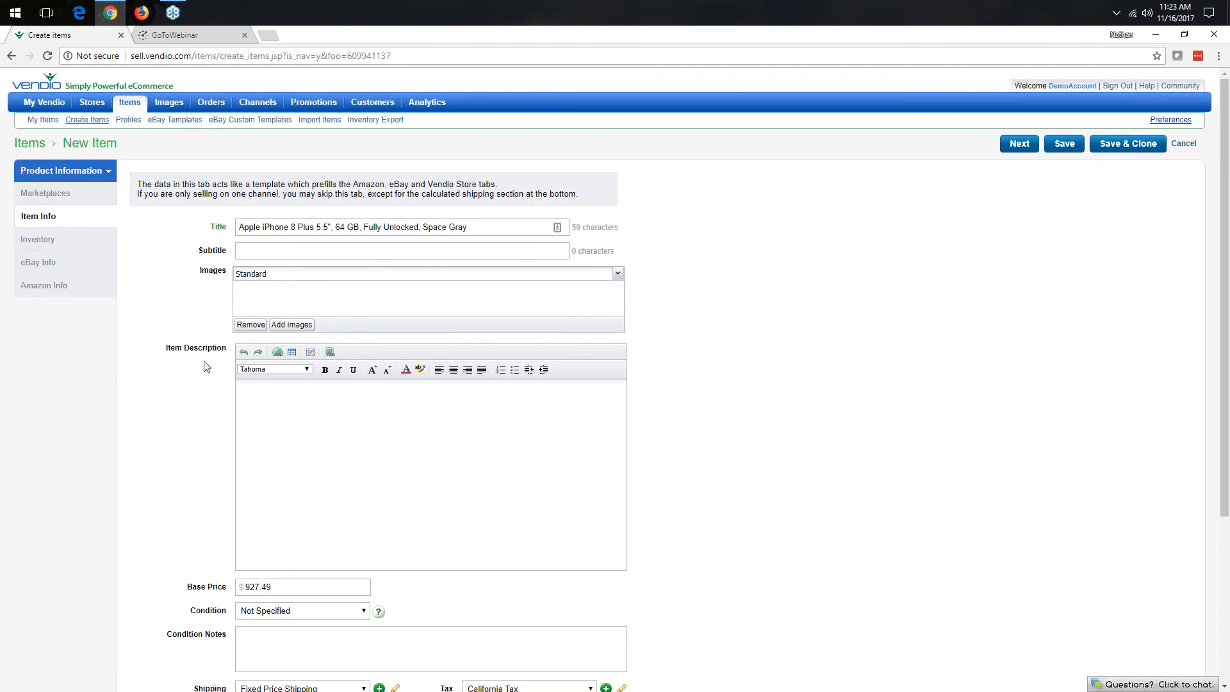
# - Upload iphone8.jpg from the Desktop at Large (1600 pixels) and add it to the item's standard images
pyautogui.doubleClick(225, 271)
pyautogui.click(208, 303)
pyautogui.click(294, 325)
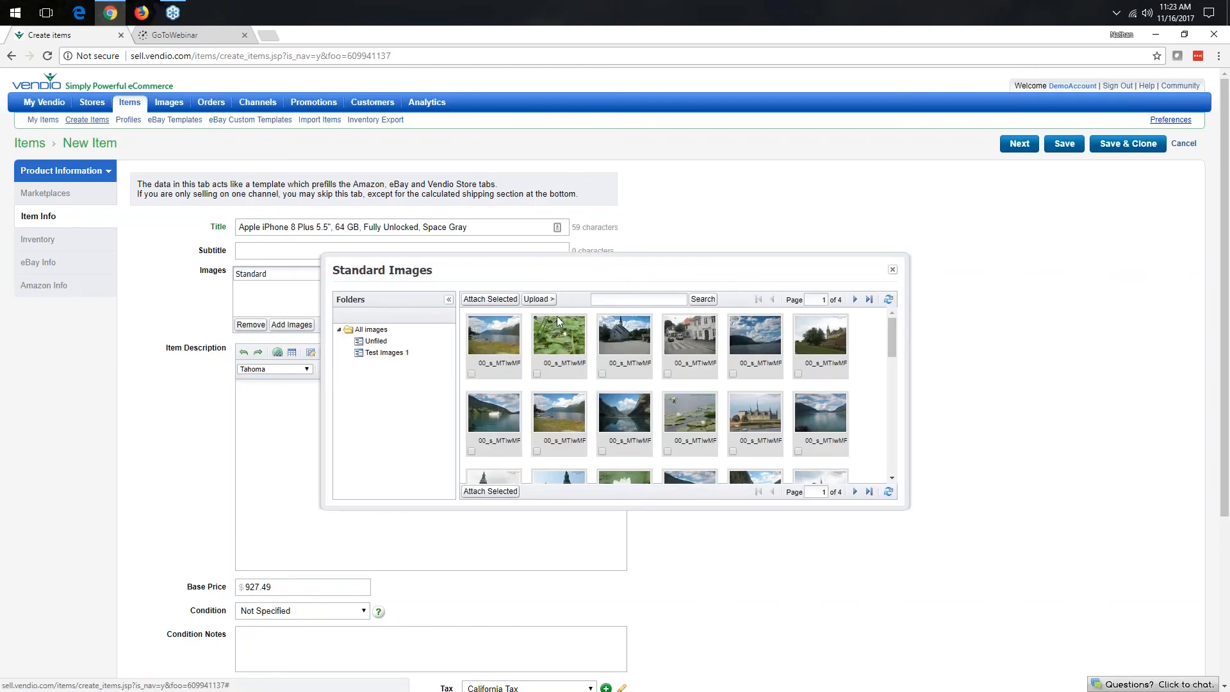
pyautogui.click(538, 300)
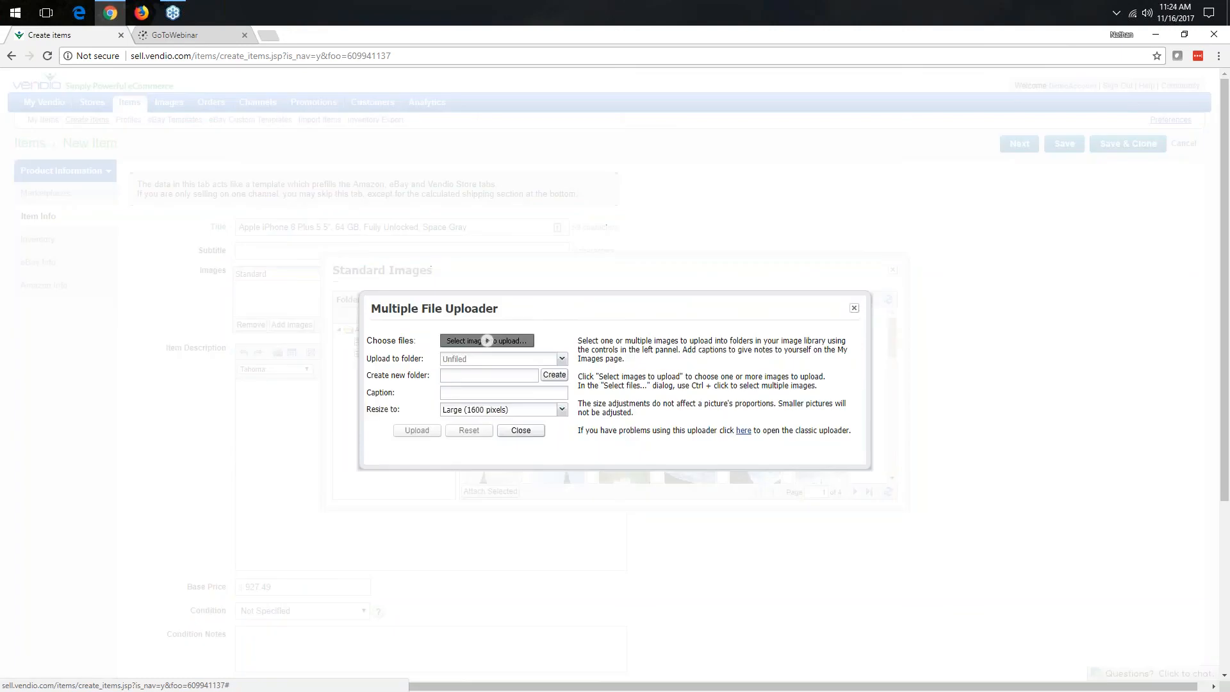
pyautogui.click(489, 346)
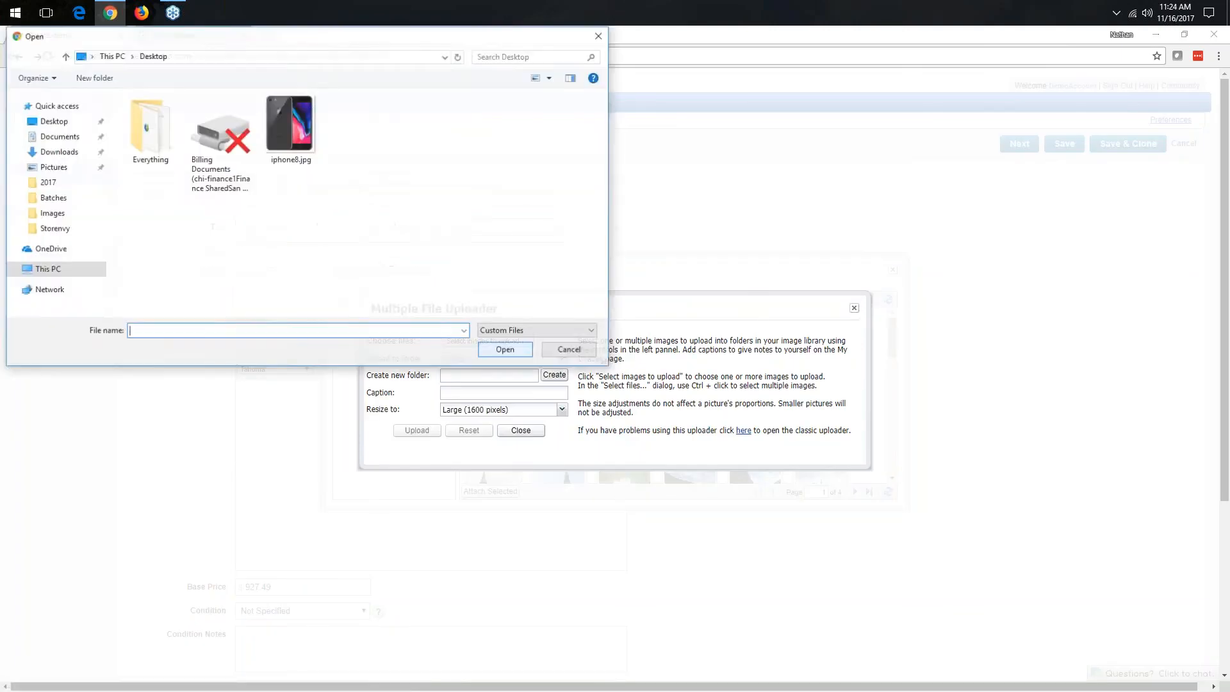
pyautogui.click(301, 119)
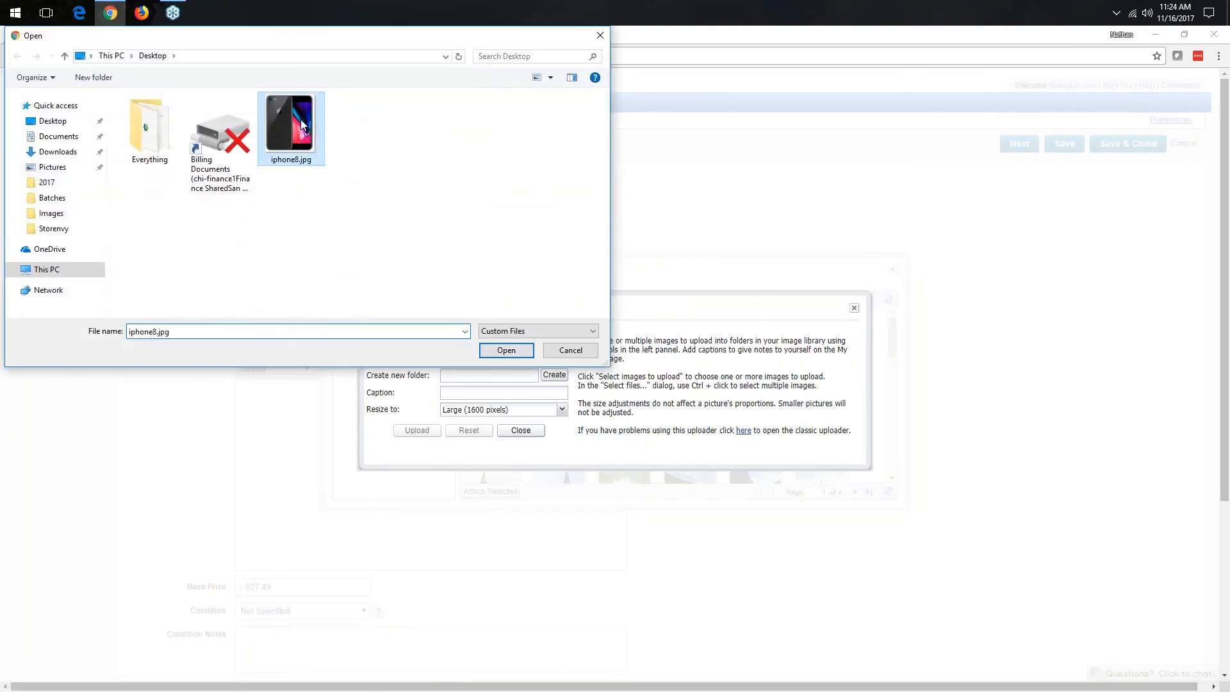
pyautogui.click(513, 351)
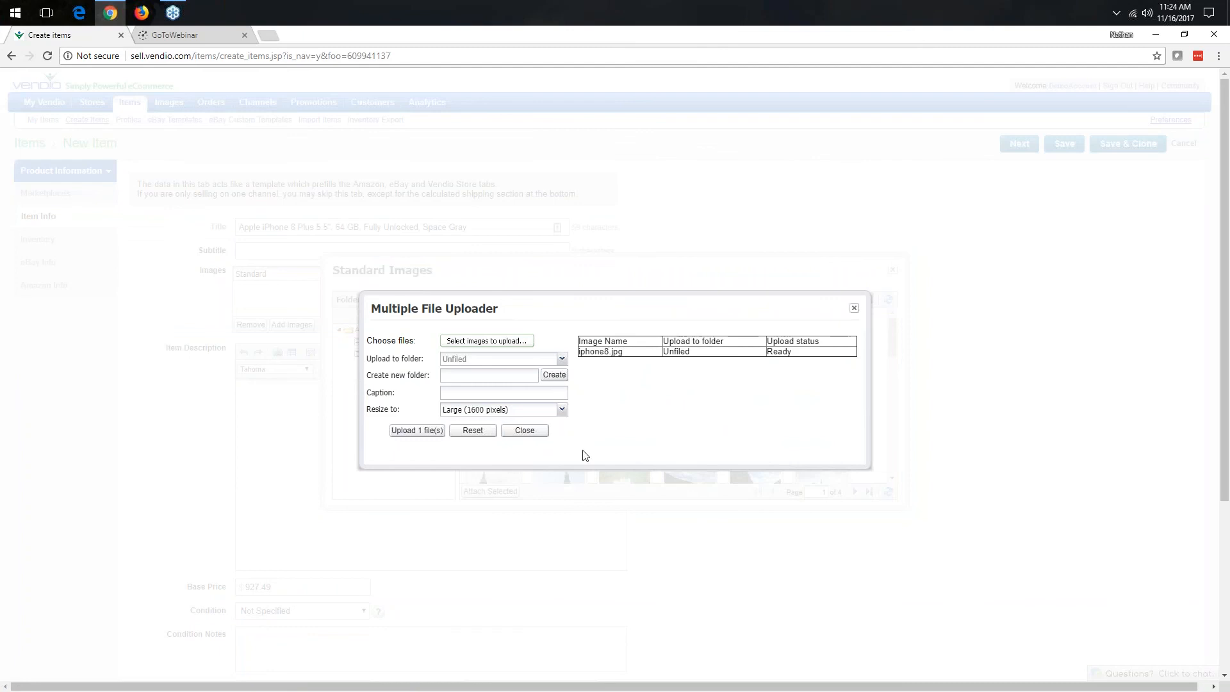
pyautogui.click(563, 413)
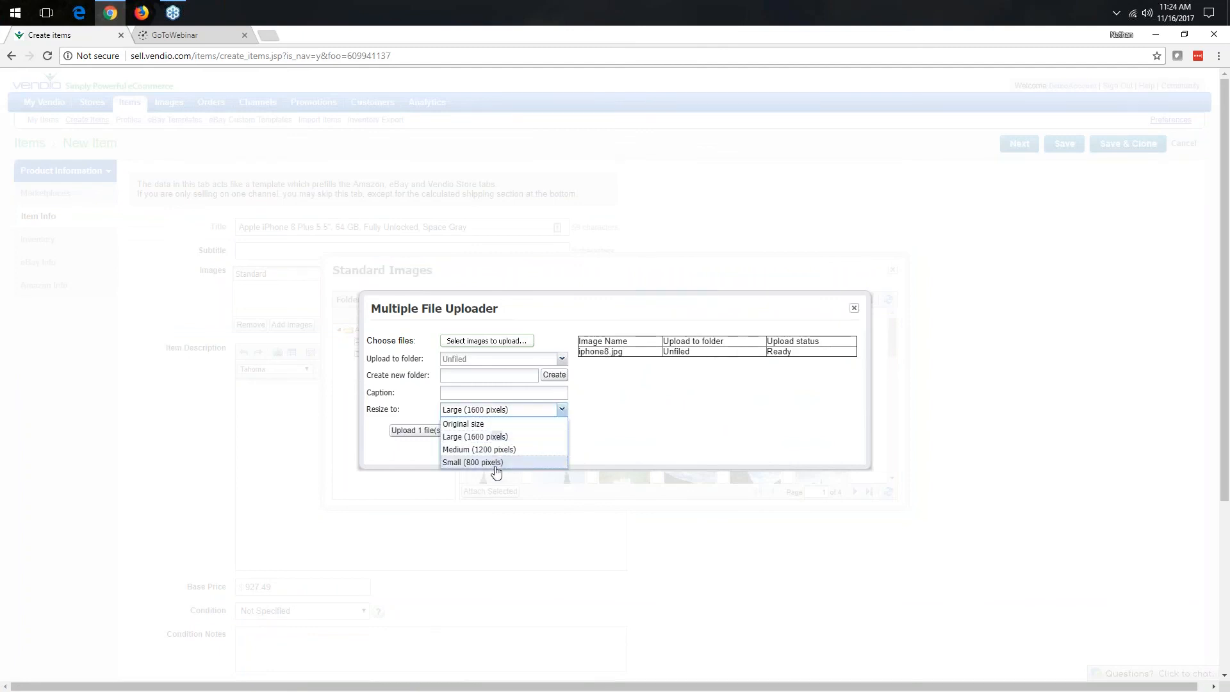
pyautogui.click(515, 437)
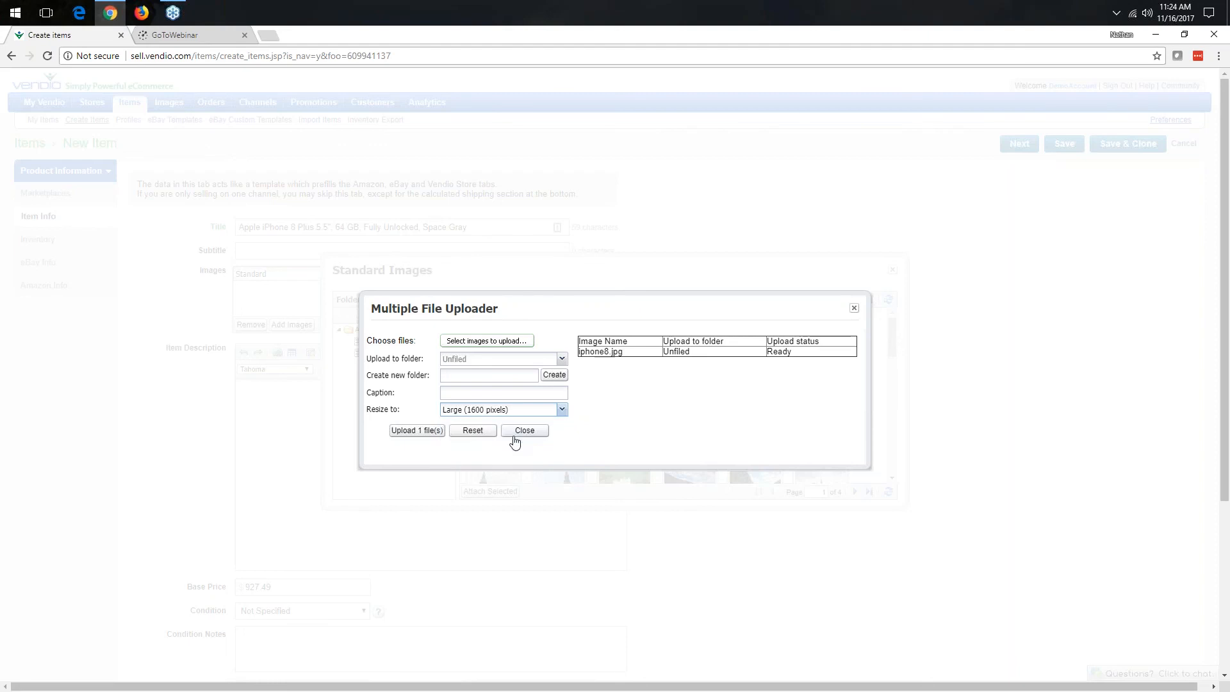
pyautogui.click(413, 434)
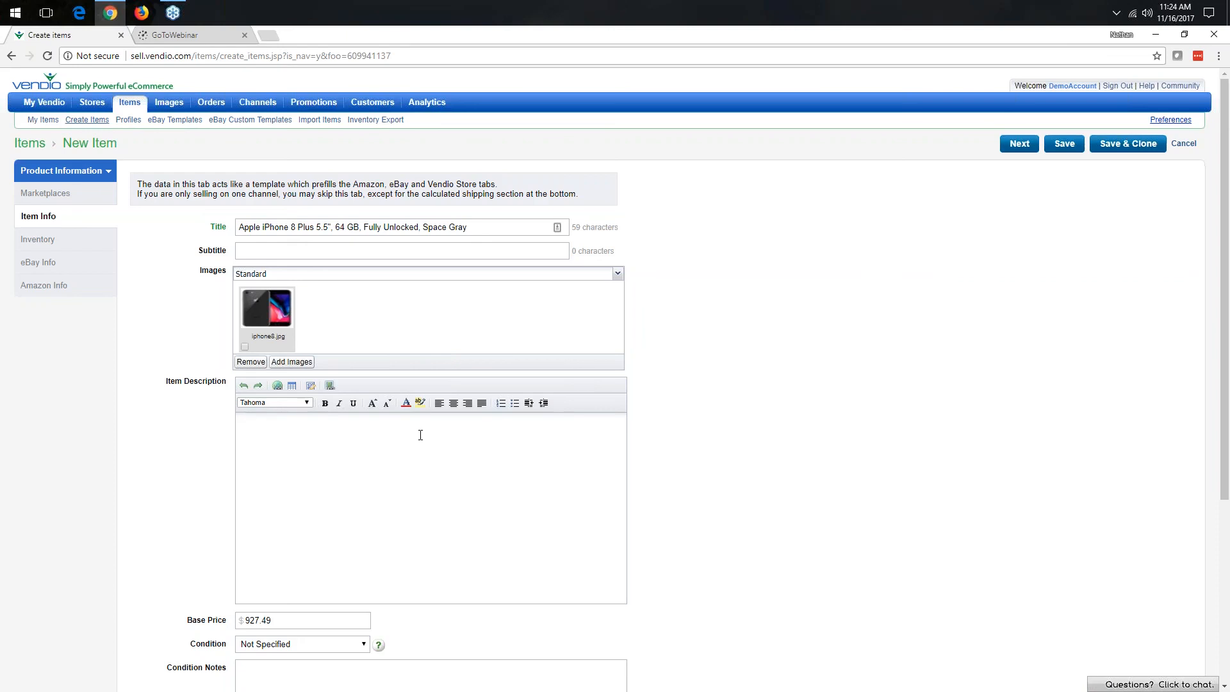
# - Enter the item description "This is test listing. Do not buy." and continue to the Inventory section
pyautogui.write('This is test listing. Do not buy.')
pyautogui.moveTo(359, 426); pyautogui.dragTo(260, 432)
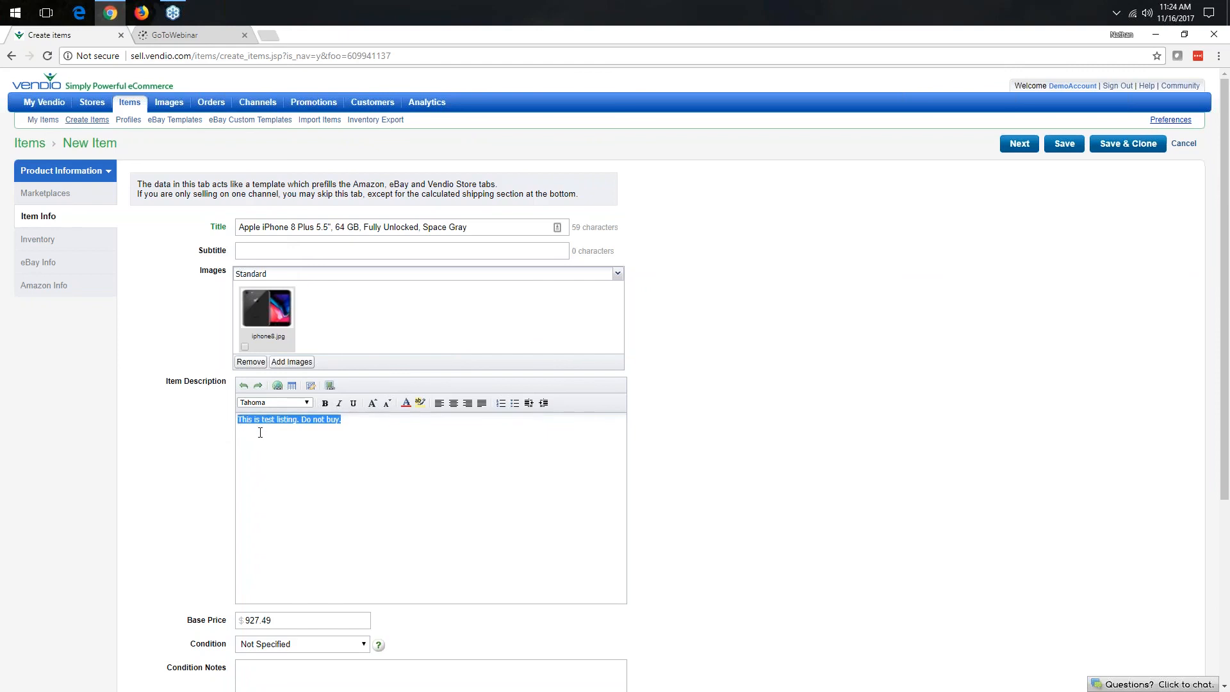
pyautogui.click(419, 431)
pyautogui.moveTo(388, 427); pyautogui.dragTo(228, 432)
pyautogui.click(376, 425)
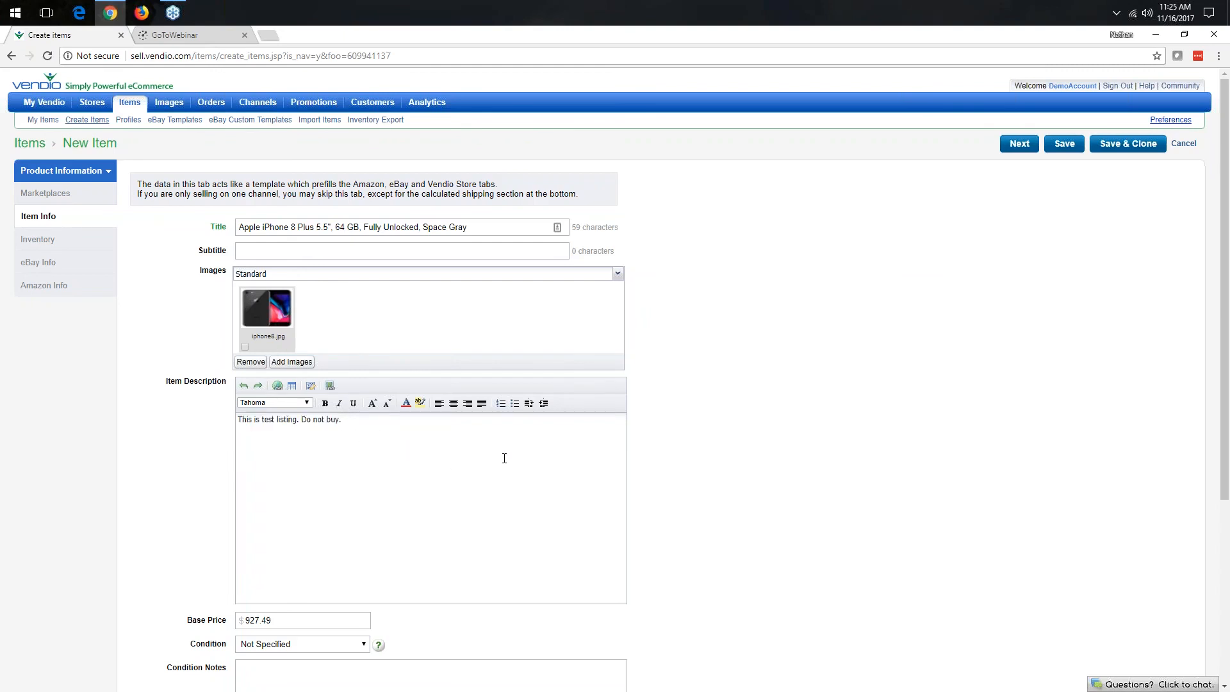
pyautogui.scroll(-4, 506, 457)
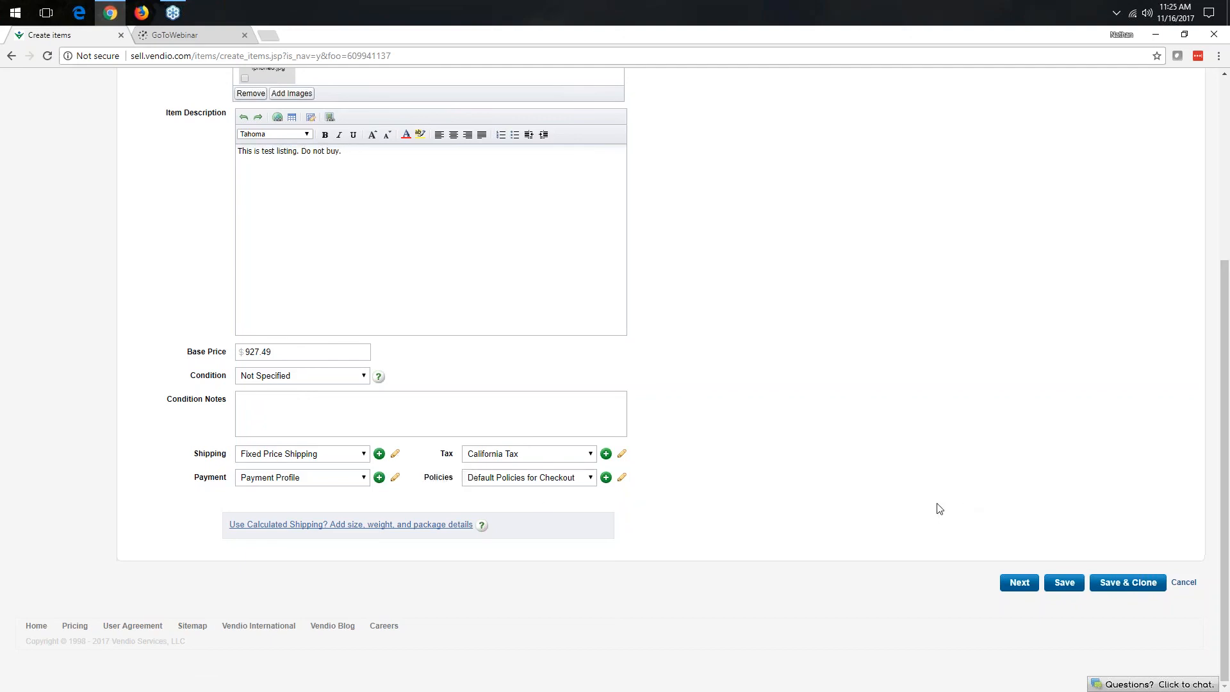
pyautogui.click(1019, 583)
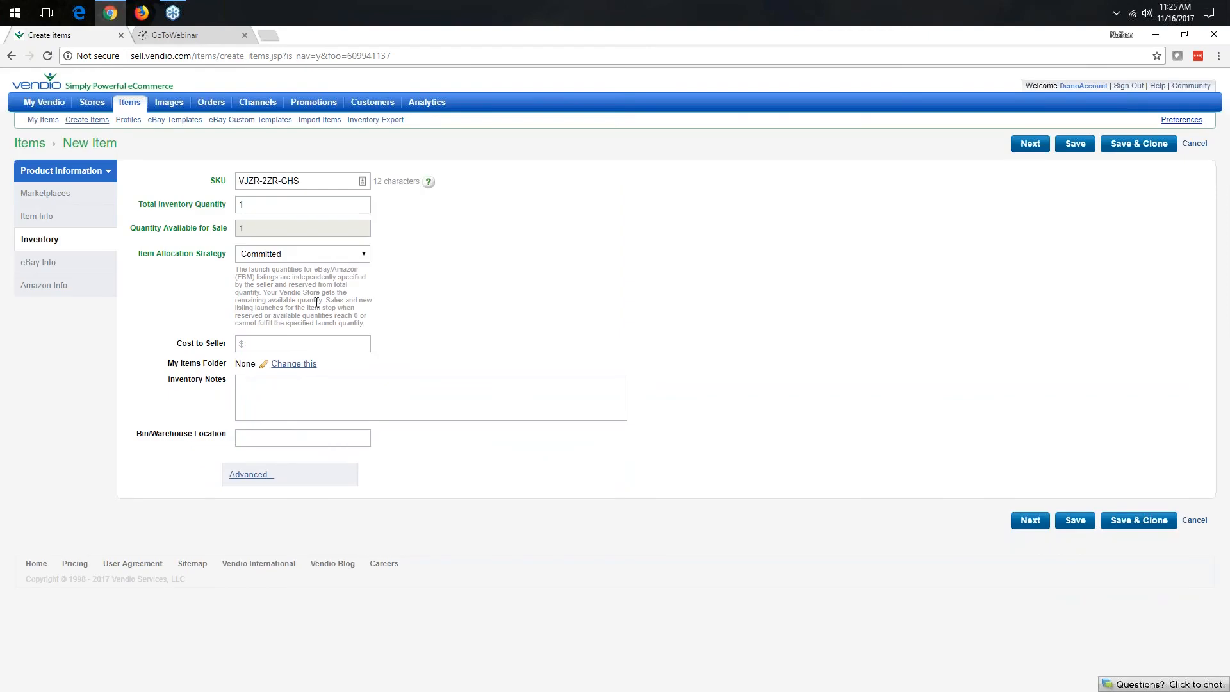
# - Review the item's SKU and quantity fields, and set the total inventory quantity to 10
pyautogui.moveTo(305, 181); pyautogui.dragTo(240, 184)
pyautogui.click(319, 182)
pyautogui.moveTo(139, 204); pyautogui.dragTo(225, 206)
pyautogui.click(472, 248)
pyautogui.doubleClick(241, 204)
pyautogui.write('10')
pyautogui.doubleClick(247, 231)
pyautogui.click(439, 235)
# - Set the item allocation strategy to Shared and the cost to seller to 850.00, and continue to the eBay Info section
pyautogui.click(364, 257)
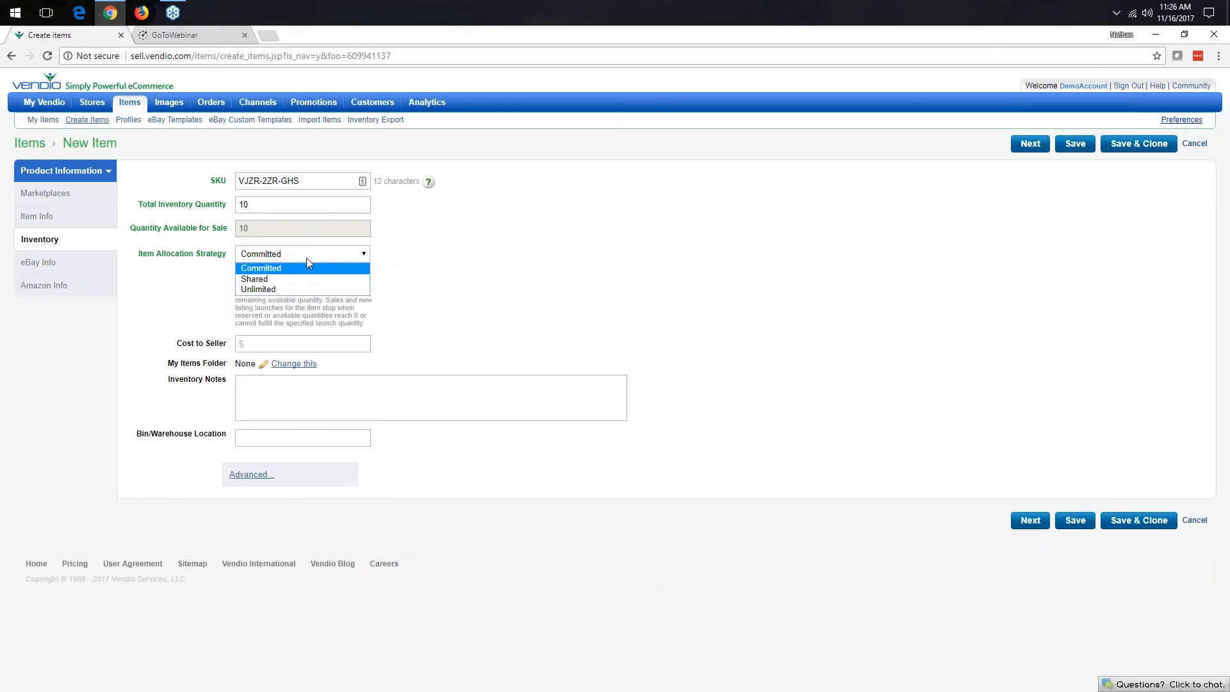
pyautogui.click(273, 279)
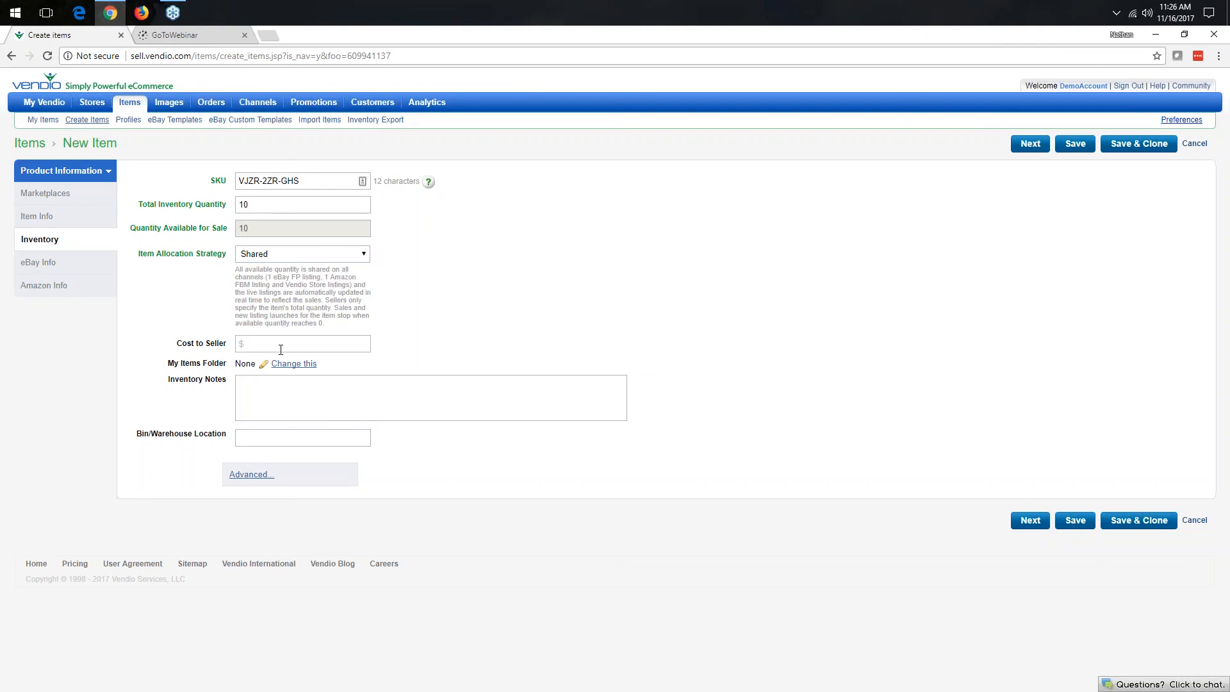
pyautogui.click(354, 343)
pyautogui.write('850.00')
pyautogui.click(1028, 522)
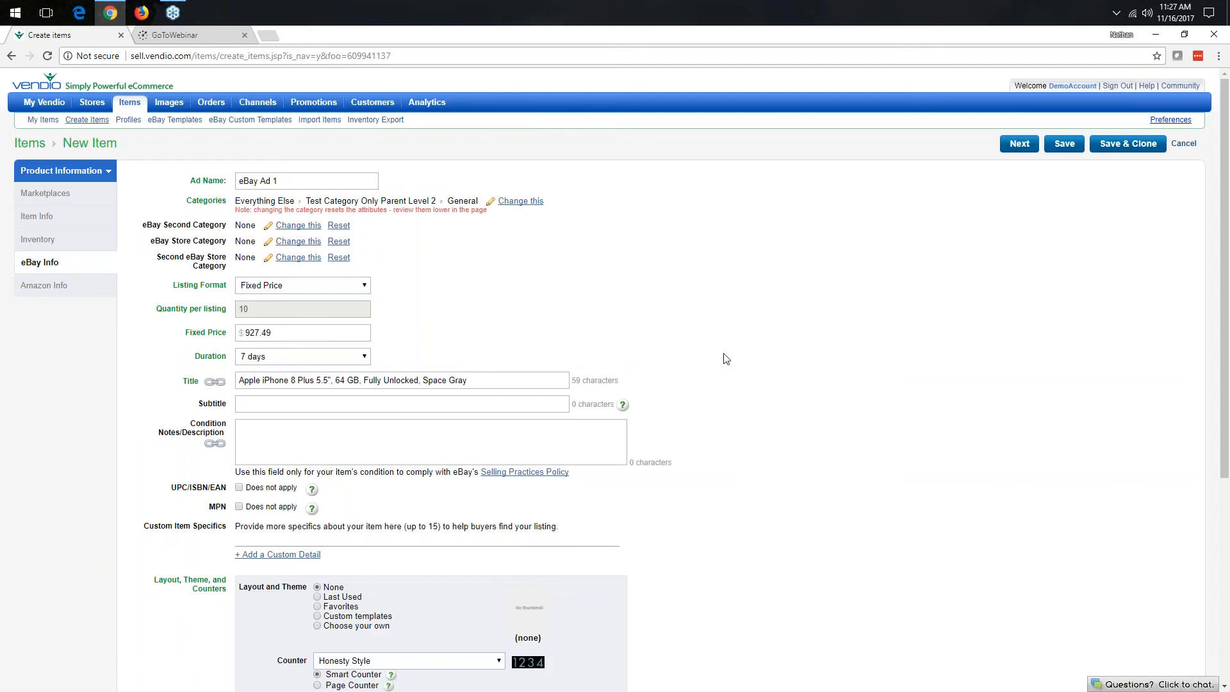
# - Check the eBay ad's listing format options, keep Fixed Price, and set the duration to 30 days
pyautogui.scroll(-2, 725, 358)
pyautogui.scroll(2, 726, 359)
pyautogui.click(284, 289)
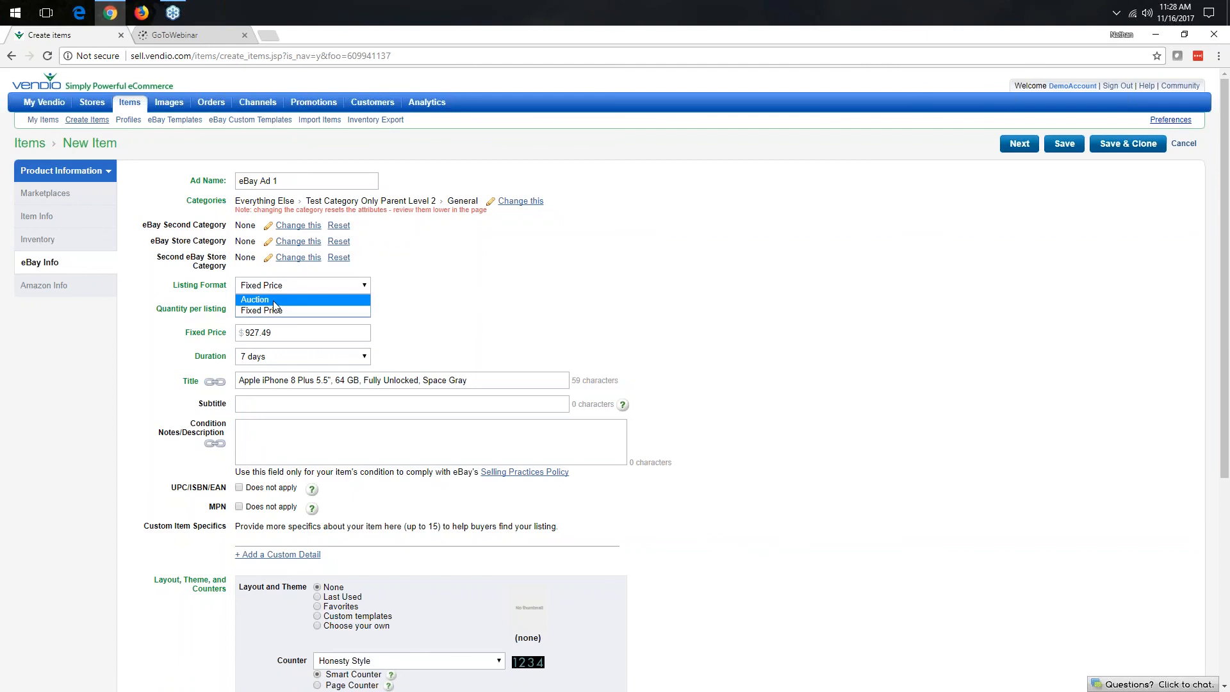
pyautogui.click(527, 288)
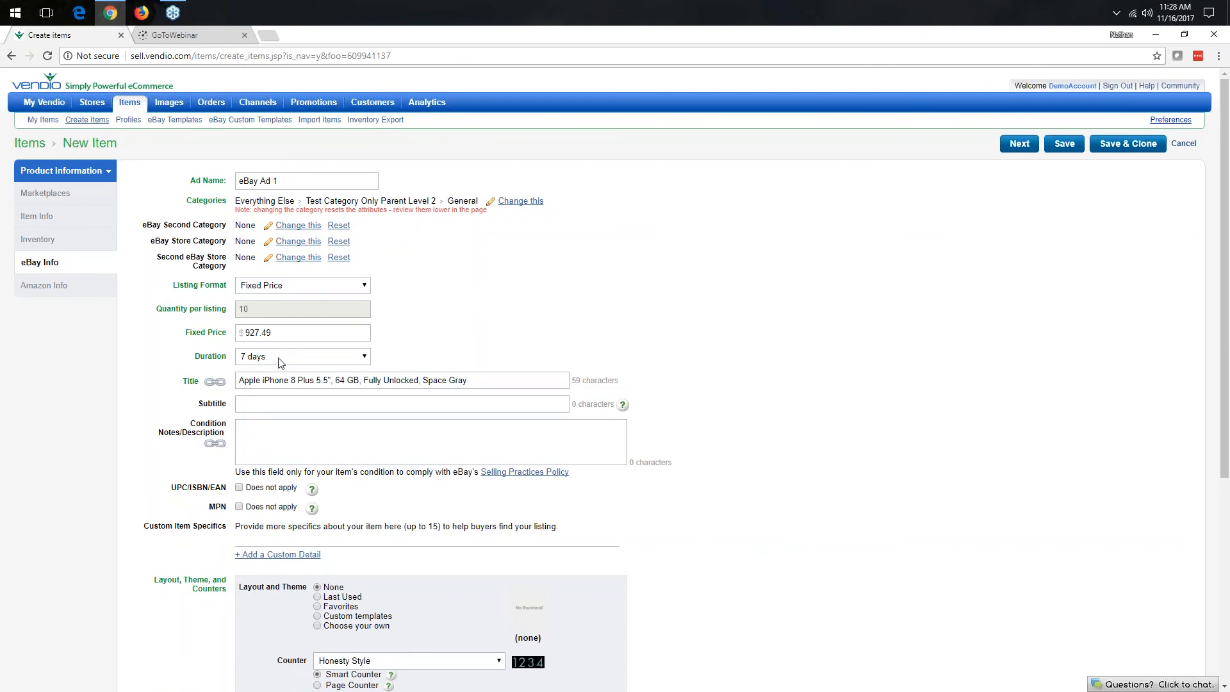
pyautogui.click(295, 359)
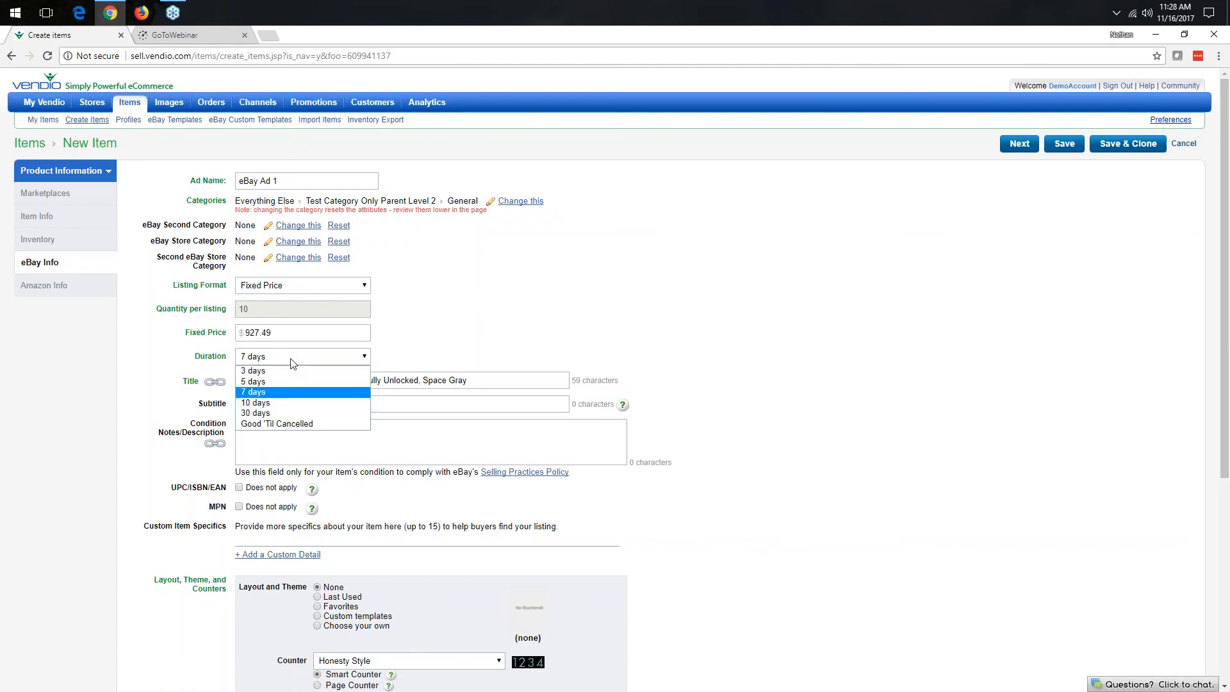
pyautogui.click(281, 414)
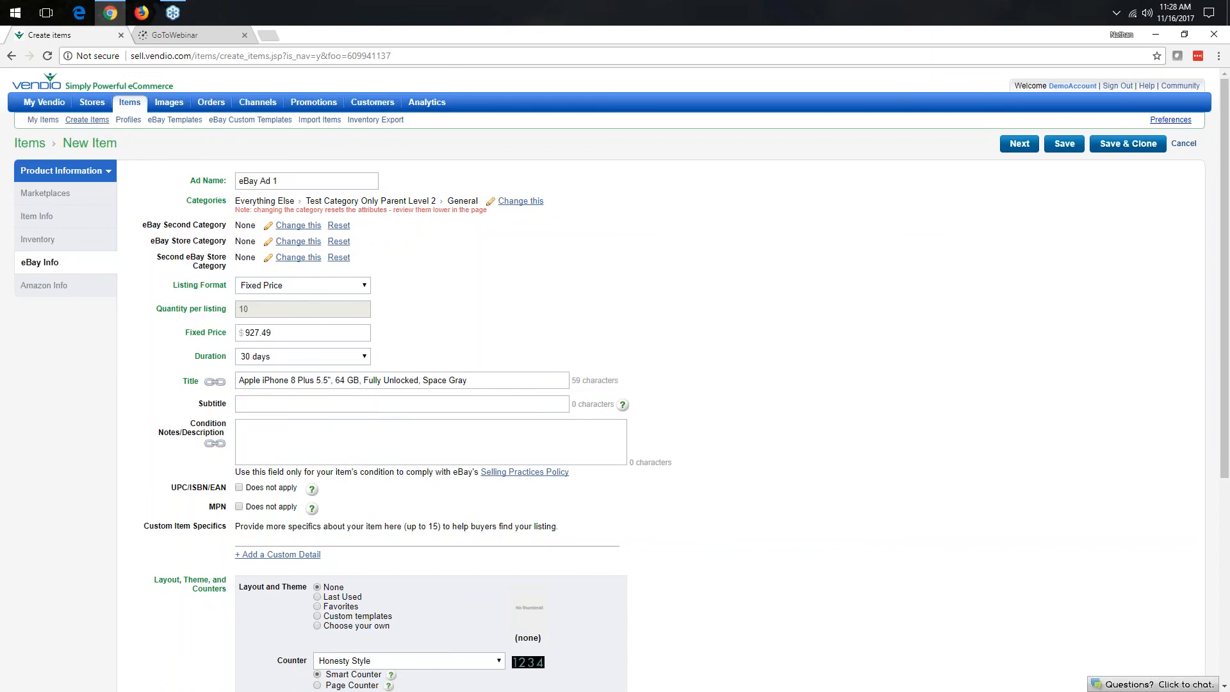
pyautogui.moveTo(305, 335); pyautogui.dragTo(242, 333)
pyautogui.click(466, 319)
# - Unlink the eBay title from the item info title and remove ", Space Gray" from its end
pyautogui.scroll(-1, 446, 326)
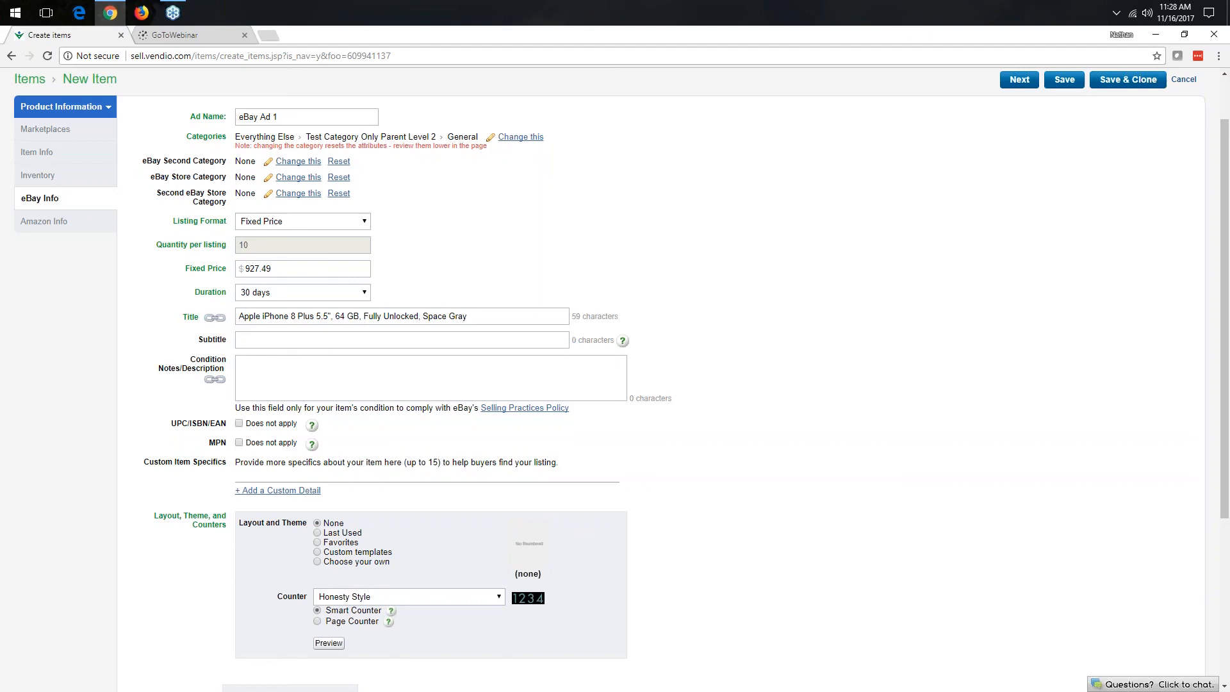
pyautogui.click(215, 318)
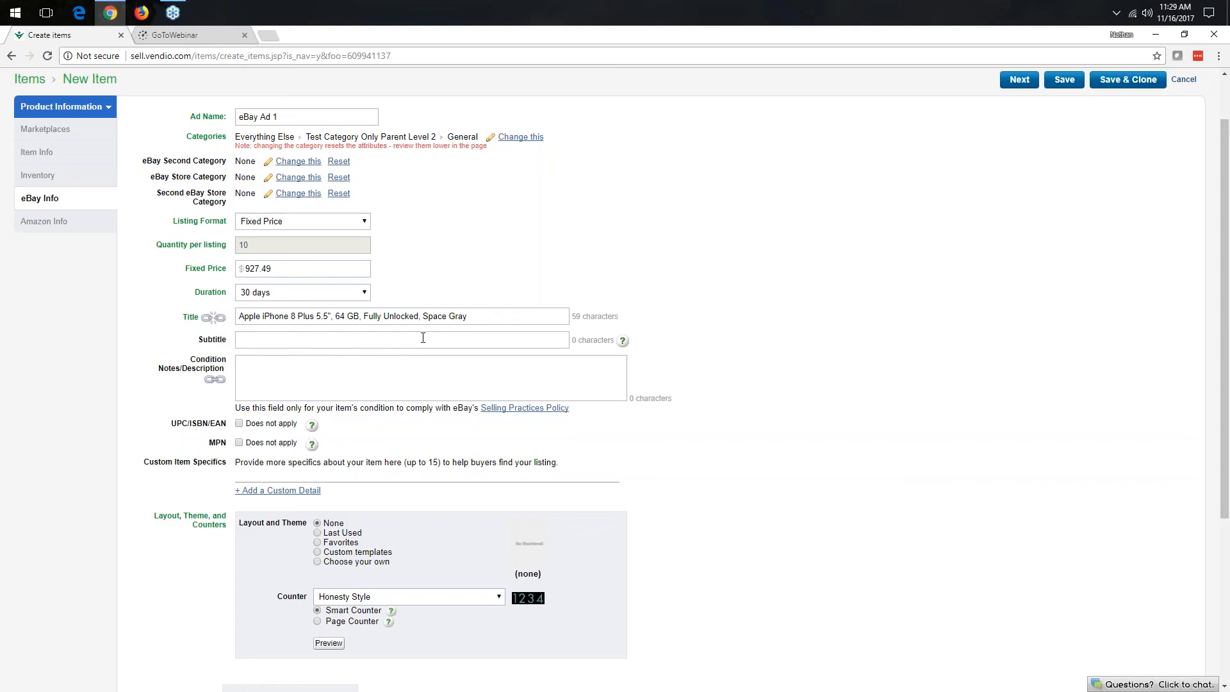
pyautogui.moveTo(420, 318); pyautogui.dragTo(483, 317)
pyautogui.press('BackSpace')
# - Set the eBay ad's layout and theme to December Snowflakes from the favorites
pyautogui.scroll(-1, 235, 397)
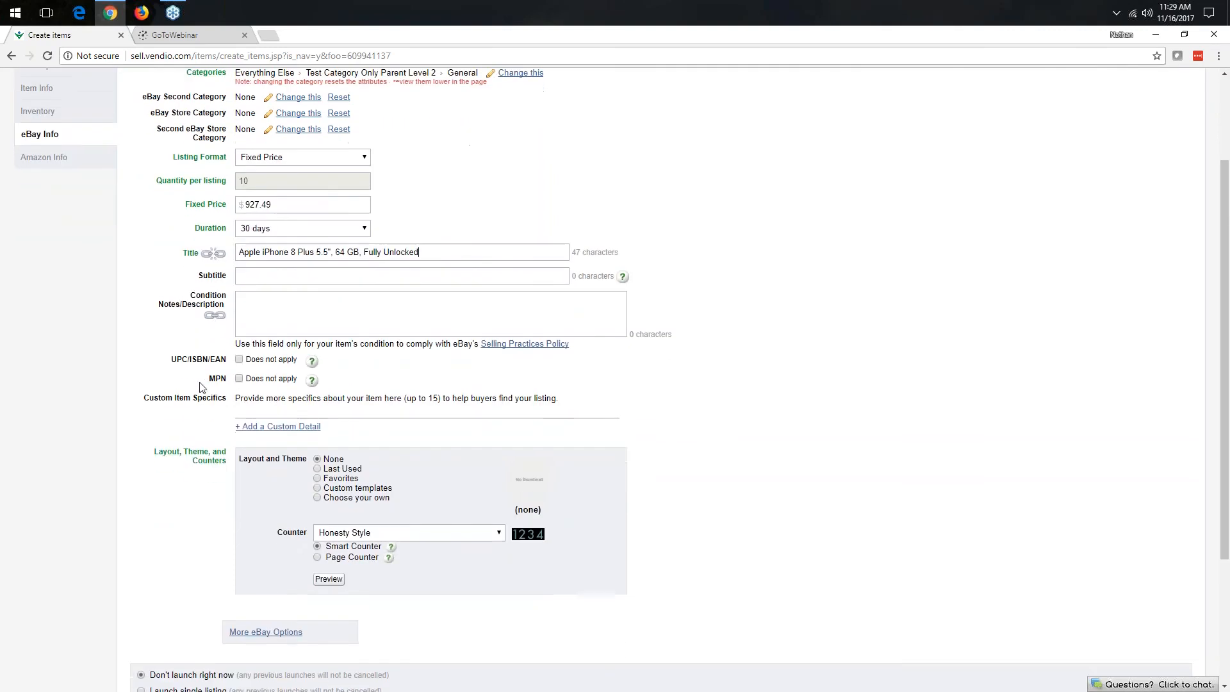
pyautogui.scroll(-1, 179, 313)
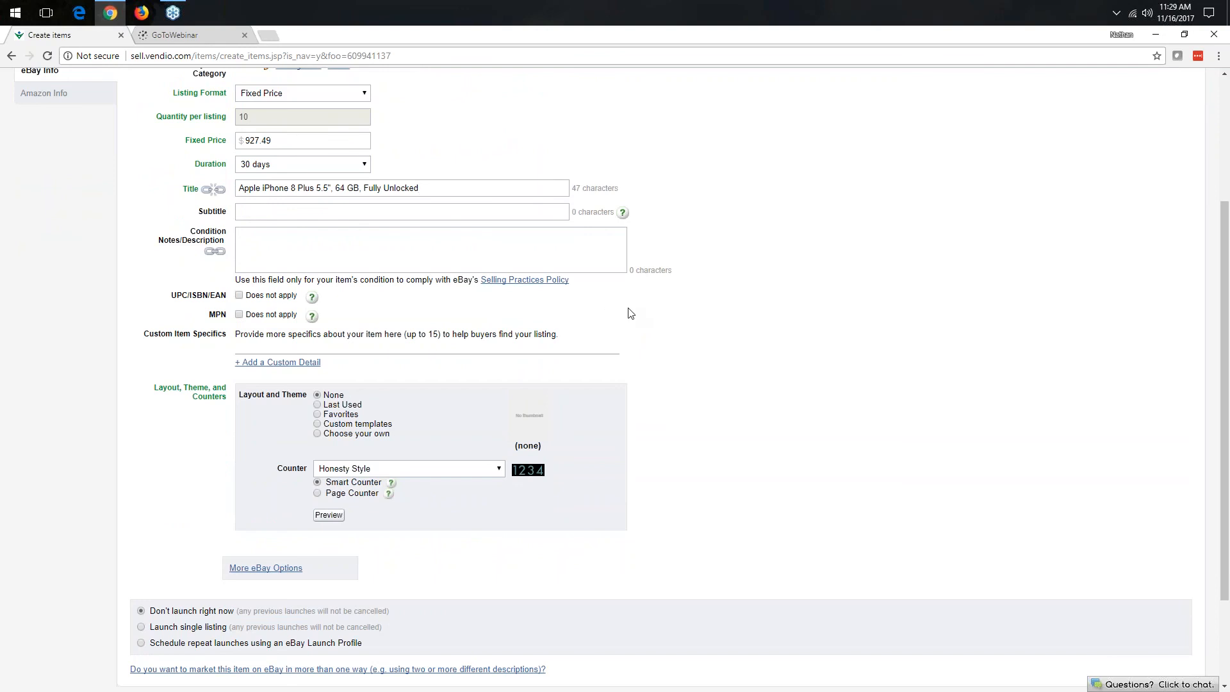
pyautogui.scroll(-1, 631, 313)
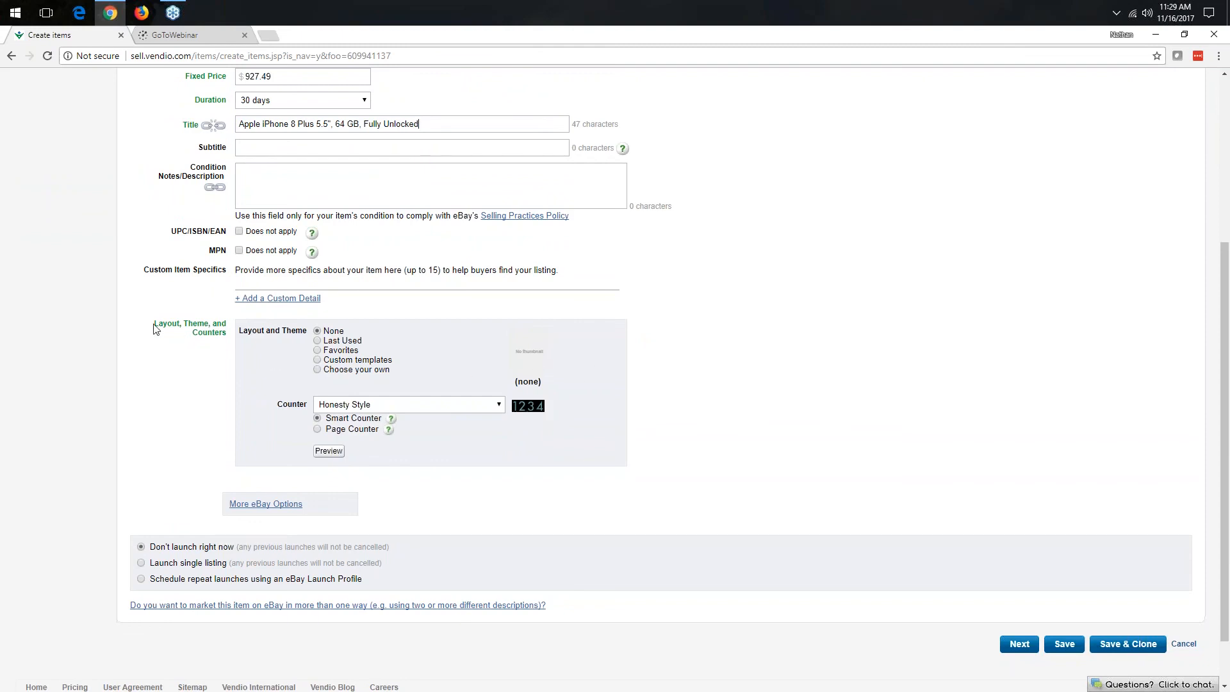
pyautogui.moveTo(154, 323); pyautogui.dragTo(231, 337)
pyautogui.click(260, 354)
pyautogui.click(317, 351)
pyautogui.click(465, 364)
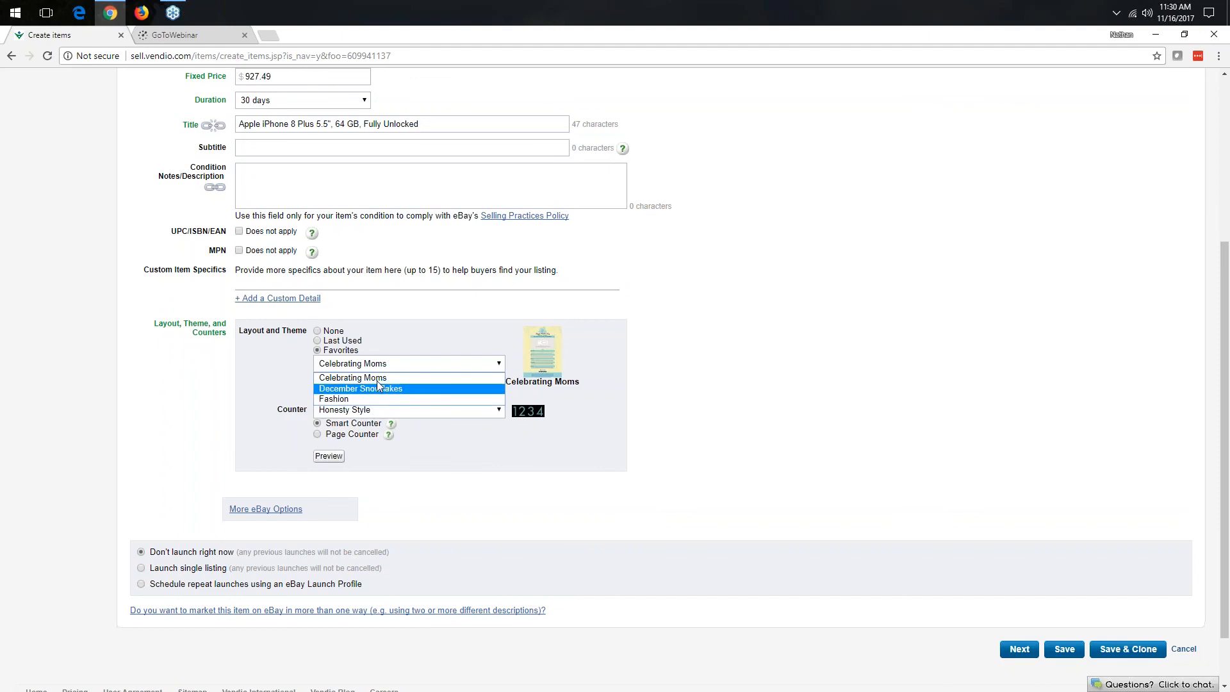
pyautogui.click(410, 388)
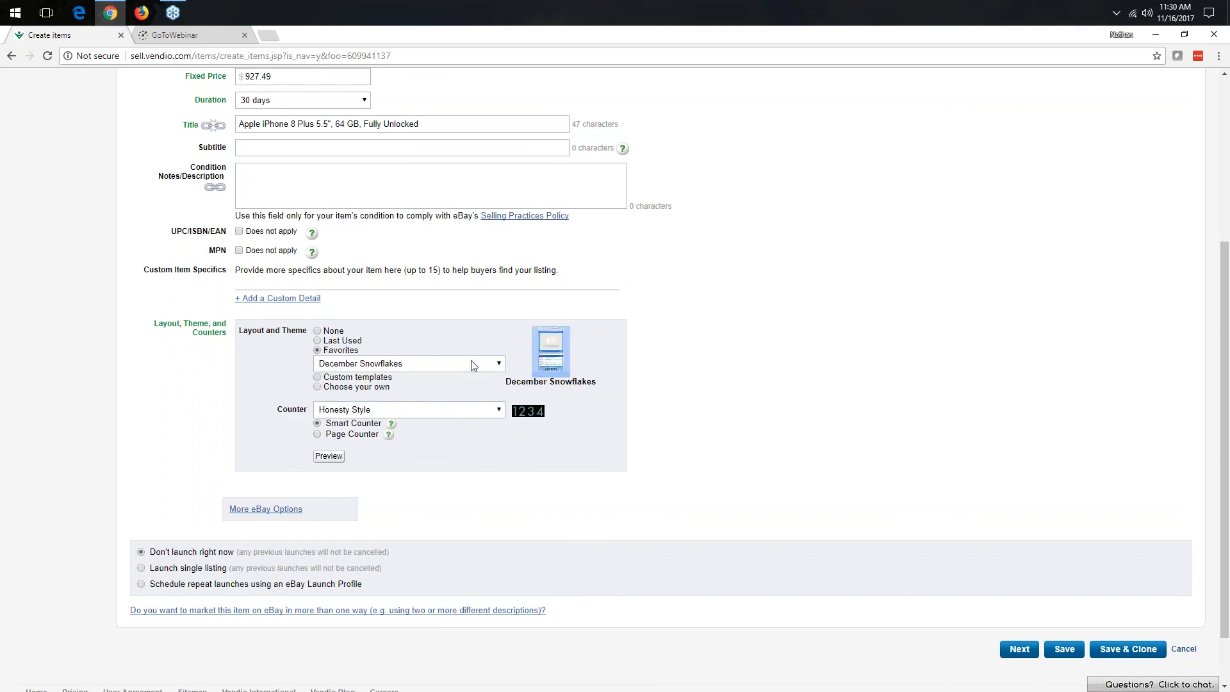
# - Browse the available counter styles for the eBay ad, keeping Honesty Style
pyautogui.click(453, 415)
pyautogui.scroll(-12, 446, 478)
pyautogui.scroll(-8, 446, 479)
pyautogui.scroll(15, 435, 492)
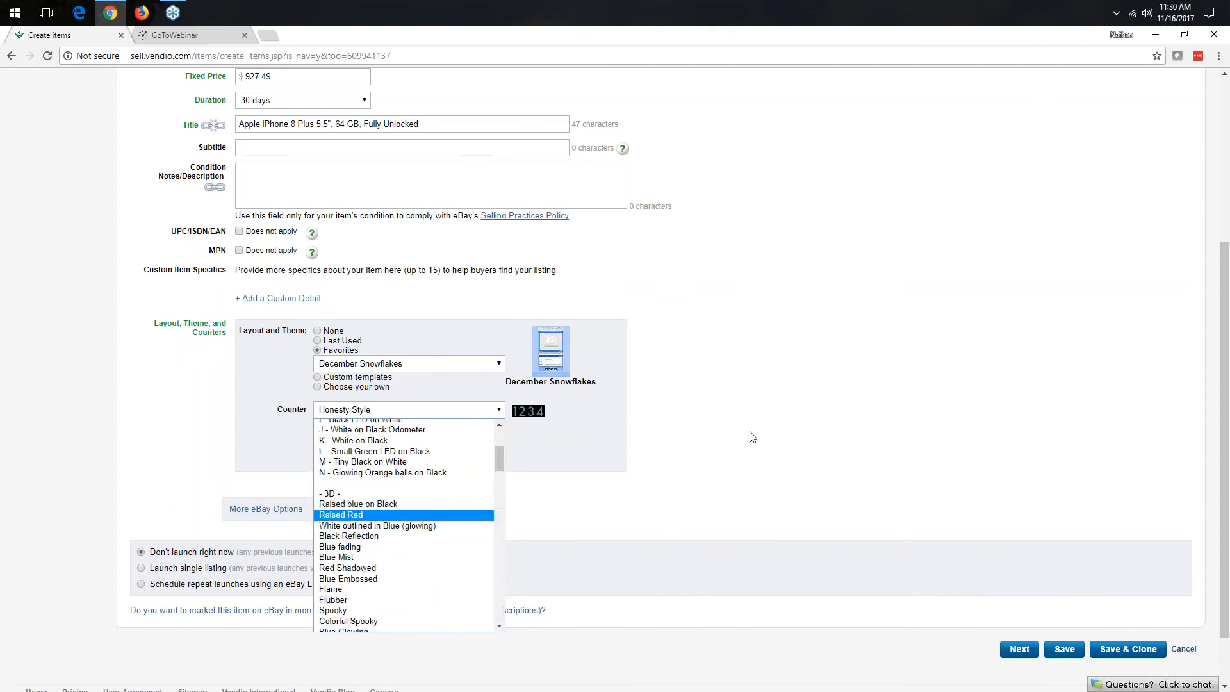
pyautogui.click(789, 417)
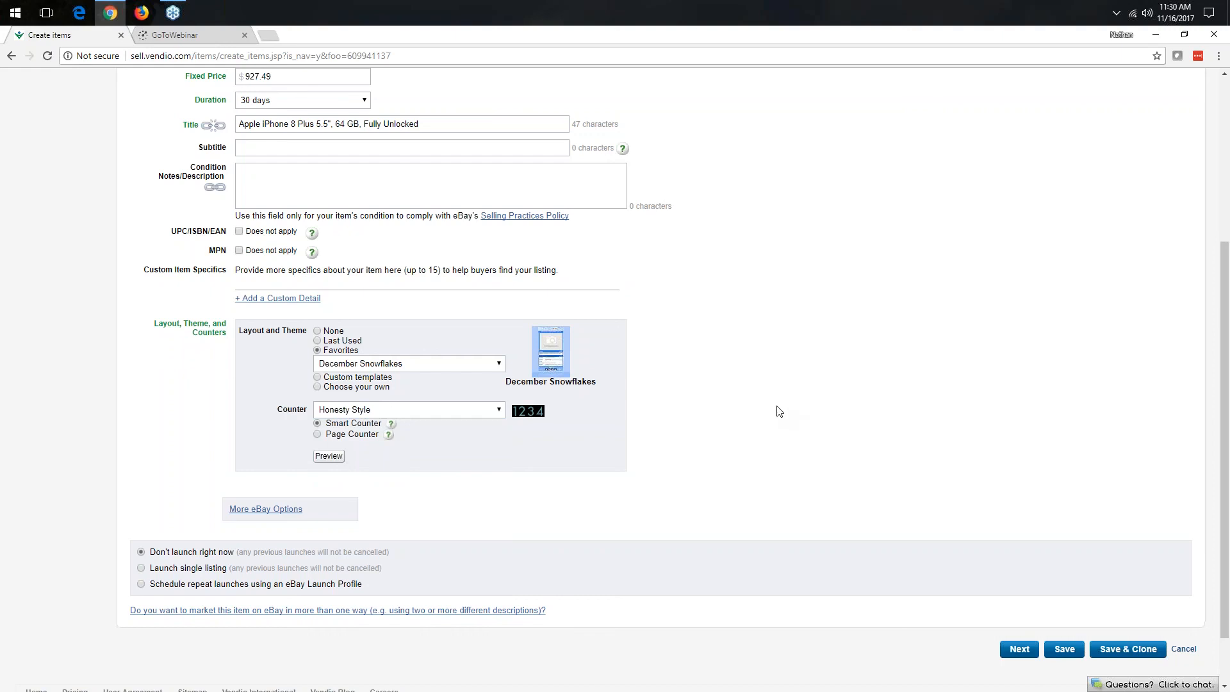
# - Show more eBay options and review the shipping, payment, description, images, gallery image, market profile and launch settings
pyautogui.scroll(-1, 384, 460)
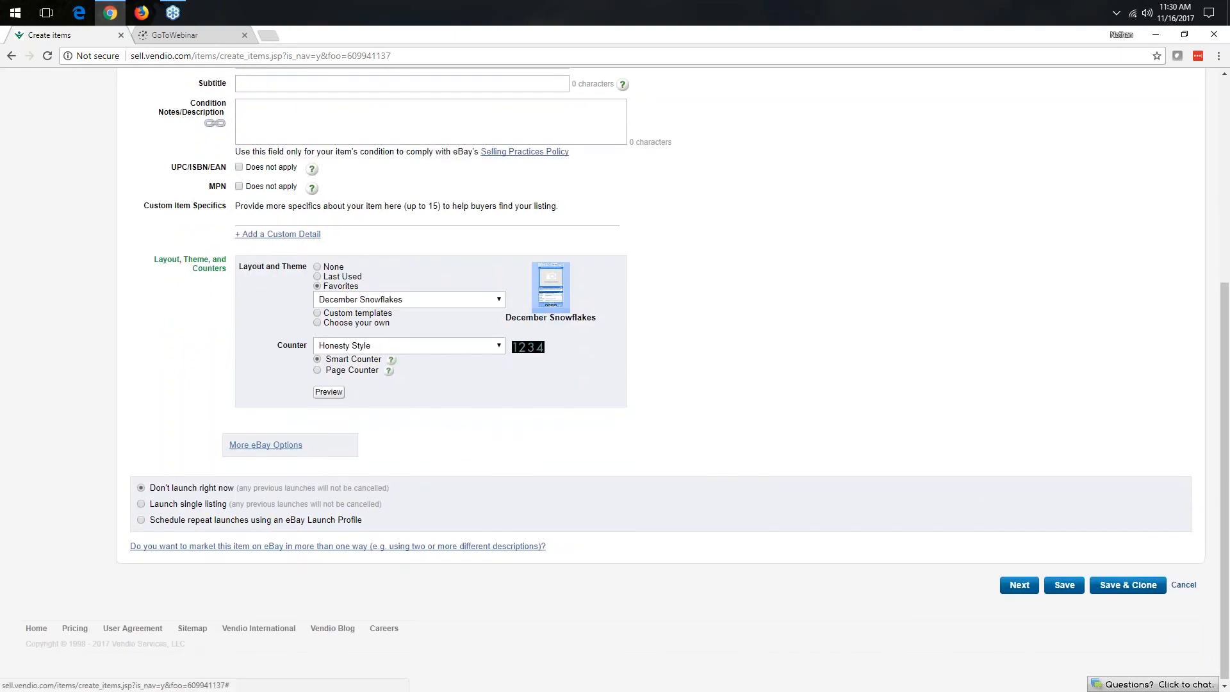
pyautogui.click(266, 444)
pyautogui.scroll(-1, 157, 445)
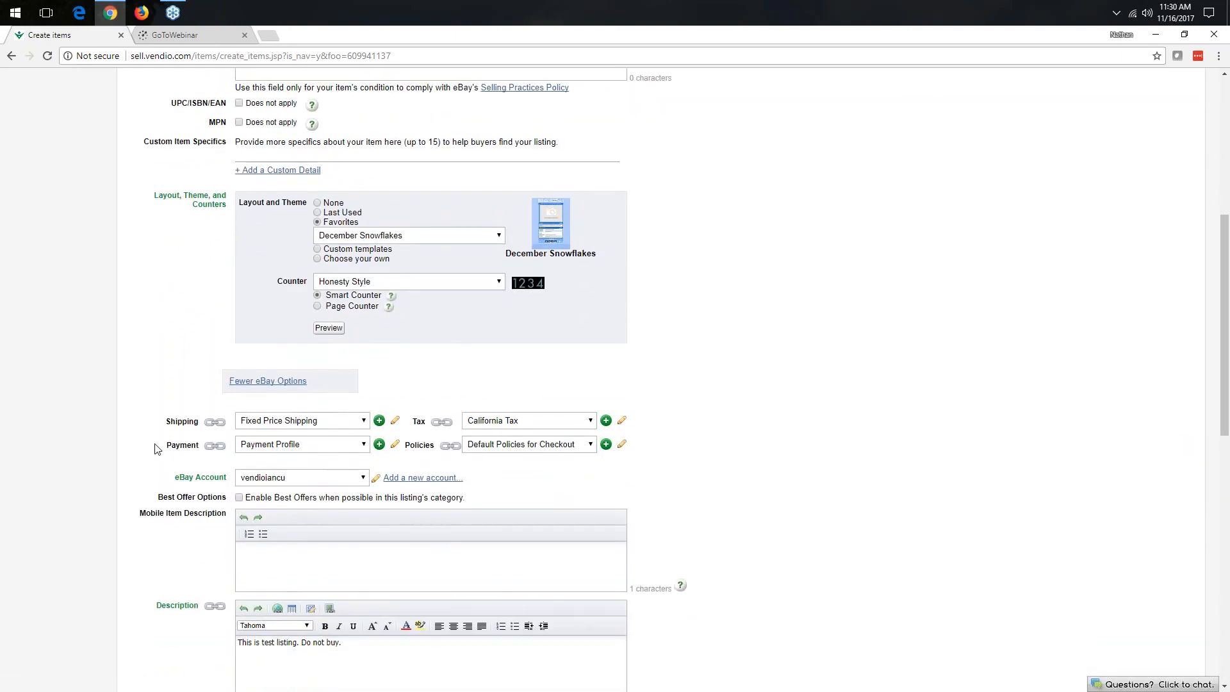
pyautogui.scroll(-1, 154, 448)
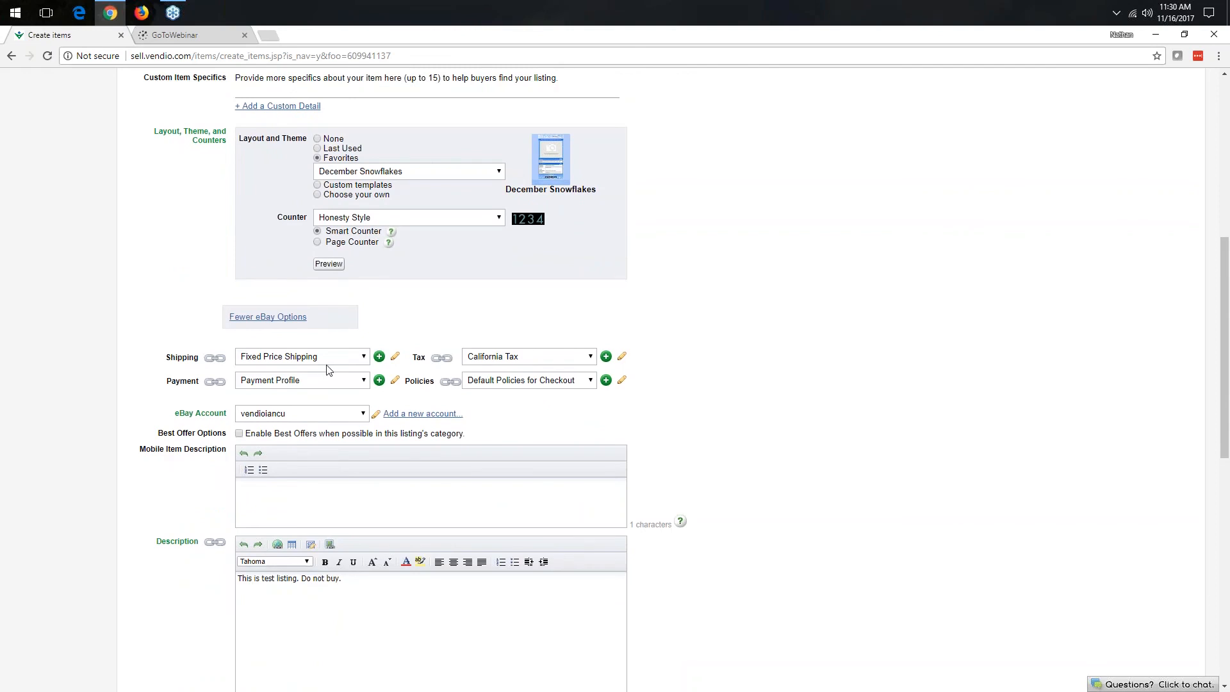
pyautogui.scroll(-1, 251, 327)
pyautogui.scroll(-1, 280, 319)
pyautogui.scroll(-3, 227, 322)
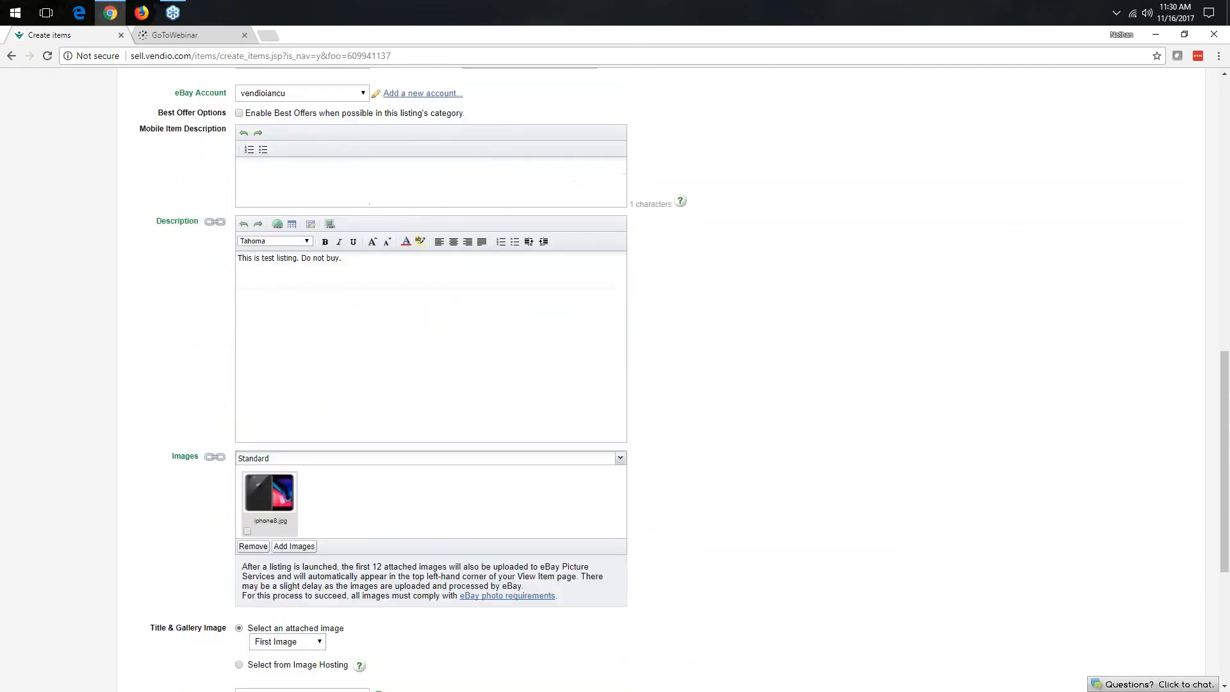
pyautogui.moveTo(343, 260); pyautogui.dragTo(228, 265)
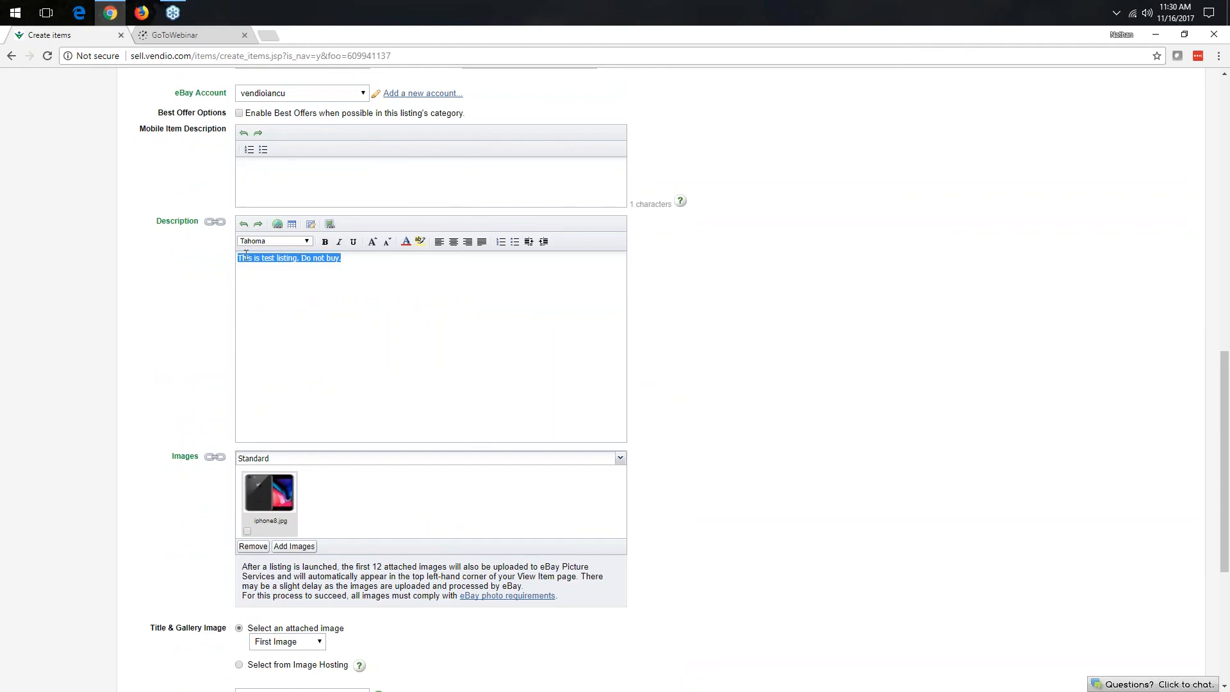
pyautogui.scroll(-1, 339, 341)
pyautogui.scroll(-1, 272, 359)
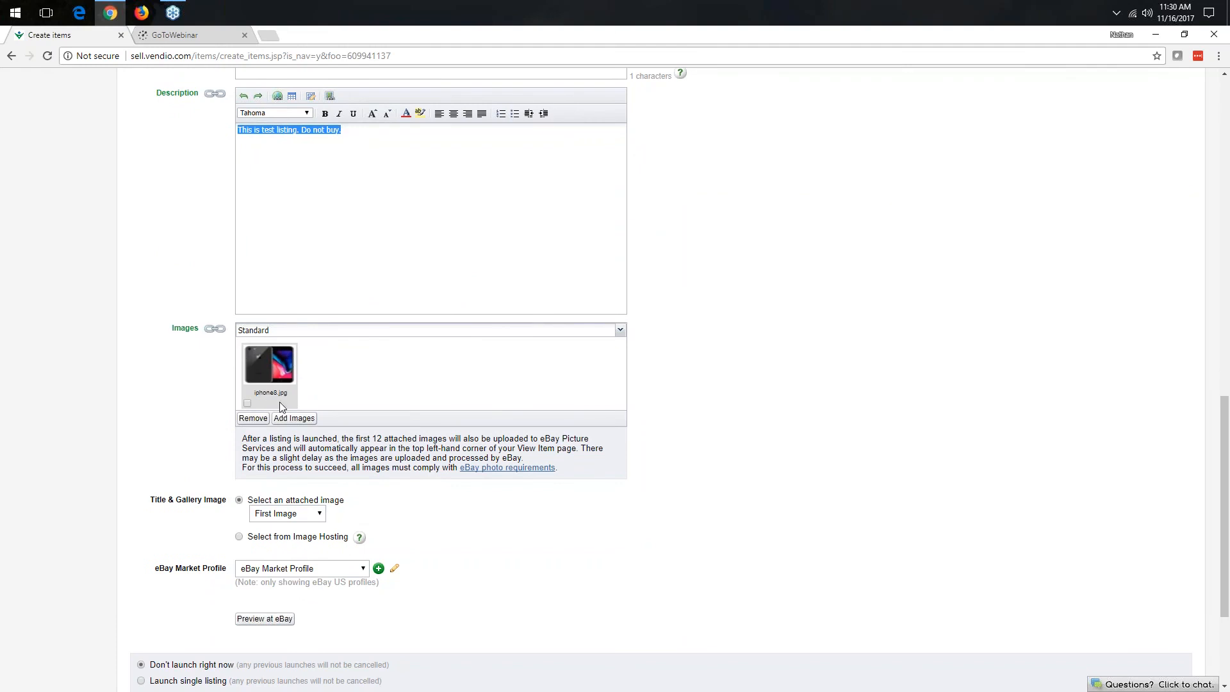
pyautogui.scroll(-2, 183, 391)
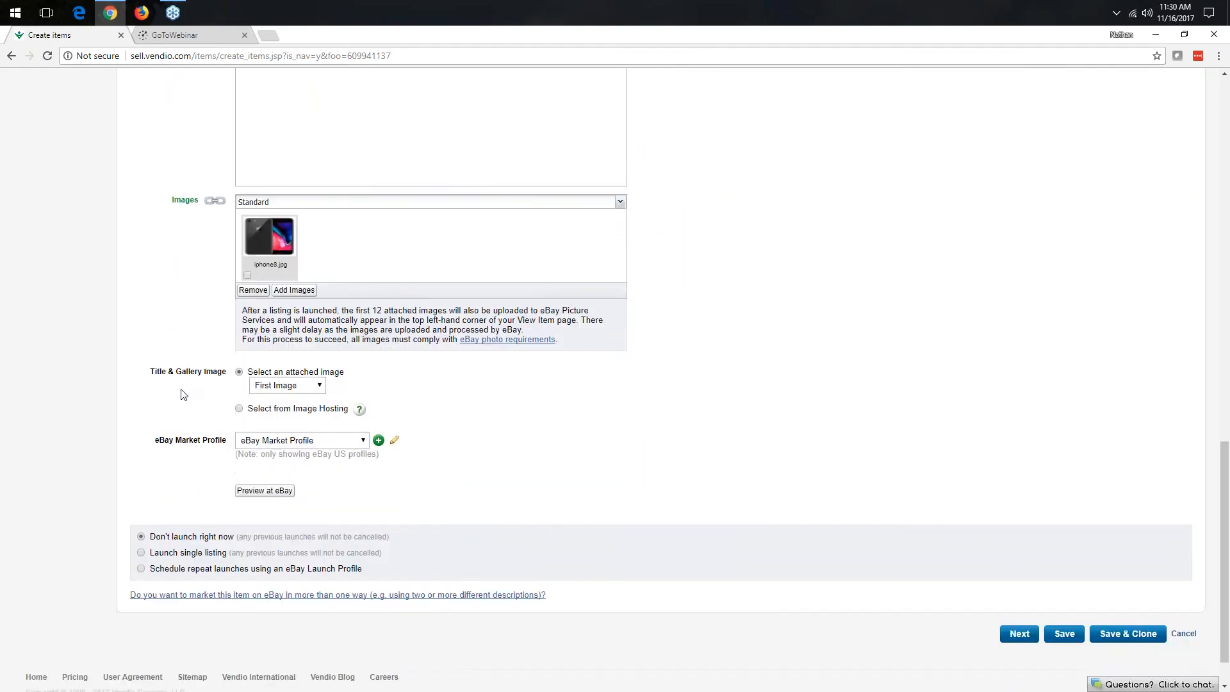
# - Review the eBay launch options, including single listing launch and scheduled repeat launches, keeping Don't launch right now
pyautogui.scroll(-1, 180, 394)
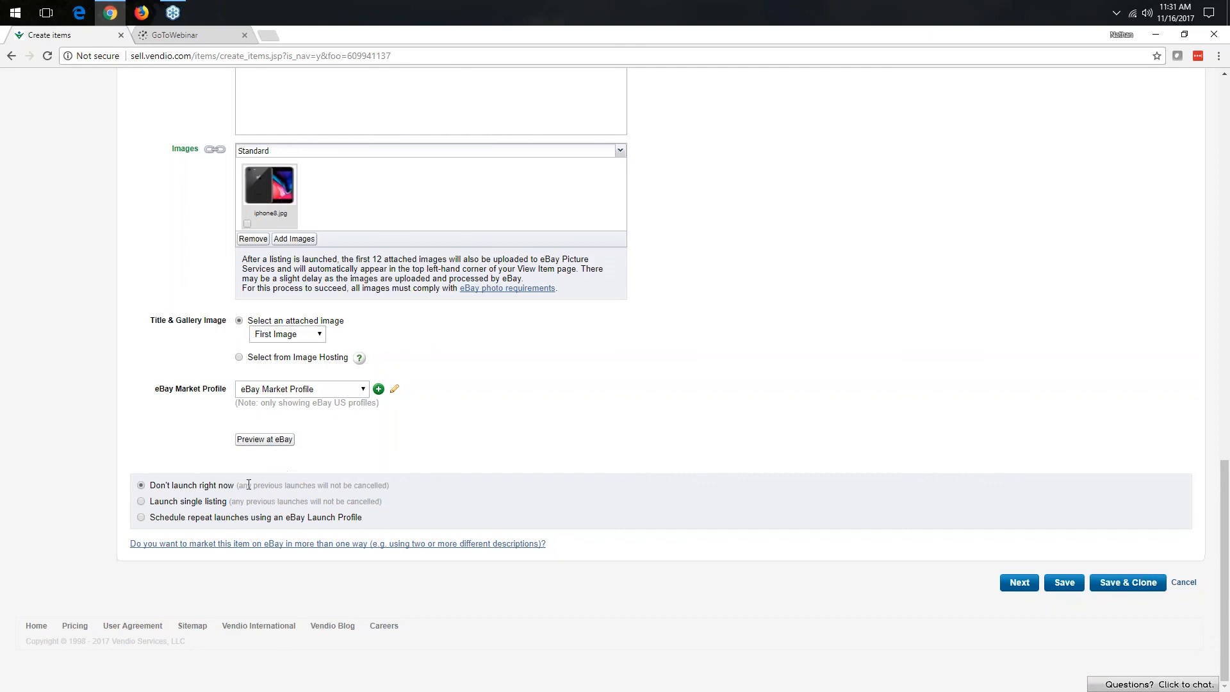
pyautogui.moveTo(209, 489); pyautogui.dragTo(426, 514)
pyautogui.click(424, 514)
pyautogui.moveTo(153, 485); pyautogui.dragTo(252, 487)
pyautogui.click(183, 507)
pyautogui.click(141, 501)
pyautogui.scroll(-2, 188, 491)
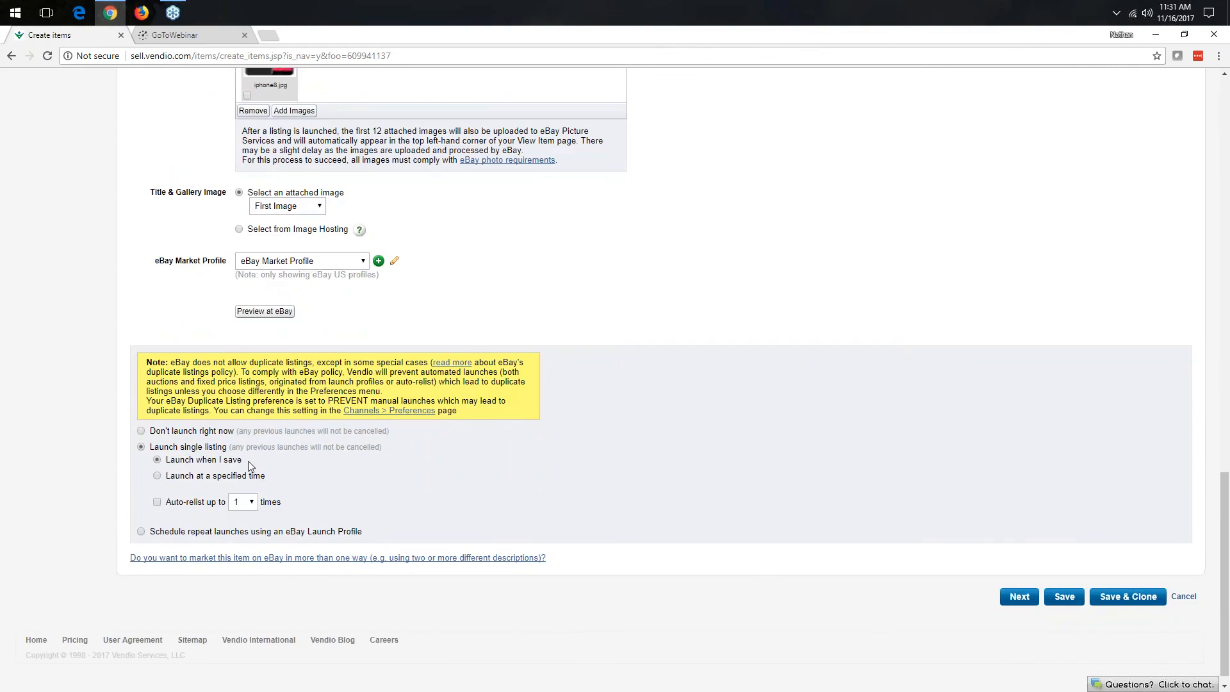
pyautogui.moveTo(167, 477); pyautogui.dragTo(314, 477)
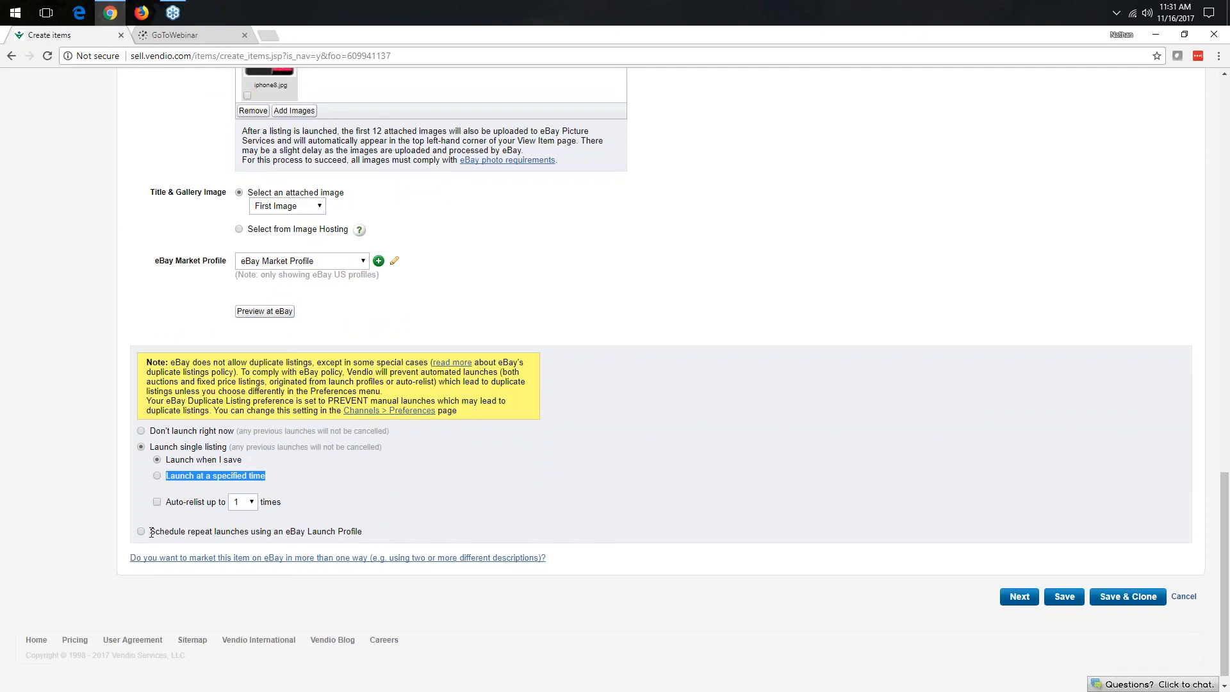
pyautogui.moveTo(151, 532); pyautogui.dragTo(368, 534)
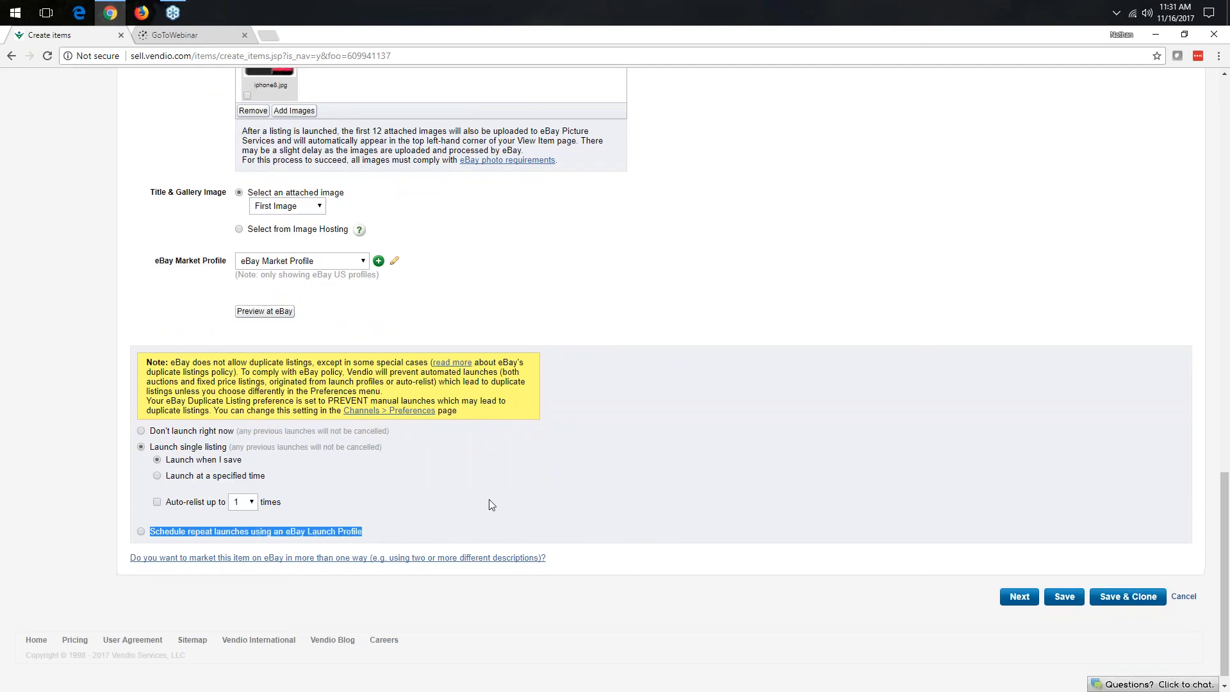
pyautogui.click(526, 500)
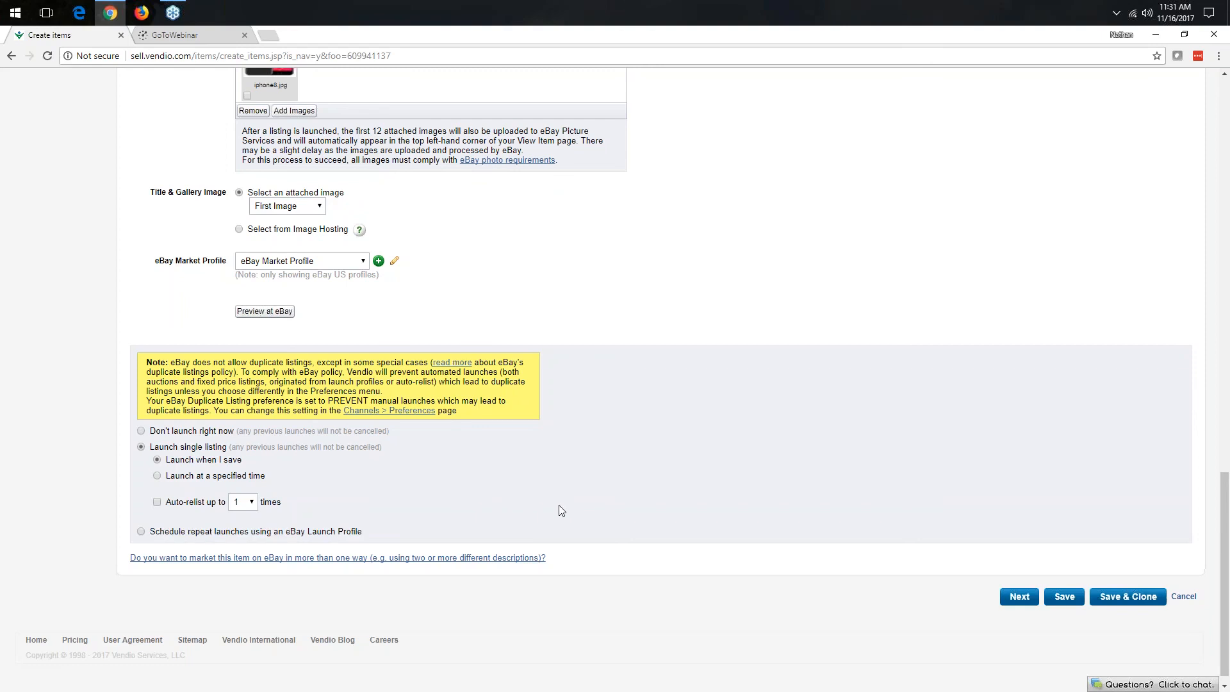
pyautogui.click(141, 431)
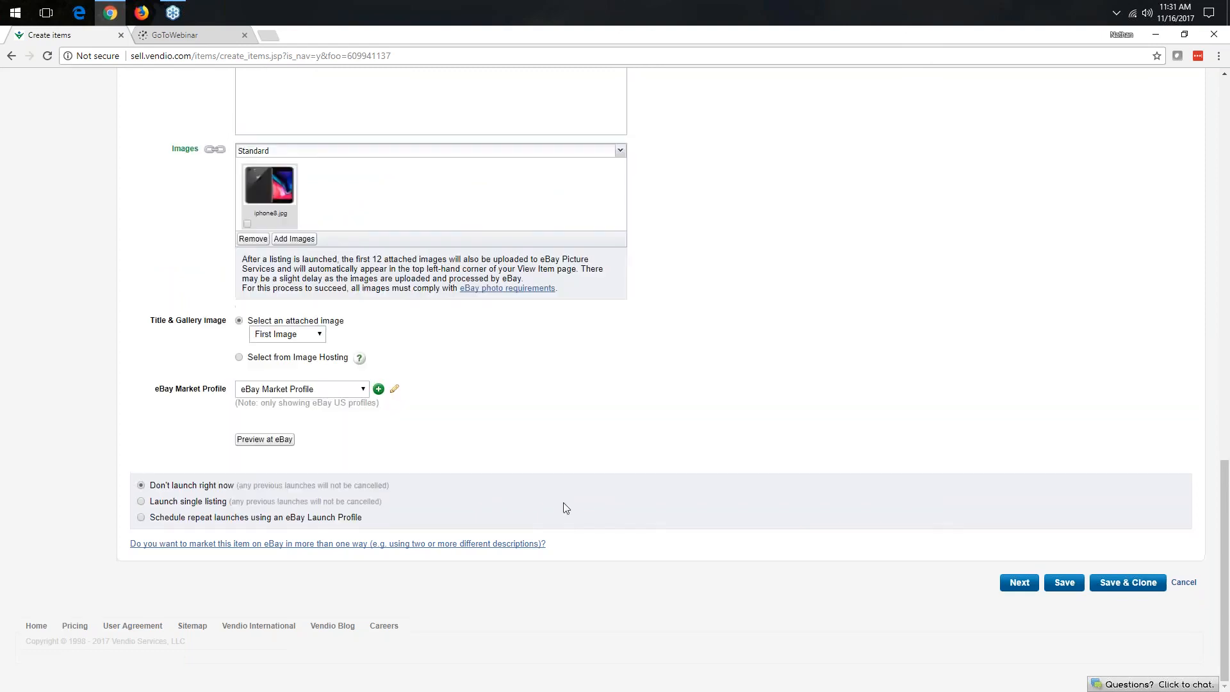
# - Continue to the item's Amazon info and set its condition to New
pyautogui.click(1019, 583)
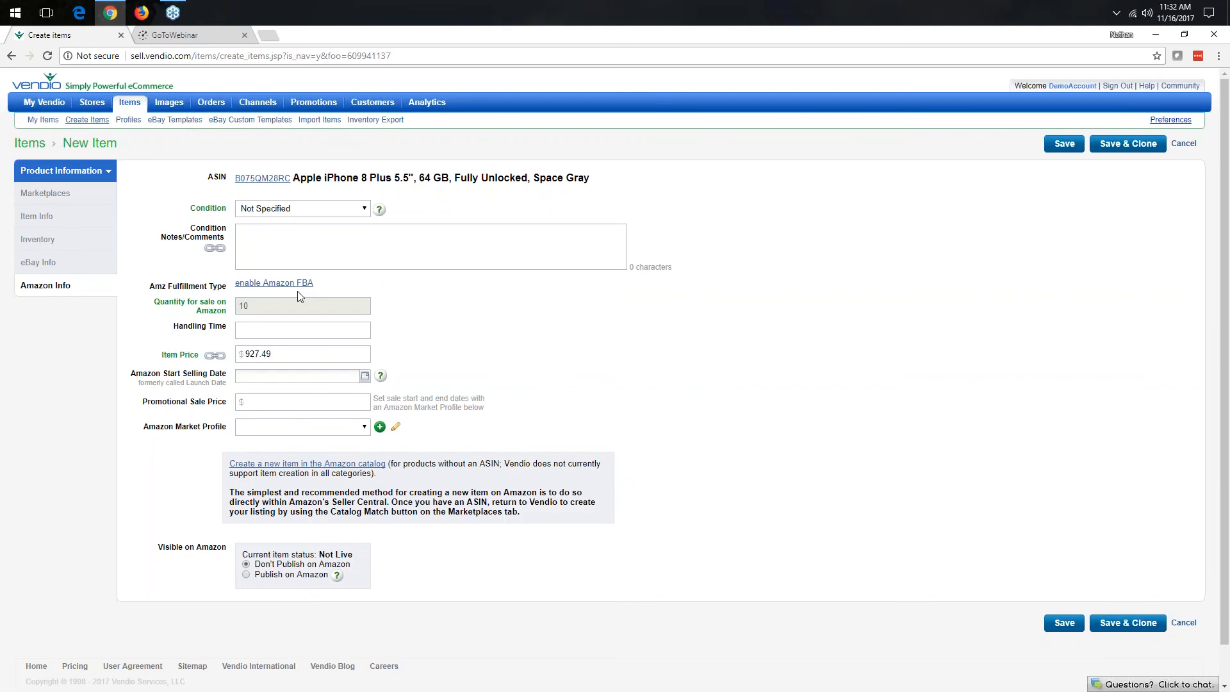
pyautogui.click(361, 209)
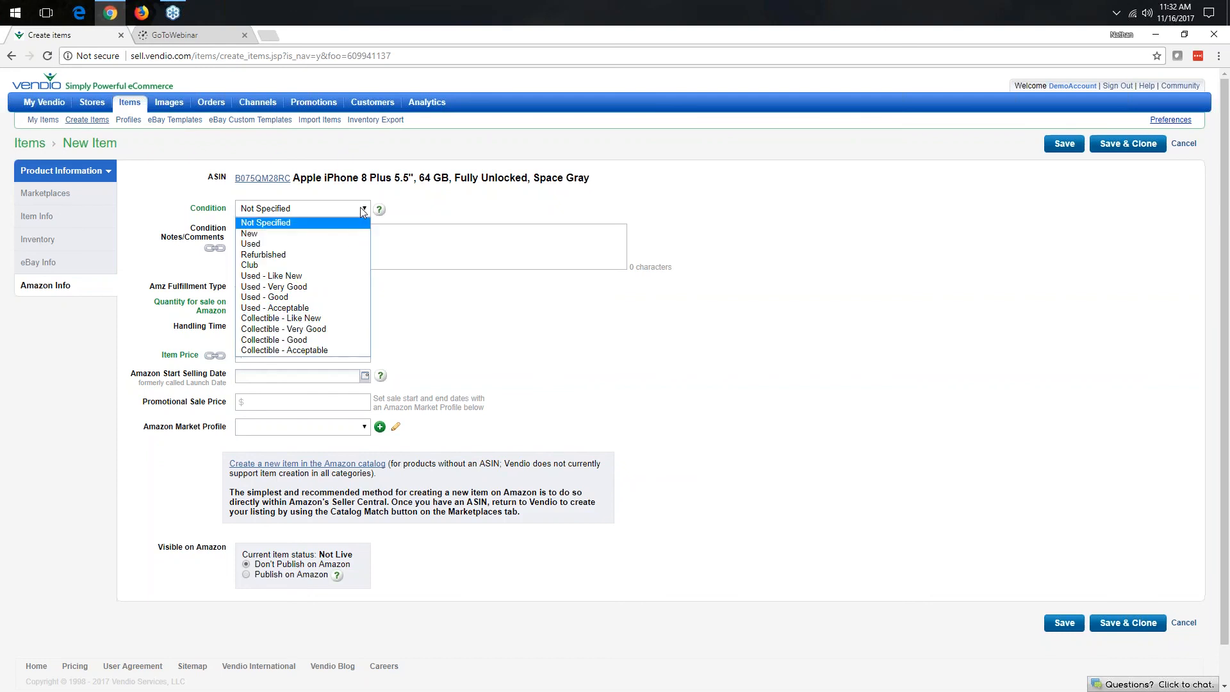
pyautogui.click(340, 234)
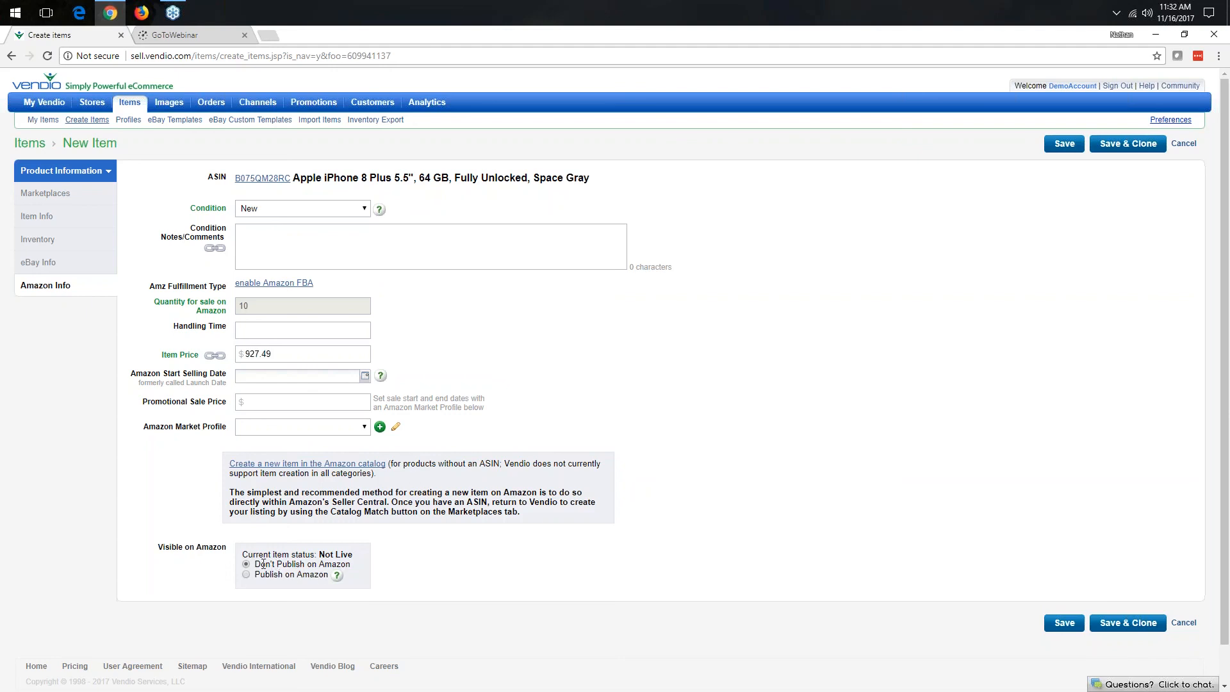
# - Review the Amazon publishing choices, keep Don't Publish on Amazon, and save the new item
pyautogui.moveTo(255, 563); pyautogui.dragTo(424, 566)
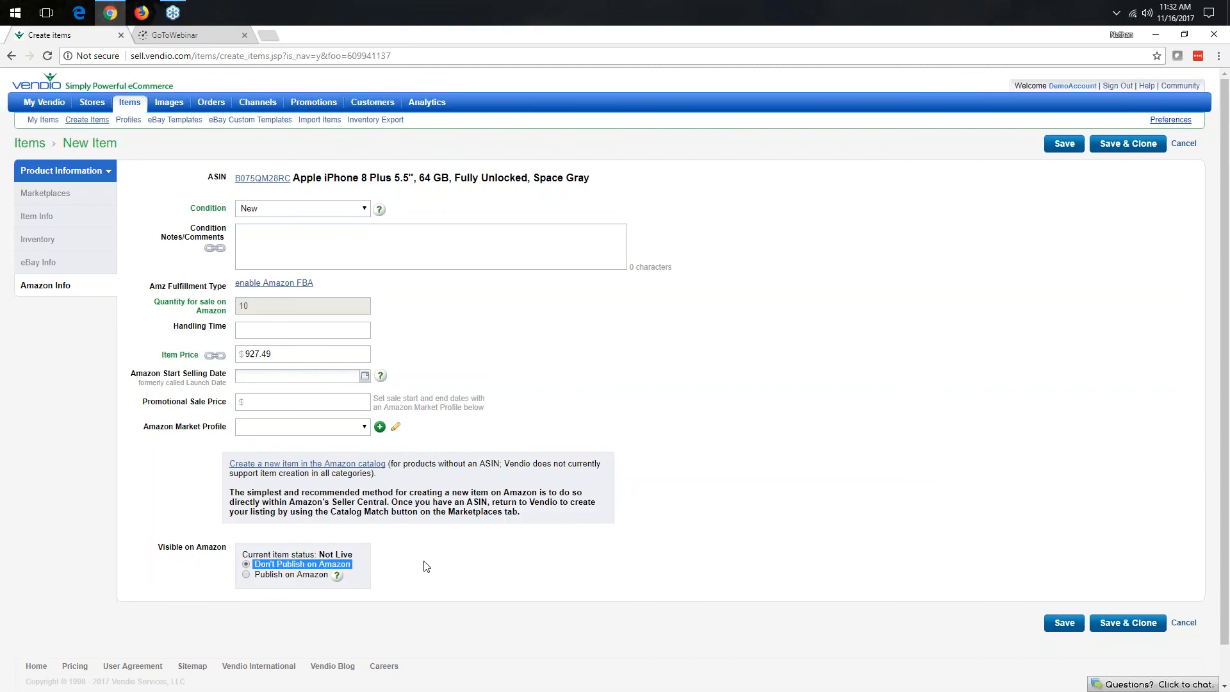
pyautogui.click(426, 566)
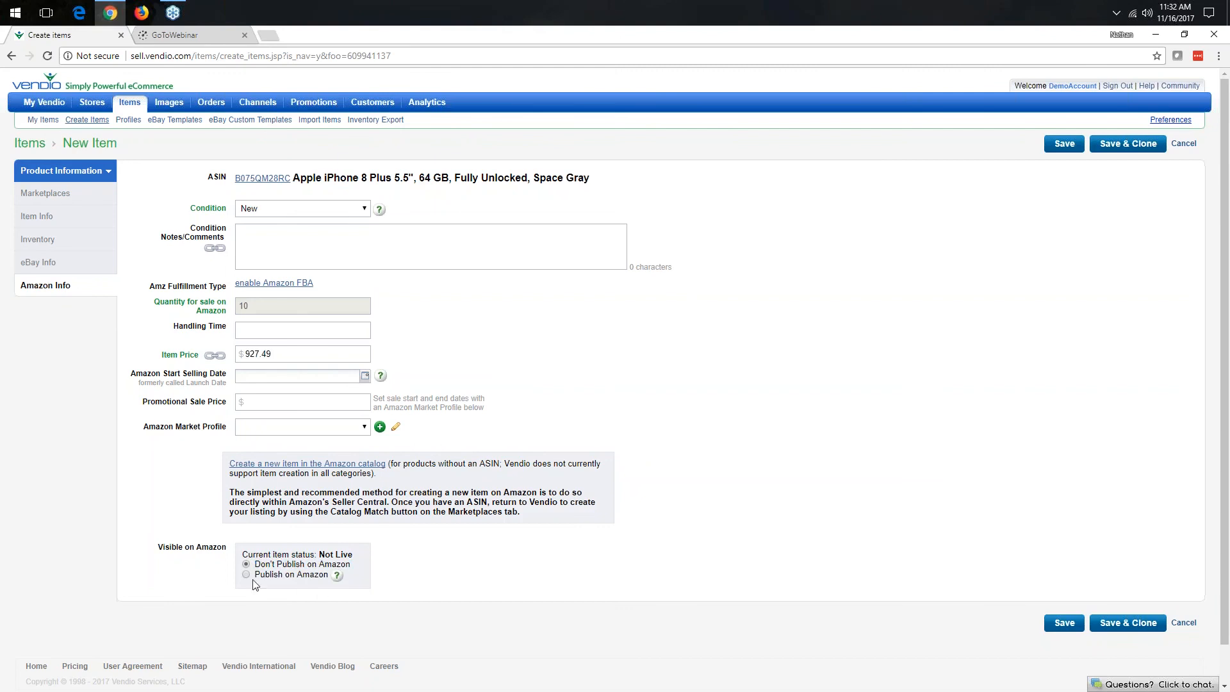
pyautogui.moveTo(255, 575); pyautogui.dragTo(328, 577)
pyautogui.click(693, 450)
pyautogui.click(1064, 144)
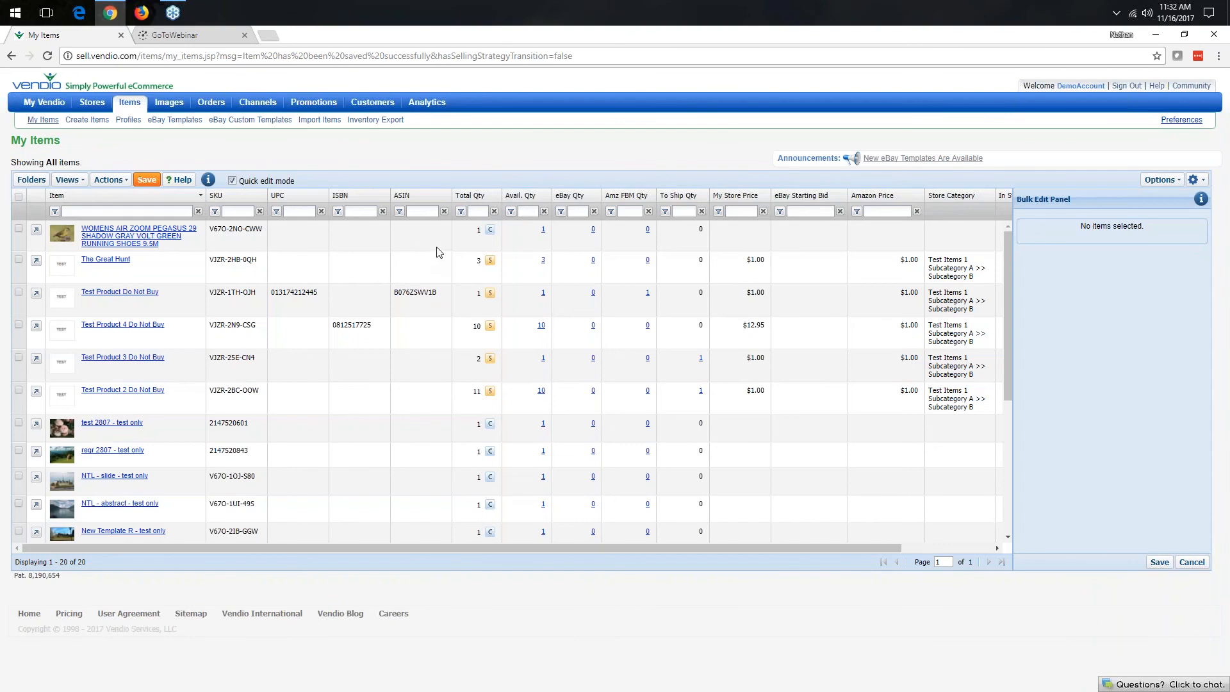
# - Open My Listings and review the channel, view and action choices for the active eBay listings
pyautogui.moveTo(133, 110)
pyautogui.moveTo(260, 110)
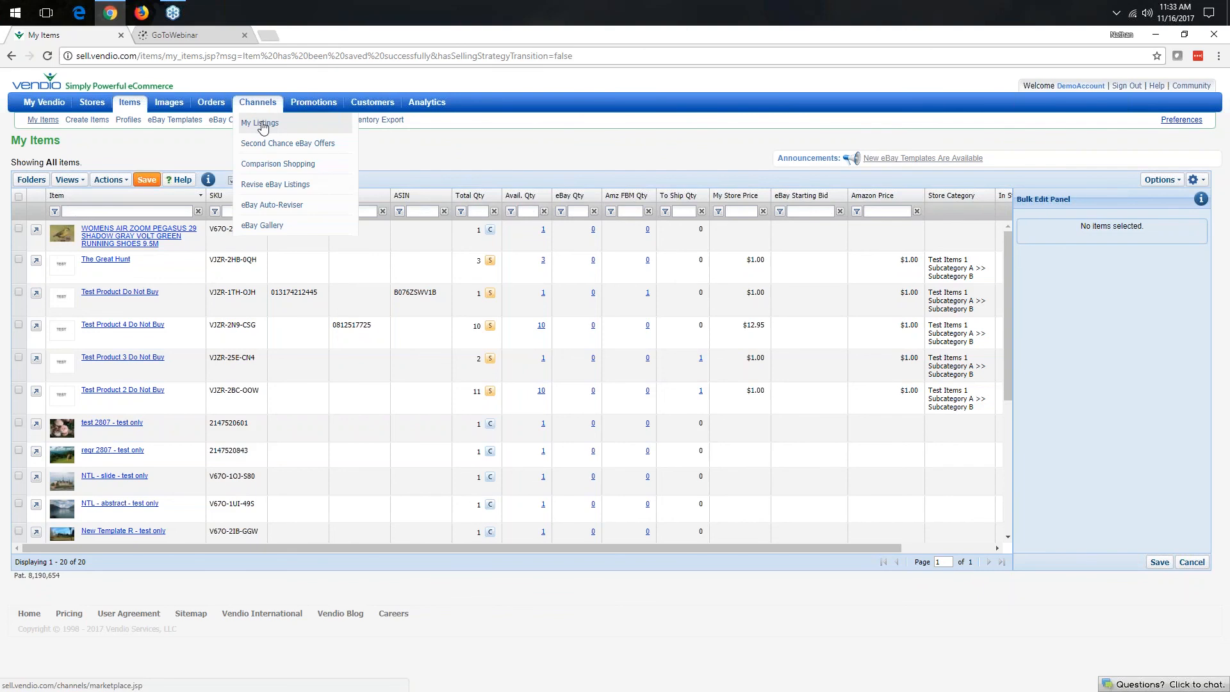
pyautogui.click(262, 124)
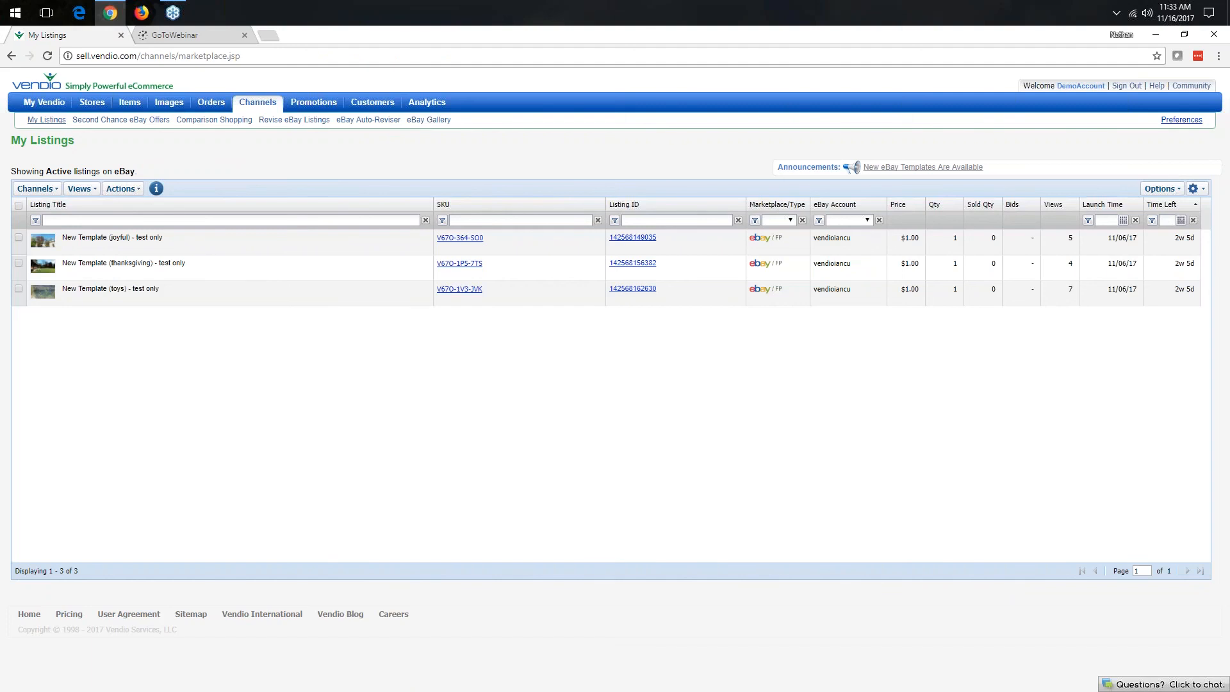
pyautogui.click(45, 192)
pyautogui.click(80, 188)
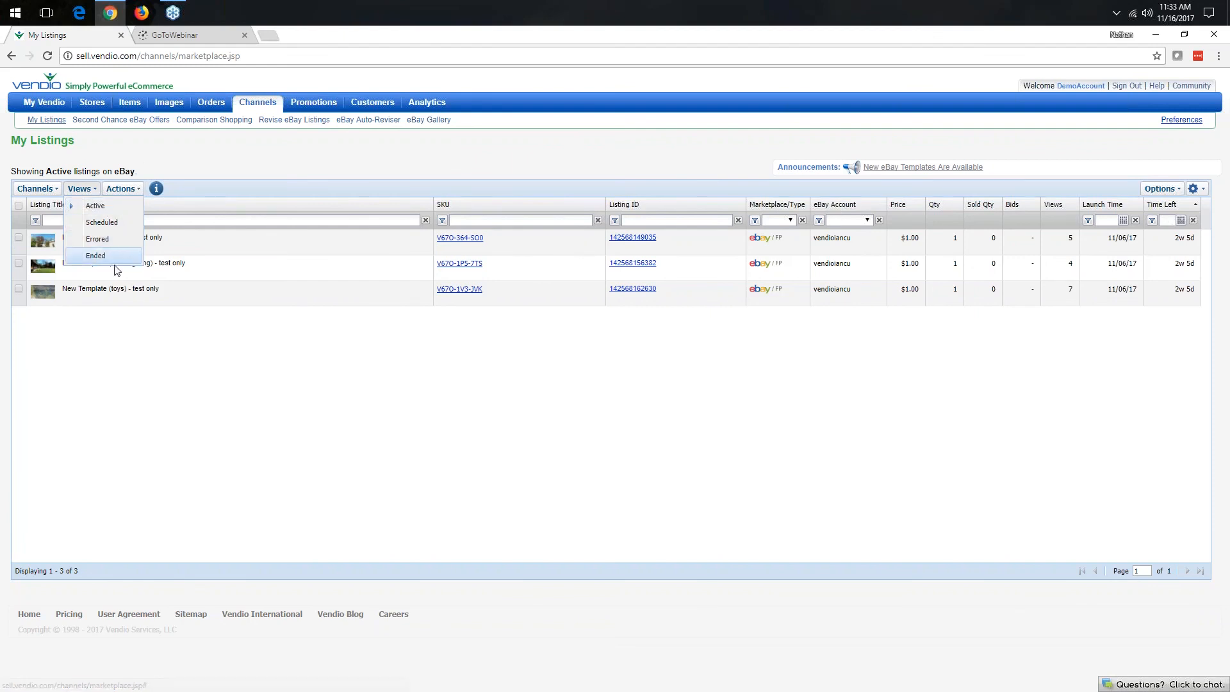
pyautogui.click(189, 163)
pyautogui.moveTo(48, 171); pyautogui.dragTo(137, 171)
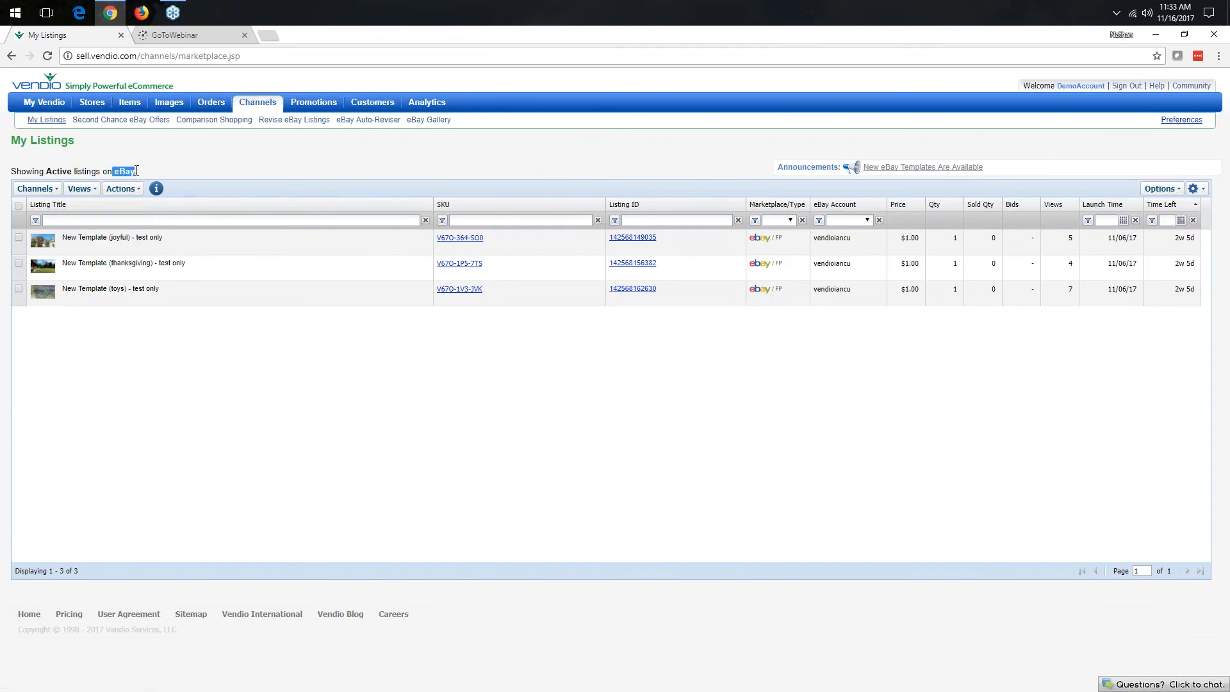
pyautogui.click(180, 162)
pyautogui.click(127, 190)
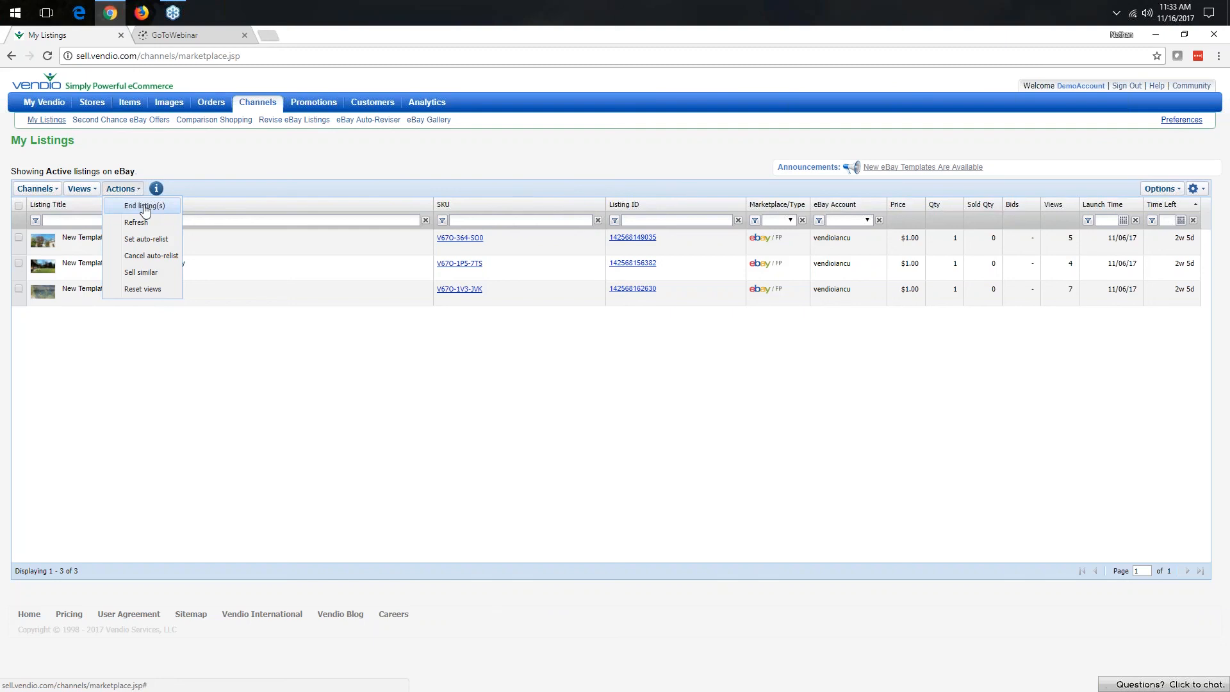
pyautogui.click(258, 150)
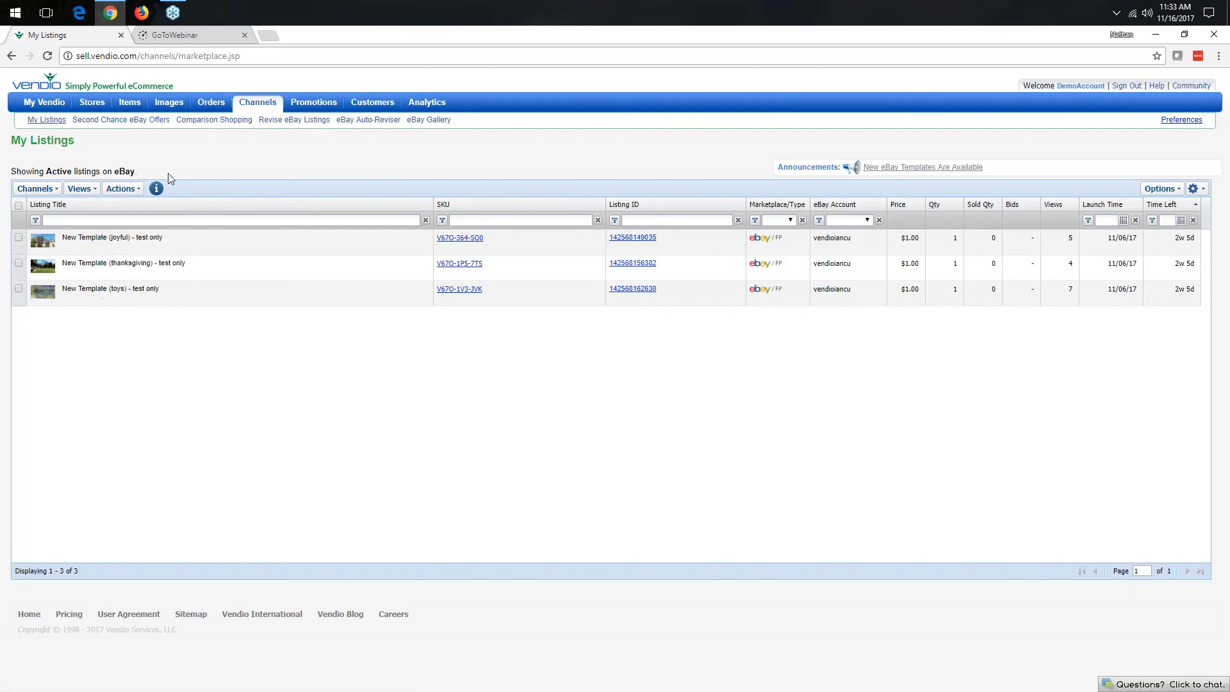
# - Return to My Items, check which columns can be shown, and look through the item list and its quantities
pyautogui.moveTo(129, 102)
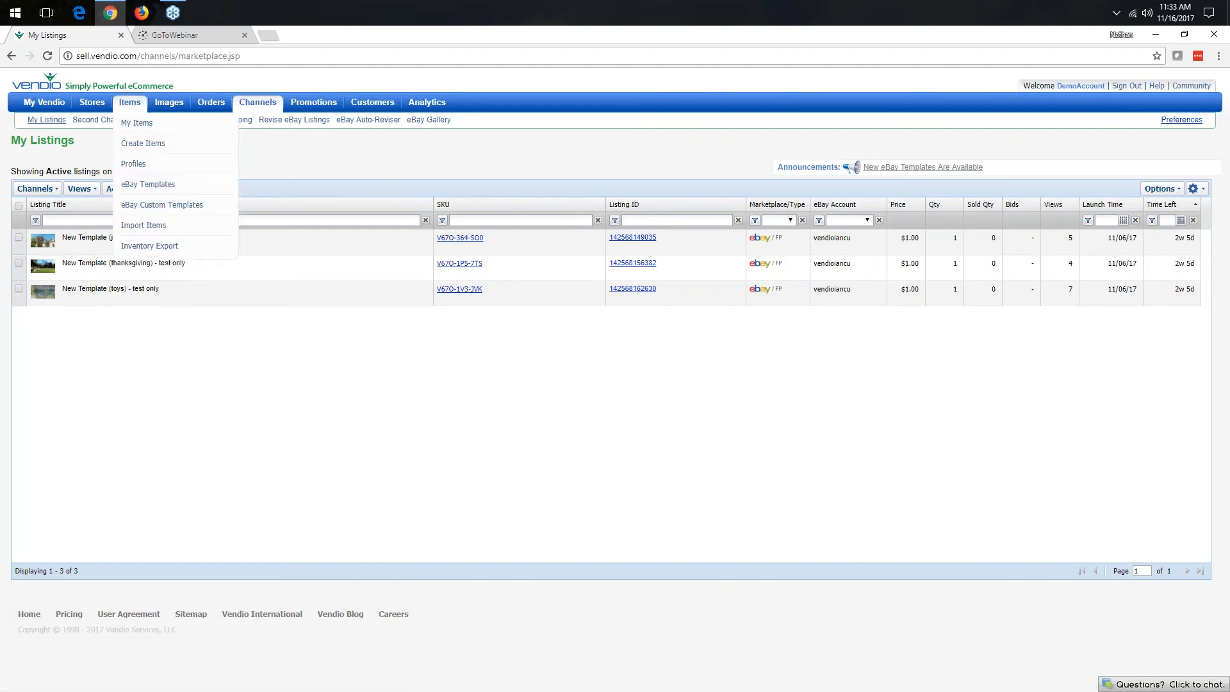
pyautogui.click(134, 128)
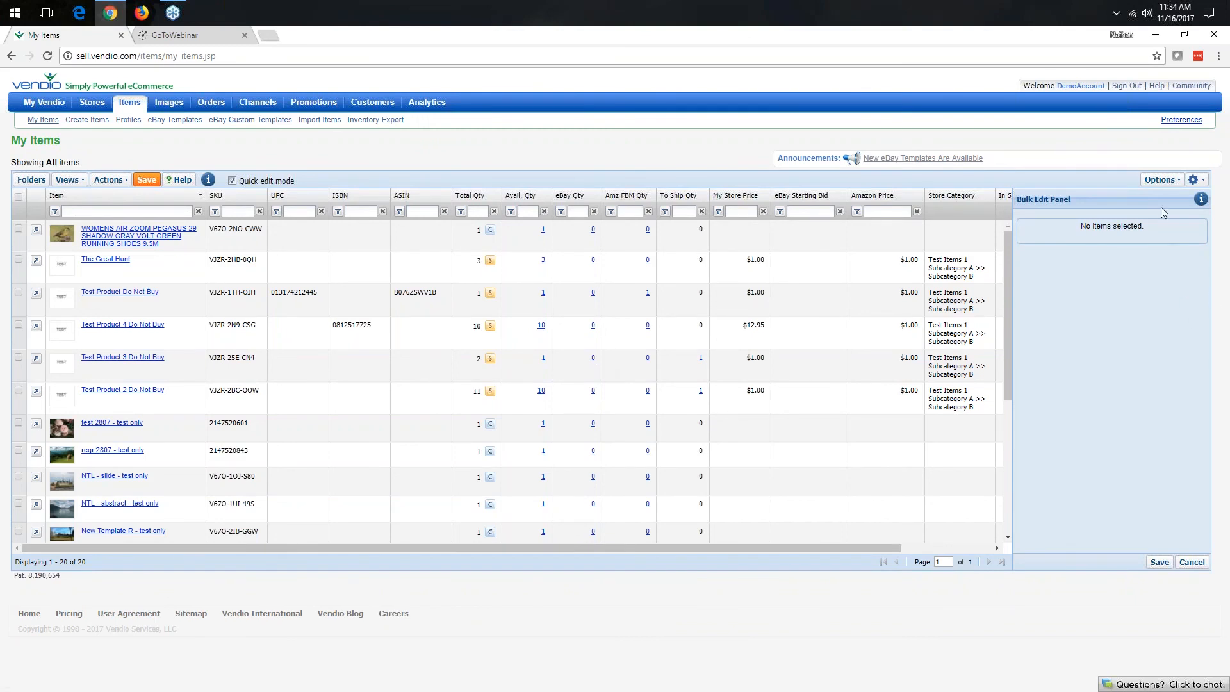
pyautogui.click(1161, 180)
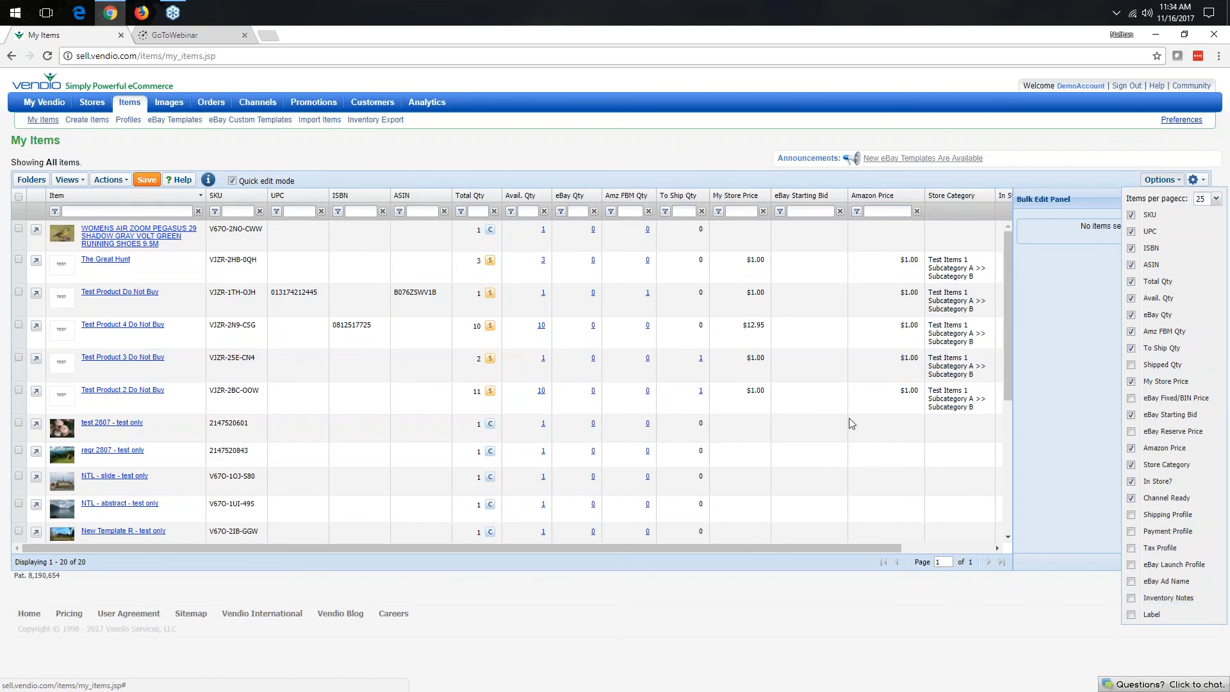
pyautogui.click(649, 145)
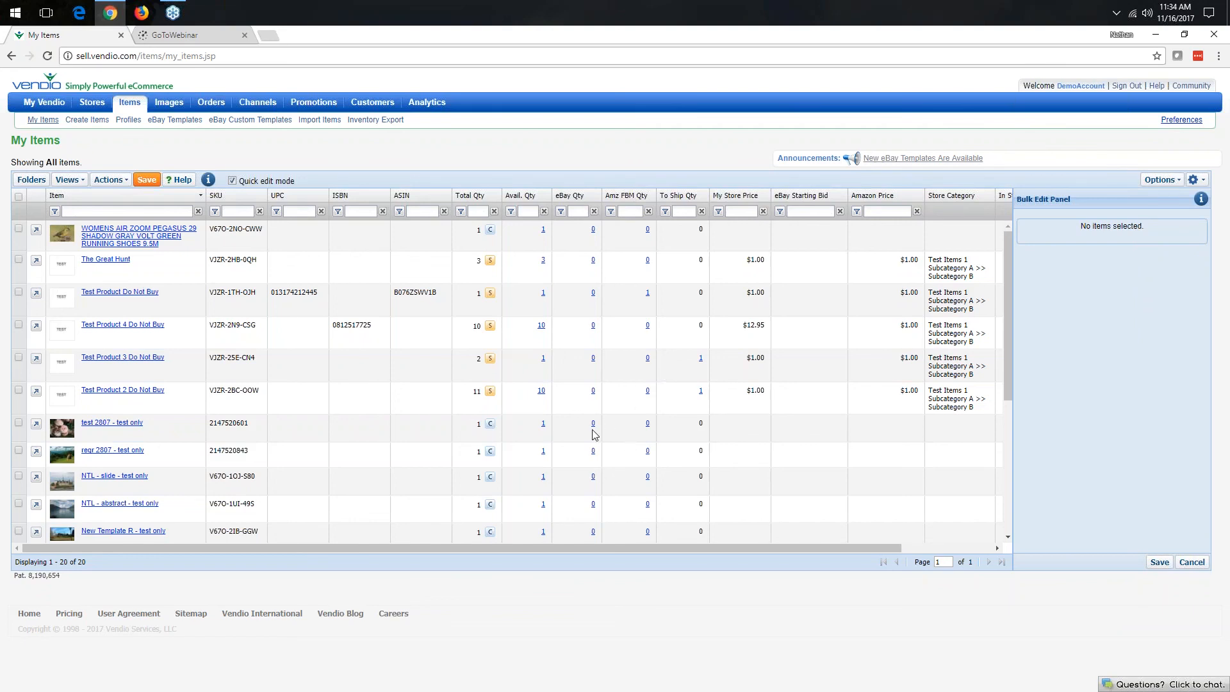
pyautogui.scroll(-6, 584, 345)
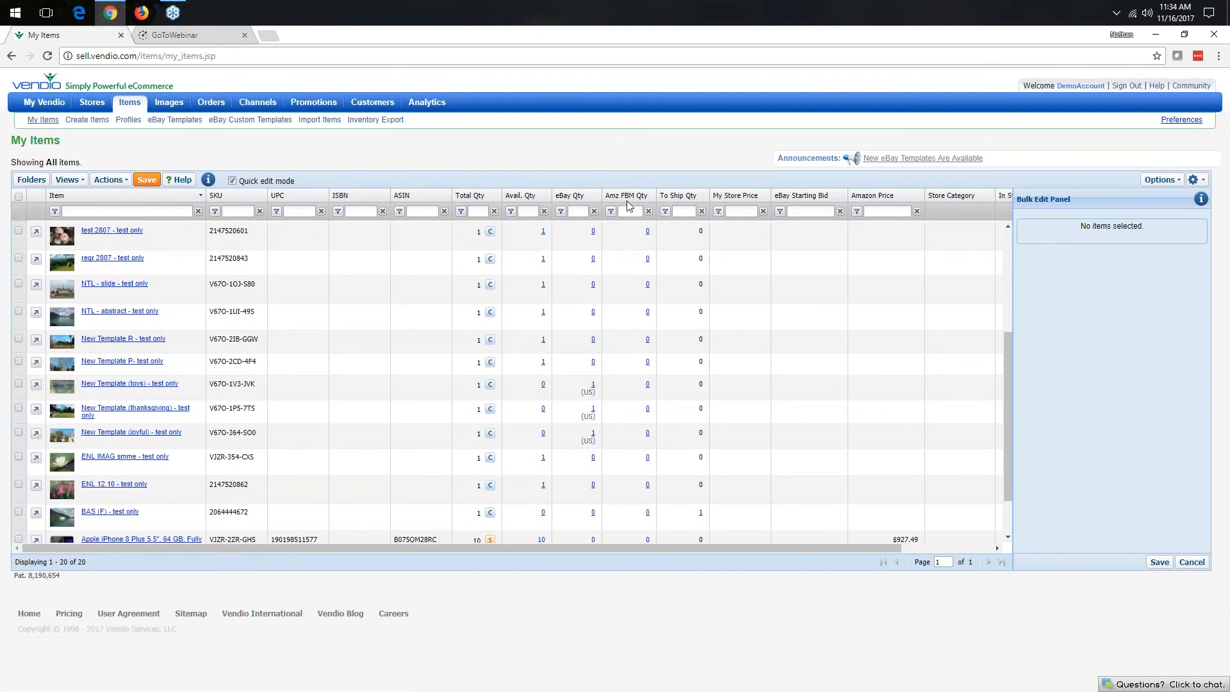
pyautogui.scroll(-2, 636, 300)
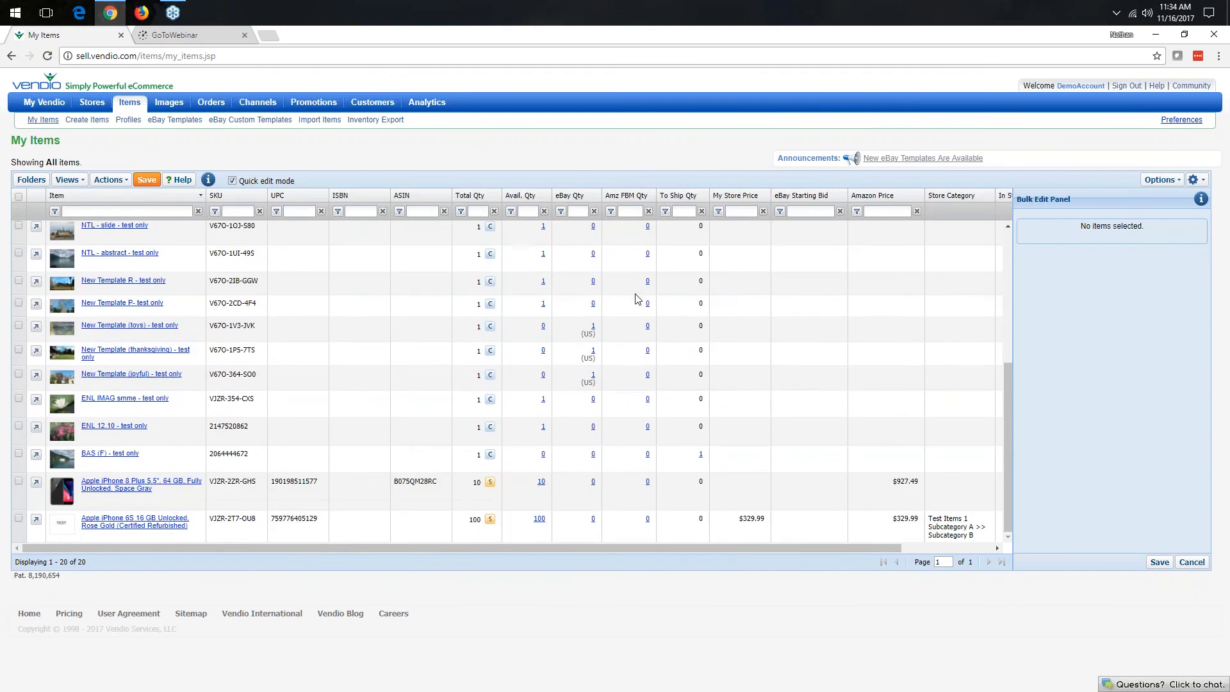
pyautogui.scroll(5, 636, 299)
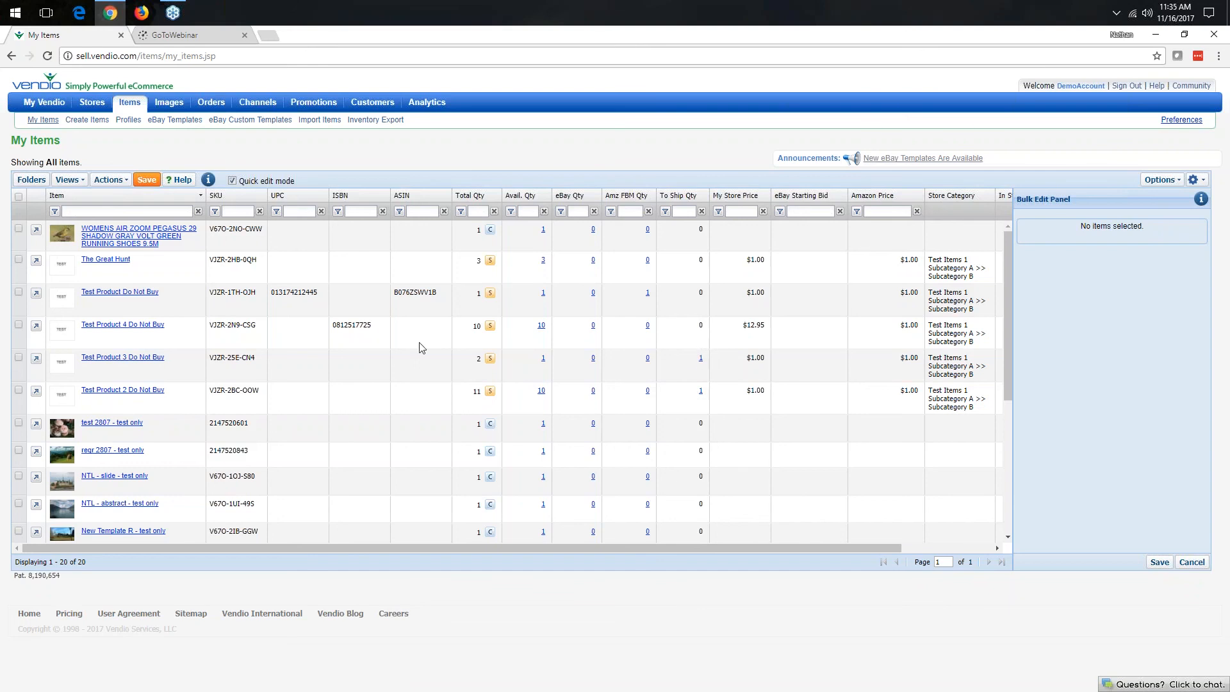
# - Sort the item list by title in ascending order
pyautogui.click(181, 198)
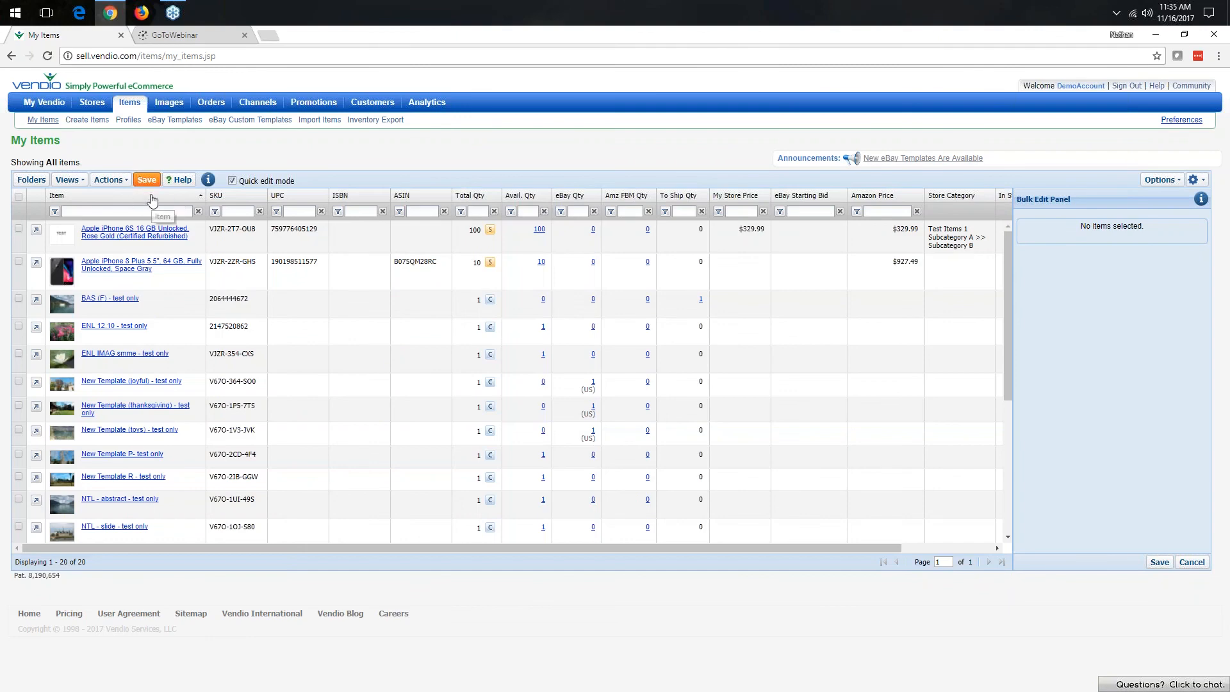
pyautogui.click(155, 196)
pyautogui.click(159, 197)
# - Filter the item titles by "great", and clear all filters
pyautogui.click(161, 212)
pyautogui.write('great')
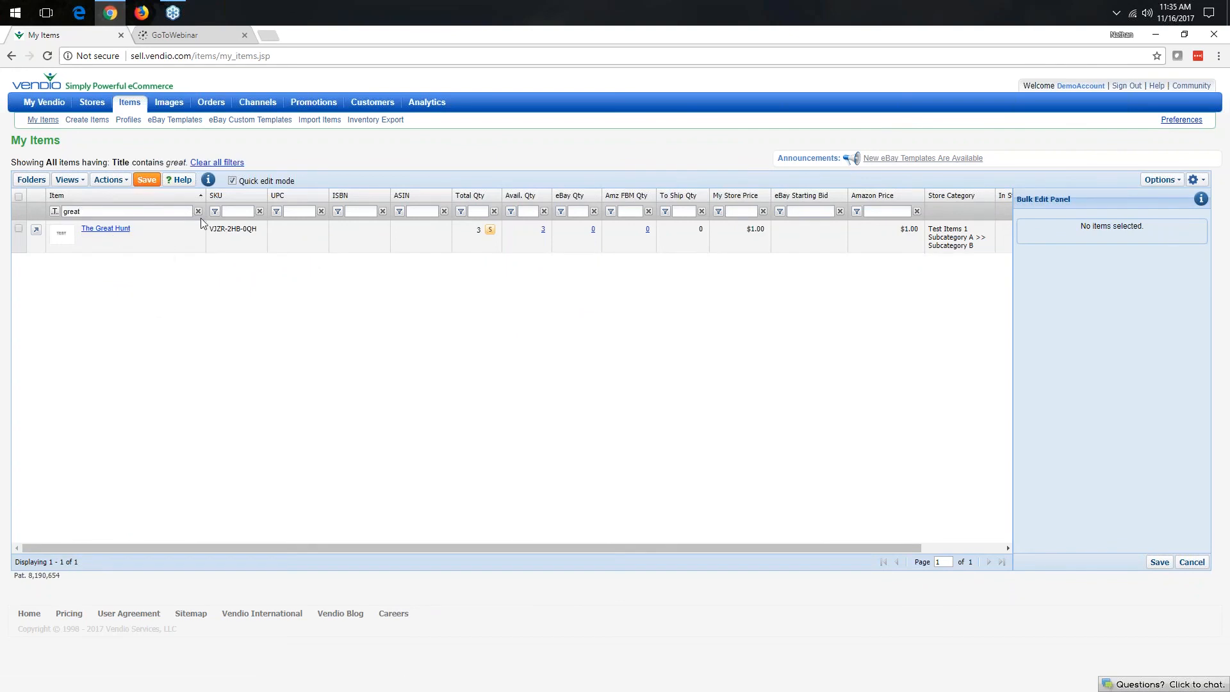
pyautogui.click(223, 164)
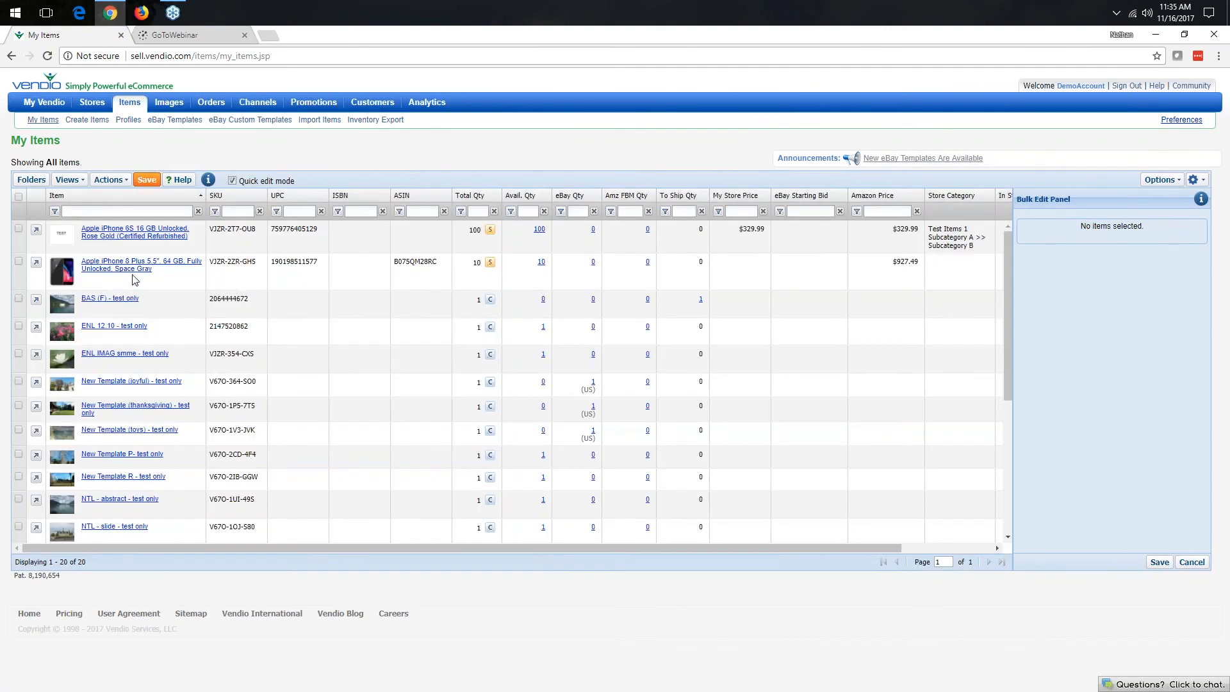
# - Check the filter conditions available for item titles, such as Contains, Is and Begins with
pyautogui.click(56, 213)
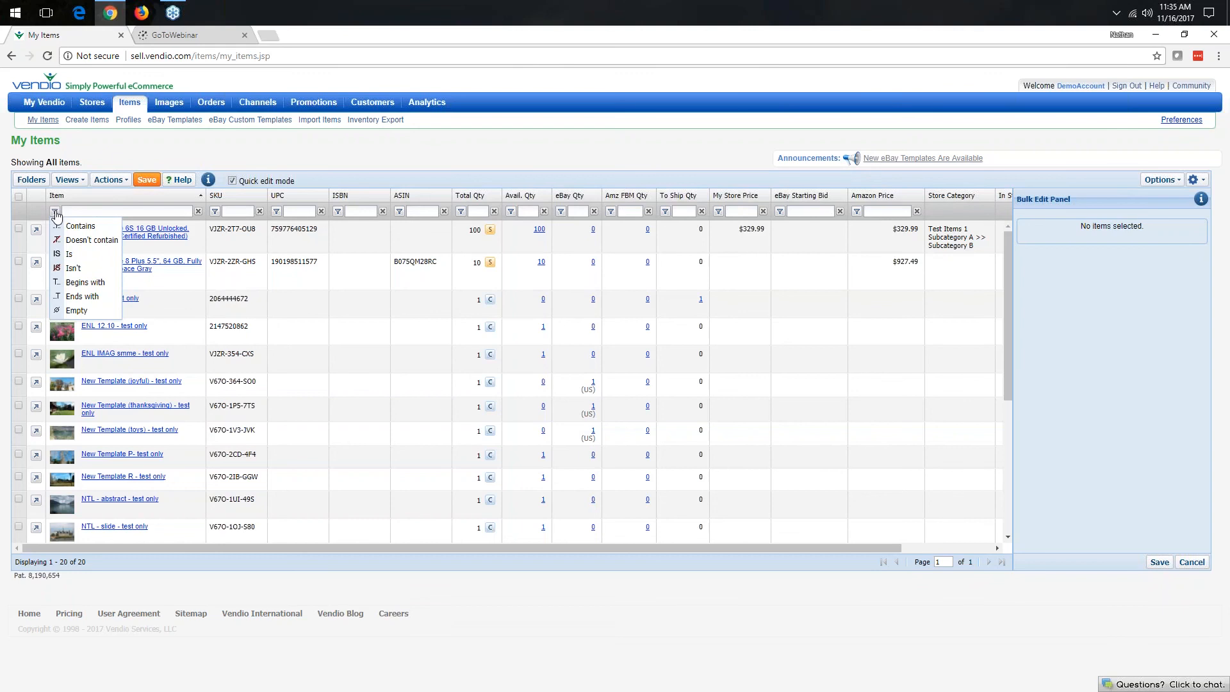
pyautogui.click(56, 213)
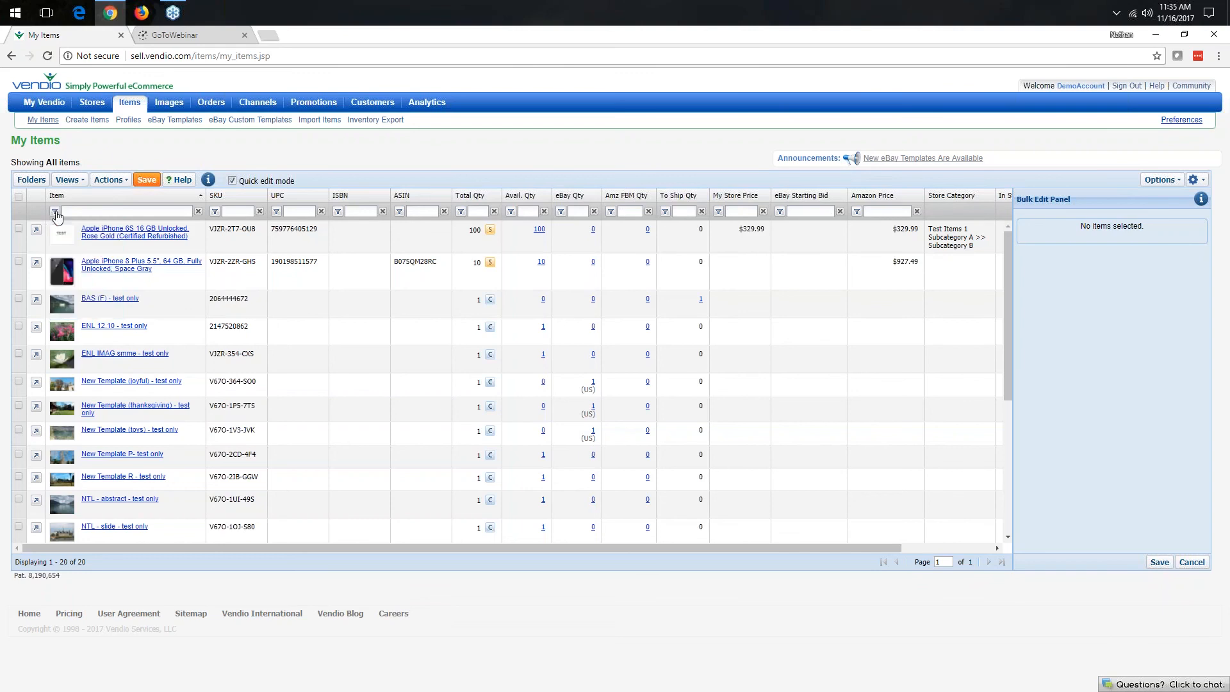
pyautogui.click(56, 213)
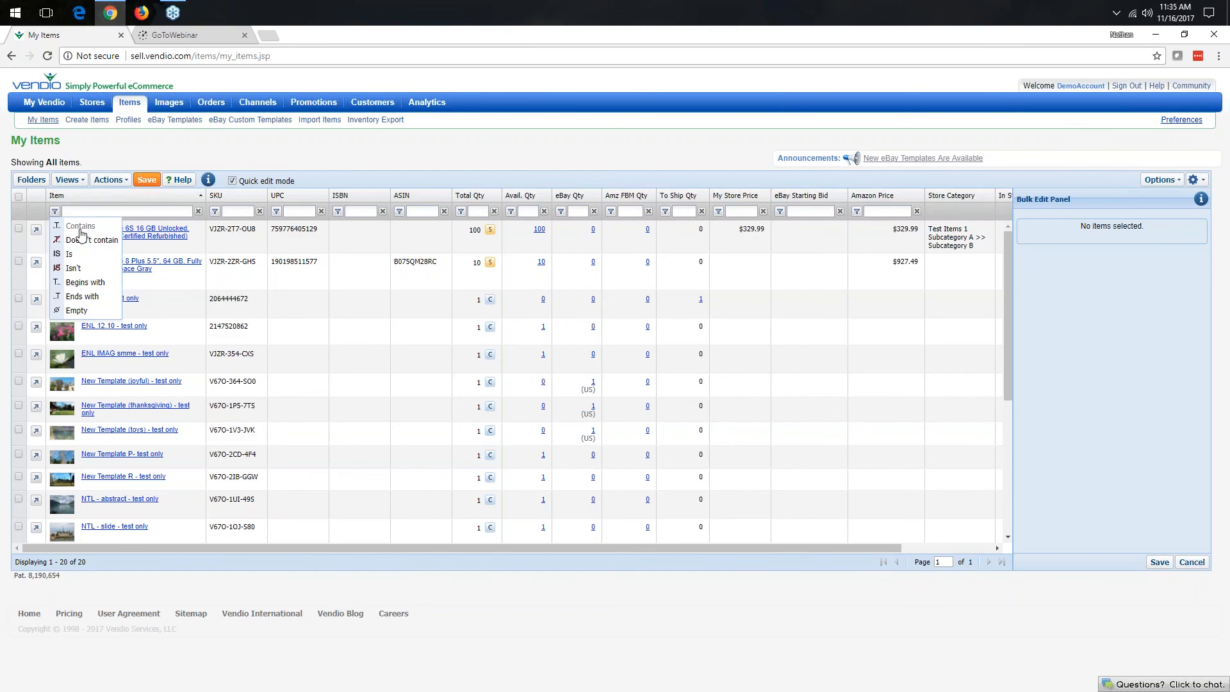
pyautogui.click(339, 163)
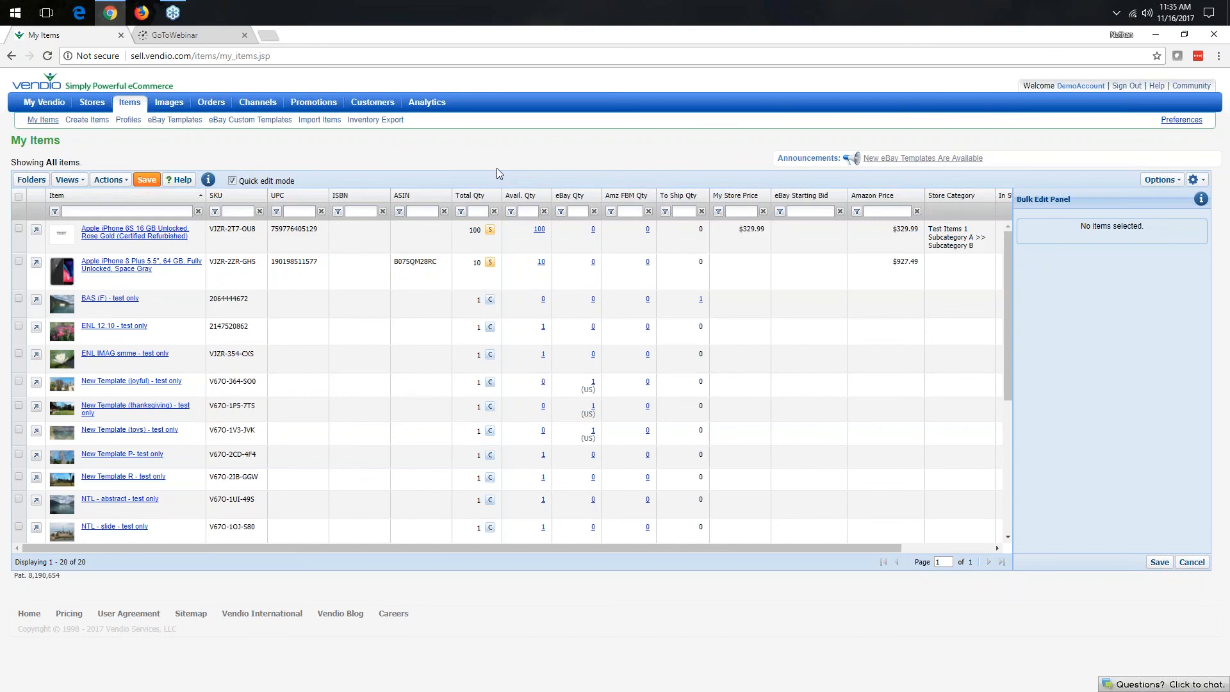
# - Replace the last character of The Great Hunt's SKU with J using quick edit, and save the change
pyautogui.click(230, 180)
pyautogui.scroll(-4, 229, 392)
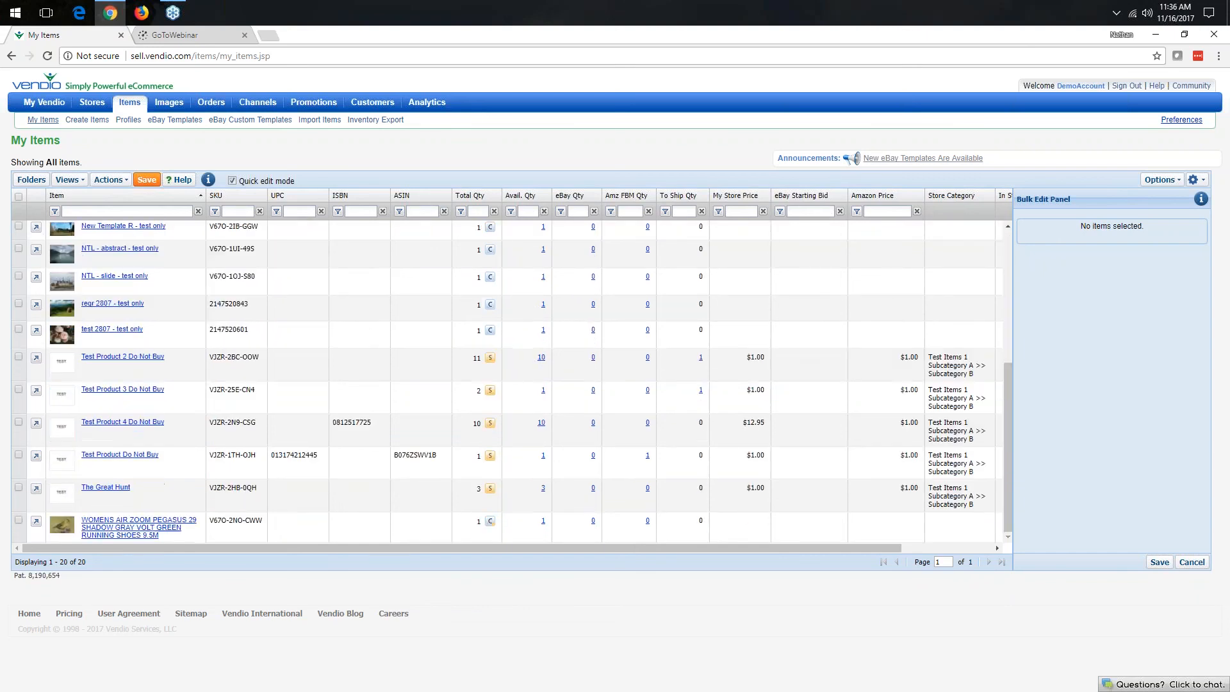
pyautogui.click(249, 487)
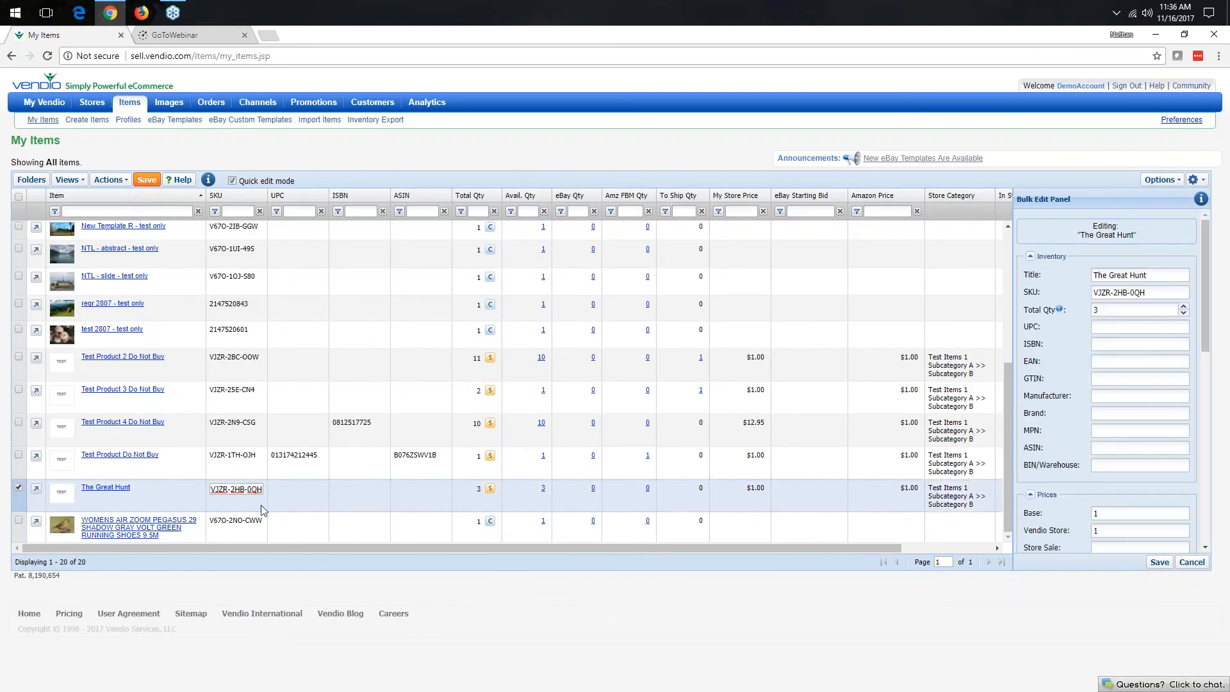
pyautogui.press('BackSpace')
pyautogui.write('J')
pyautogui.click(836, 646)
pyautogui.click(1159, 562)
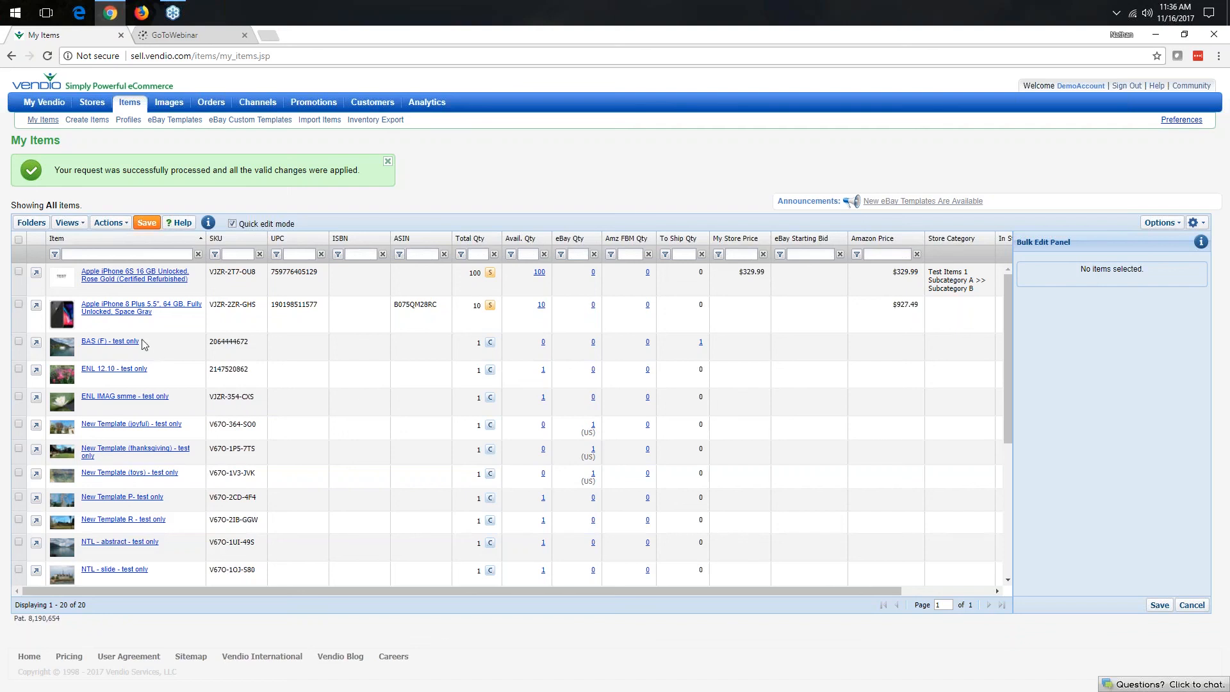
# - Select all items and choose Fixed Price Shipping as their shipping profile in the bulk edit
pyautogui.click(19, 240)
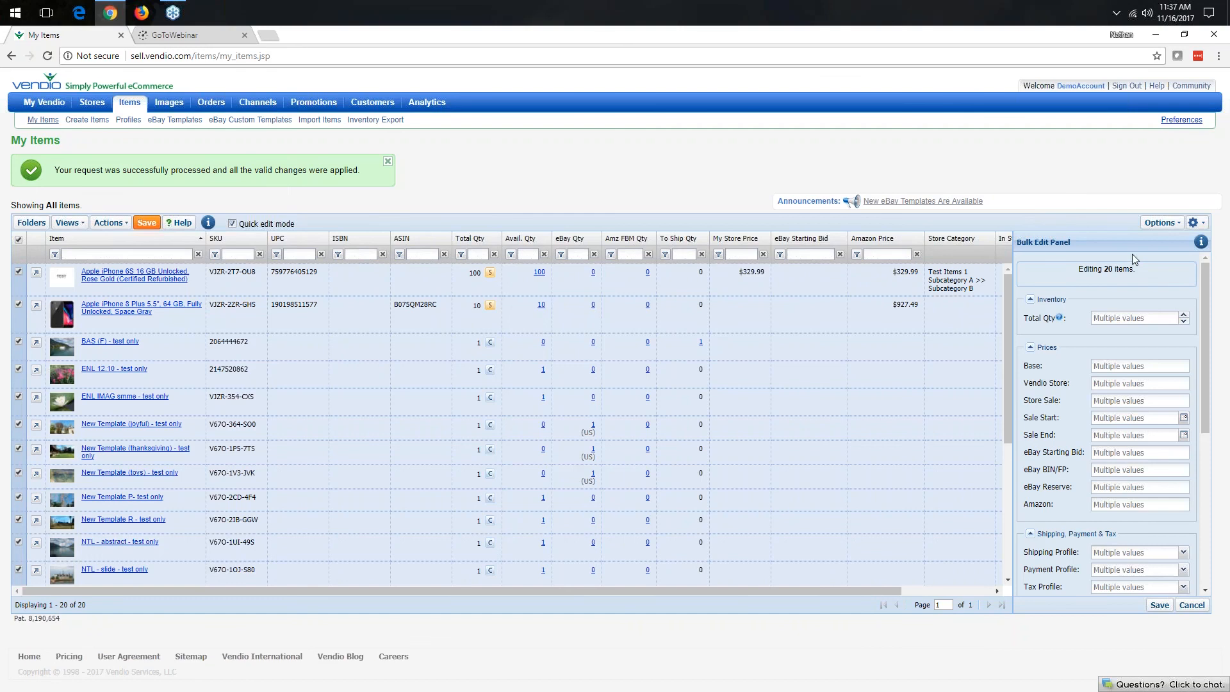
pyautogui.scroll(-3, 1074, 339)
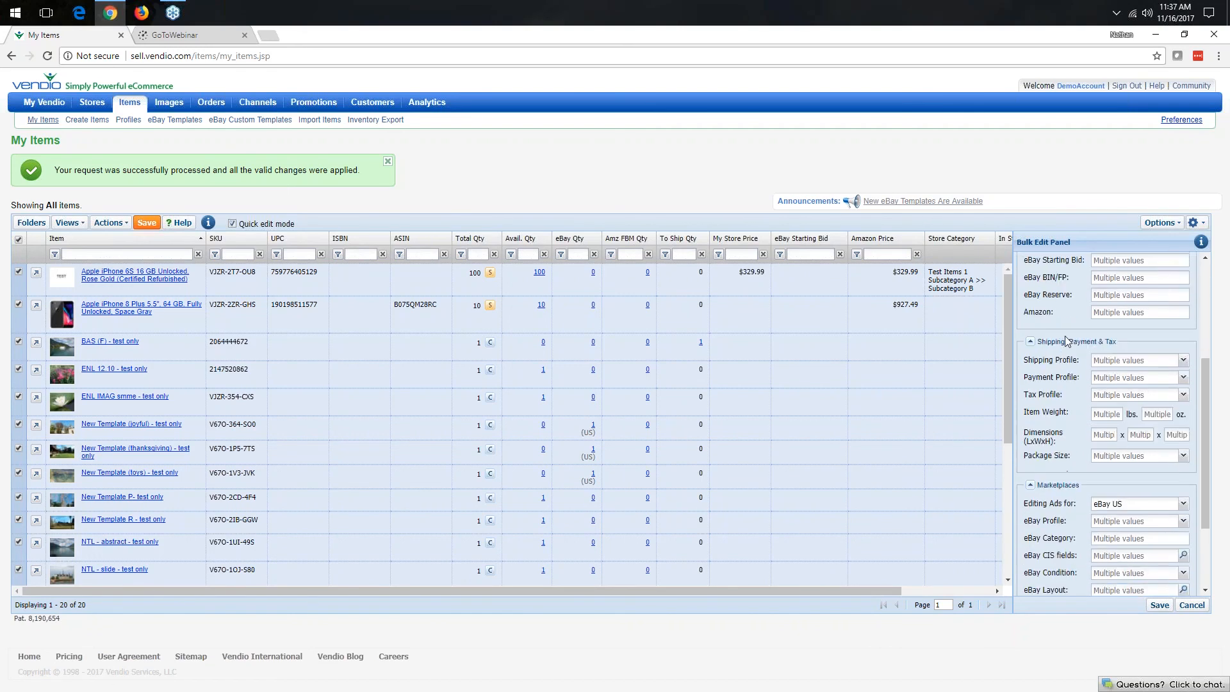
pyautogui.click(1182, 361)
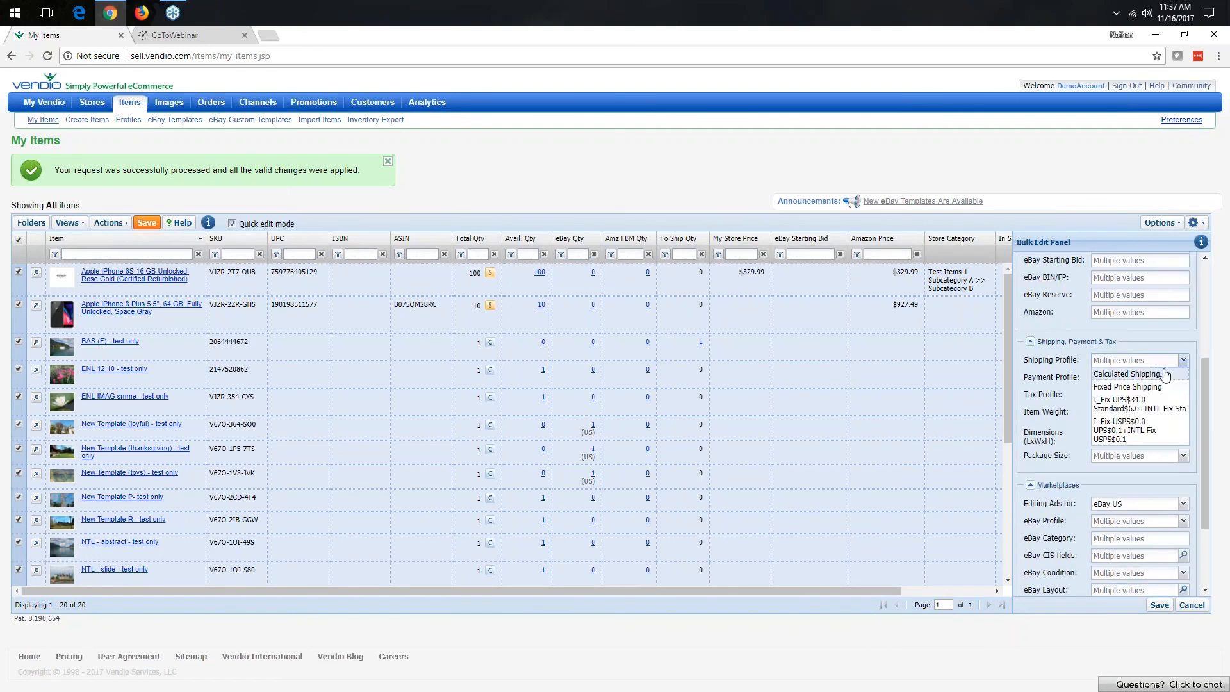
pyautogui.click(1153, 388)
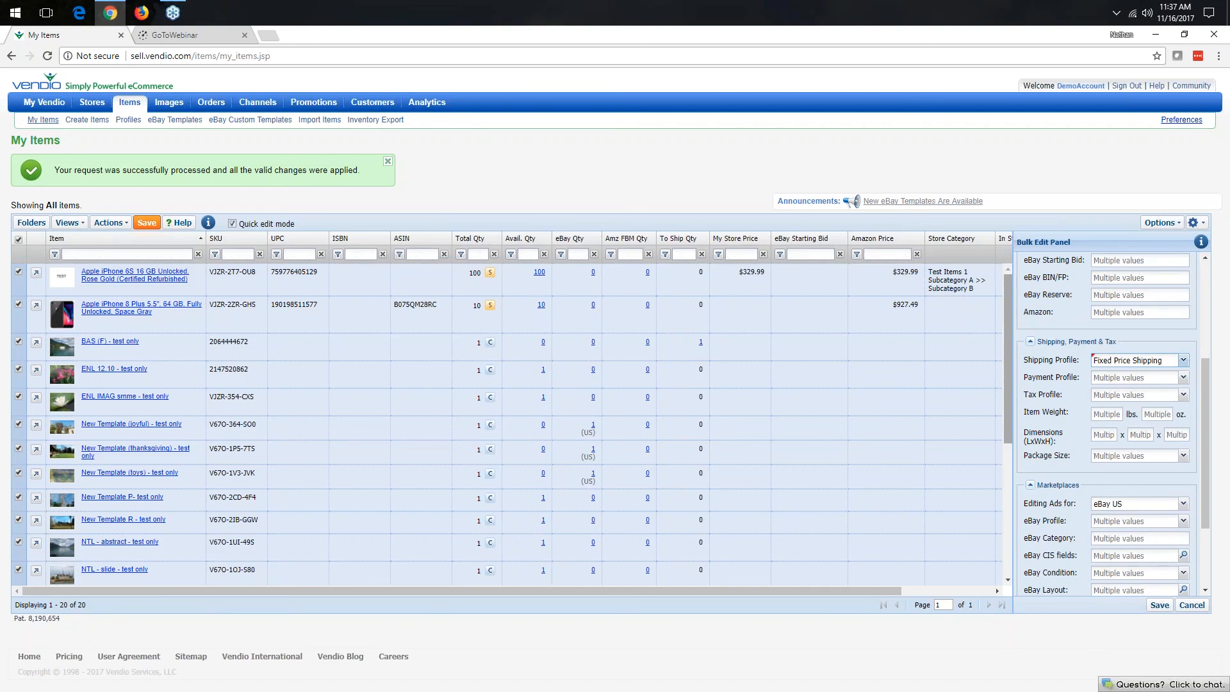
# - Turn off quick edit mode without saving the pending changes, and clear the item selection
pyautogui.click(232, 223)
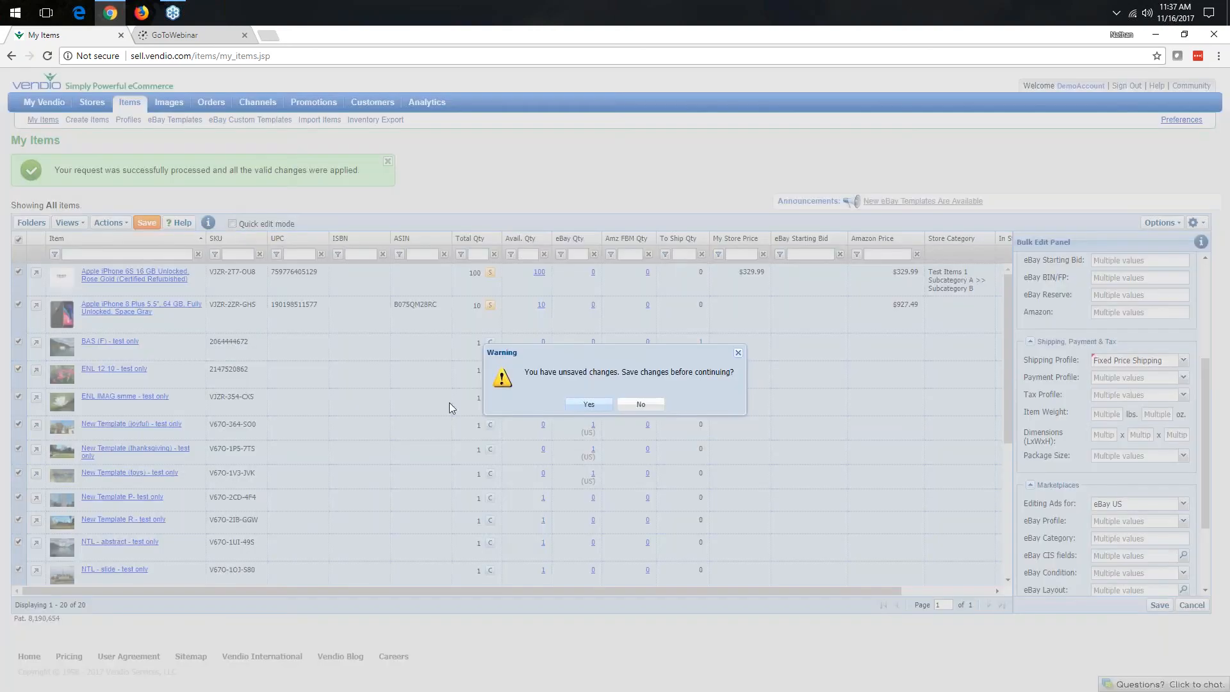
pyautogui.click(640, 405)
pyautogui.click(18, 241)
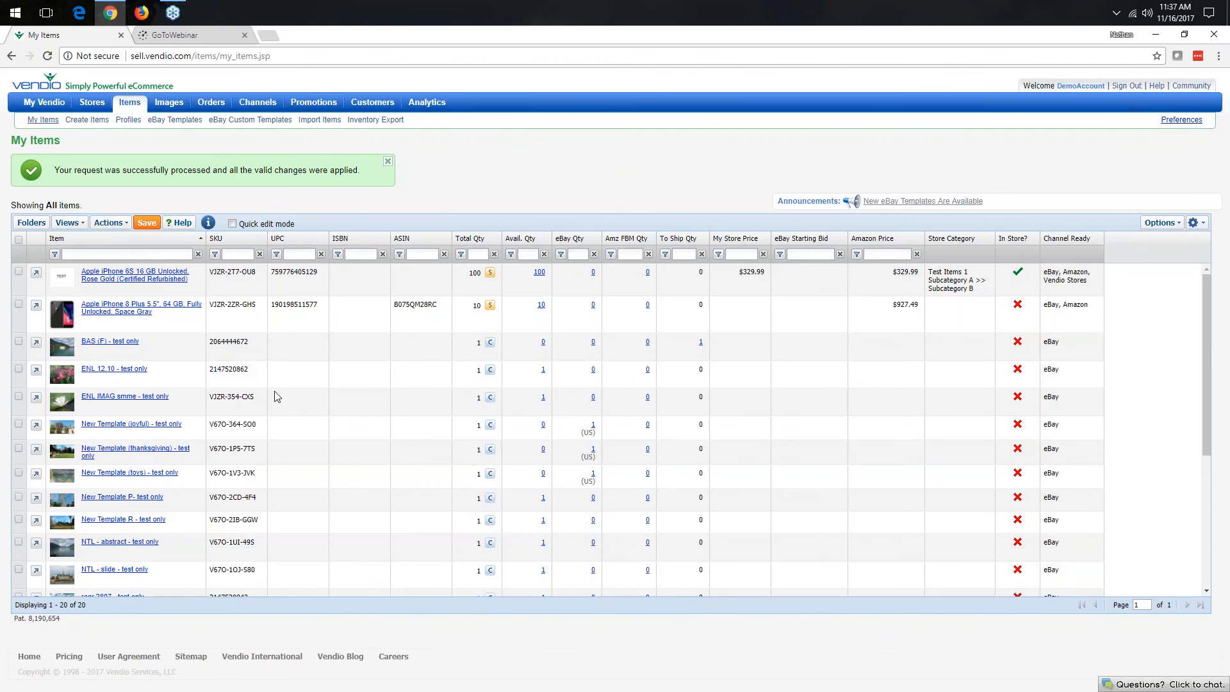
# - Select the BAS (F), ENL 12.10, New Template (joyful) and New Template R items, and open the Send to eBay form for them
pyautogui.click(19, 342)
pyautogui.click(19, 369)
pyautogui.click(18, 424)
pyautogui.click(19, 520)
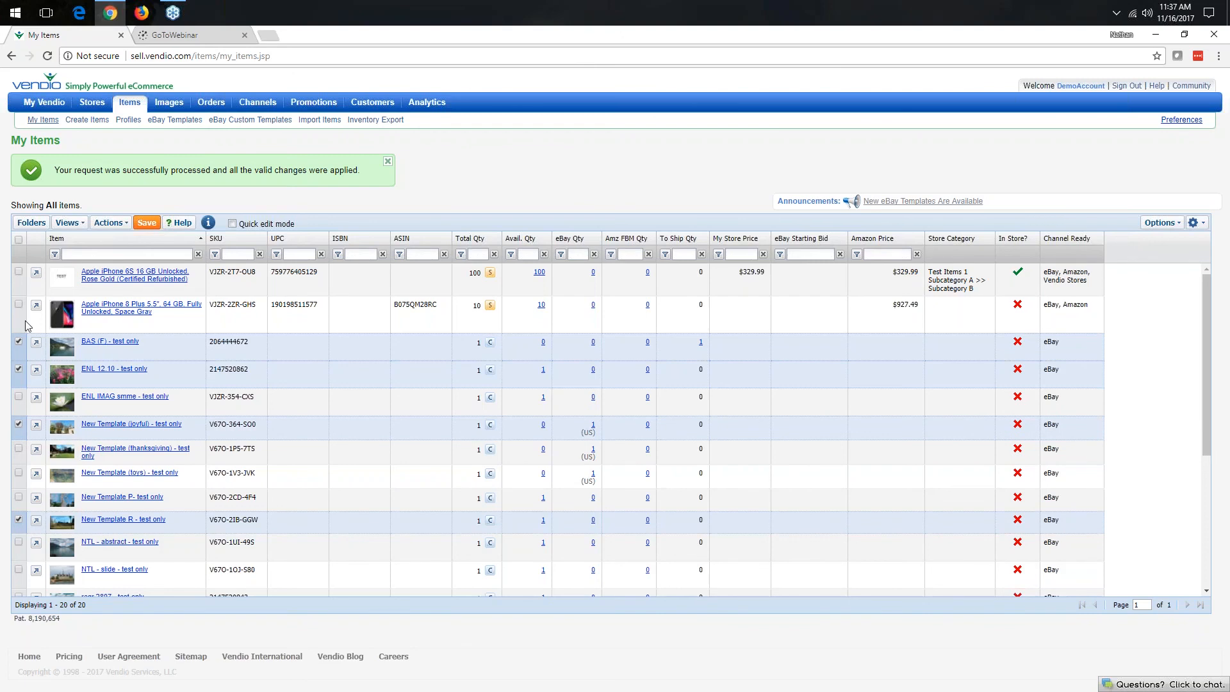
pyautogui.click(119, 224)
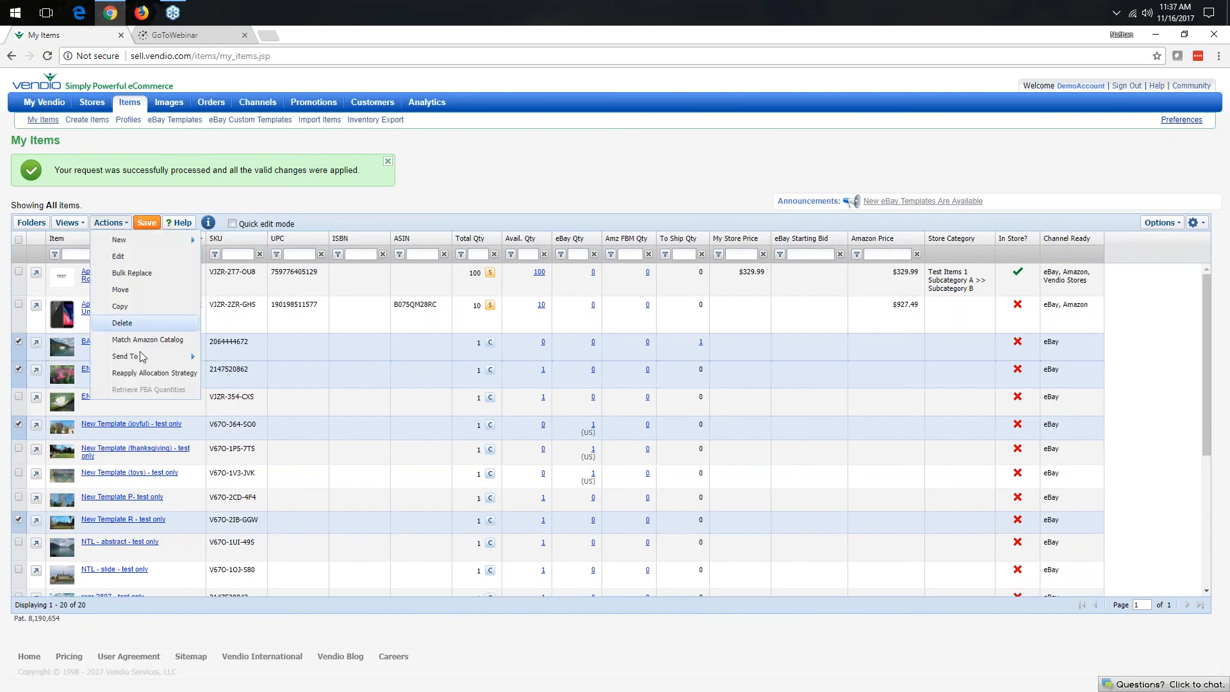
pyautogui.moveTo(142, 357)
pyautogui.click(229, 358)
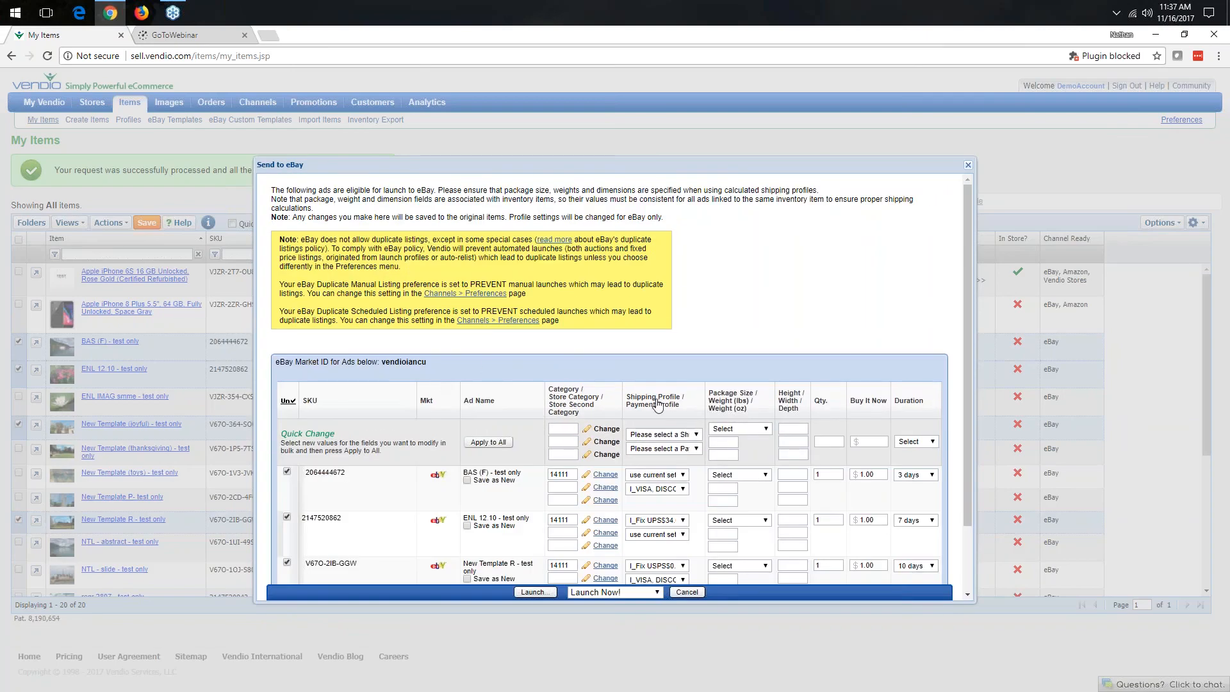
# - Review the ads' launch settings and launch timing options, and cancel sending them to eBay
pyautogui.scroll(-2, 485, 362)
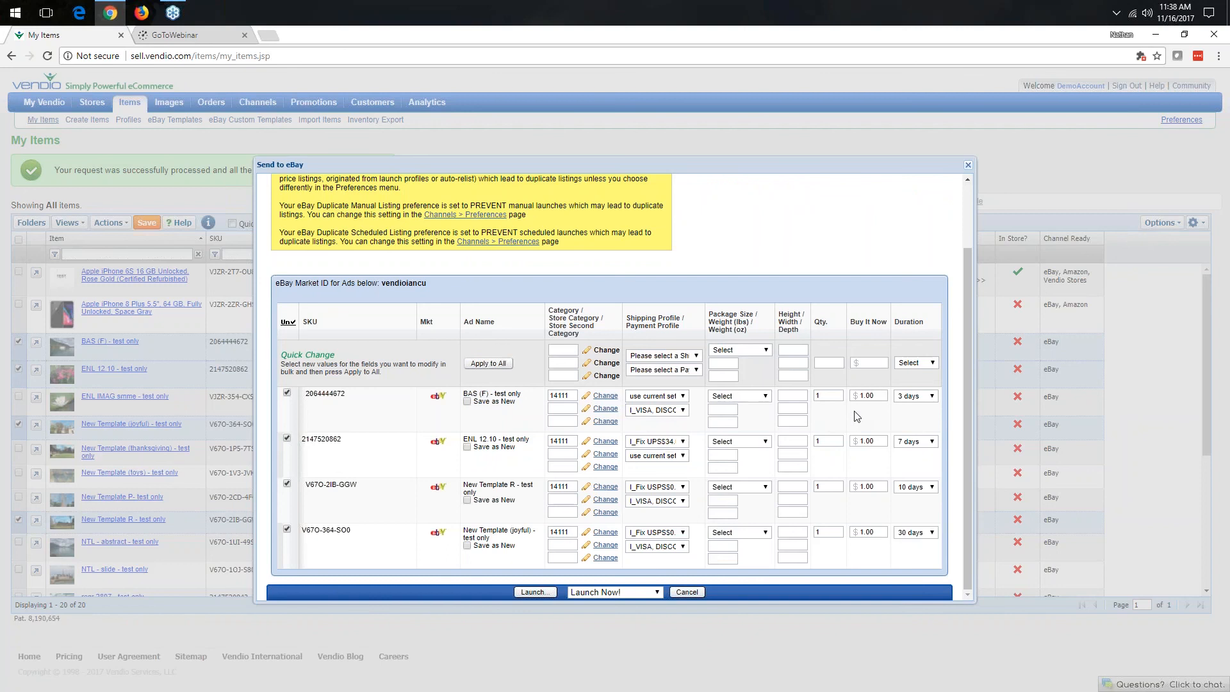
pyautogui.click(657, 593)
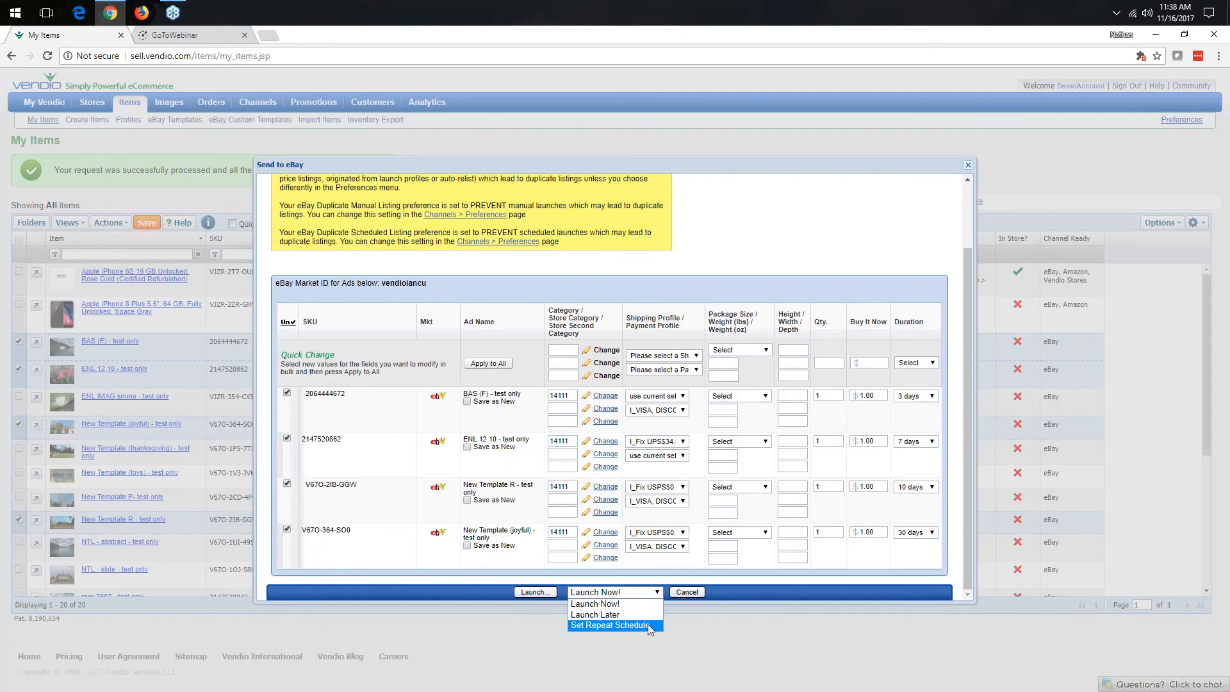
pyautogui.click(687, 593)
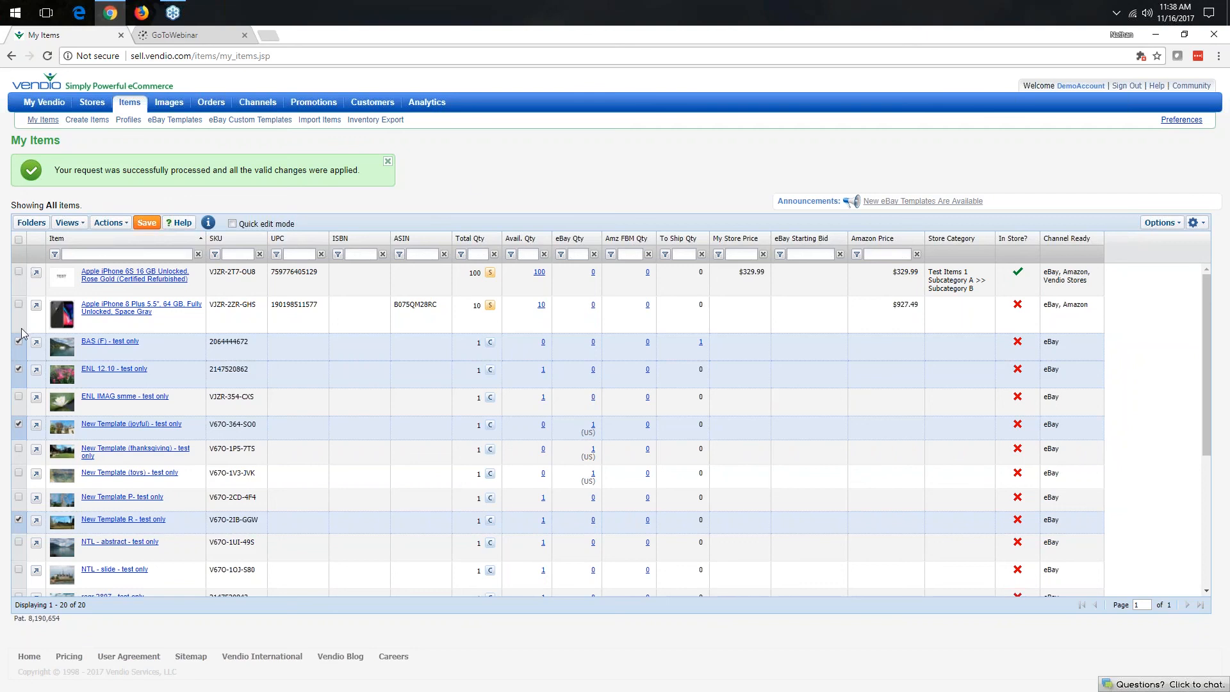
# - Select all items and match them against the Amazon catalog
pyautogui.click(18, 240)
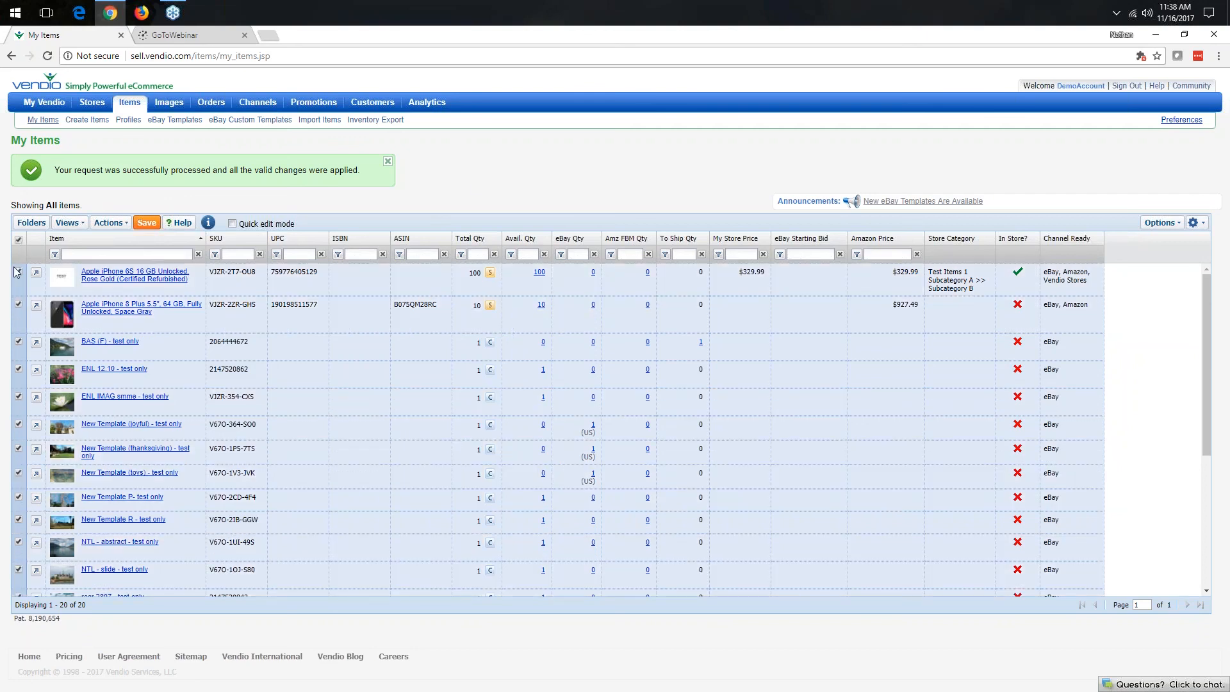
pyautogui.click(109, 223)
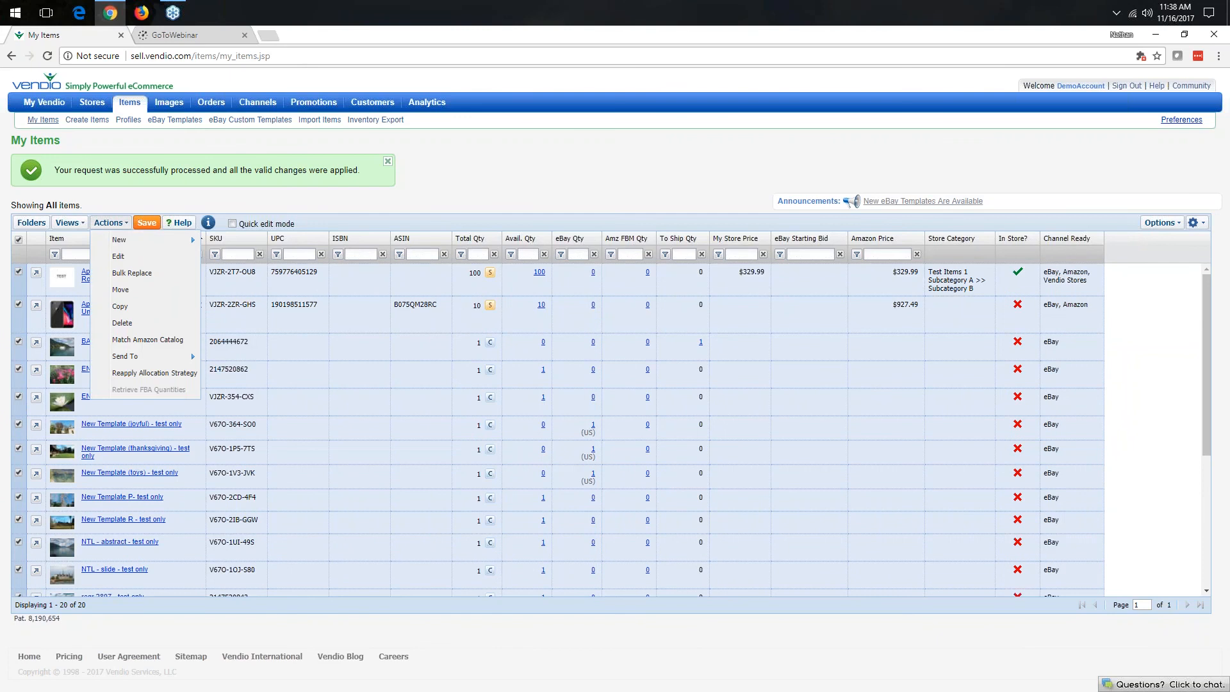
pyautogui.click(146, 340)
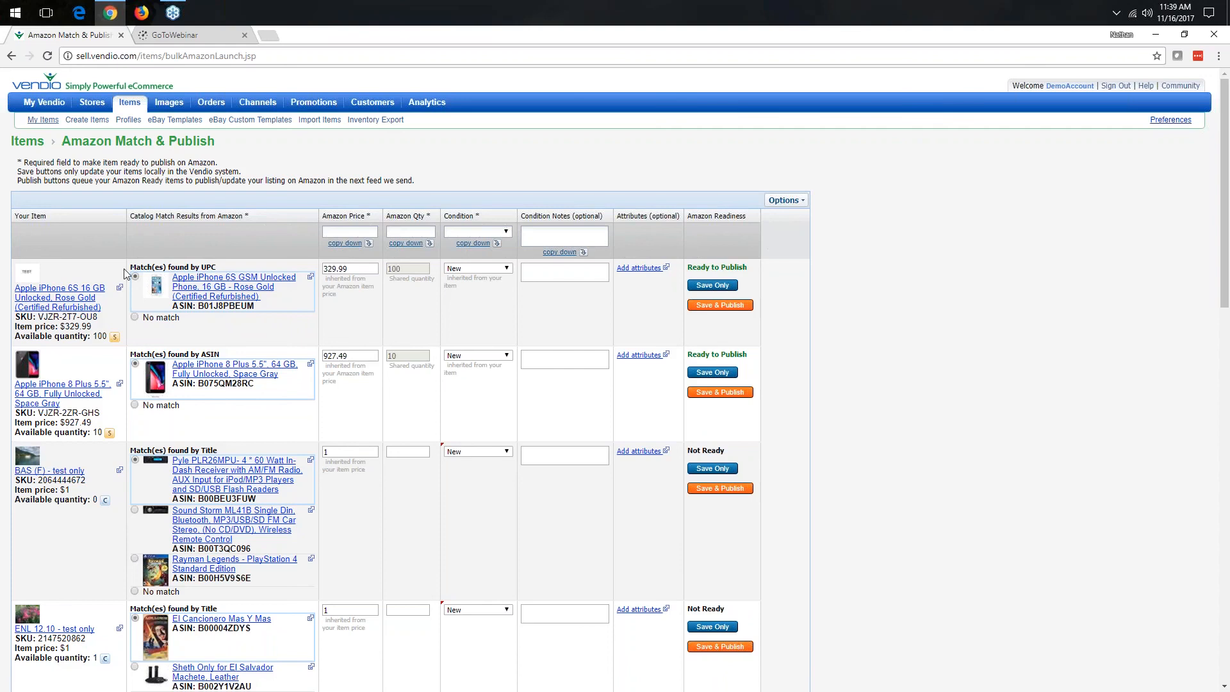
# - Compare the UPC and title matches, and choose the Sound Storm ML41B as the catalog match for BAS (F) - test only
pyautogui.moveTo(132, 268); pyautogui.dragTo(217, 266)
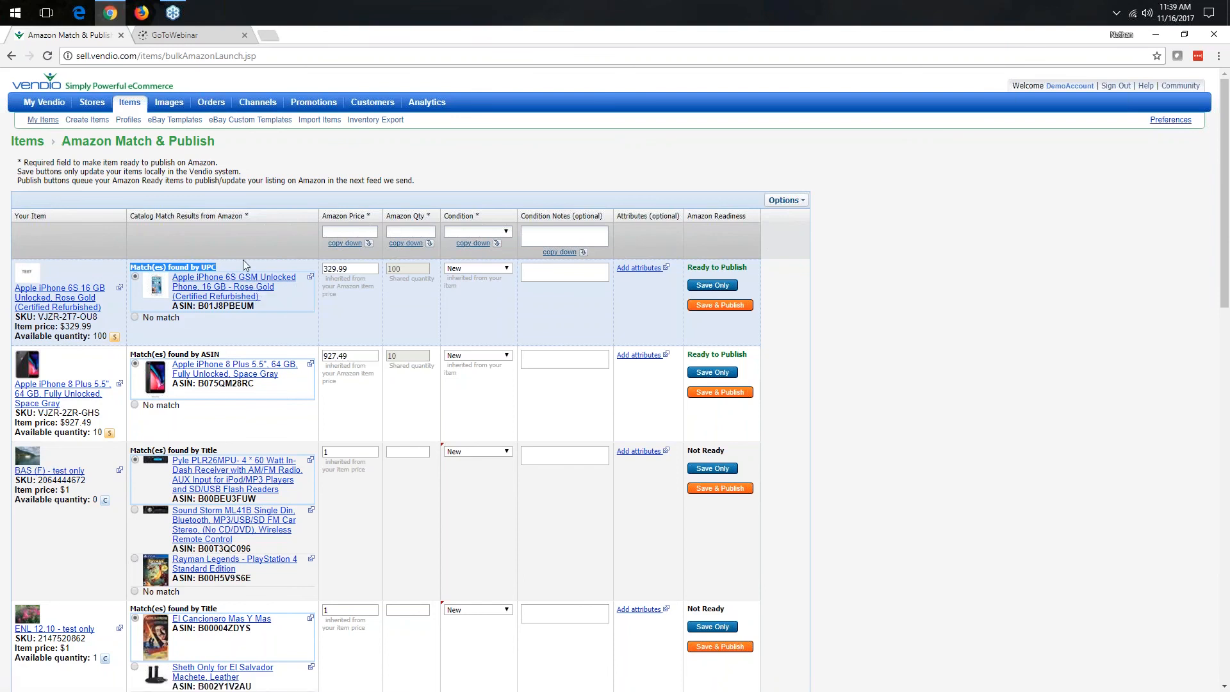
pyautogui.scroll(-1, 136, 389)
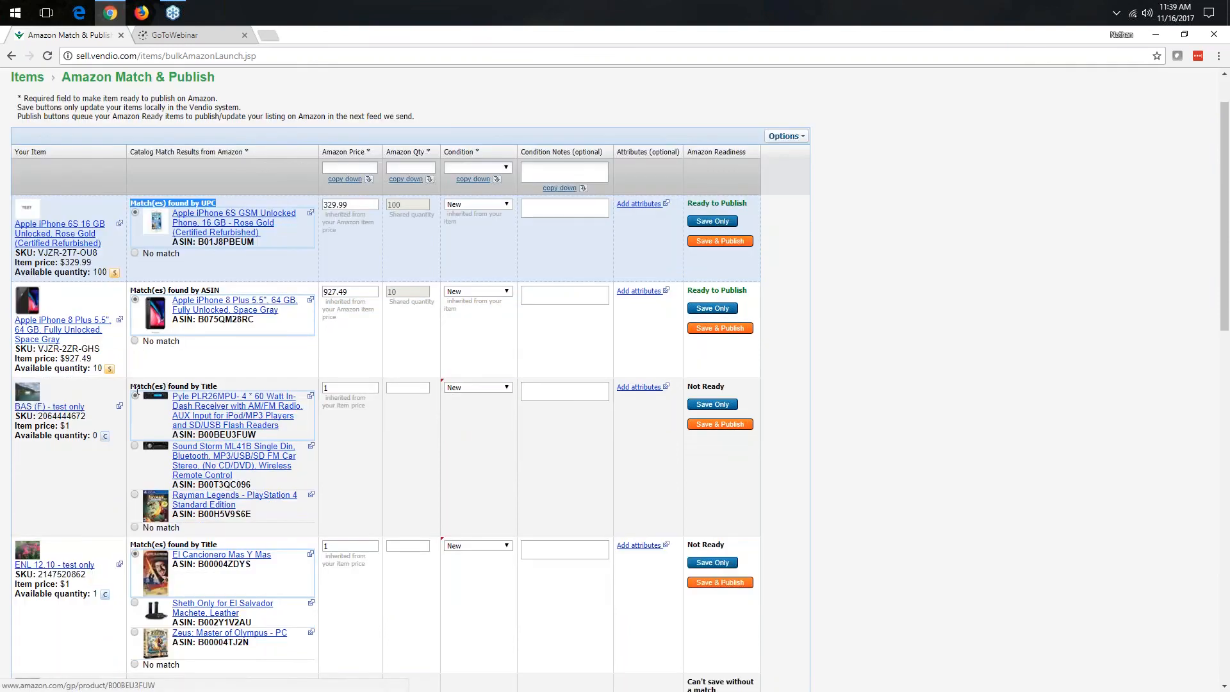
pyautogui.moveTo(86, 410); pyautogui.dragTo(17, 410)
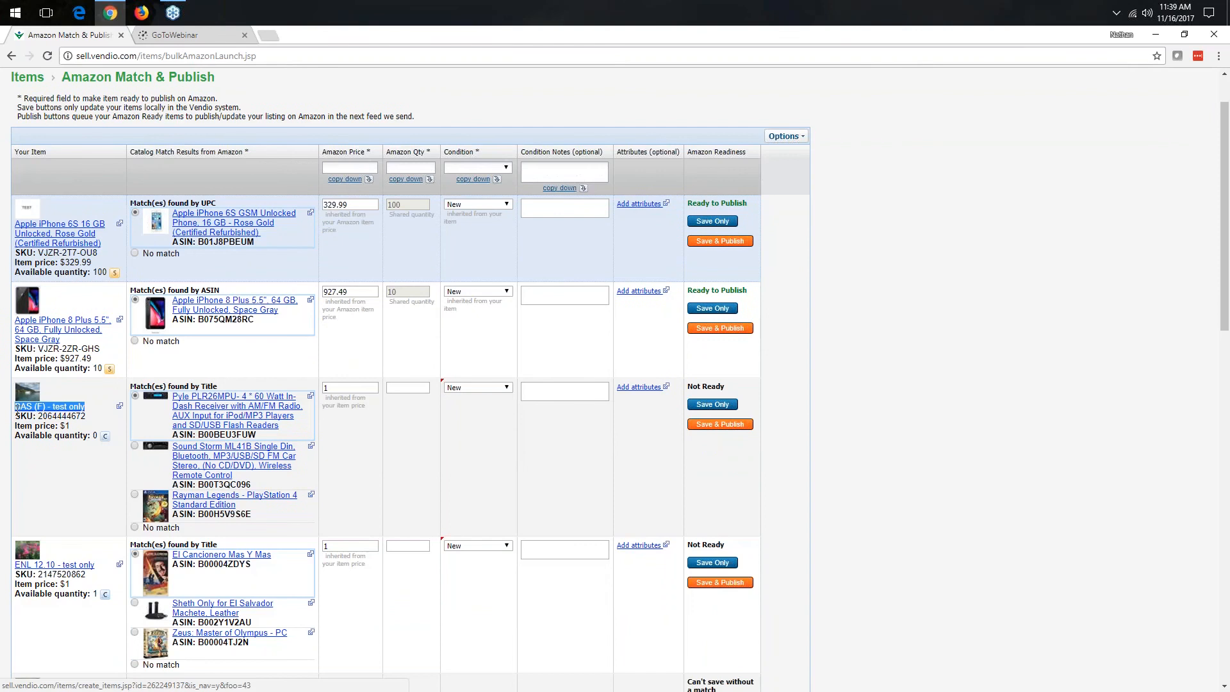
pyautogui.moveTo(131, 386); pyautogui.dragTo(218, 386)
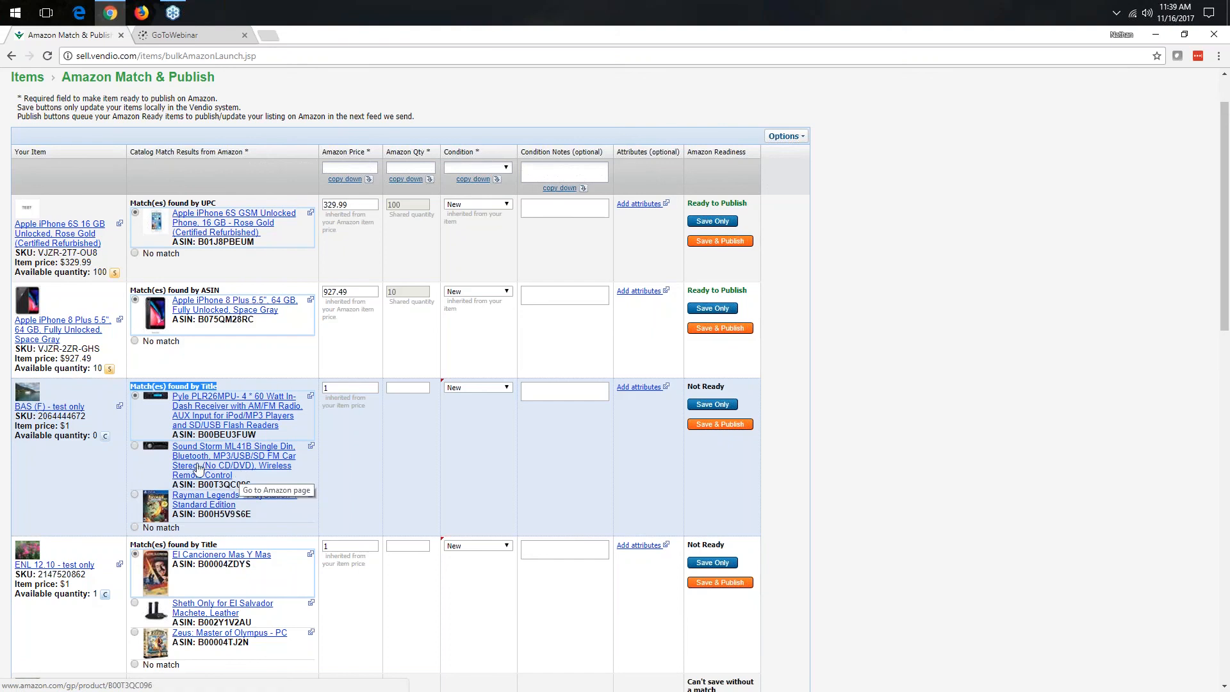
pyautogui.click(134, 447)
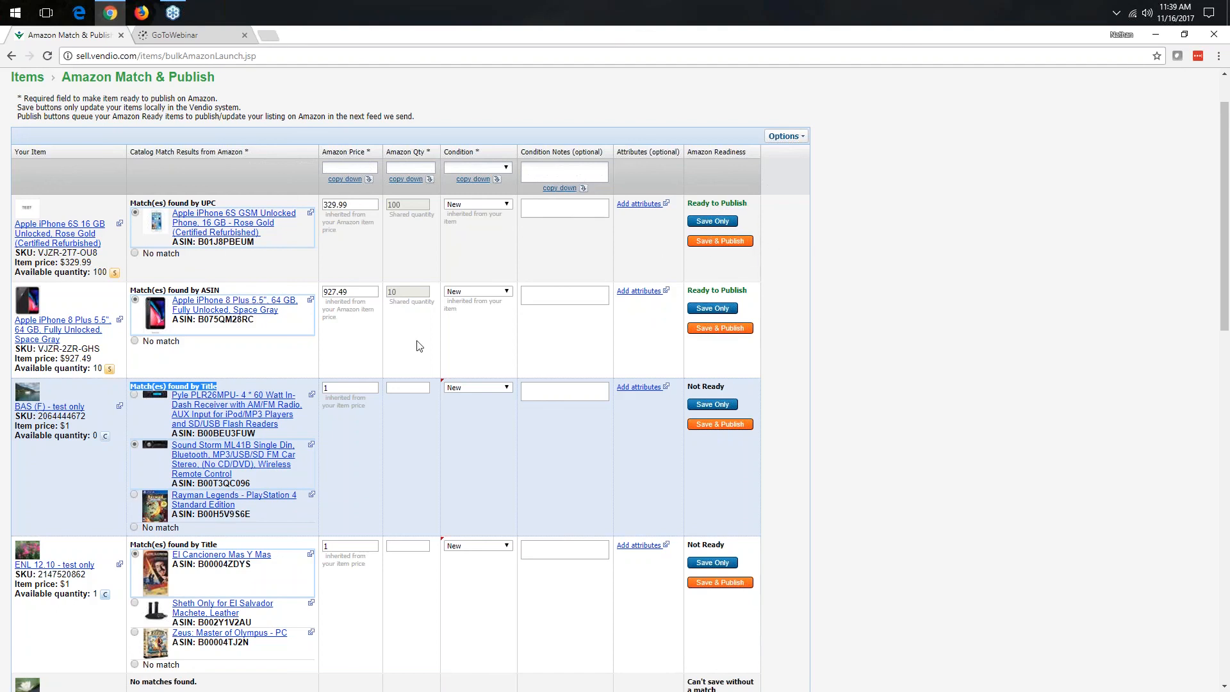
# - Review the Amazon catalog matches and readiness of the remaining items down to the end of the page
pyautogui.scroll(-1, 256, 244)
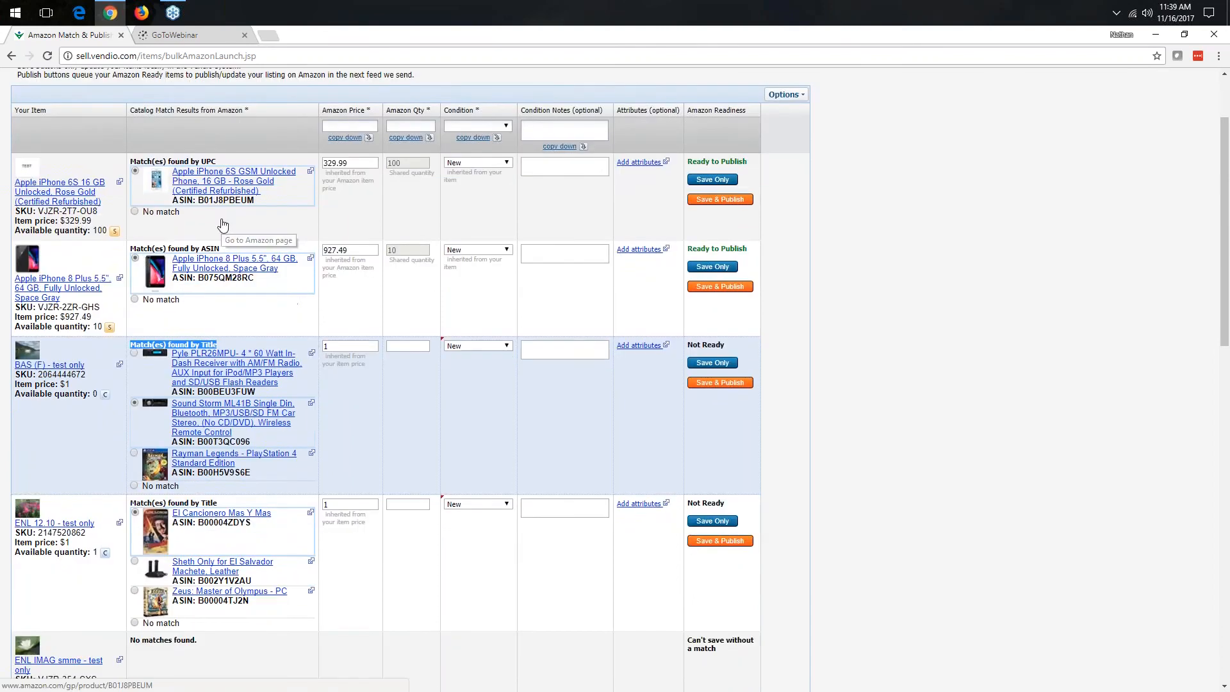
pyautogui.scroll(-5, 208, 301)
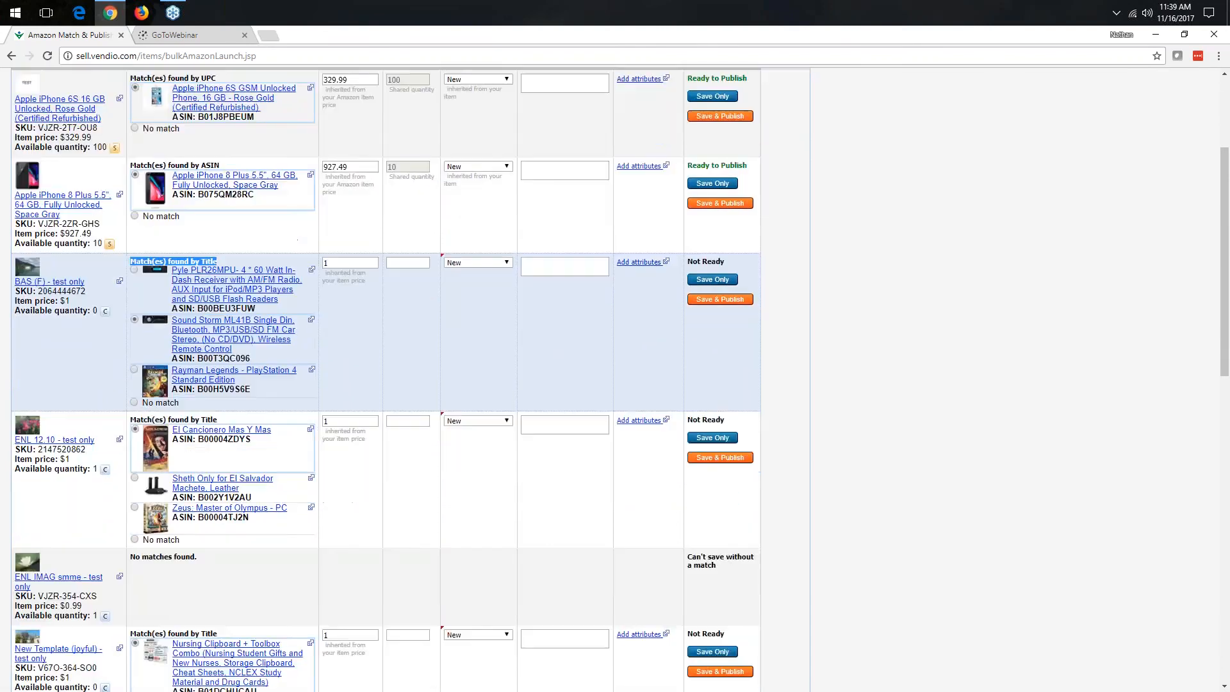
pyautogui.scroll(-1, 208, 321)
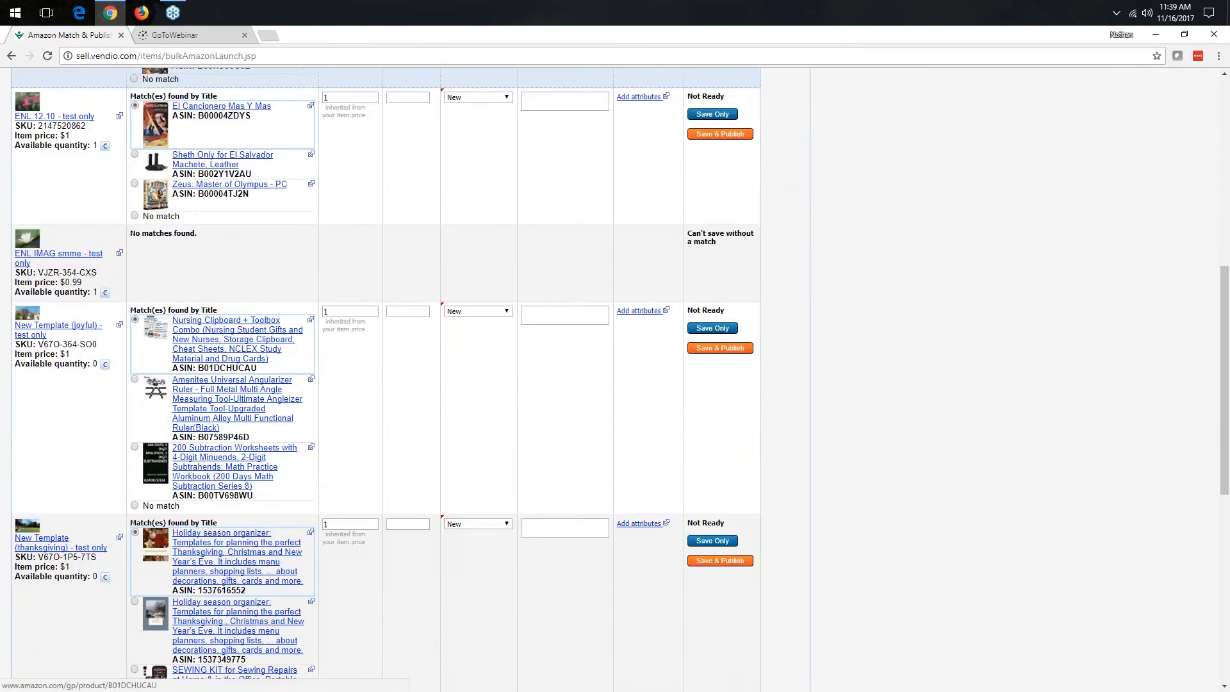
pyautogui.scroll(-4, 277, 360)
pyautogui.scroll(-4, 310, 352)
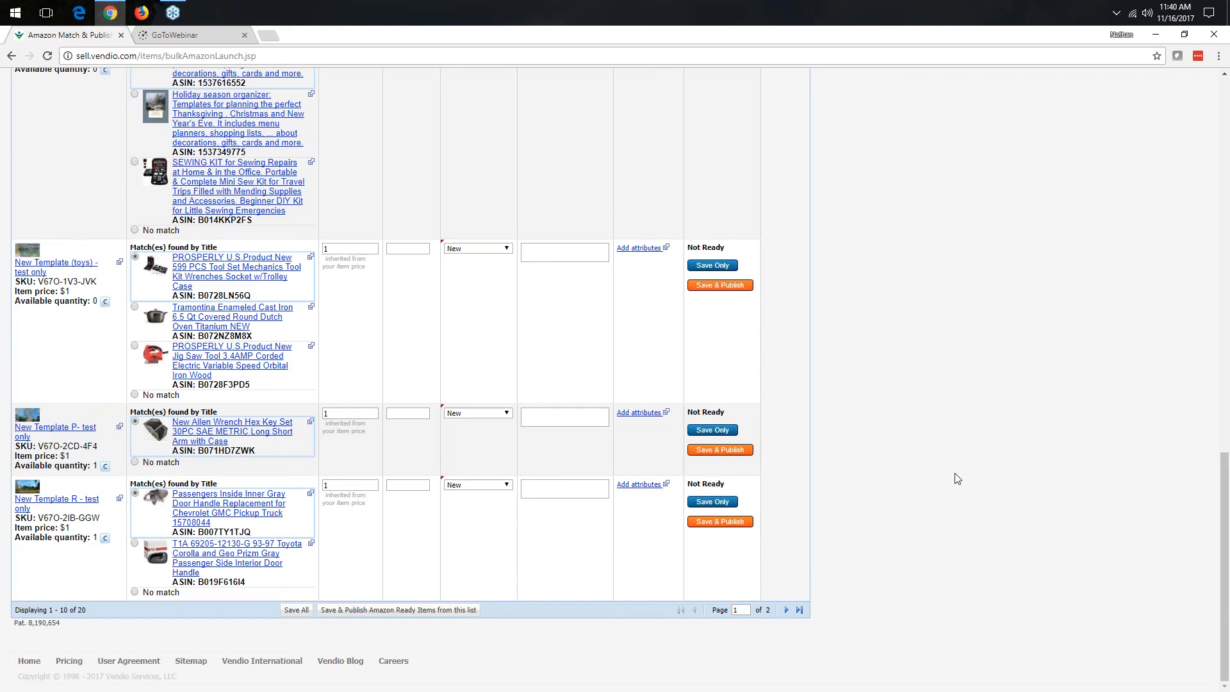
pyautogui.scroll(20, 957, 479)
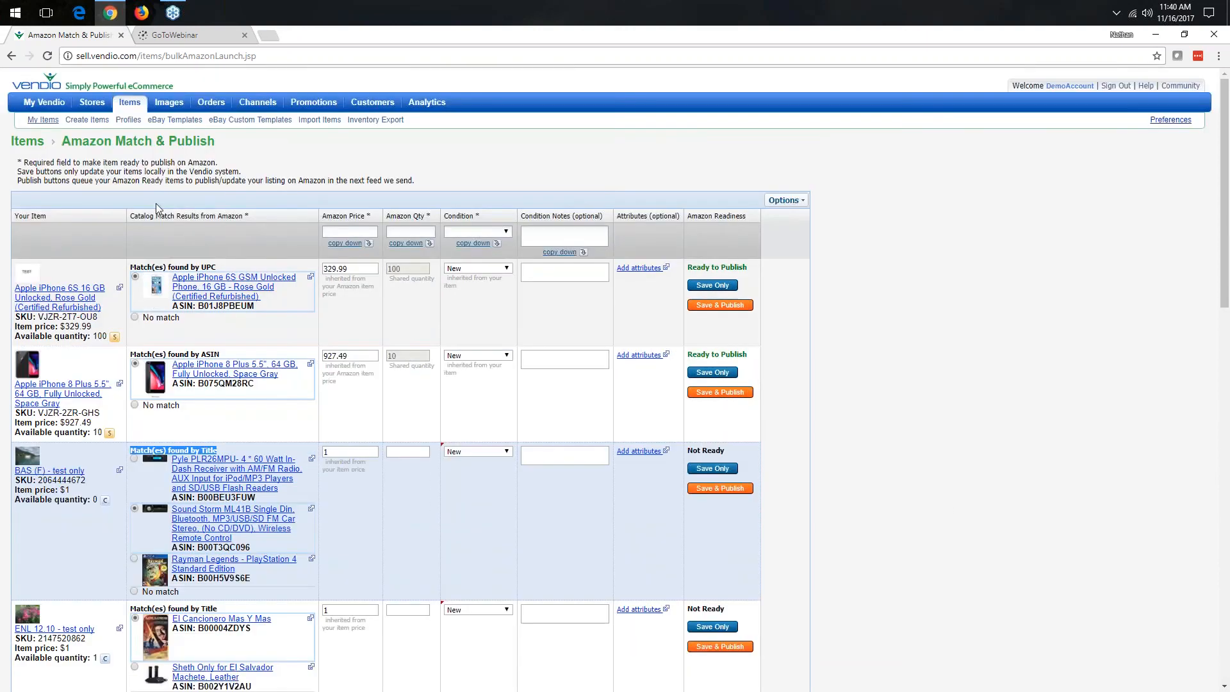
# - Open the eBay Templates gallery without saving the match changes, and check its category choices
pyautogui.moveTo(129, 103)
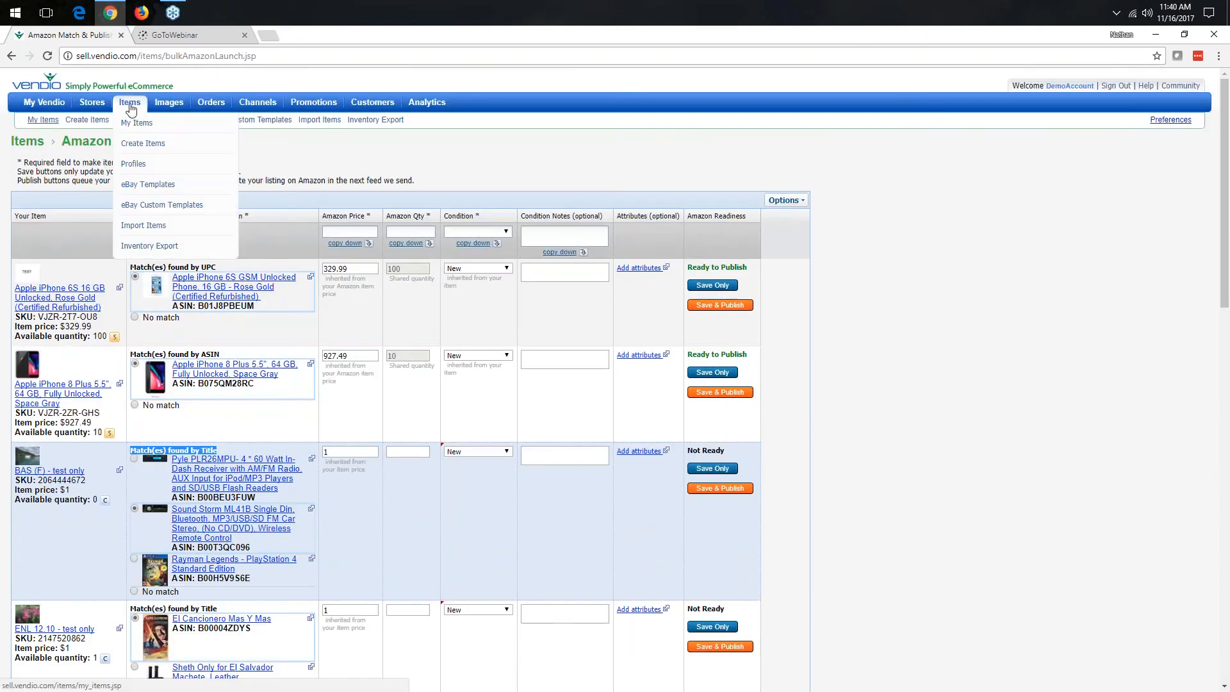
pyautogui.click(147, 186)
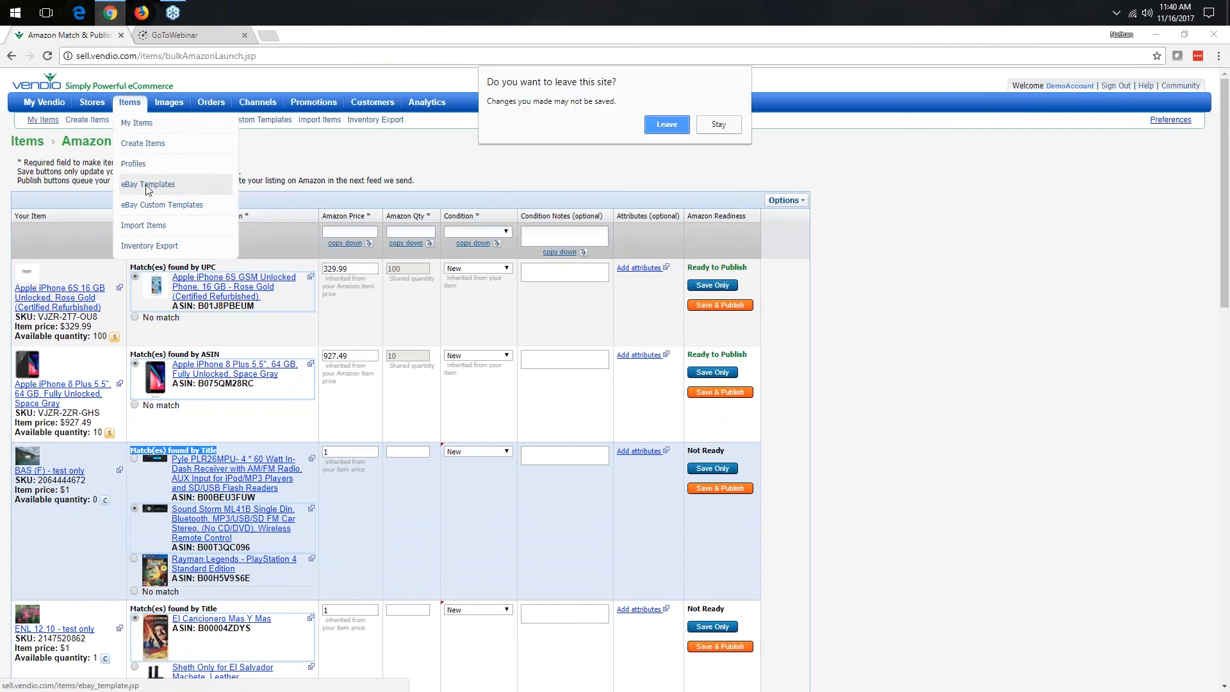
pyautogui.click(665, 125)
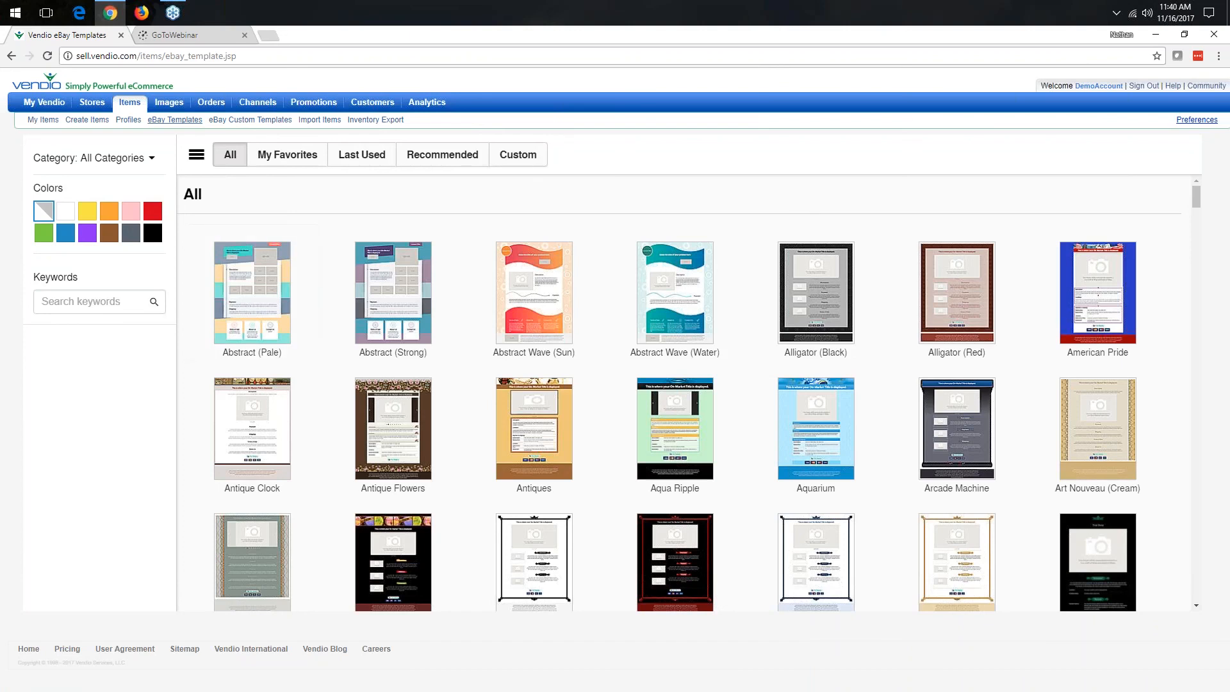
pyautogui.click(146, 158)
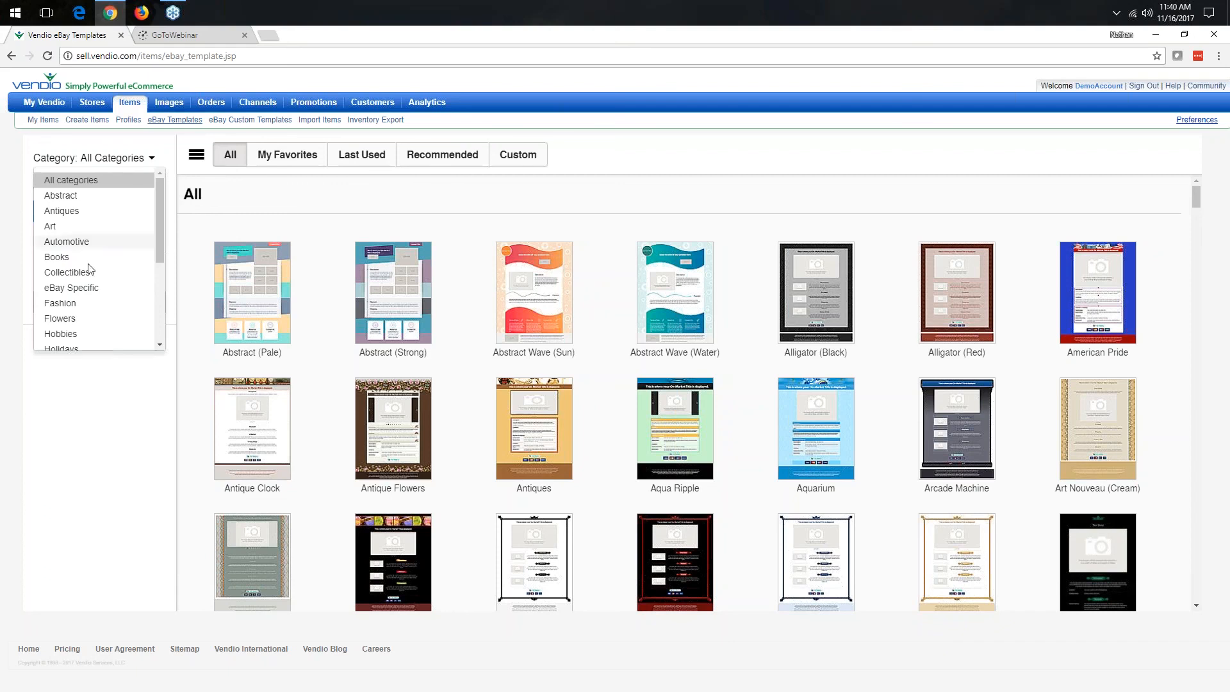
pyautogui.click(95, 434)
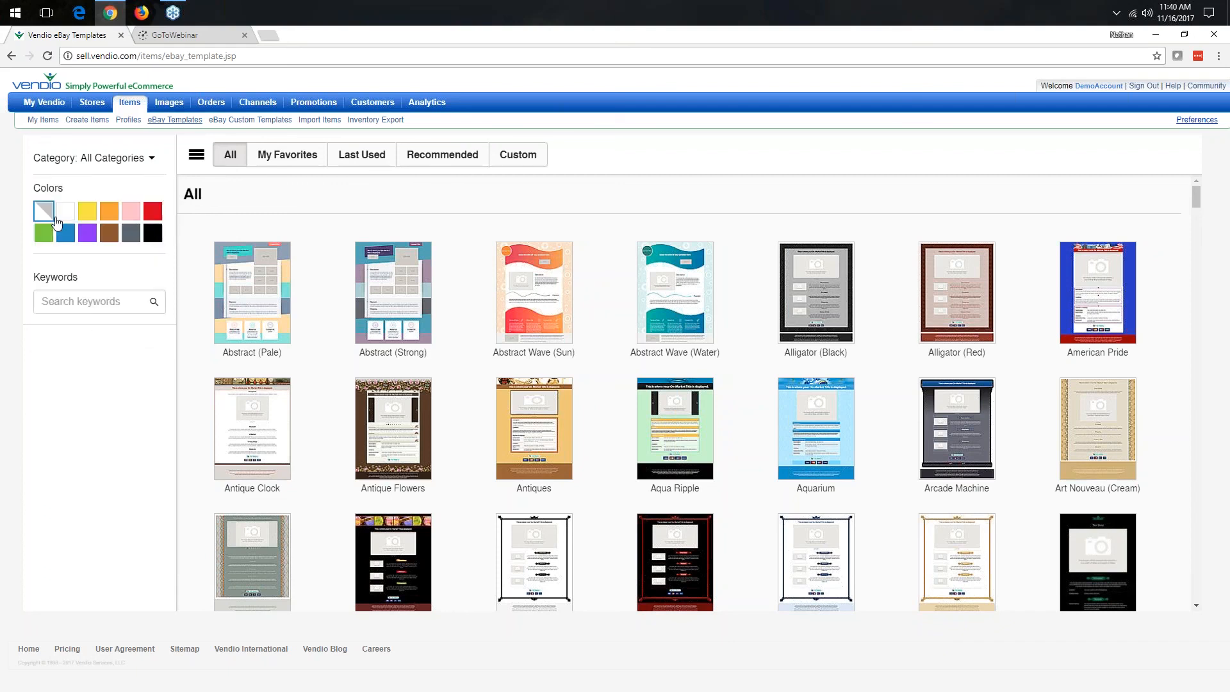
# - Filter the eBay templates by red, browse the matching designs, and clear the color filter
pyautogui.click(154, 216)
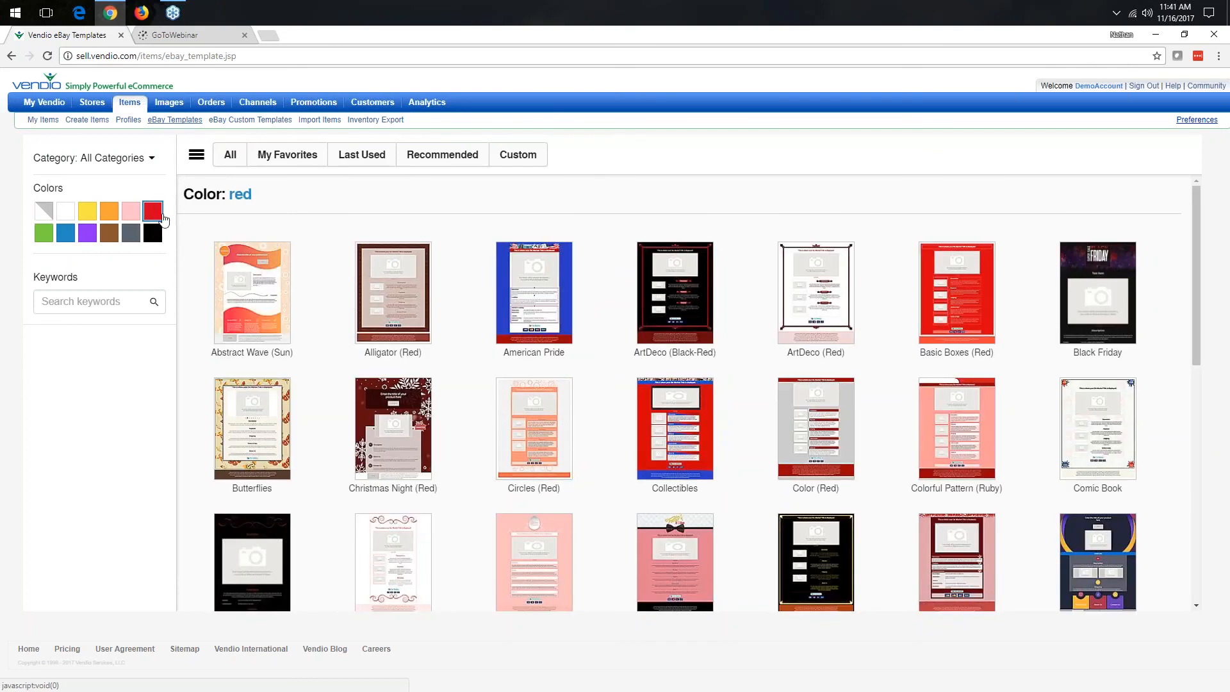
pyautogui.scroll(-5, 679, 400)
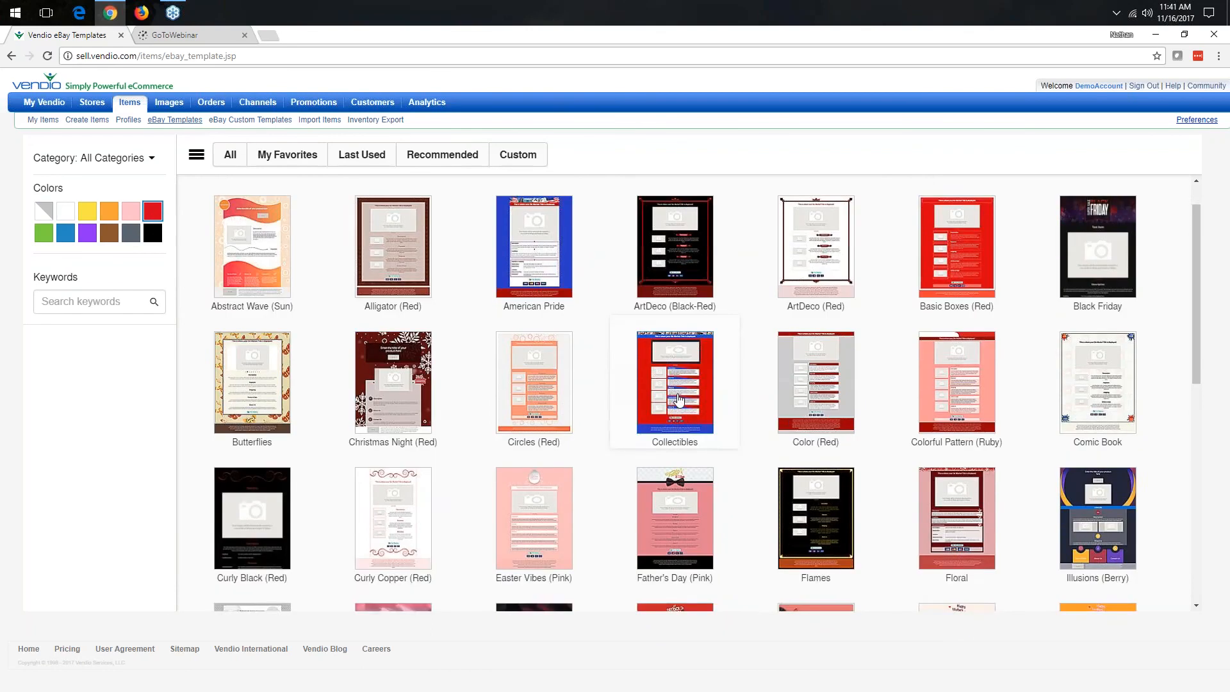
pyautogui.scroll(-4, 679, 400)
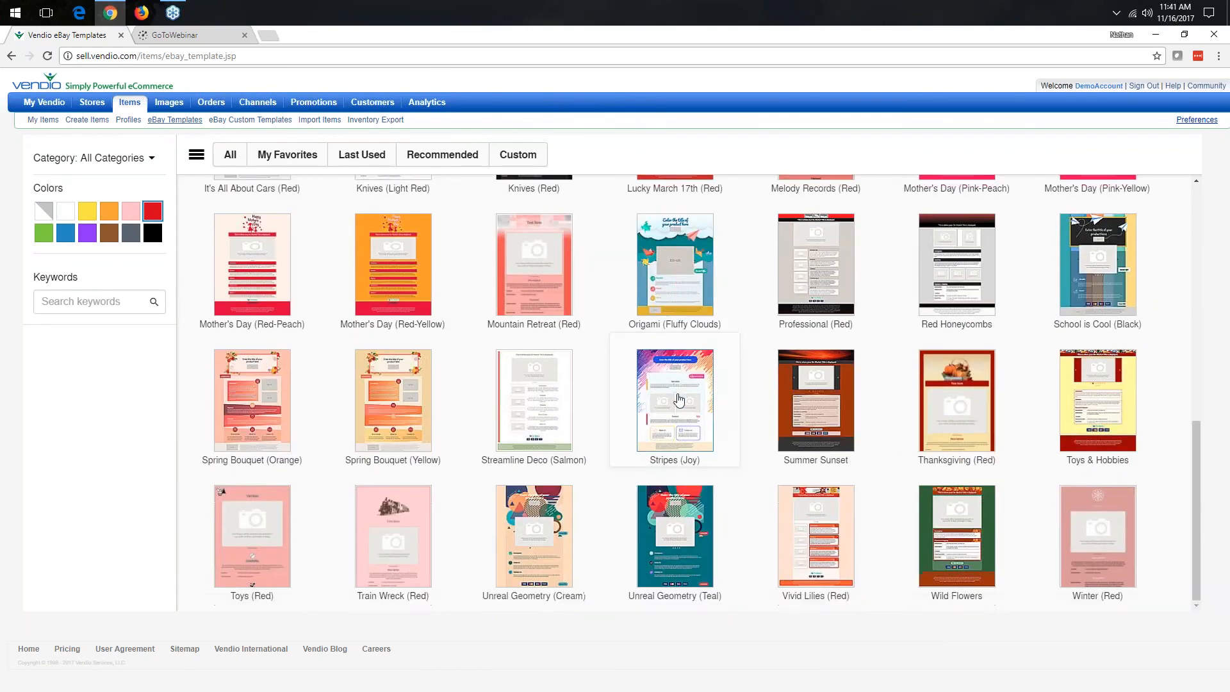
pyautogui.scroll(9, 679, 400)
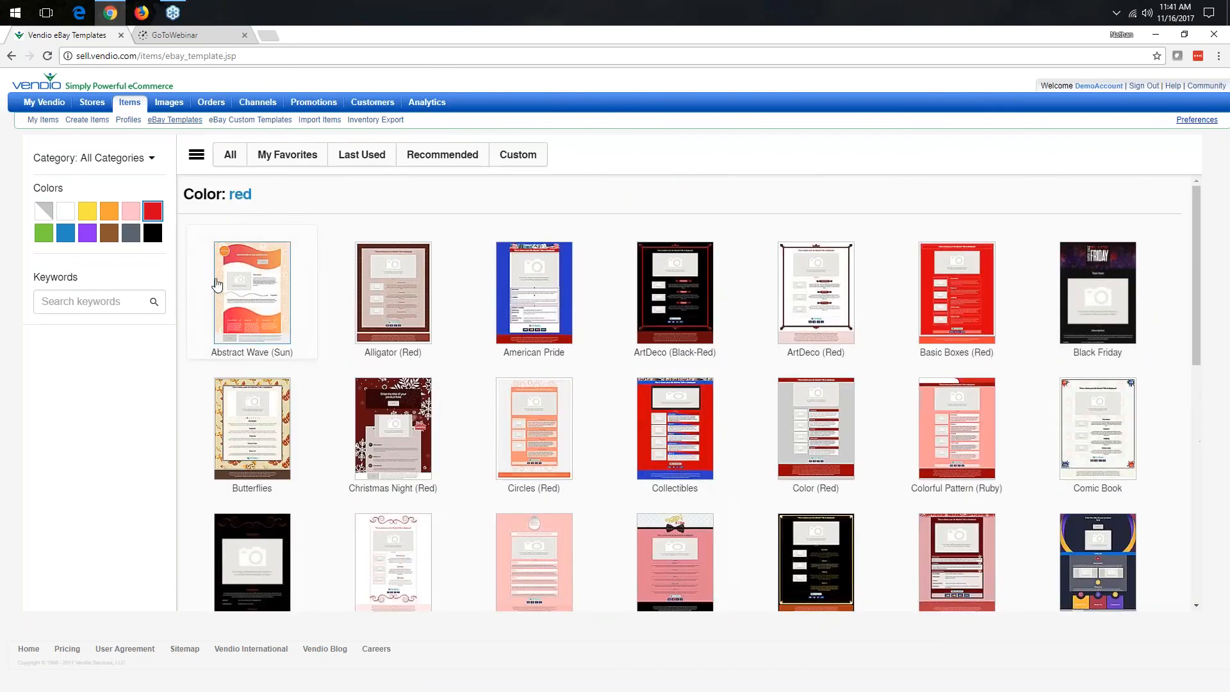
pyautogui.click(42, 218)
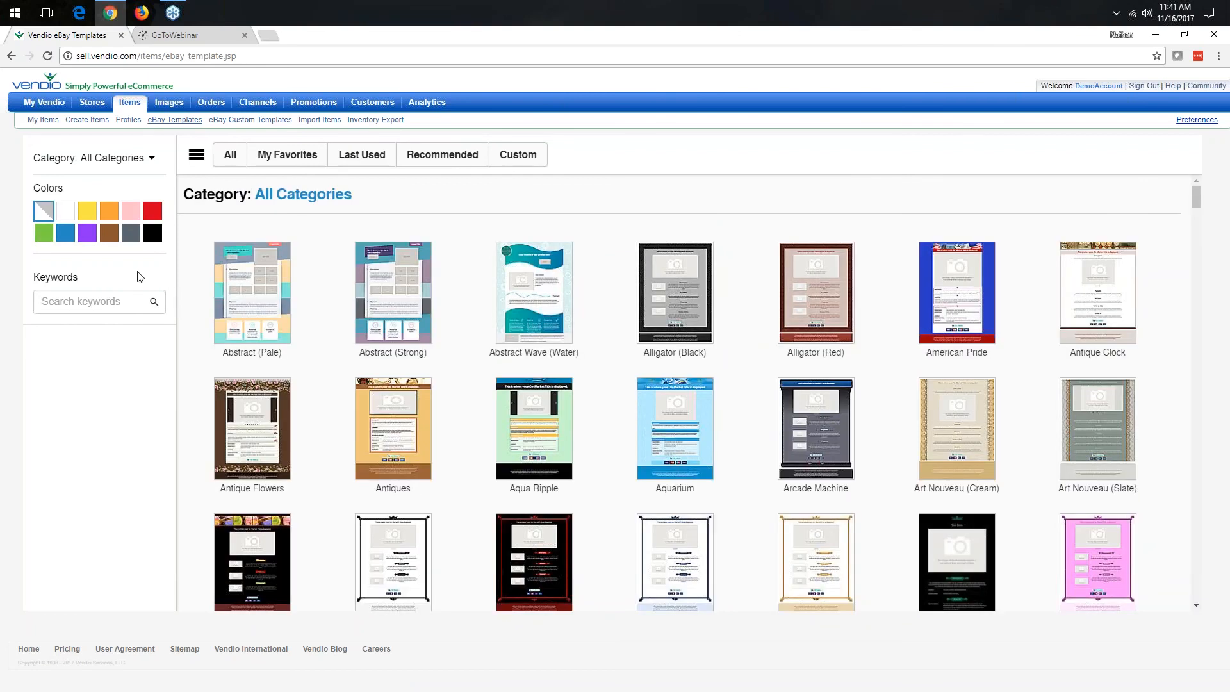
# - Search the eBay templates for the keyword Holidays and browse the matching designs
pyautogui.click(116, 301)
pyautogui.write('Holidays')
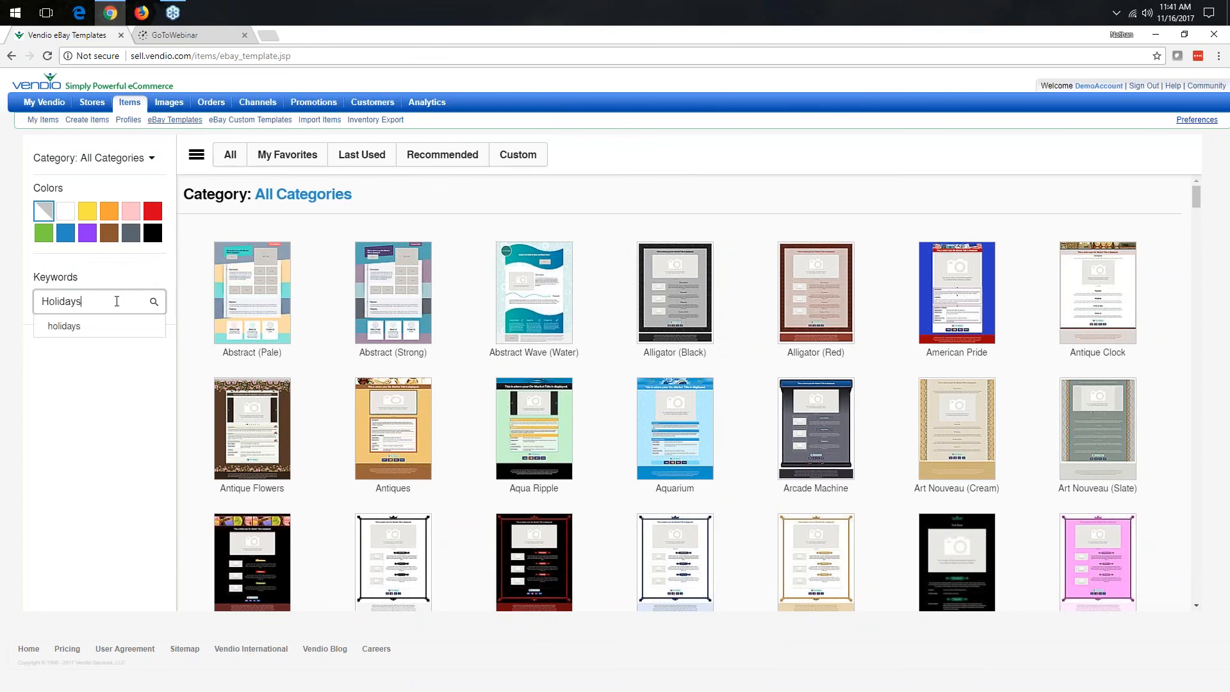
pyautogui.press('Return')
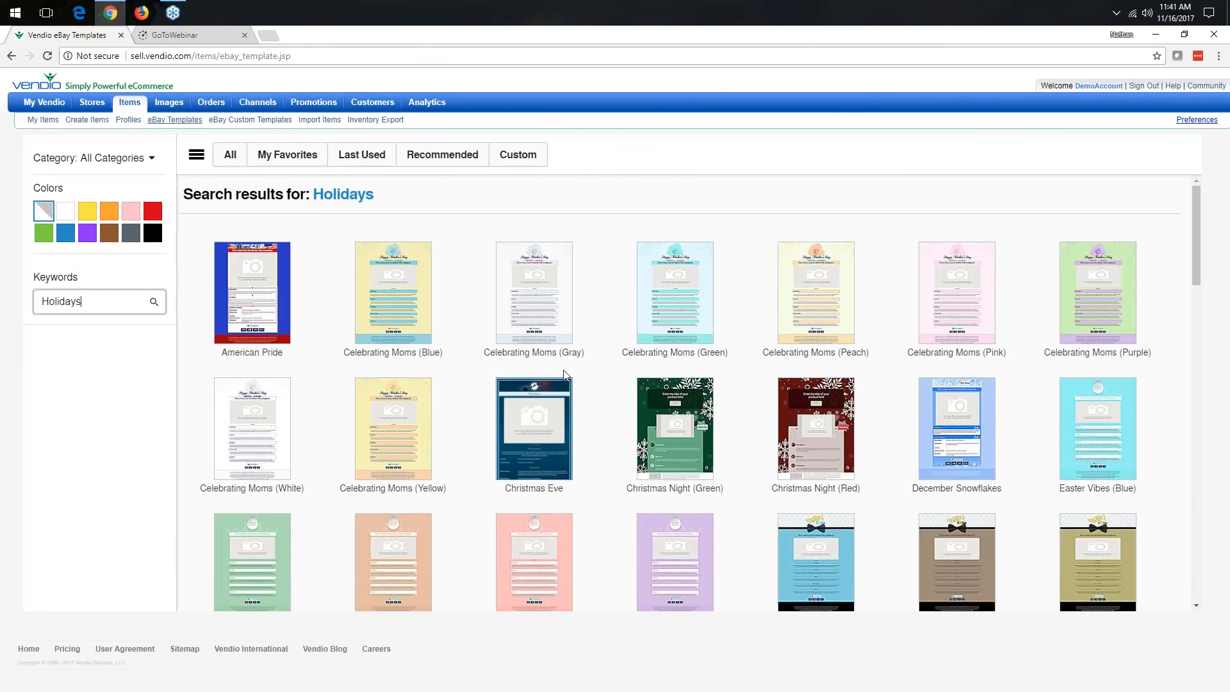
pyautogui.scroll(-2, 577, 384)
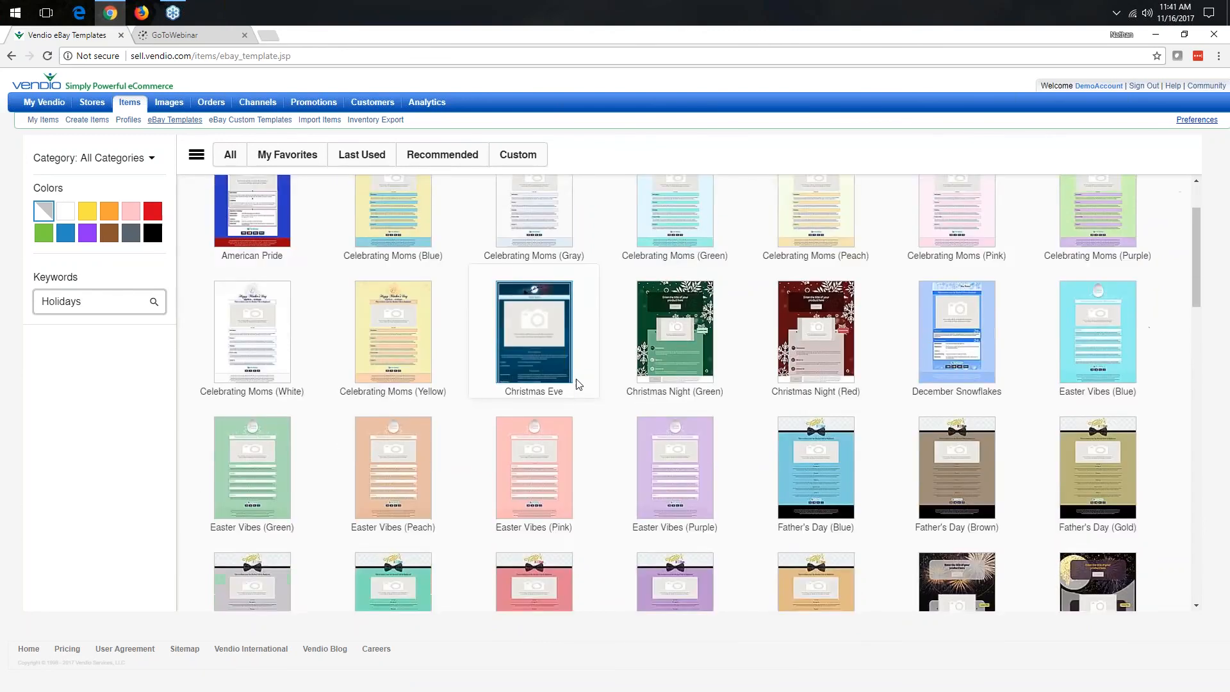
pyautogui.scroll(-4, 578, 384)
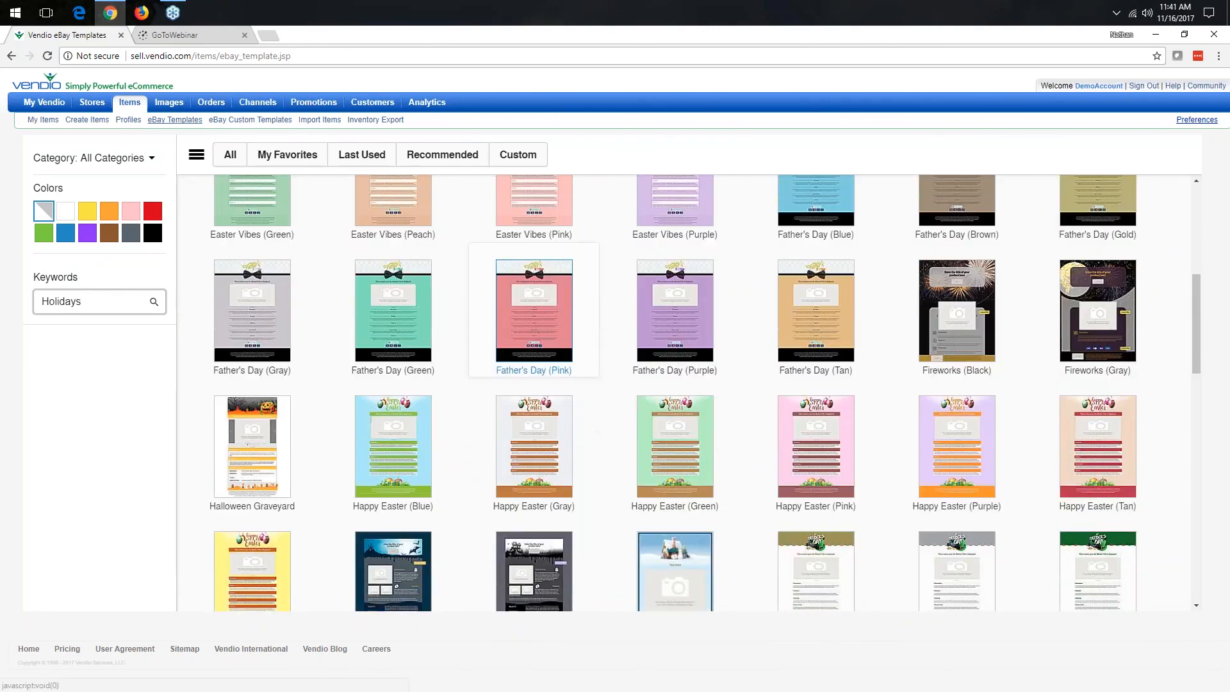
pyautogui.scroll(-4, 579, 384)
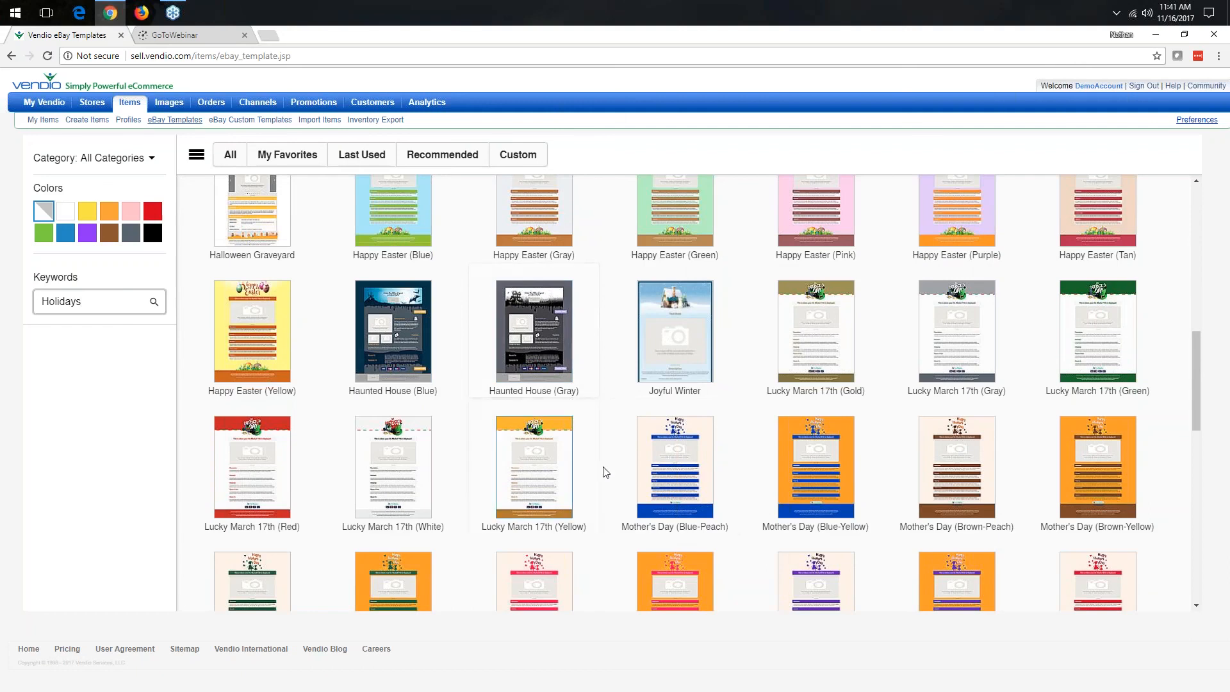
pyautogui.scroll(-1, 708, 472)
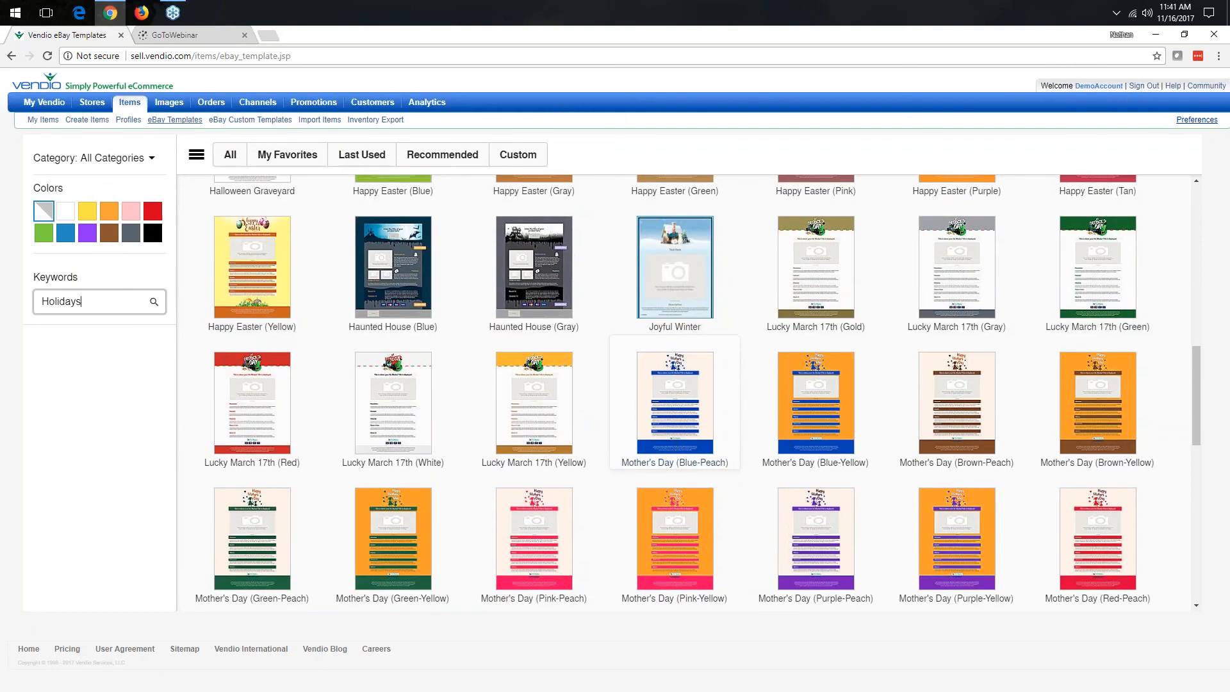
# - Open the Joyful Winter template and look through its preview
pyautogui.click(697, 257)
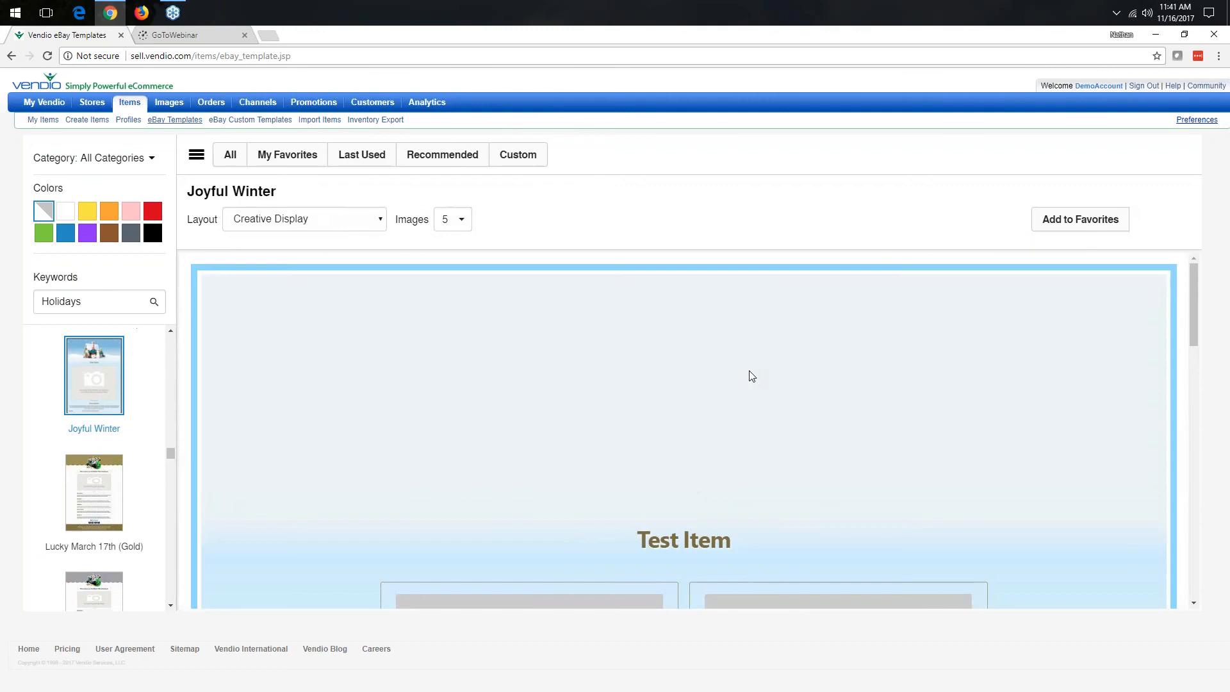
pyautogui.scroll(-4, 732, 367)
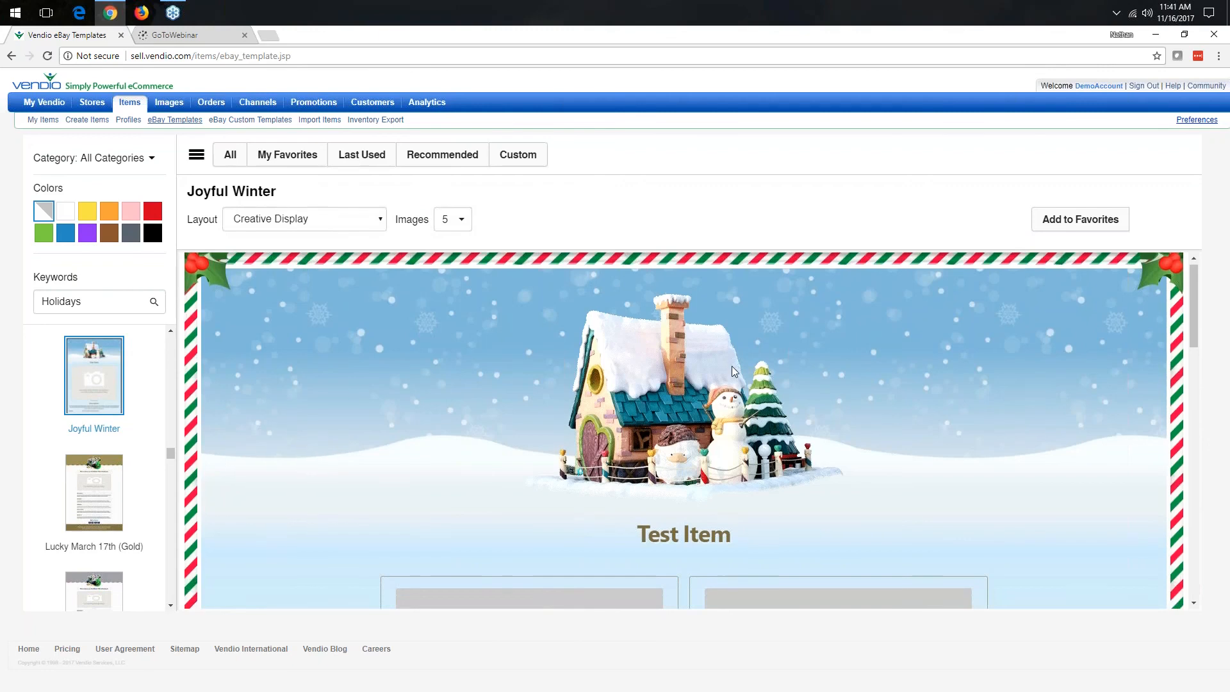
pyautogui.scroll(-13, 731, 366)
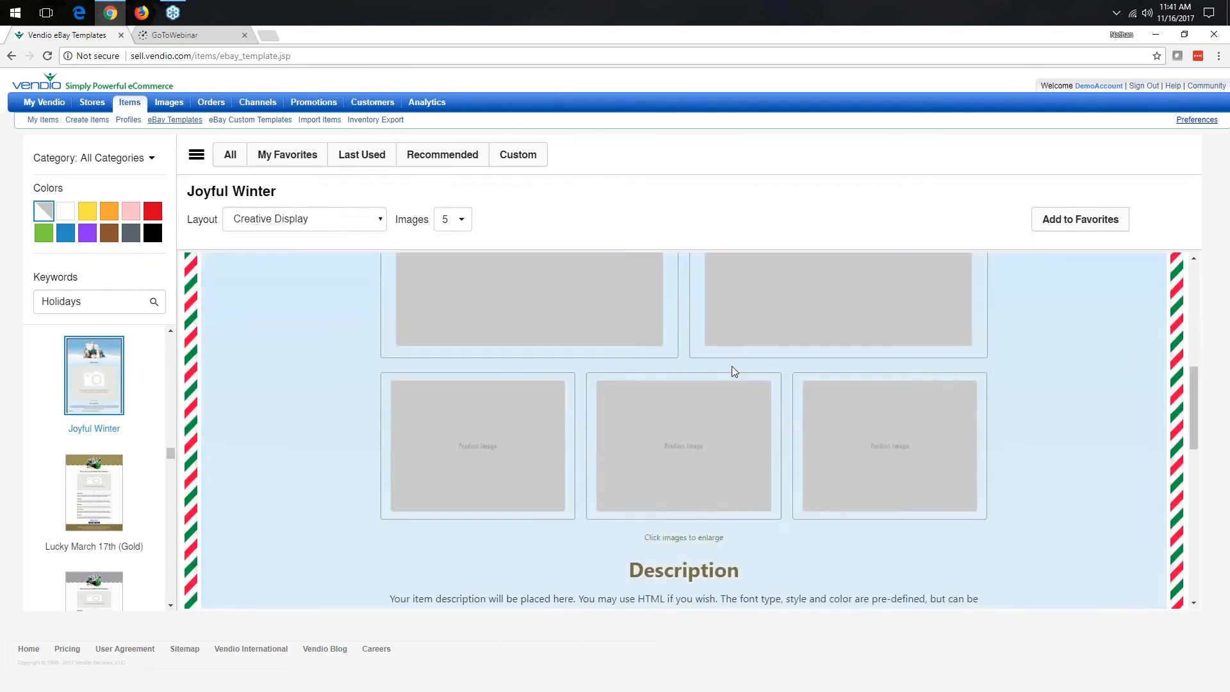
pyautogui.scroll(14, 731, 367)
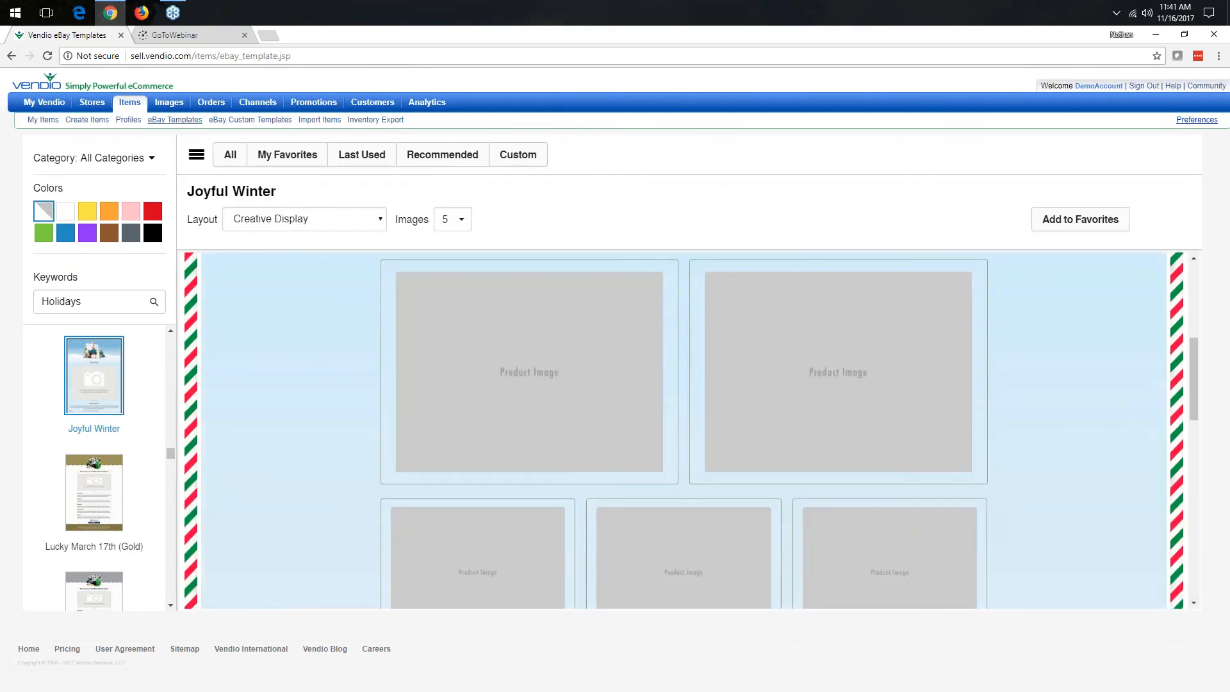
pyautogui.scroll(-1, 379, 256)
# - Set the Joyful Winter layout to Main Image on Top and check the resulting preview
pyautogui.click(346, 227)
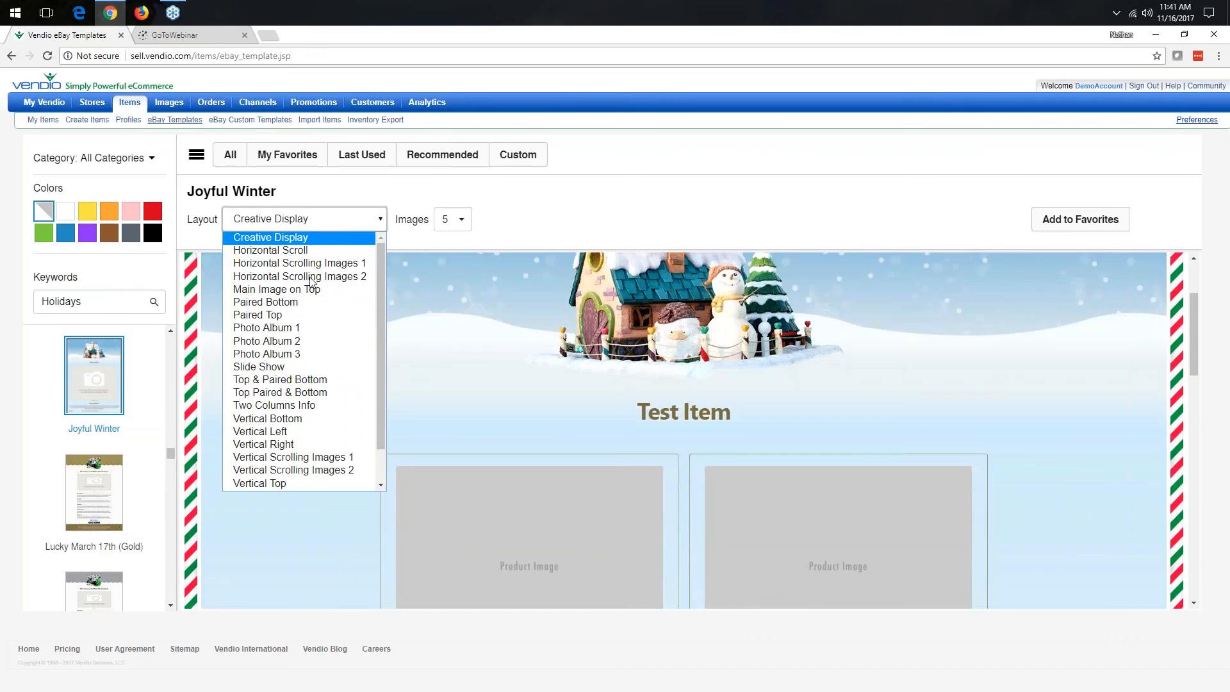
pyautogui.scroll(-1, 311, 359)
pyautogui.scroll(1, 311, 372)
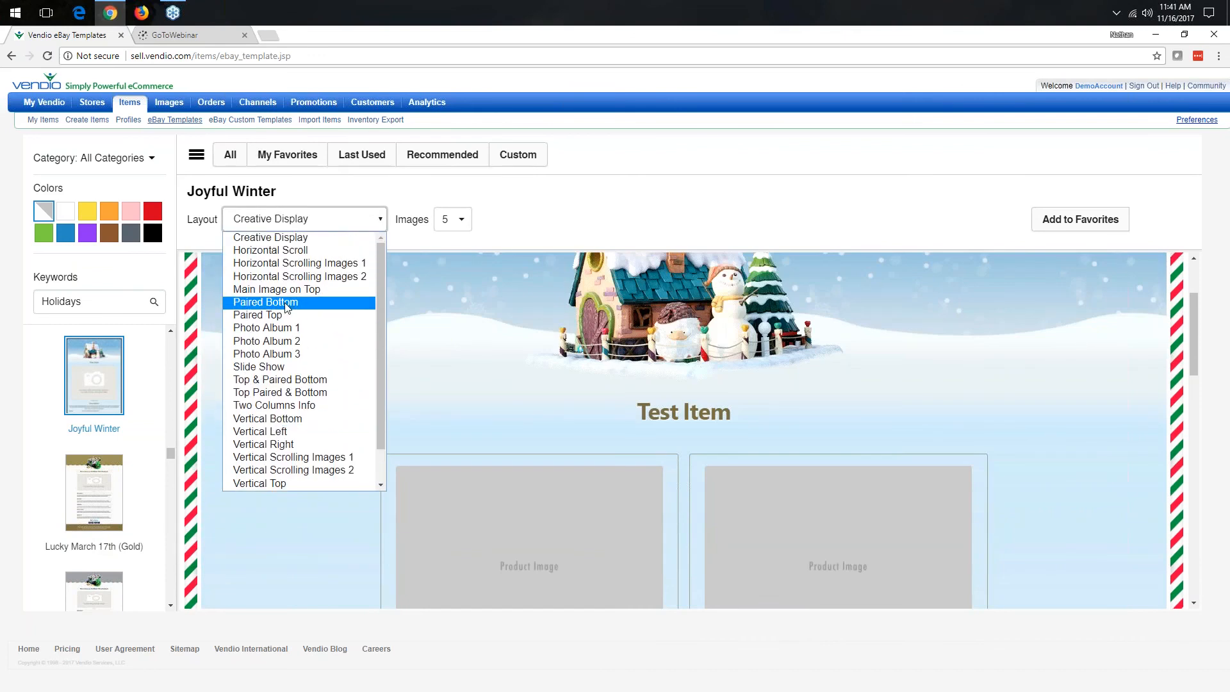
pyautogui.click(292, 290)
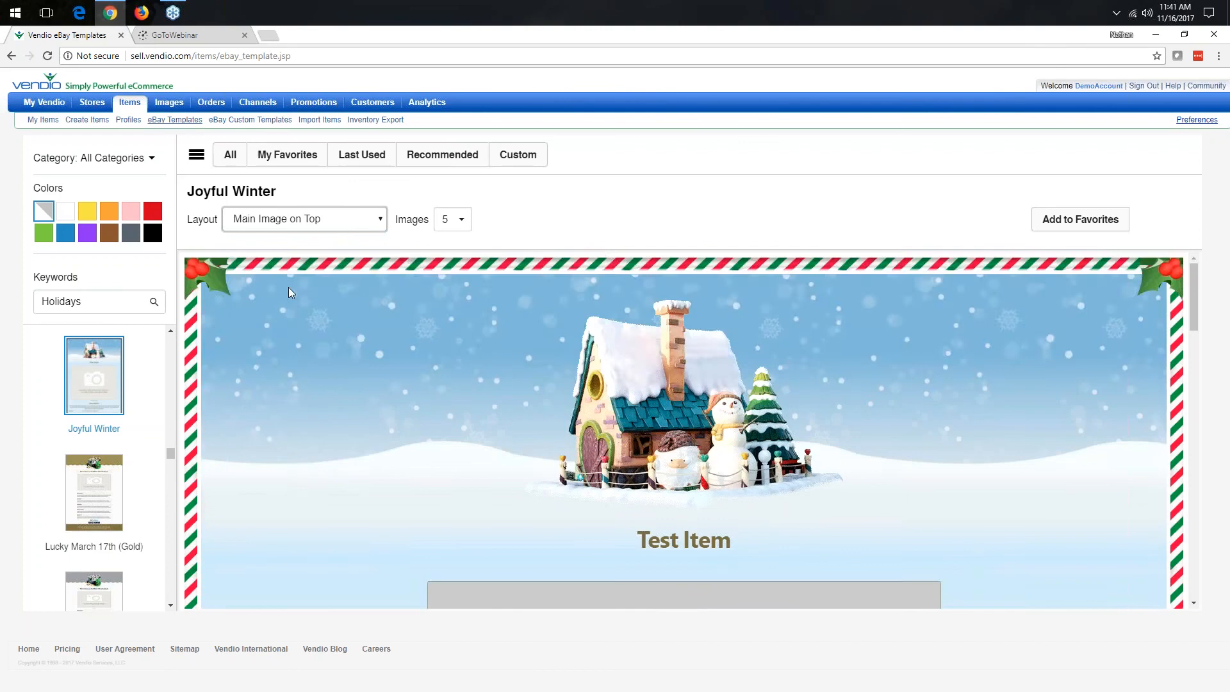
pyautogui.scroll(-3, 663, 422)
pyautogui.scroll(-6, 662, 422)
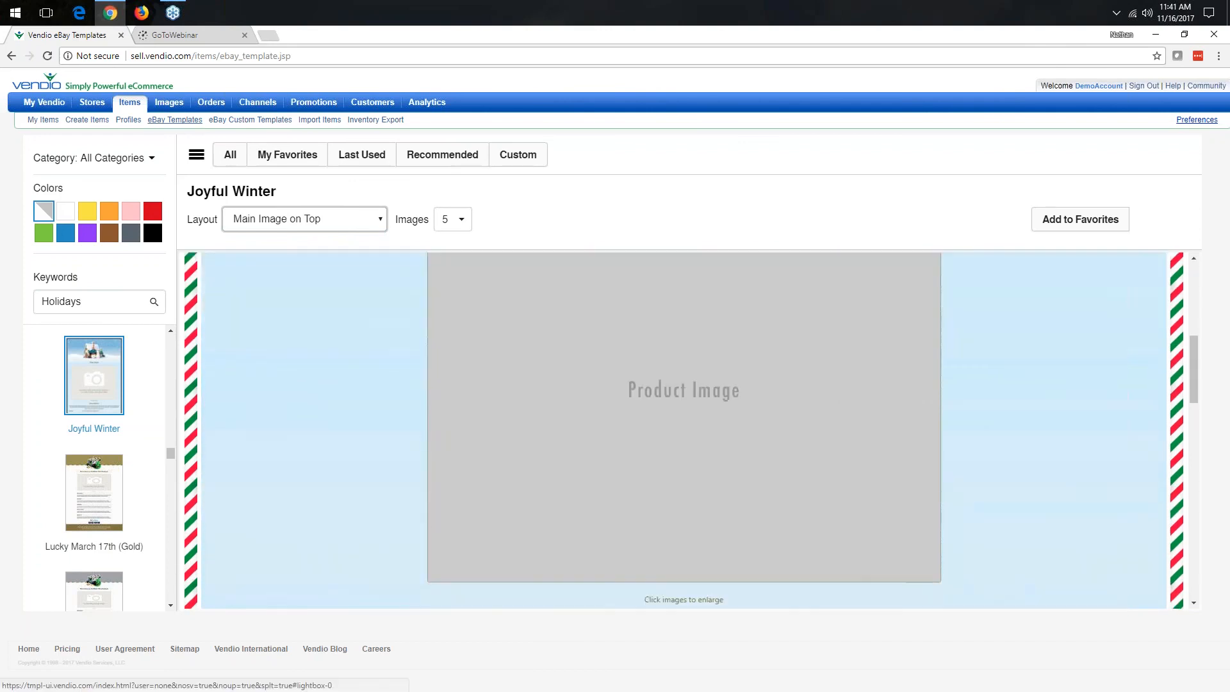
pyautogui.scroll(9, 661, 423)
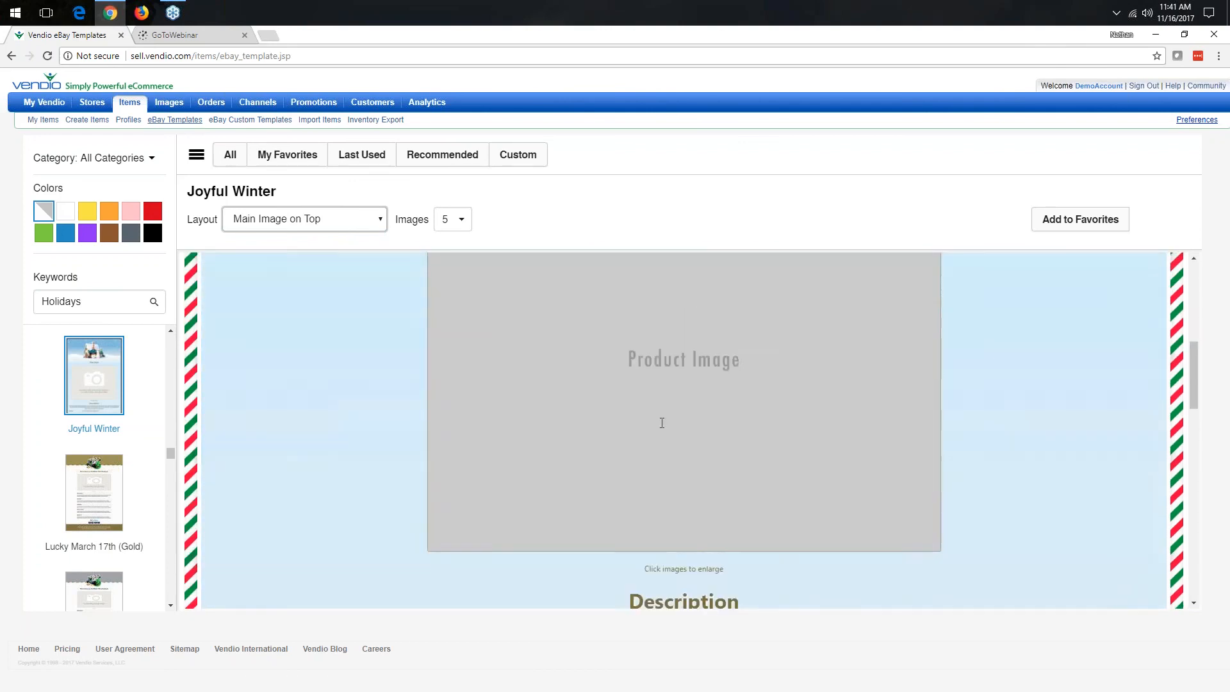
# - Check the image count choices for Joyful Winter without changing them, and add the template to the favorites
pyautogui.click(465, 222)
pyautogui.scroll(-6, 450, 287)
pyautogui.scroll(6, 451, 288)
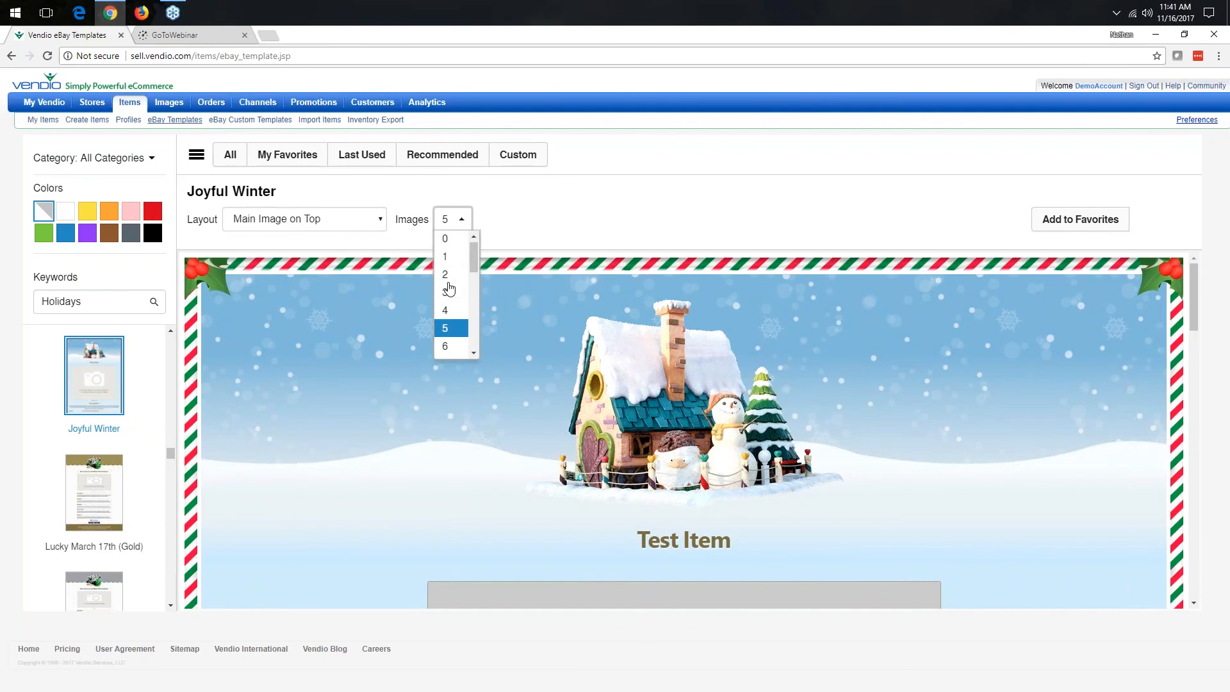
pyautogui.click(606, 205)
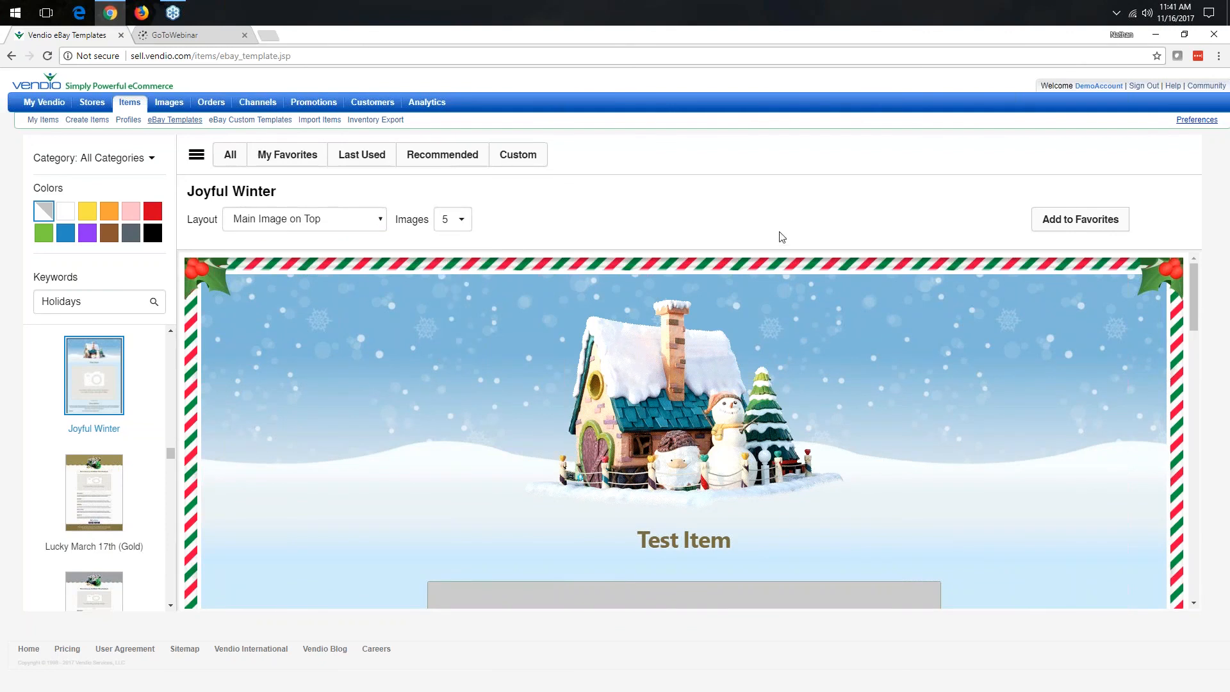
pyautogui.click(1092, 222)
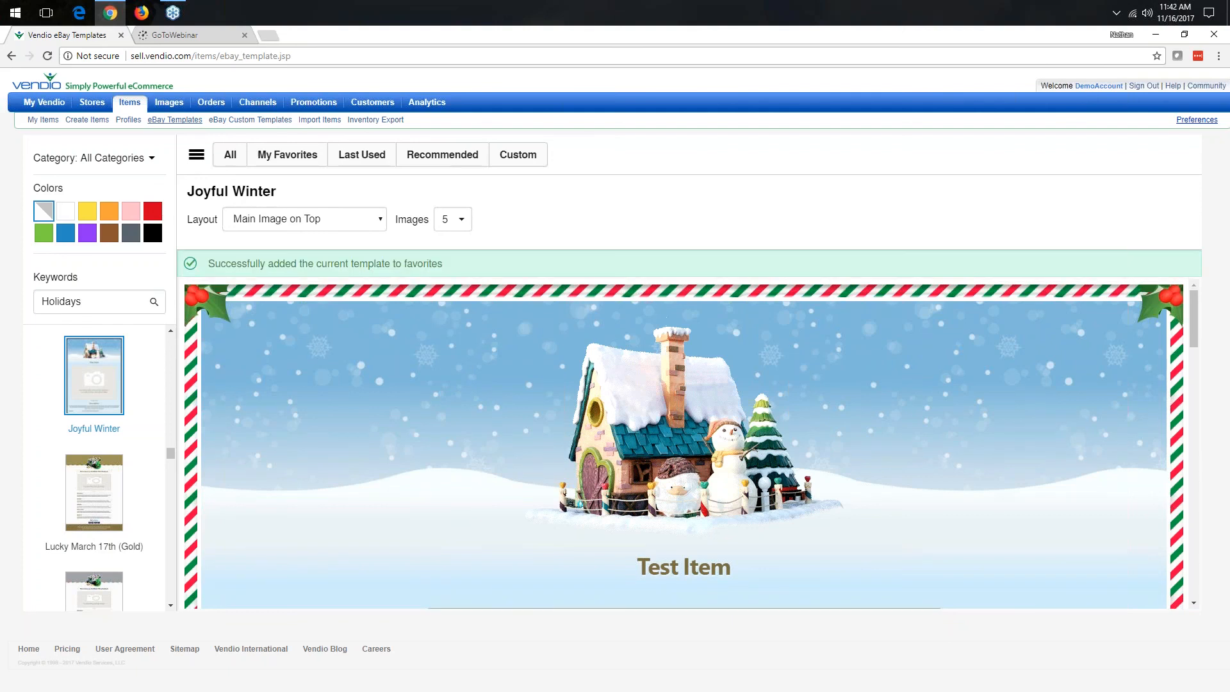
# - Go through the favorite, last used and recommended templates, and return to the full template list
pyautogui.click(286, 159)
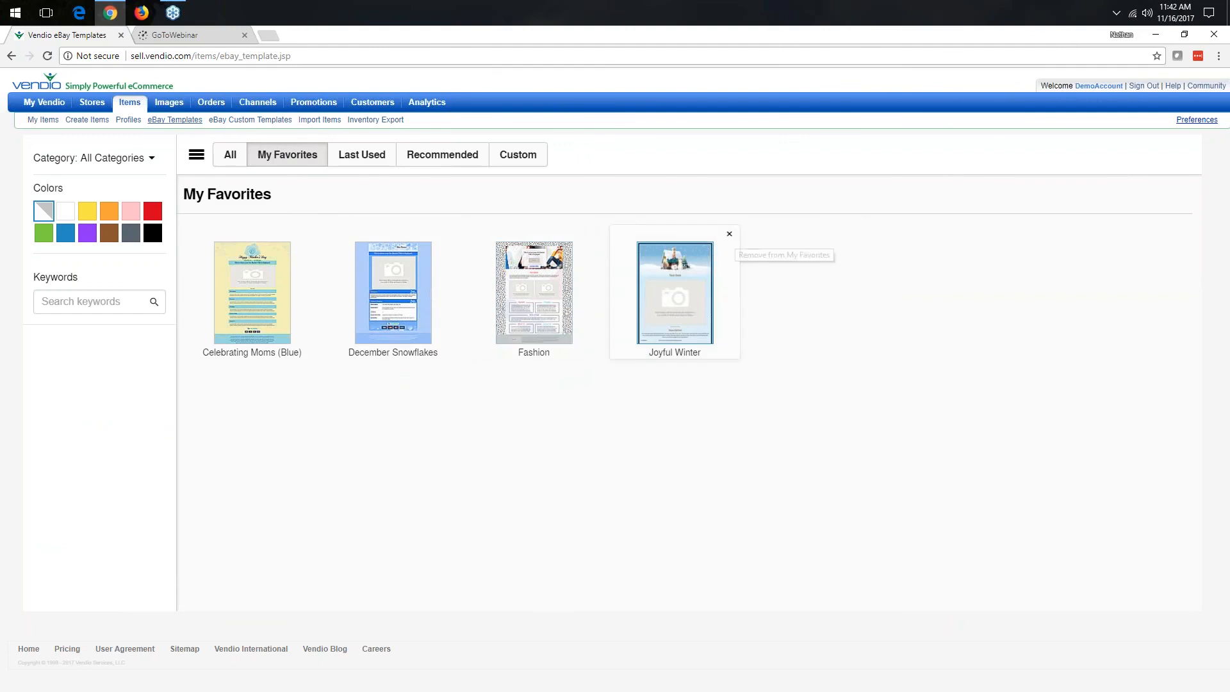
pyautogui.click(363, 157)
pyautogui.click(441, 158)
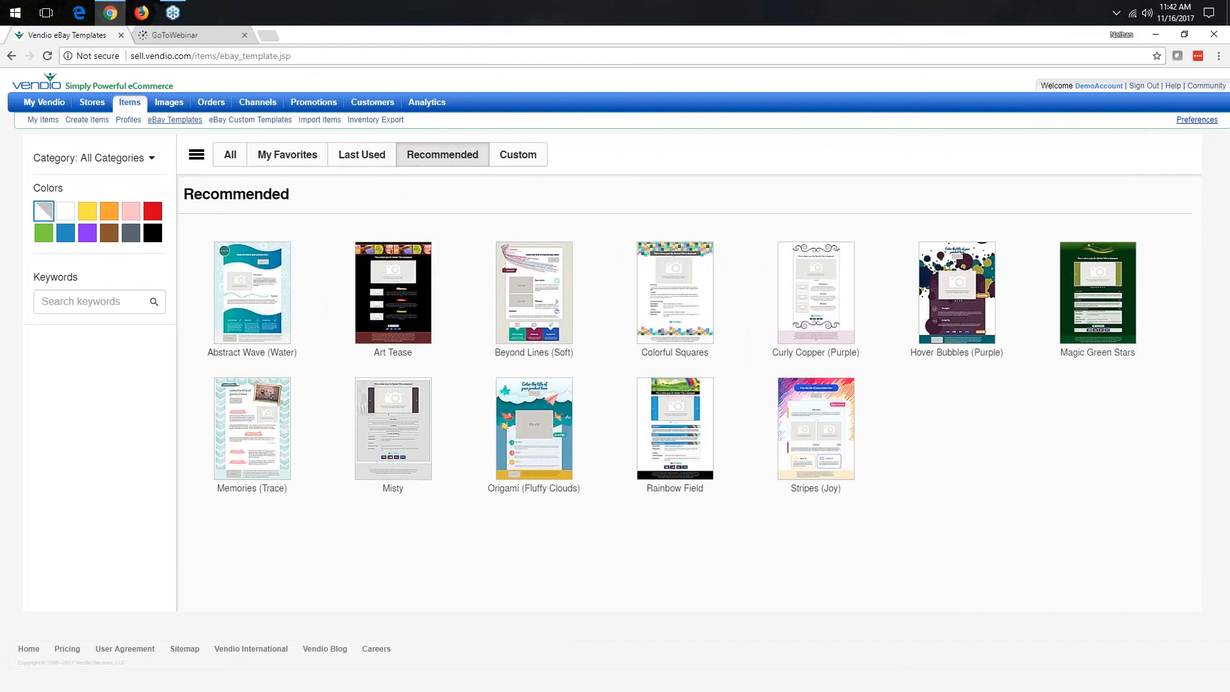
pyautogui.click(228, 158)
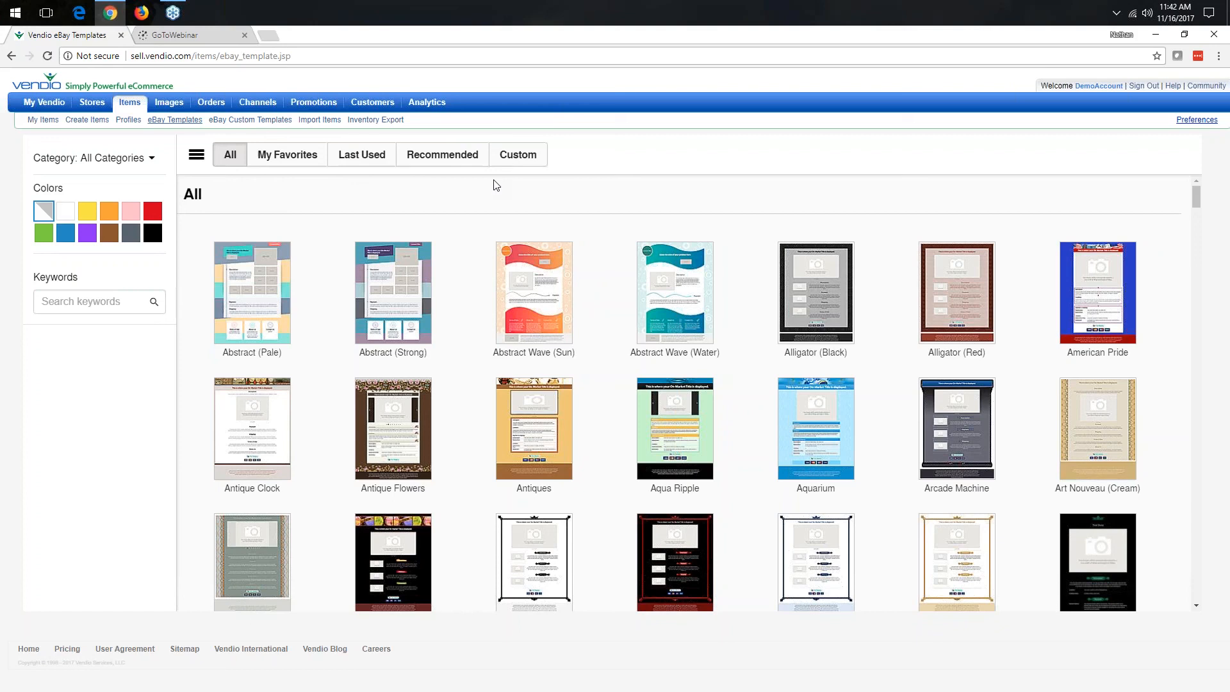
# - Open the eBay Gallery settings and review the image selection options and the color section with its gallery preview
pyautogui.moveTo(260, 108)
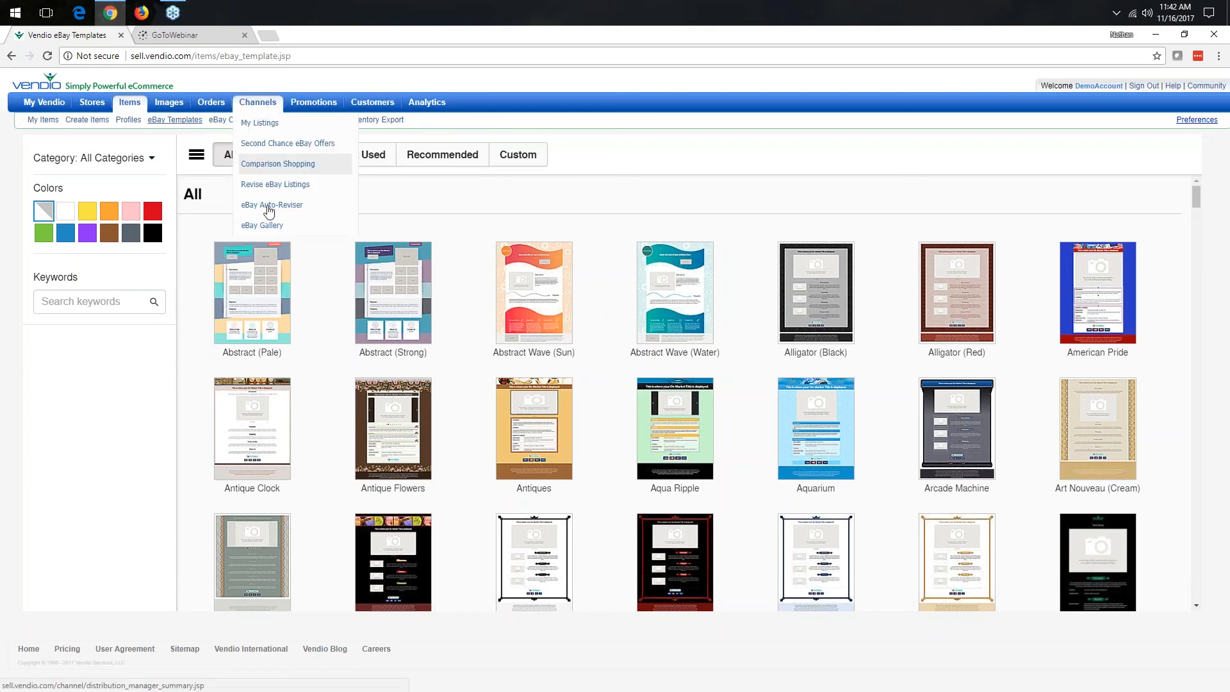
pyautogui.click(269, 228)
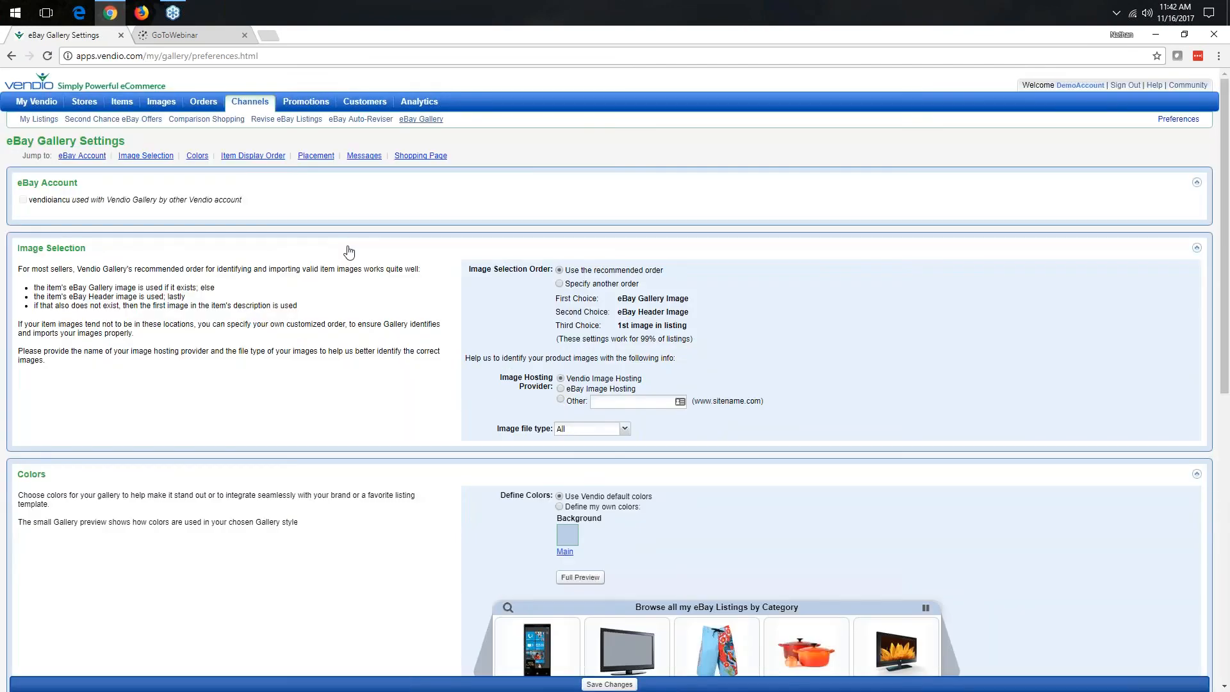
pyautogui.scroll(-3, 349, 250)
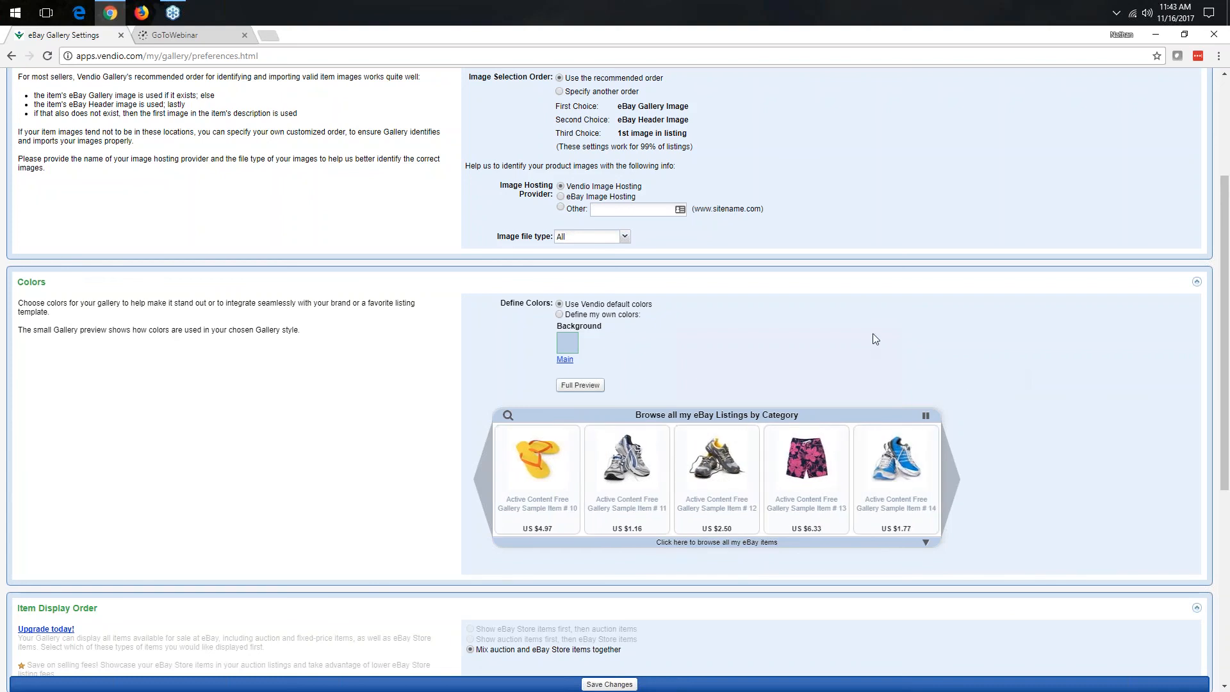
pyautogui.scroll(1, 816, 299)
pyautogui.scroll(-1, 816, 301)
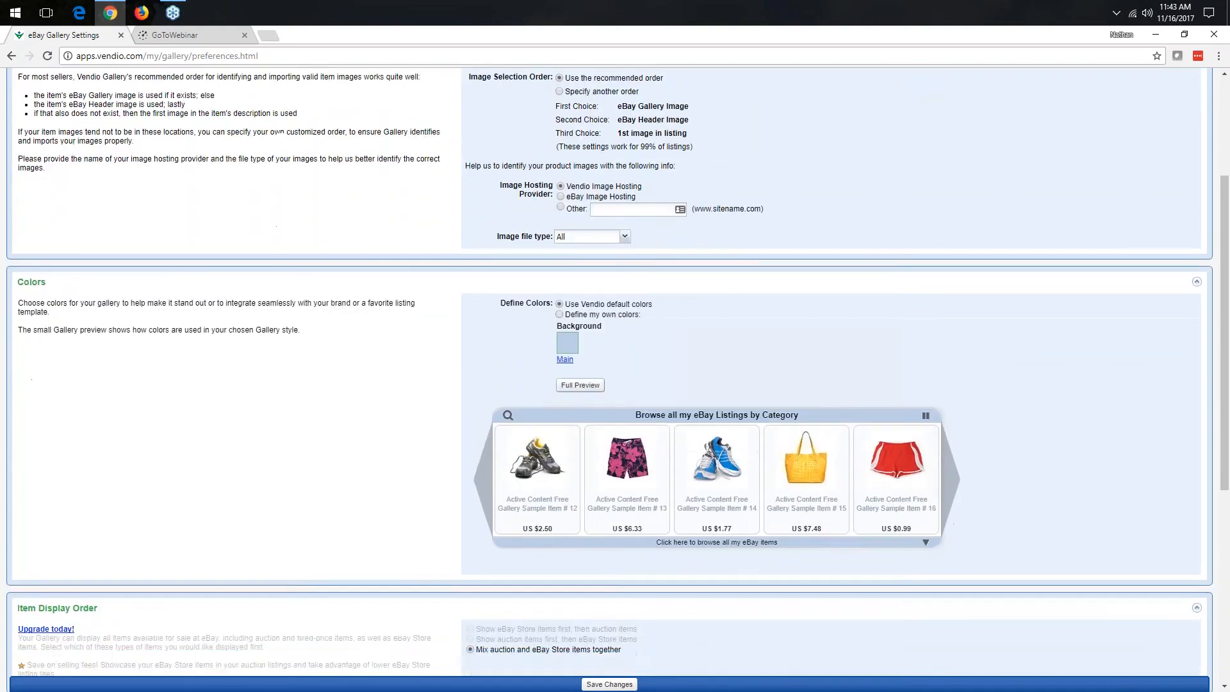
pyautogui.scroll(-1, 582, 205)
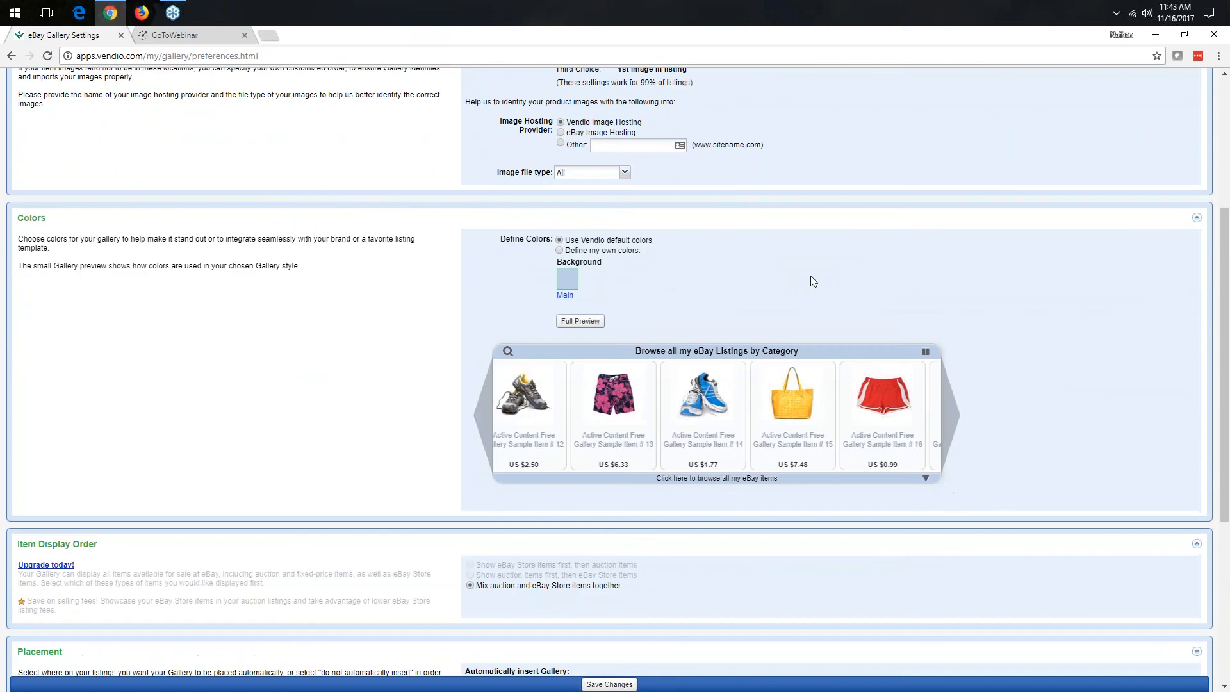
# - Set the eBay Gallery's main background color to red #FF0F3F
pyautogui.click(567, 282)
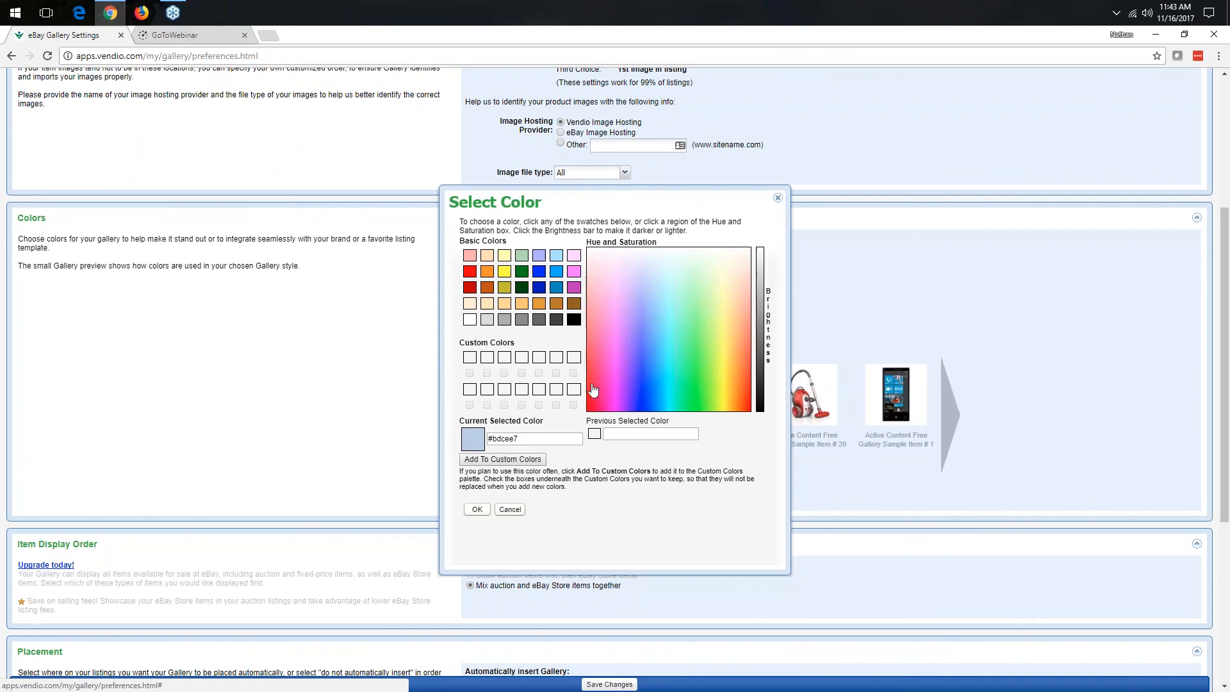
pyautogui.click(590, 408)
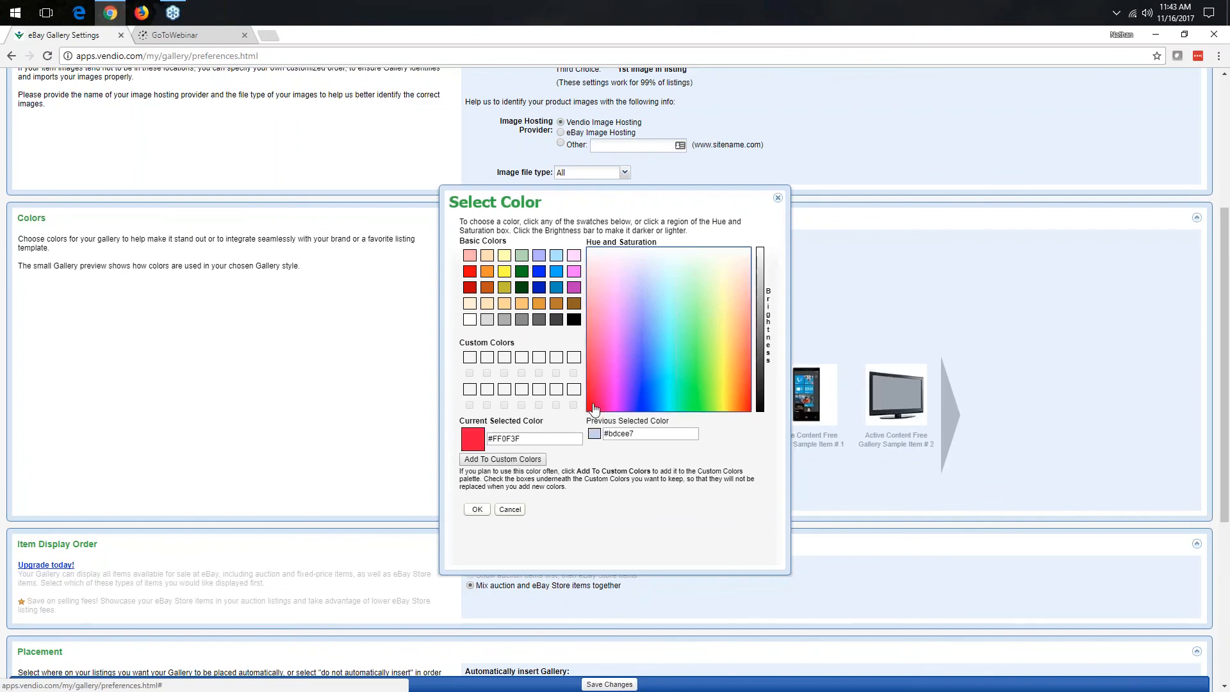
pyautogui.click(477, 509)
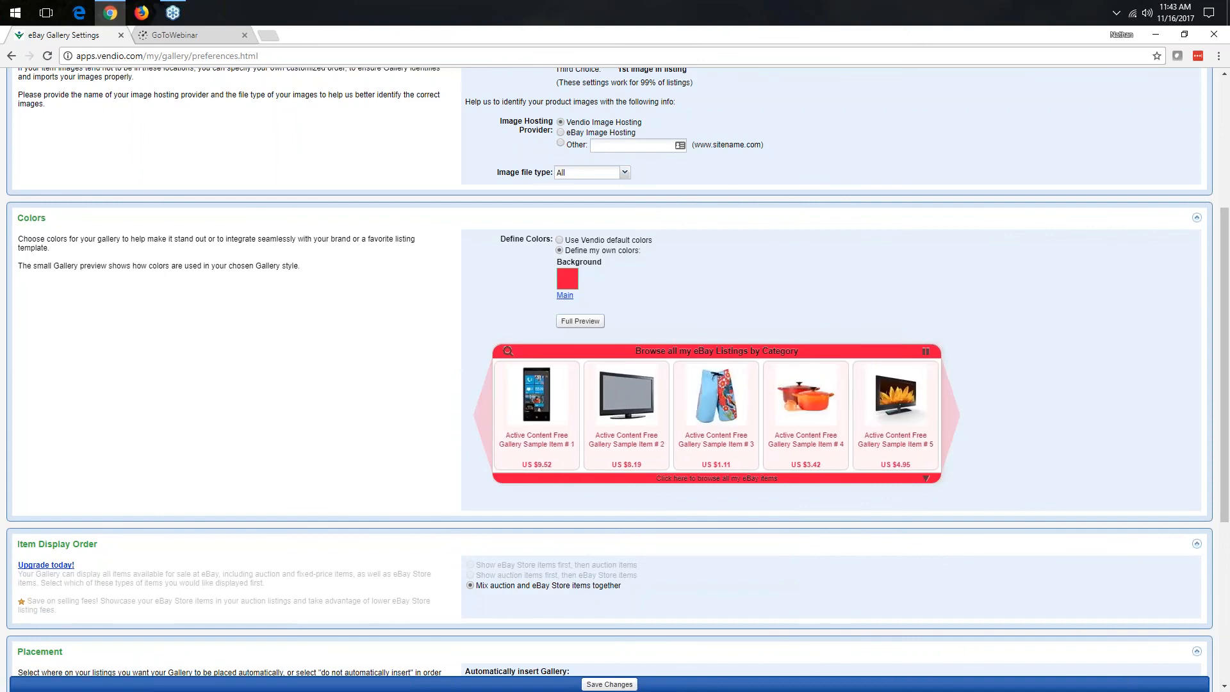
# - Open the Sold Items page, compare all orders with those needing shipment, and leave the list filtered to Needing Shipment
pyautogui.scroll(4, 434, 216)
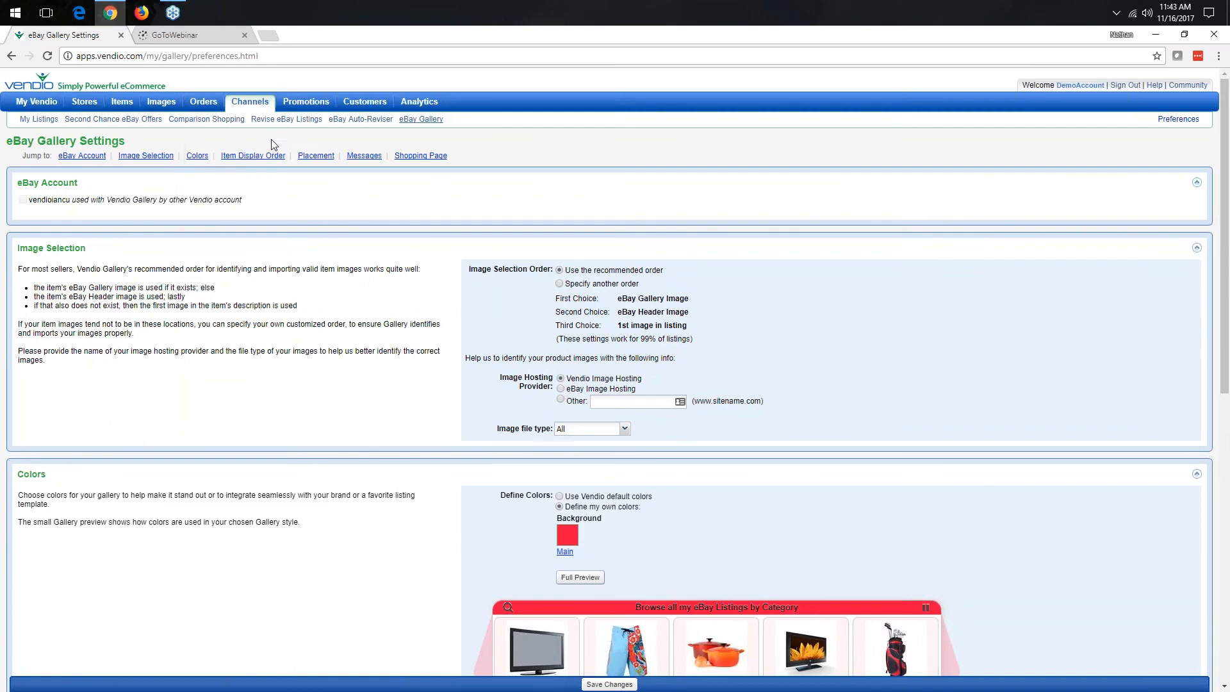
pyautogui.moveTo(204, 103)
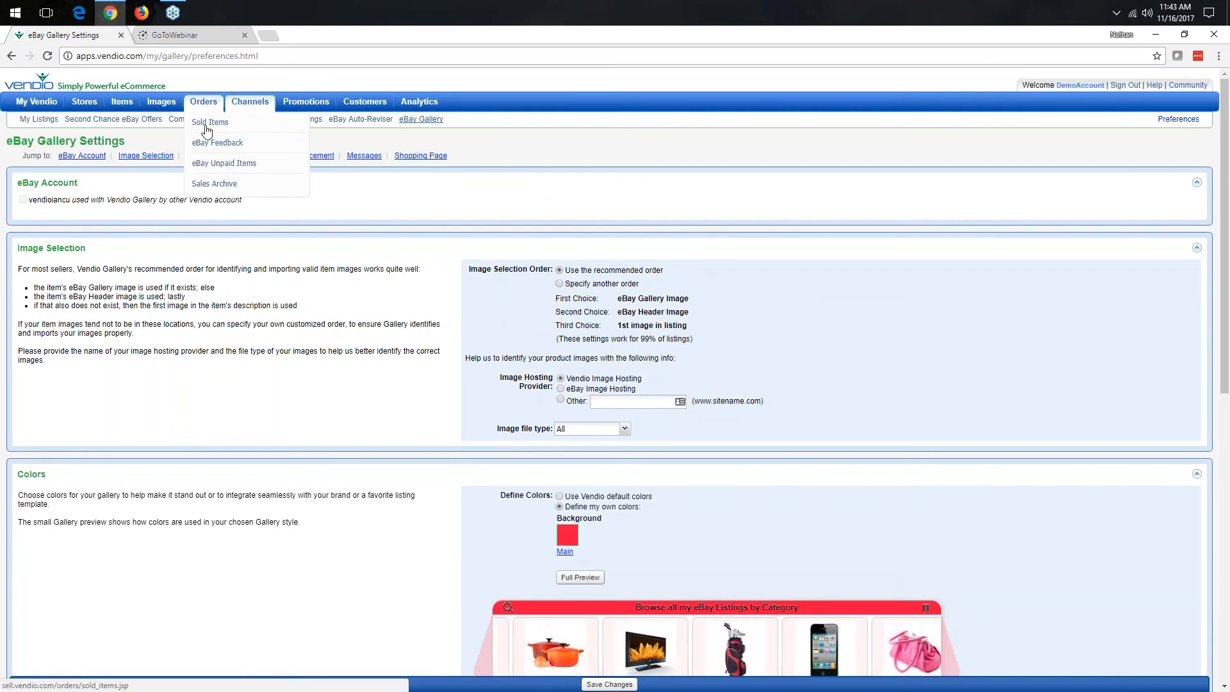
pyautogui.click(207, 123)
pyautogui.click(663, 124)
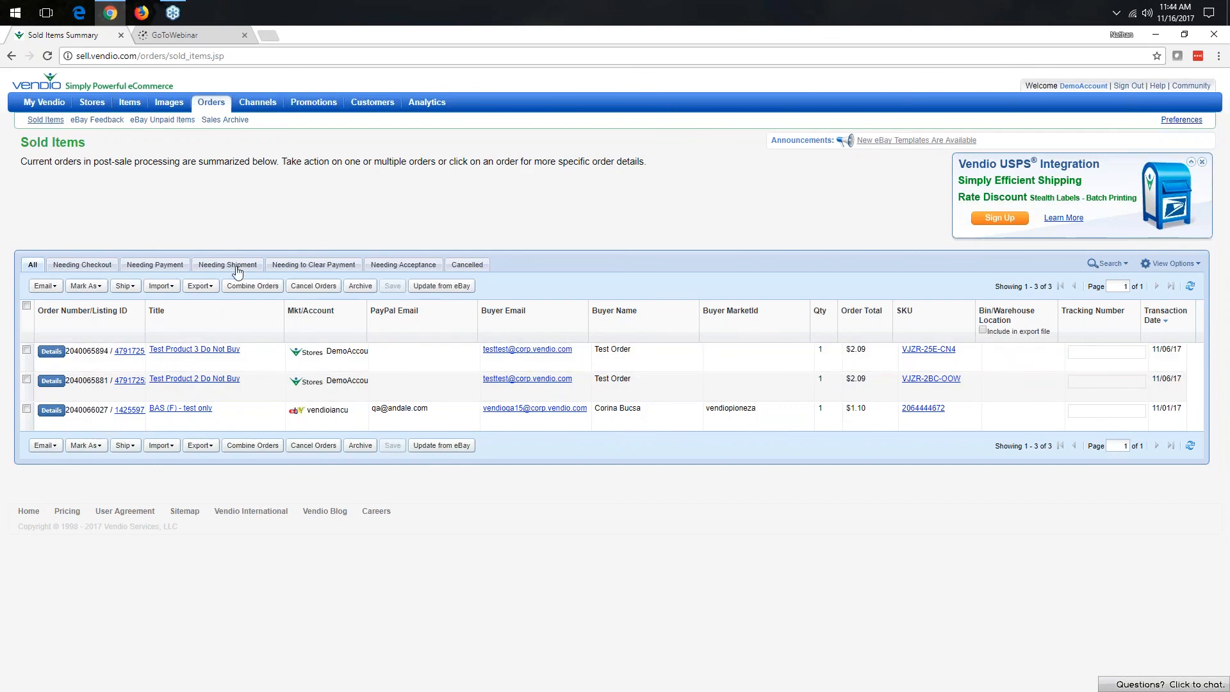
pyautogui.click(230, 269)
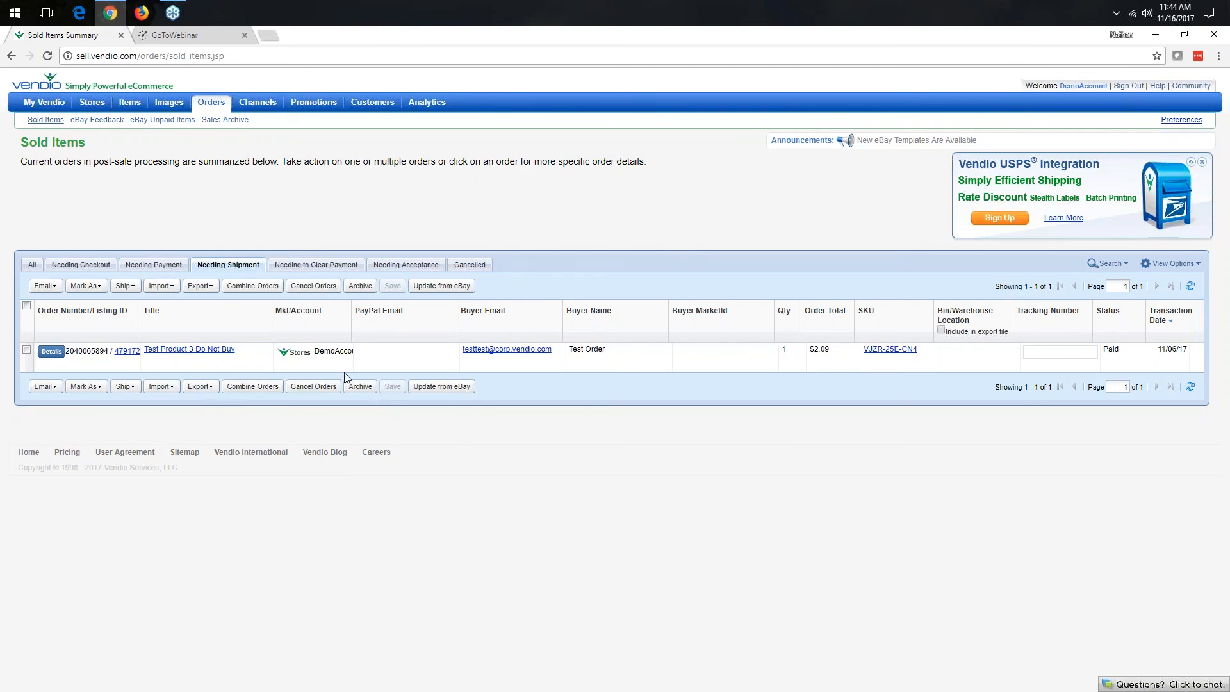
pyautogui.click(32, 265)
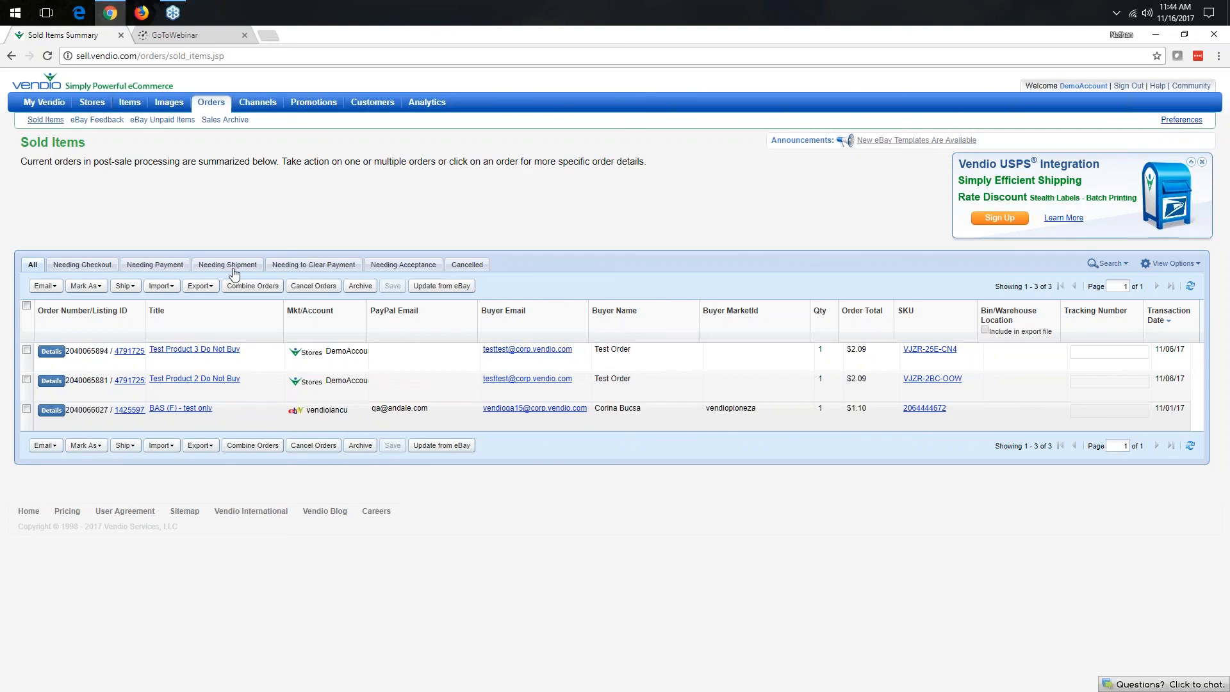
pyautogui.click(235, 274)
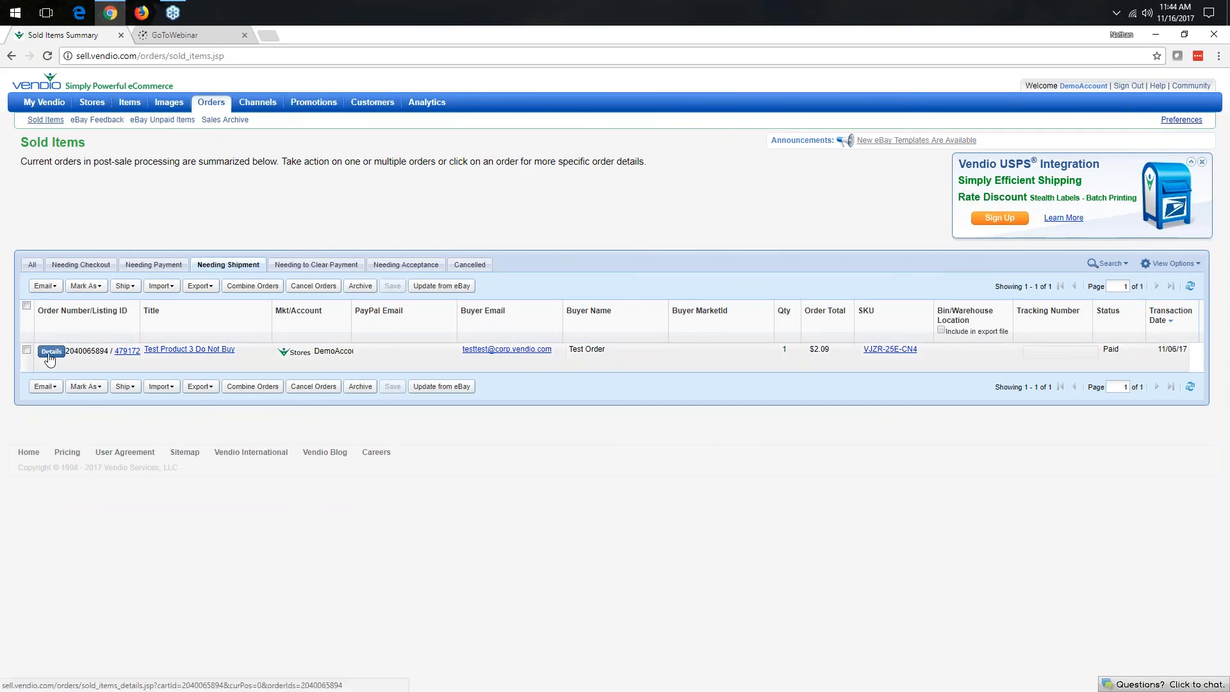
# - Open the details of the Test Product 3 Do Not Buy order and review its order info, items, payment and shipment sections
pyautogui.click(52, 351)
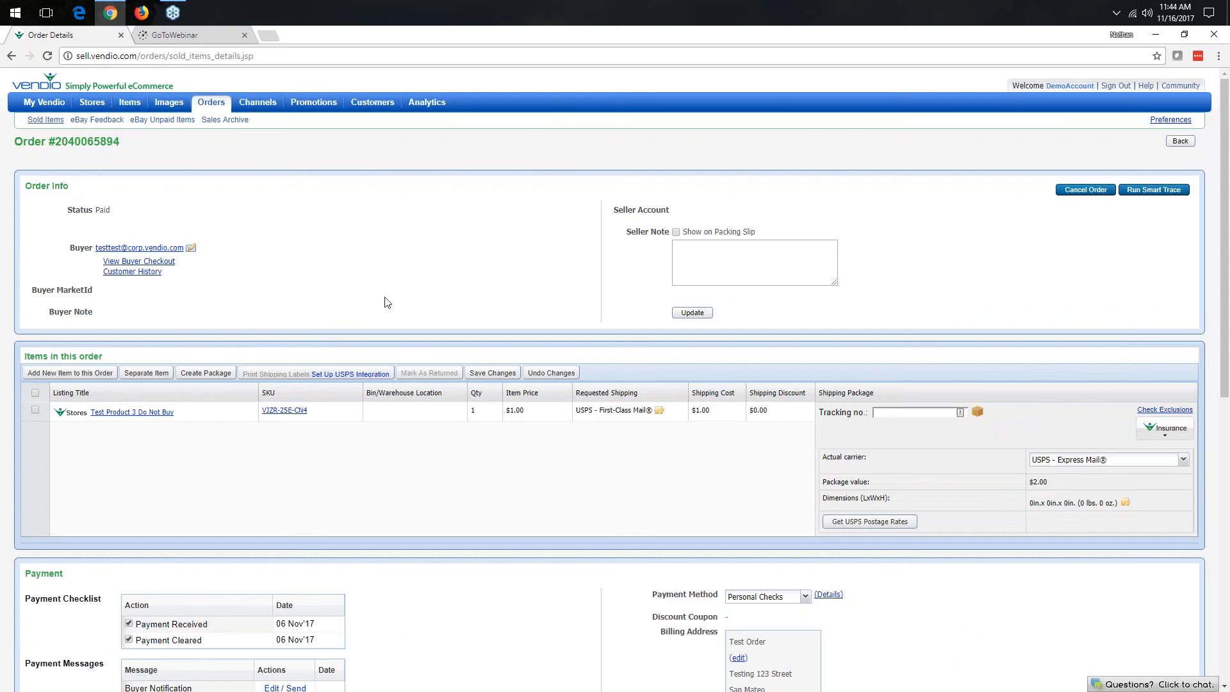
pyautogui.scroll(-1, 480, 313)
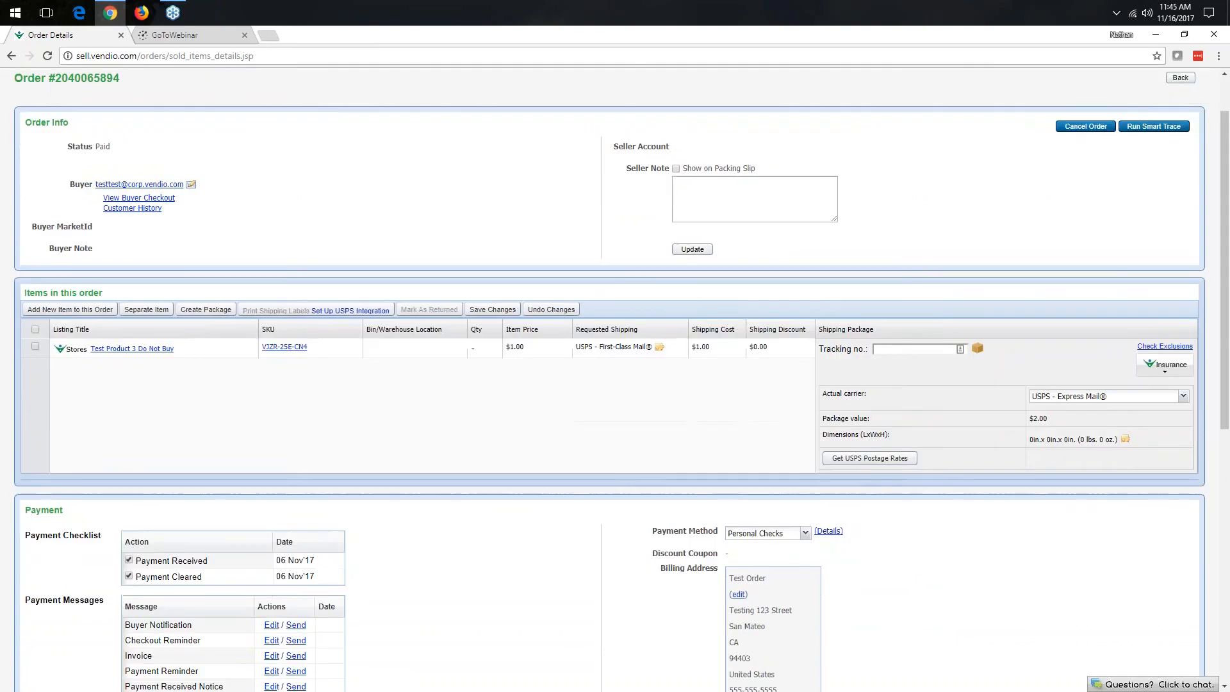
pyautogui.scroll(-4, 608, 378)
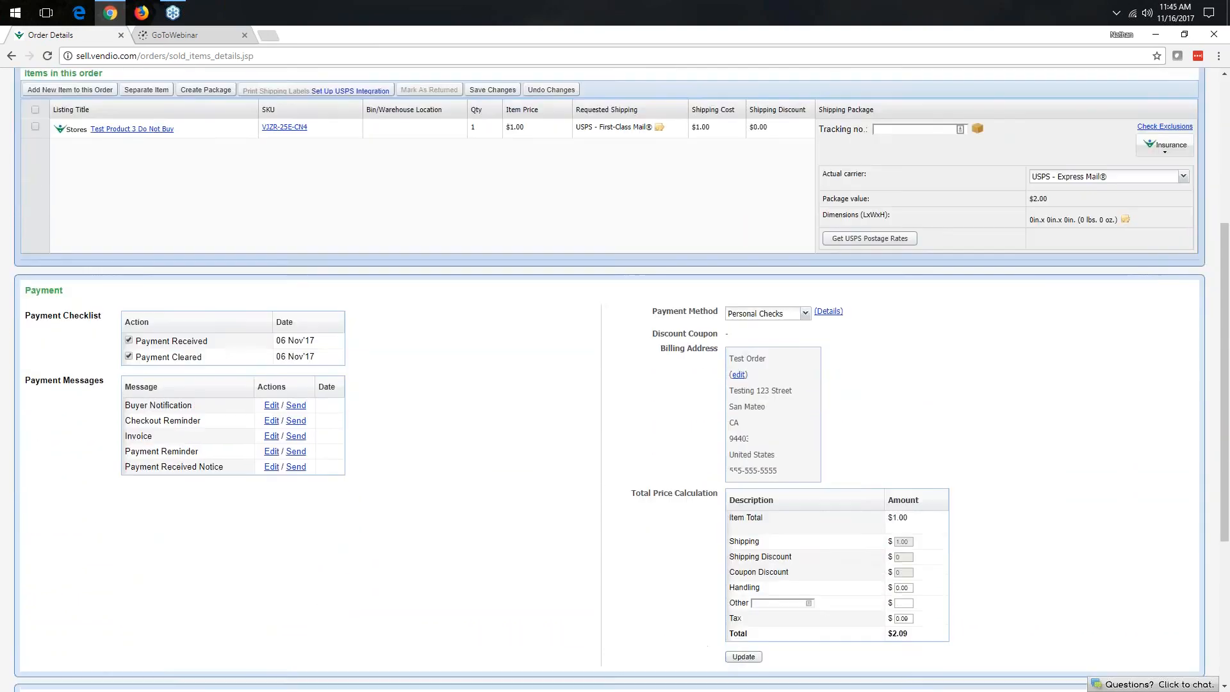
pyautogui.scroll(-5, 465, 368)
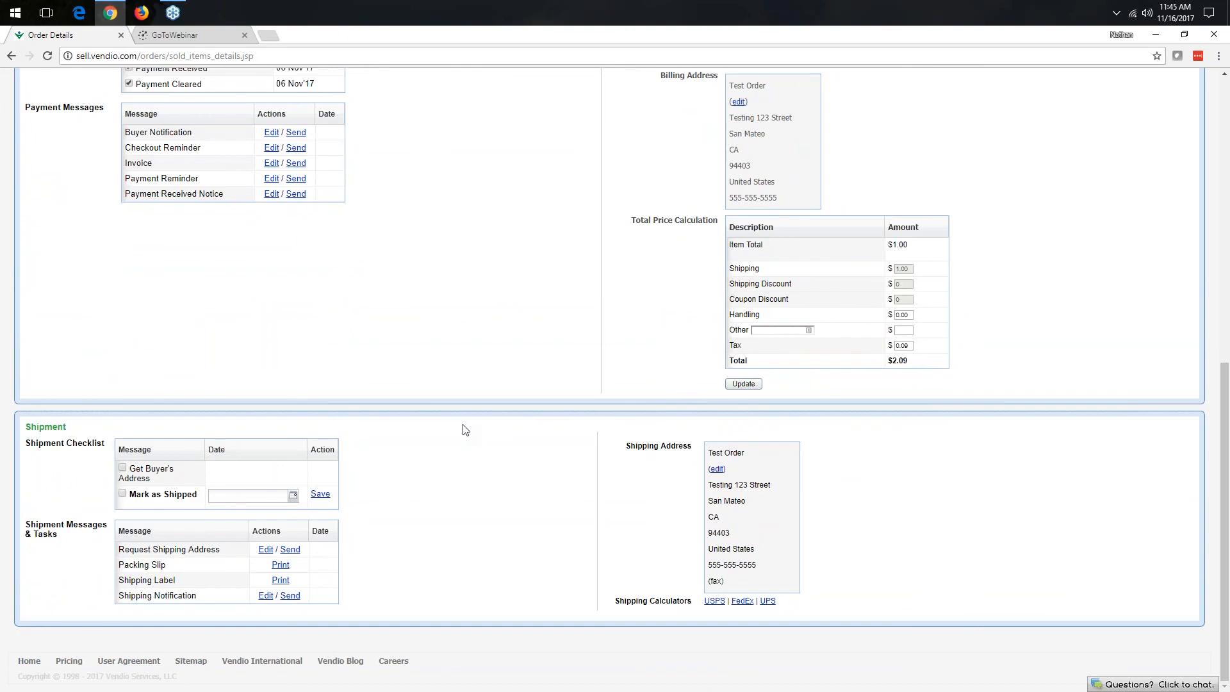
pyautogui.scroll(10, 463, 425)
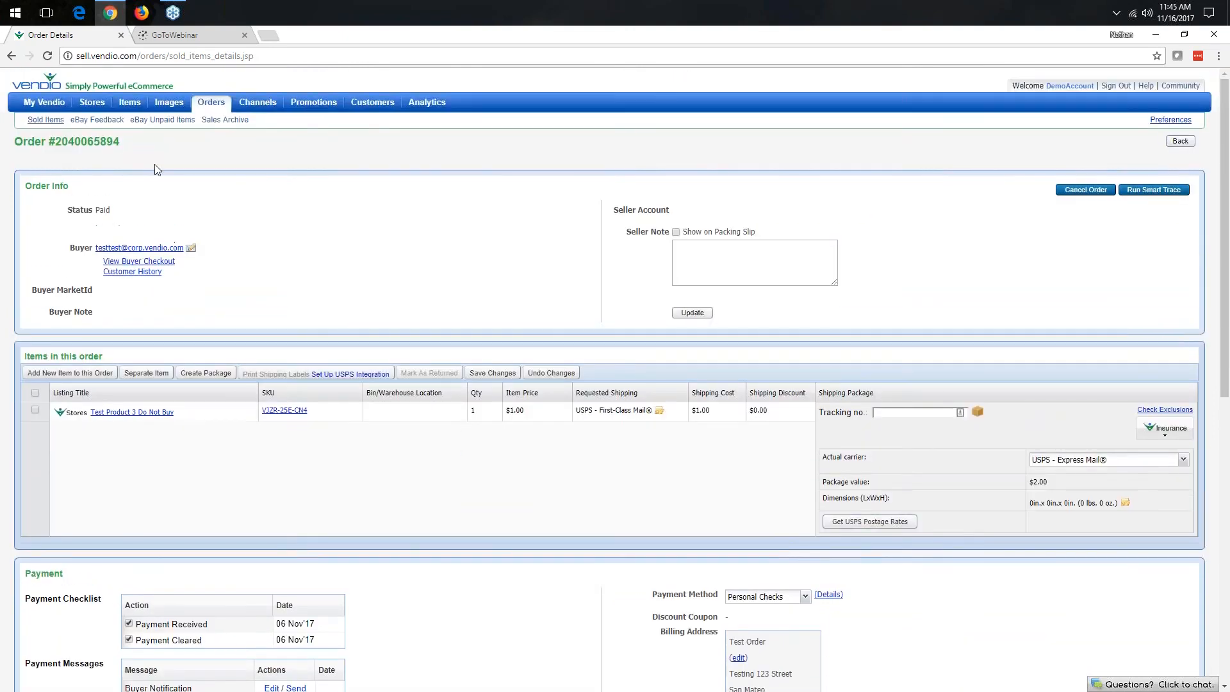
# - Return to Sold Items filtered to Needing Shipment, select the Test Product 3 order and review its shipping print options
pyautogui.click(215, 123)
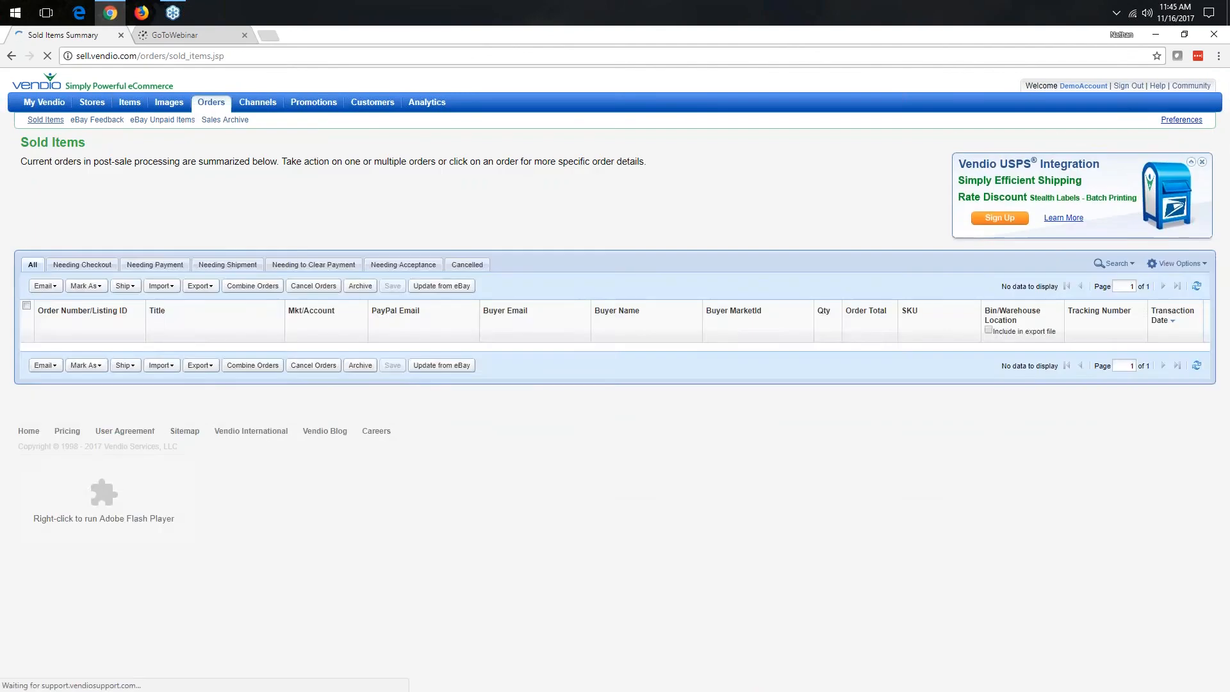
pyautogui.click(228, 264)
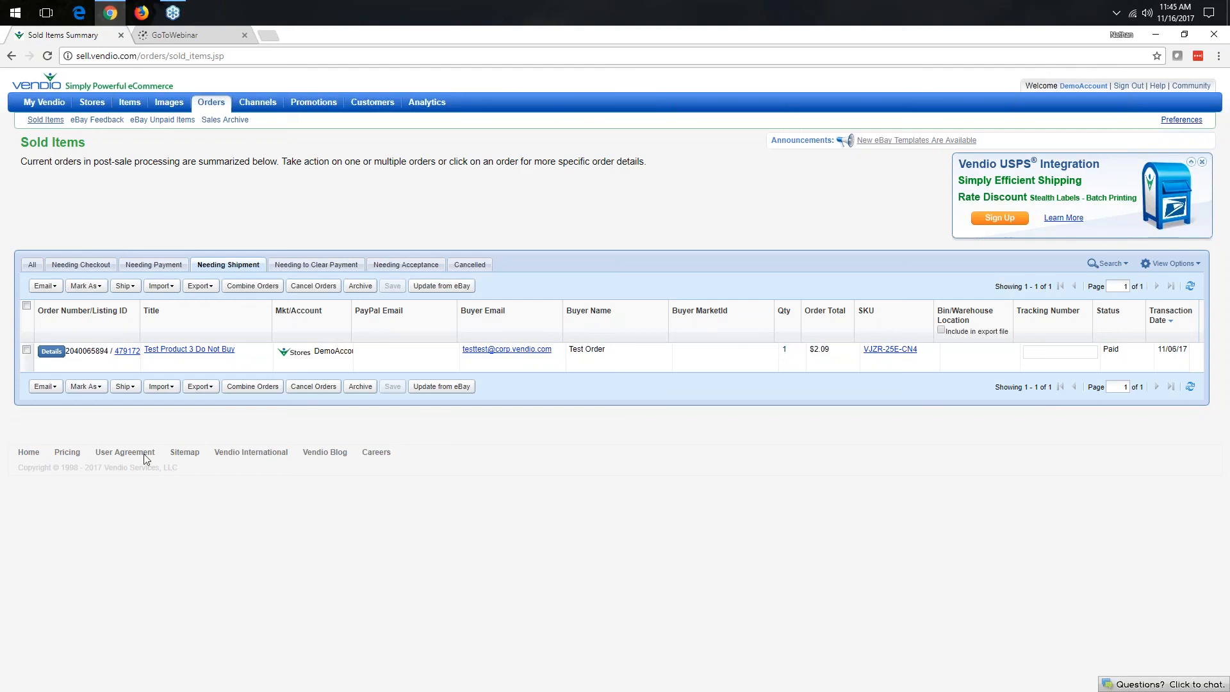
pyautogui.click(26, 350)
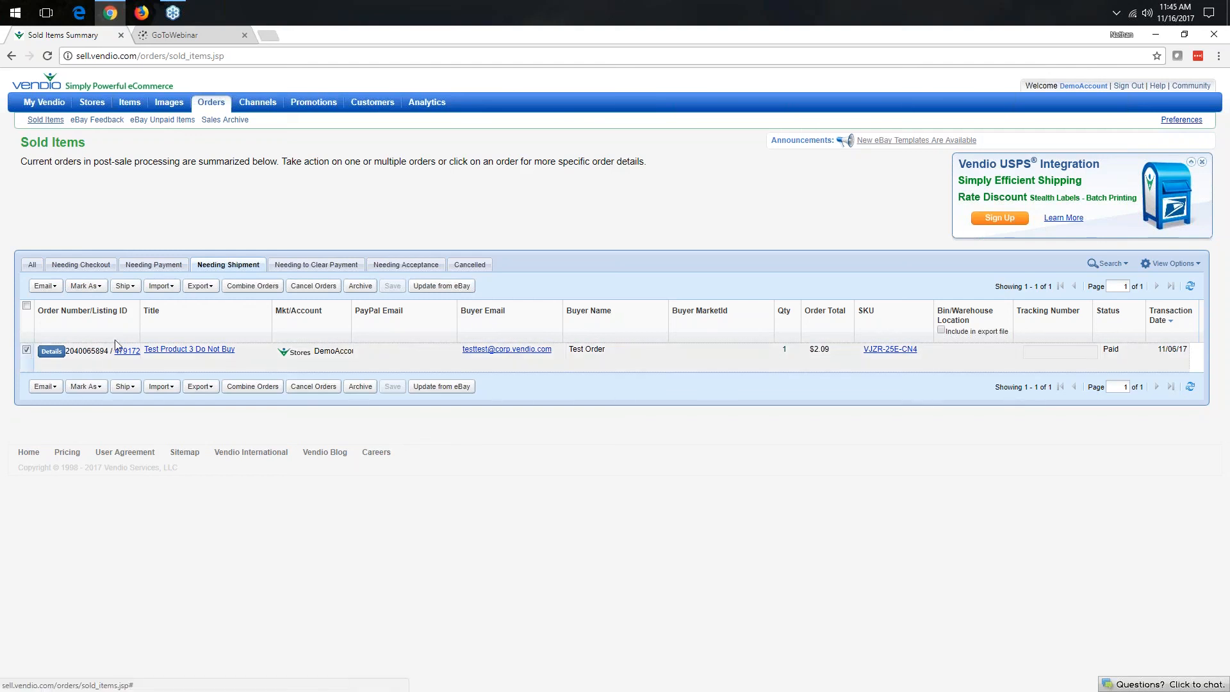
pyautogui.click(124, 286)
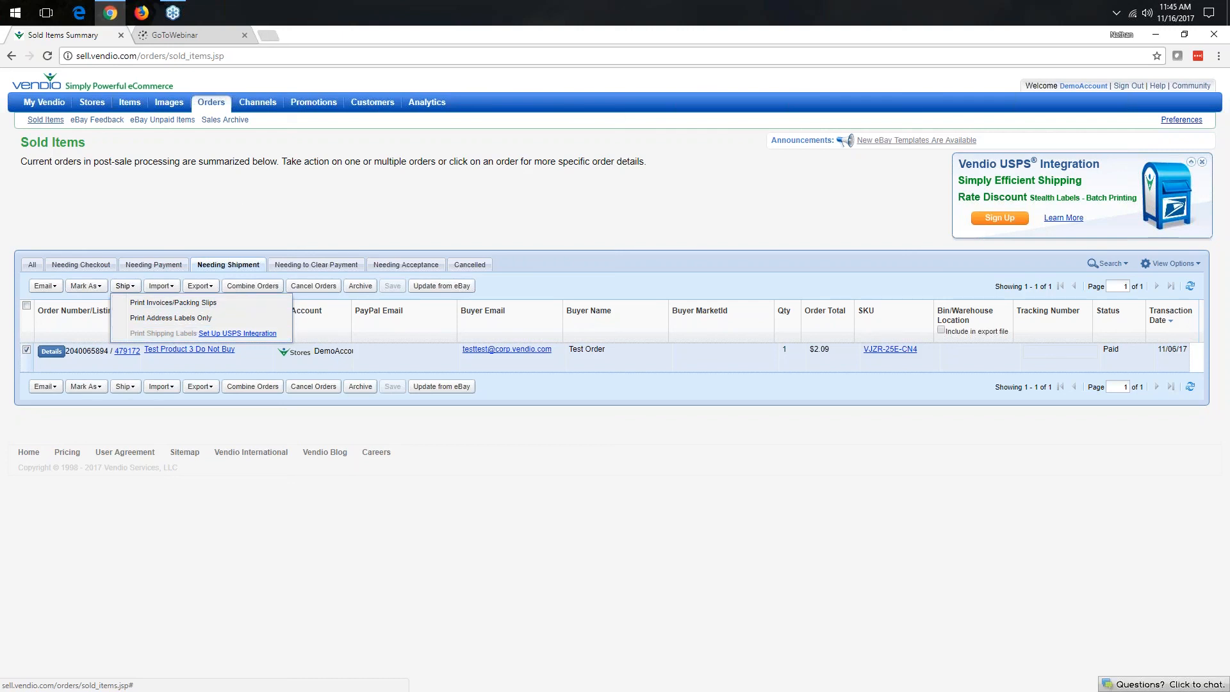
pyautogui.click(244, 212)
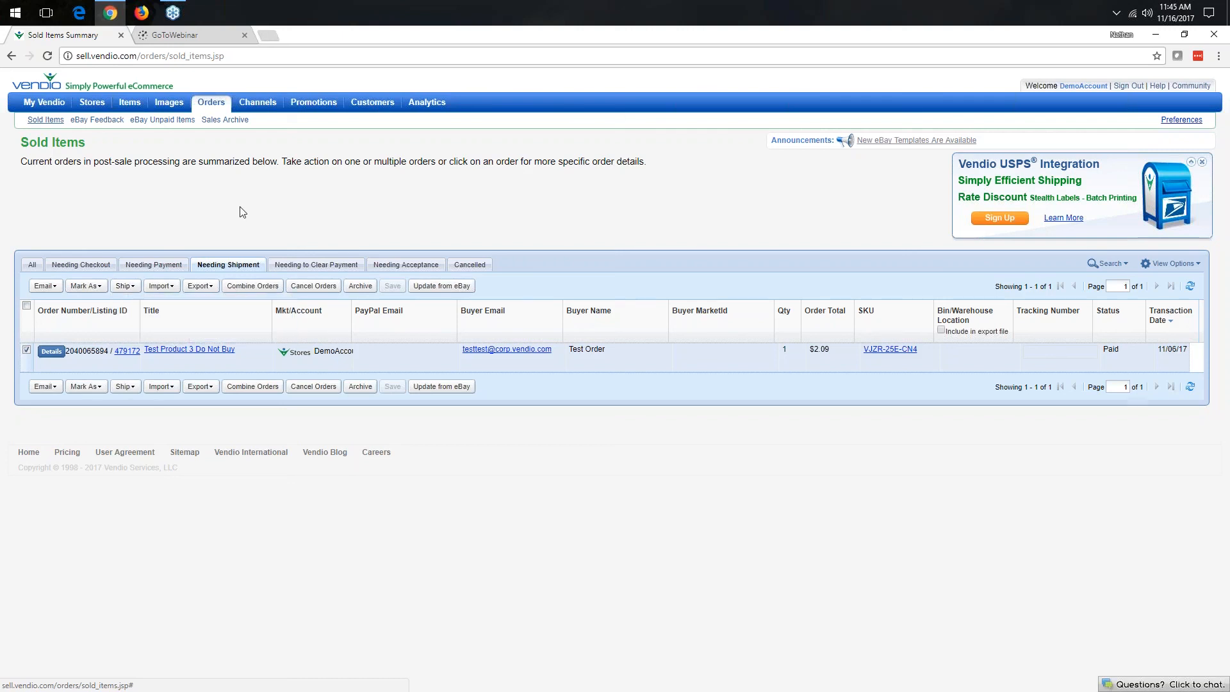
# - Review the shipping info export formats and the tracking info import options for the selected order
pyautogui.click(204, 286)
pyautogui.moveTo(213, 318)
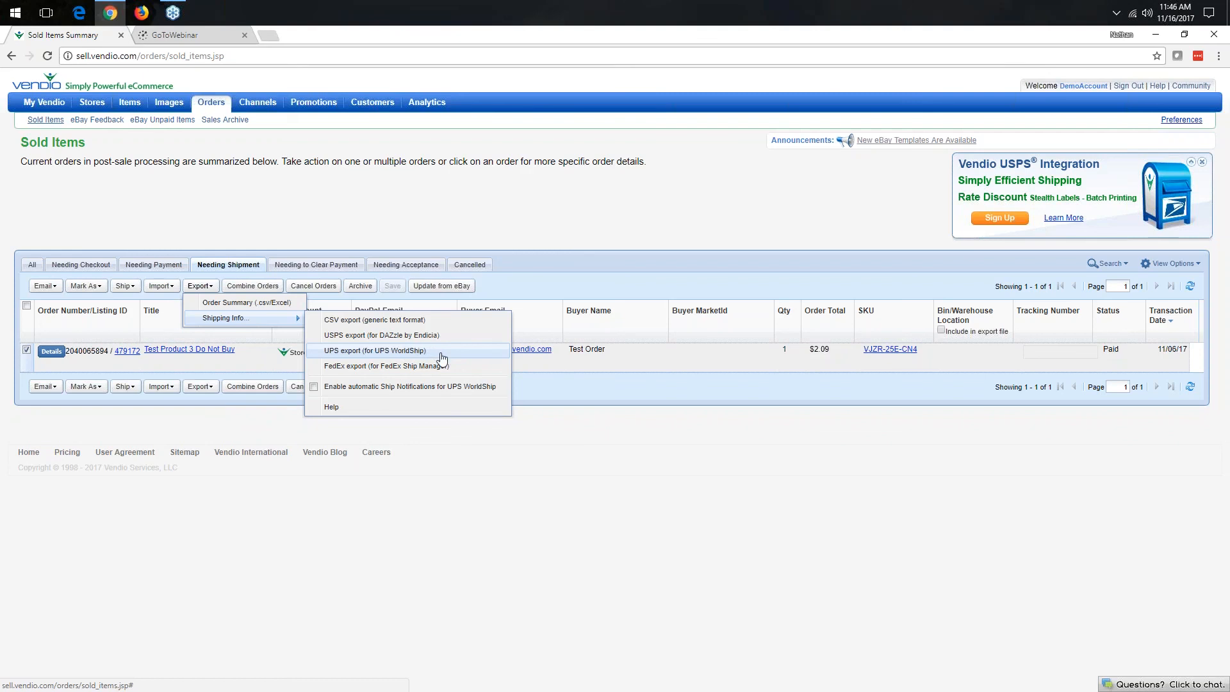
pyautogui.click(54, 411)
pyautogui.click(27, 349)
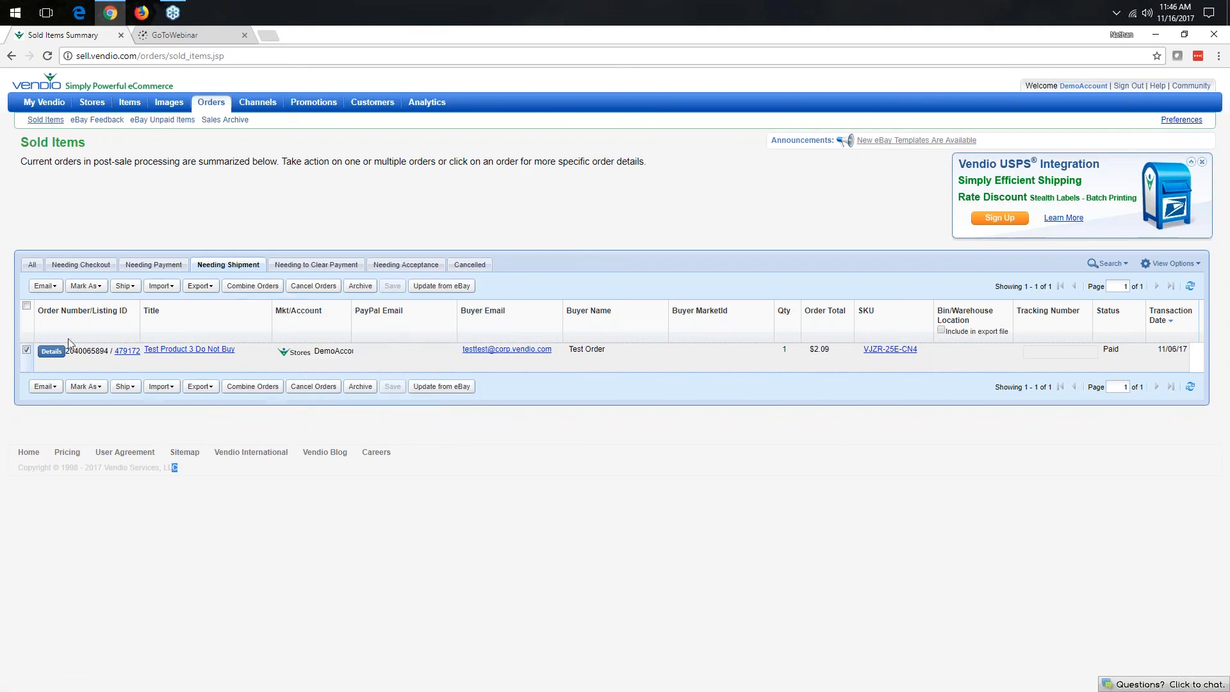
pyautogui.click(164, 288)
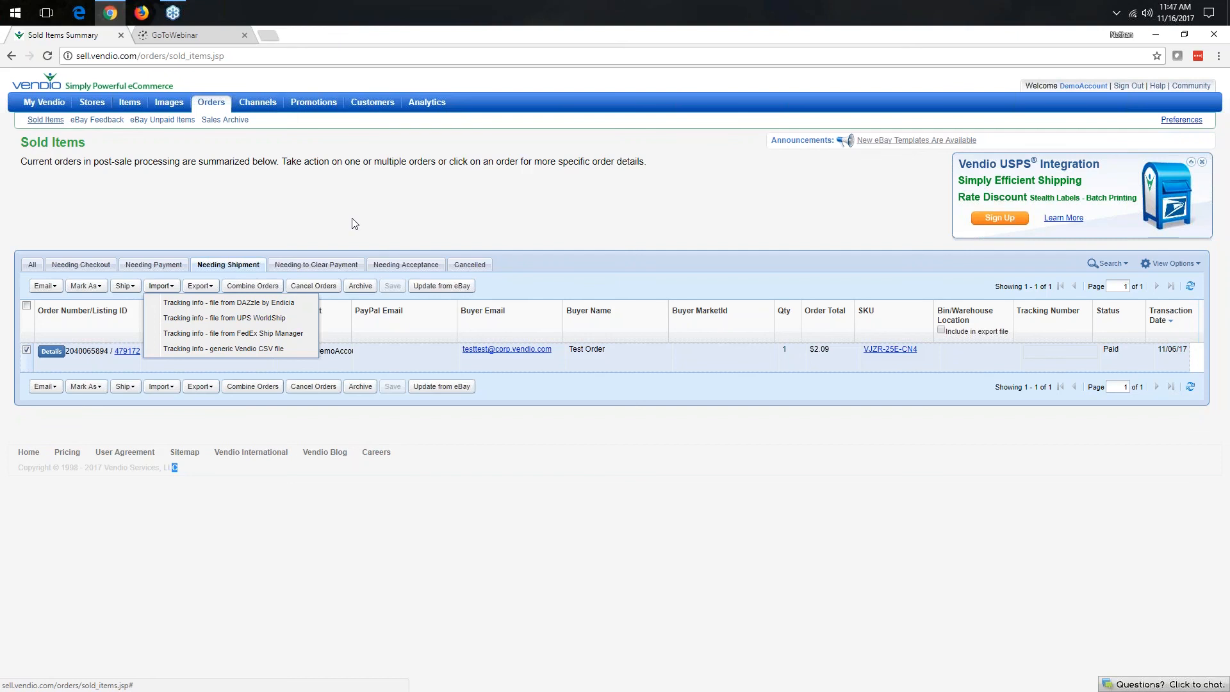
# - View the eBay Feedback page with orders needing feedback for the buyer, and open the My Images library
pyautogui.moveTo(211, 103)
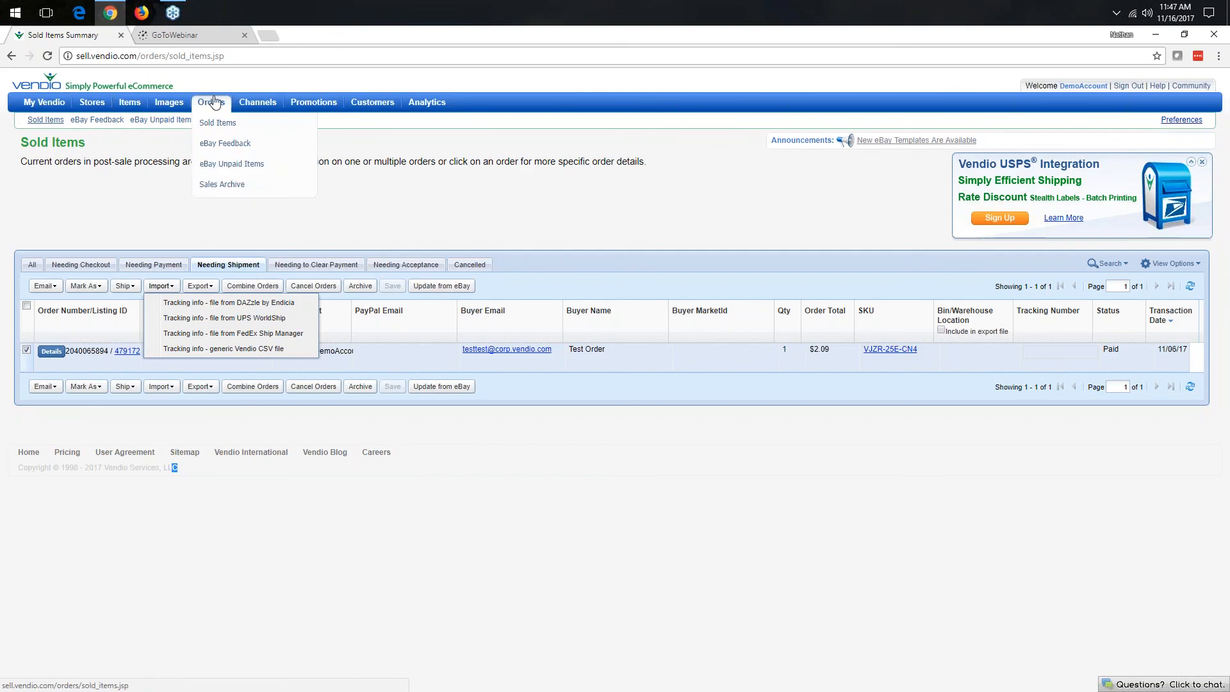
pyautogui.click(218, 143)
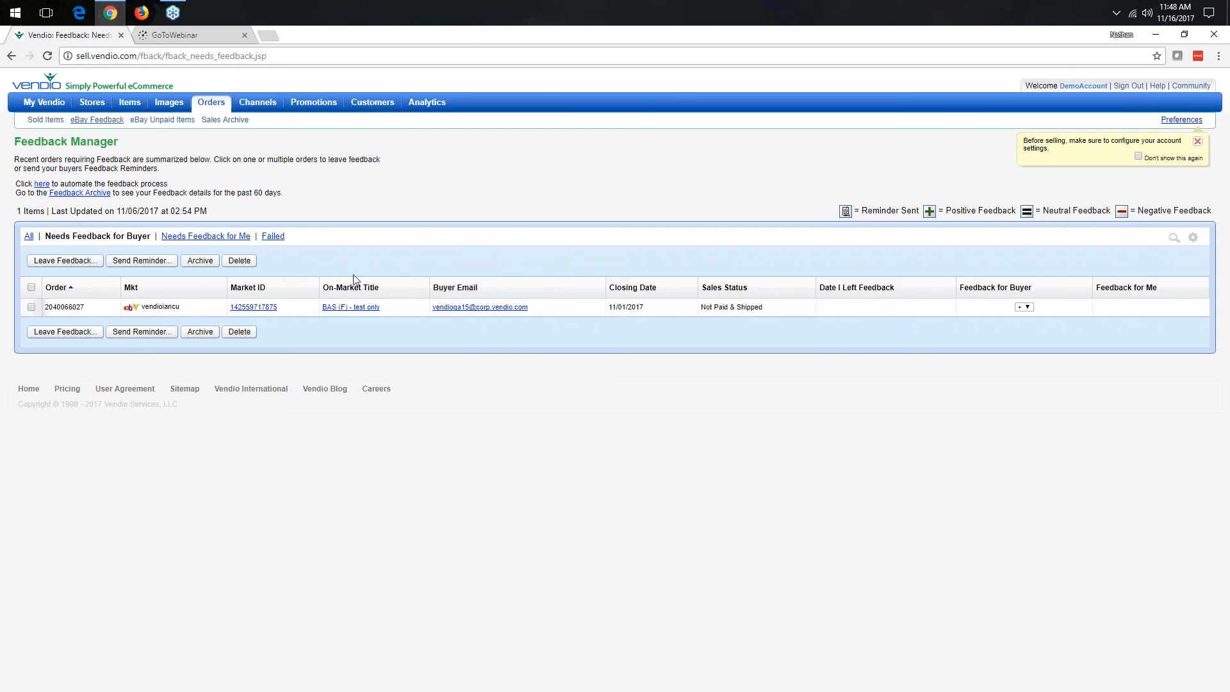
pyautogui.moveTo(170, 104)
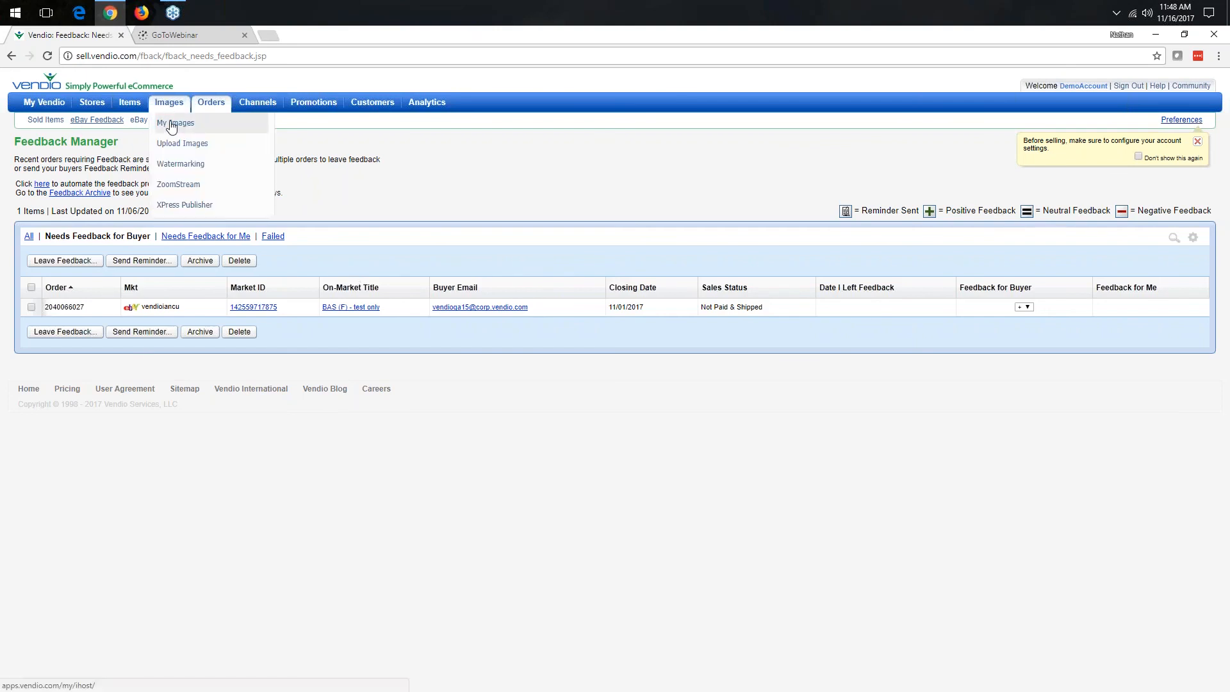
pyautogui.click(172, 124)
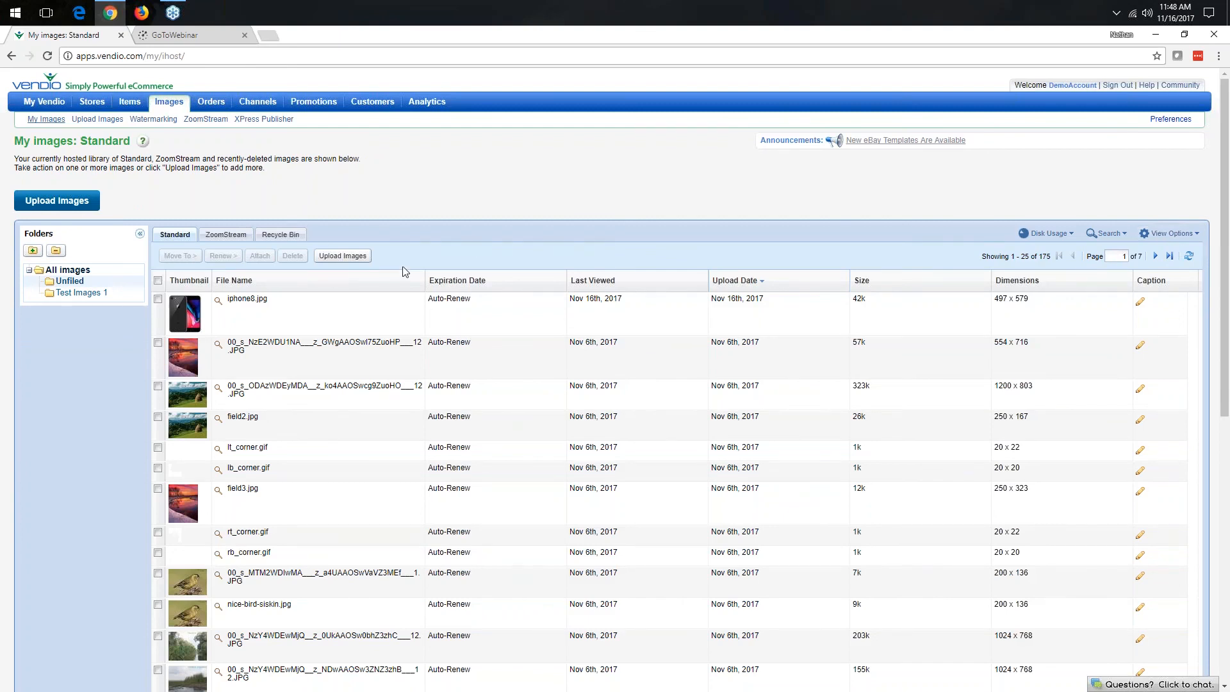
# - Open the image upload form and review its folder and resize options, leaving the size at Original size
pyautogui.click(347, 263)
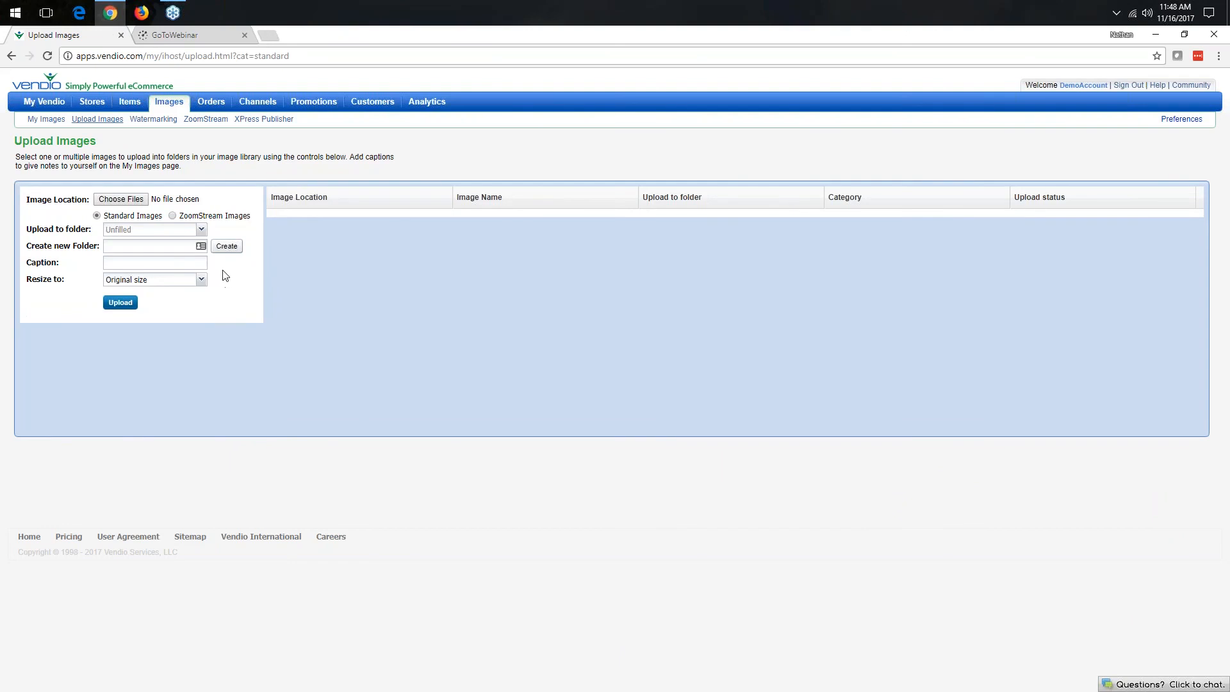
pyautogui.click(201, 229)
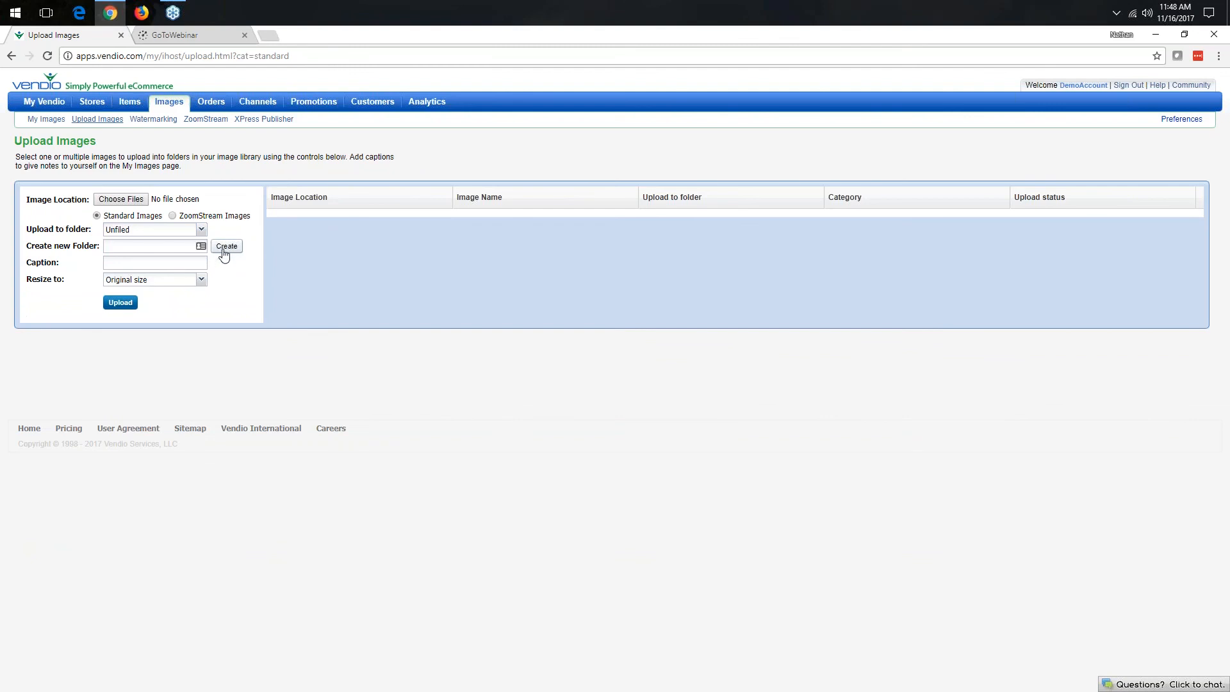
pyautogui.click(202, 280)
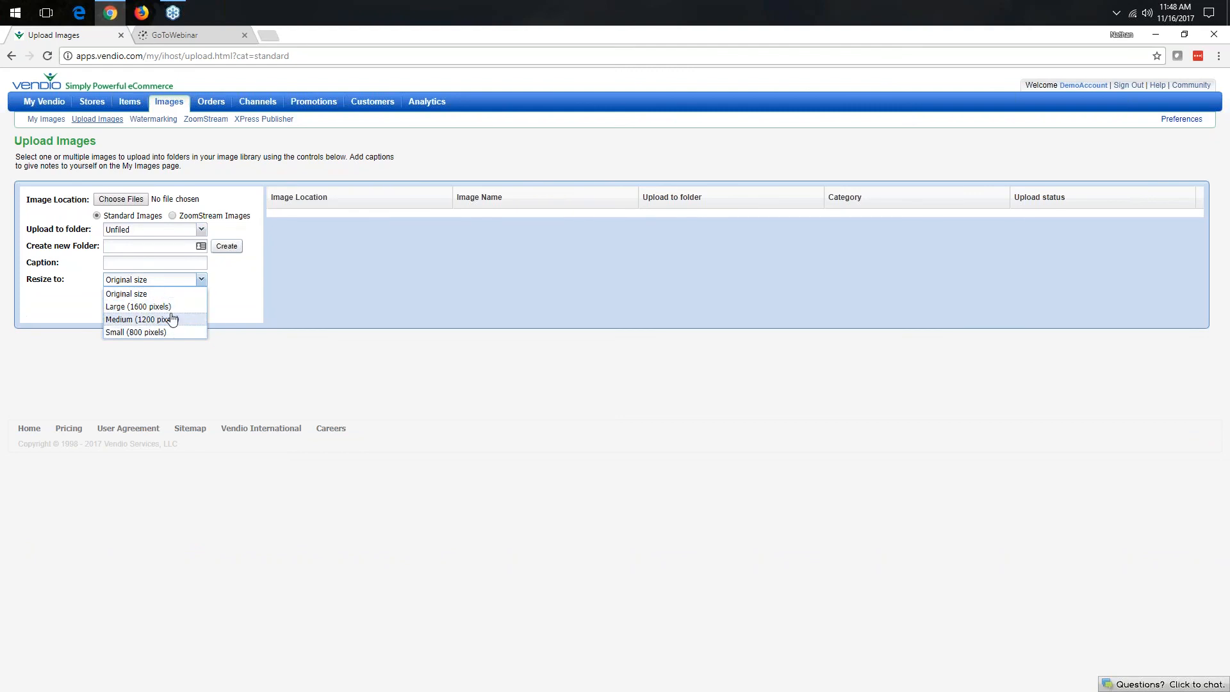
pyautogui.click(233, 313)
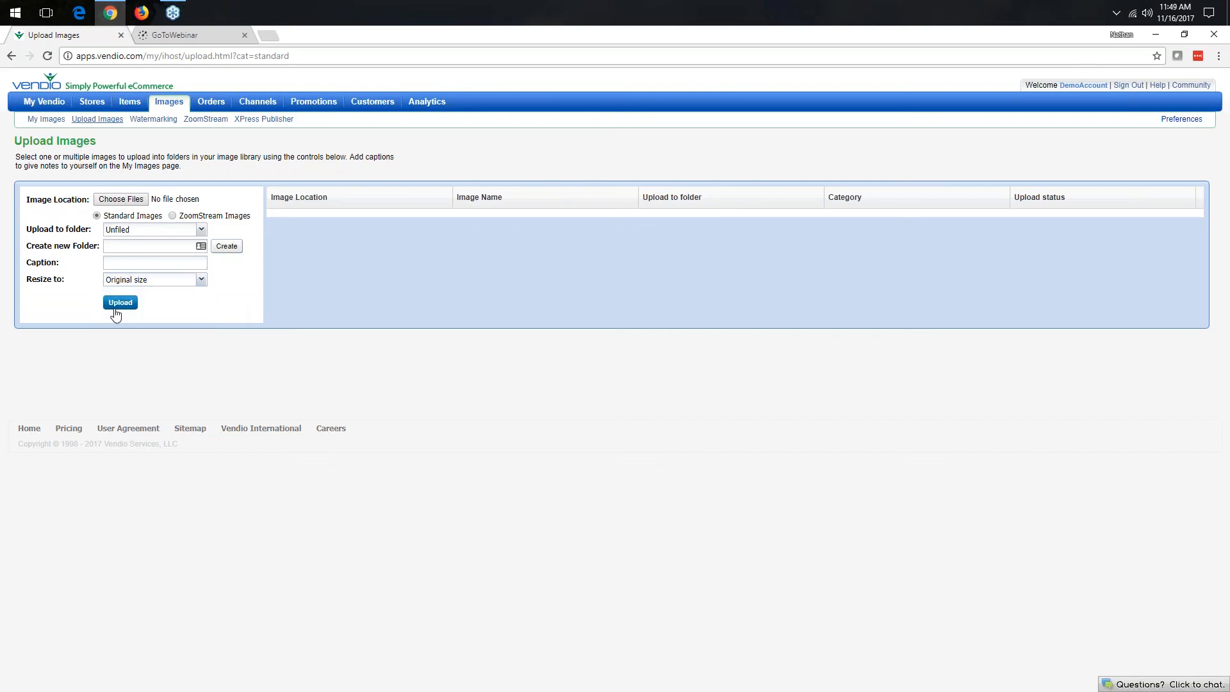
# - Open the image preferences, review the auto-delete period and auto-renew settings, and leave without saving changes
pyautogui.click(1182, 119)
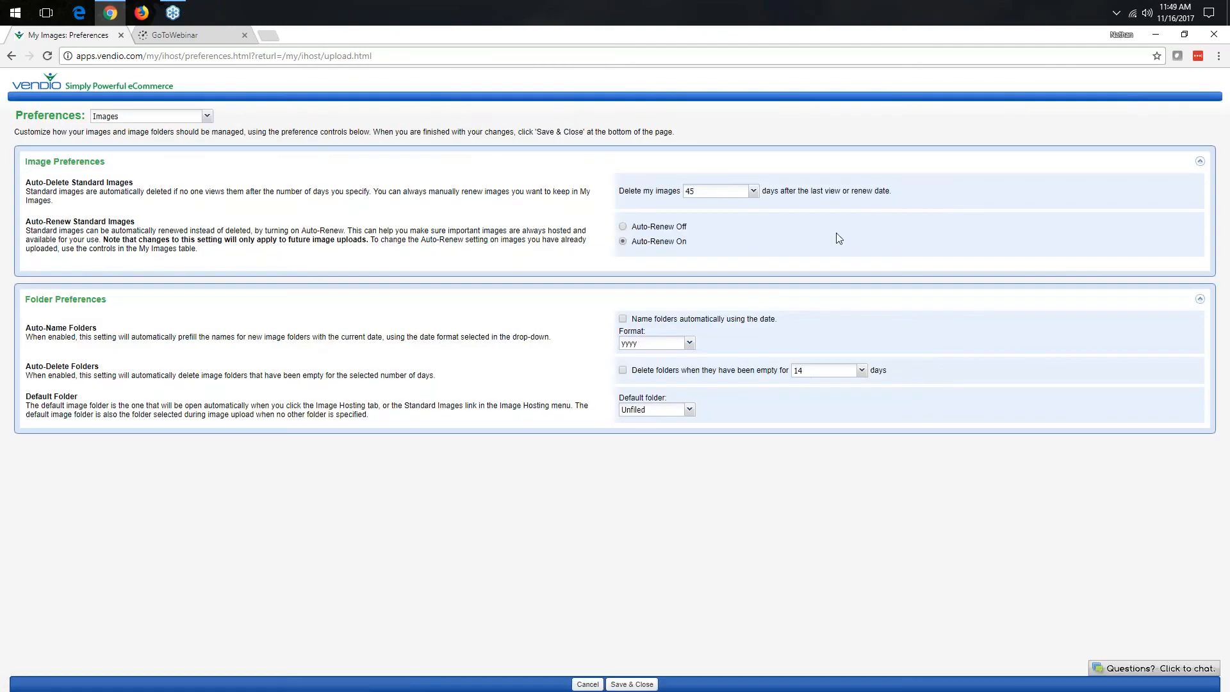
pyautogui.click(12, 56)
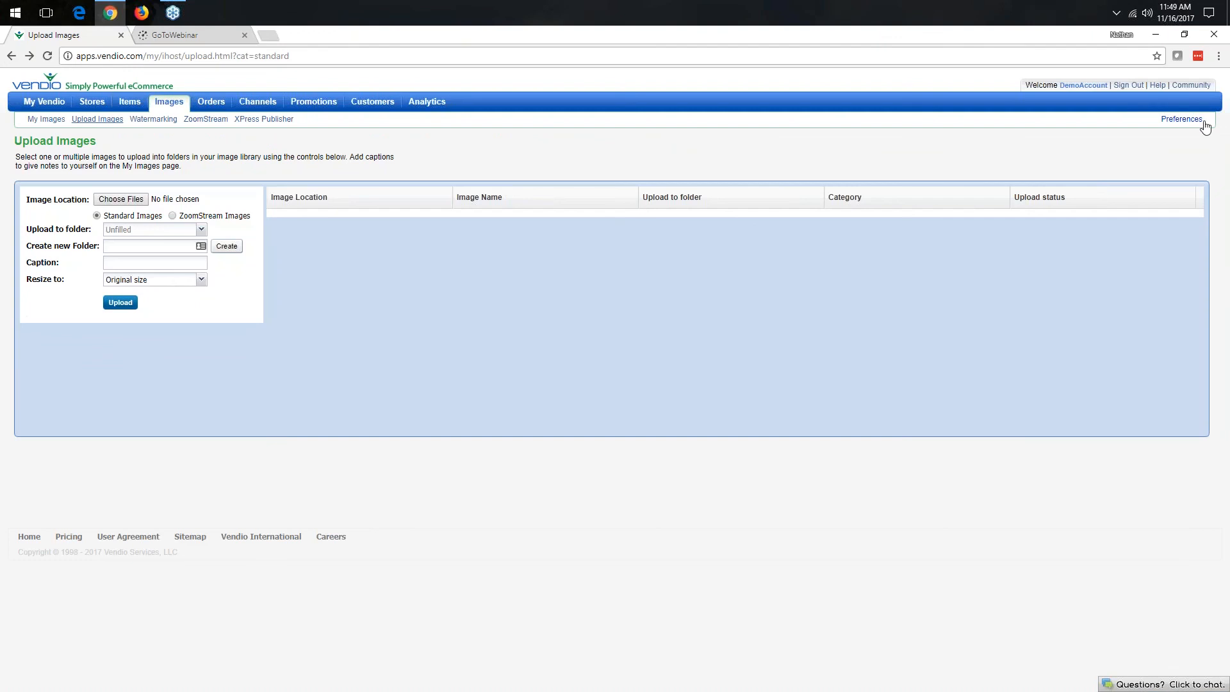
pyautogui.click(1179, 119)
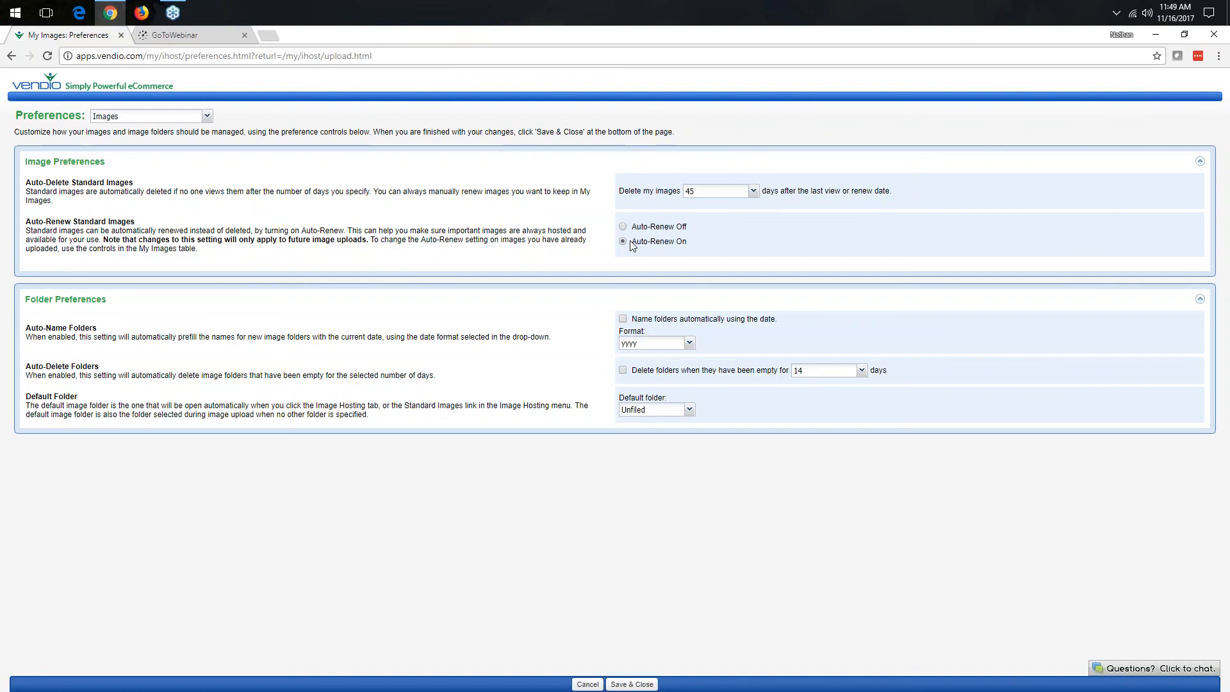
pyautogui.click(753, 191)
pyautogui.click(803, 225)
pyautogui.click(587, 684)
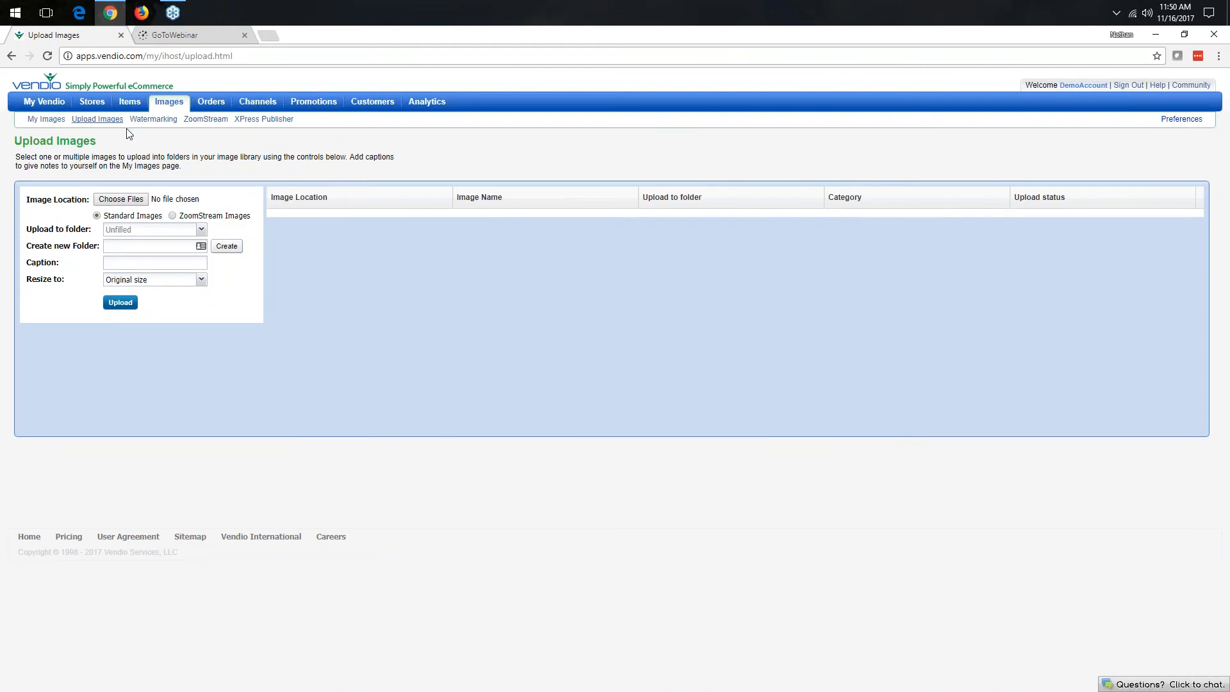
# - View the My Store page with its customization options and open the Vendio Store Applications page
pyautogui.moveTo(91, 103)
pyautogui.click(93, 125)
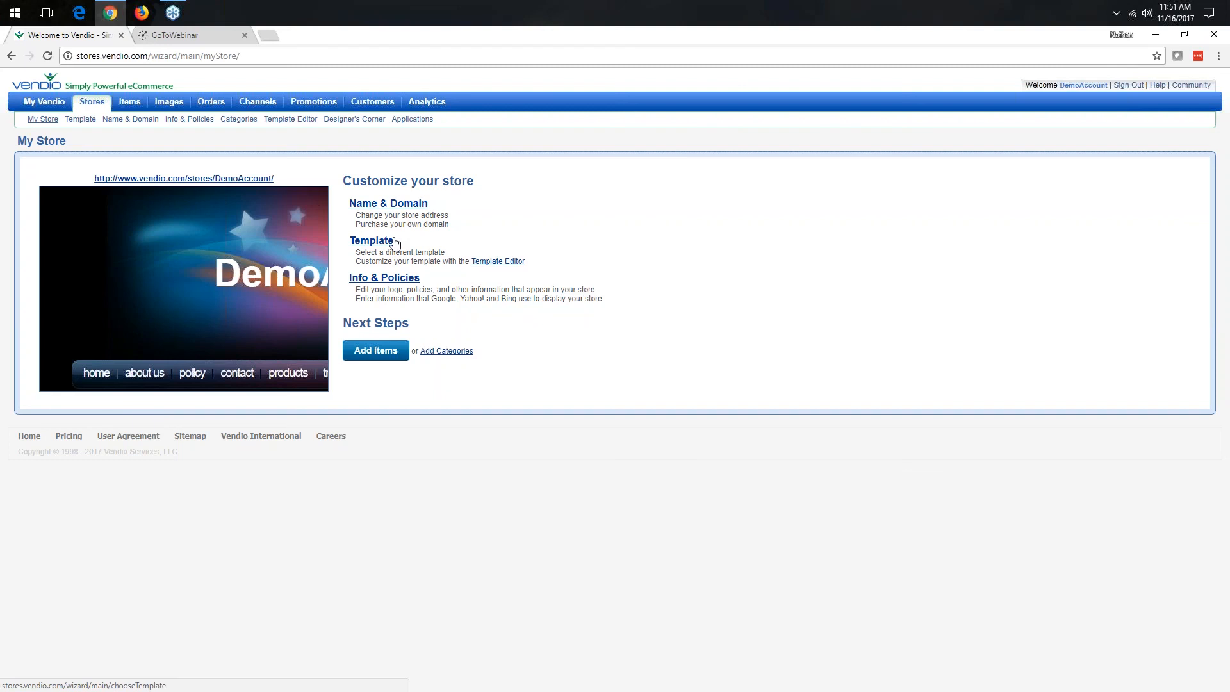
pyautogui.moveTo(101, 109)
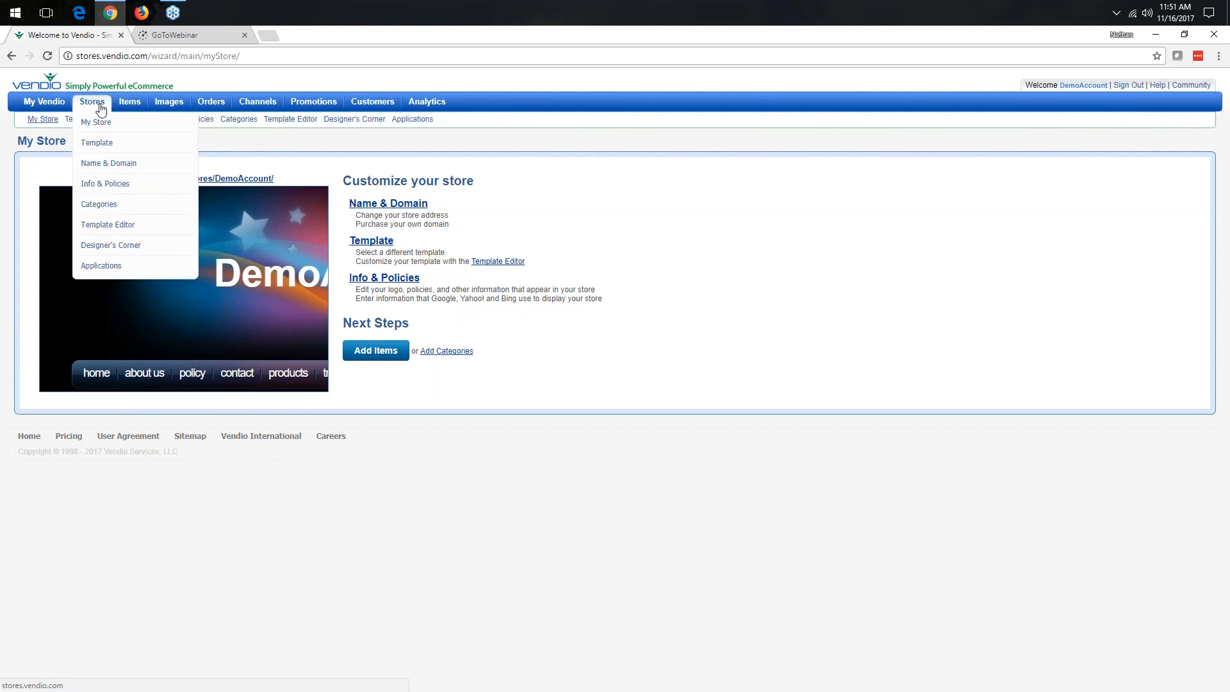
pyautogui.click(101, 266)
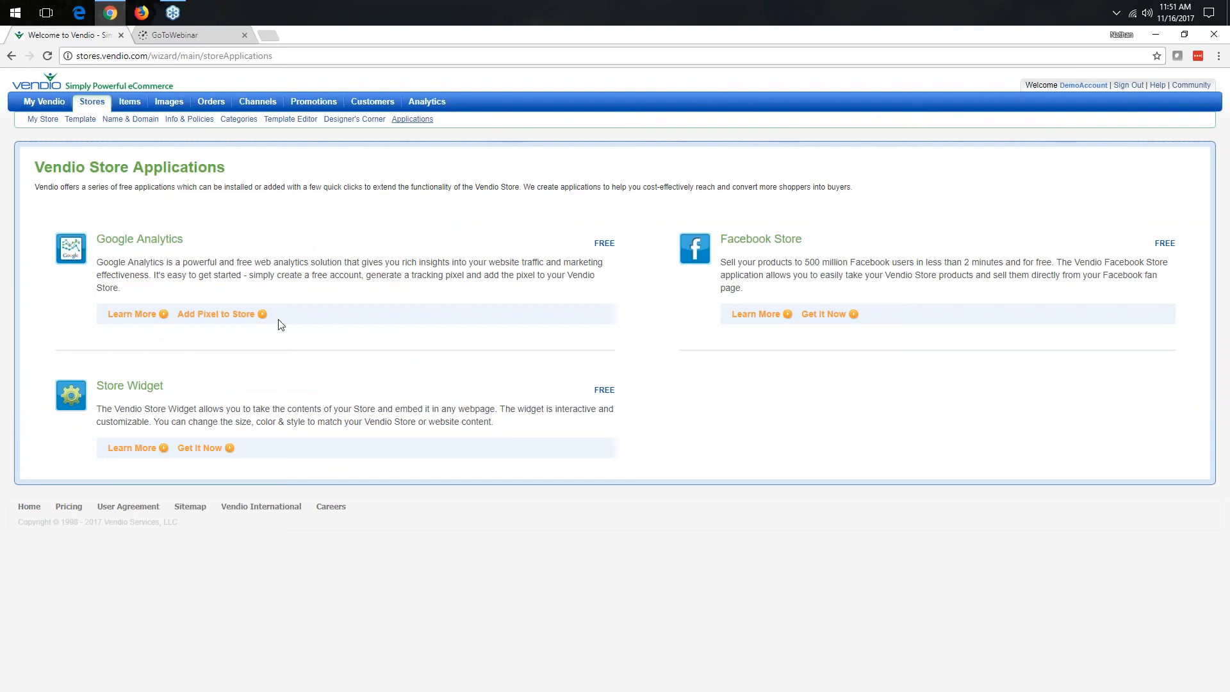
# - Open the Google Analytics pixel settings, try enabling the tracking snippet, and cancel without saving
pyautogui.click(217, 315)
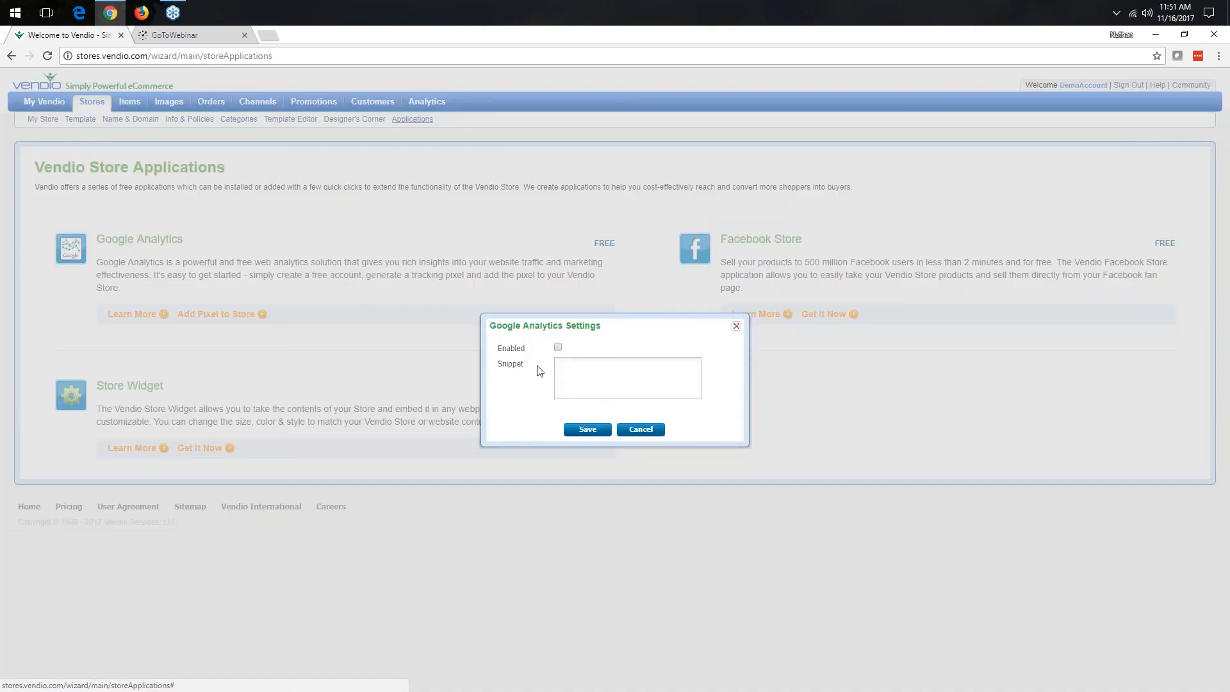
pyautogui.click(558, 348)
pyautogui.click(573, 365)
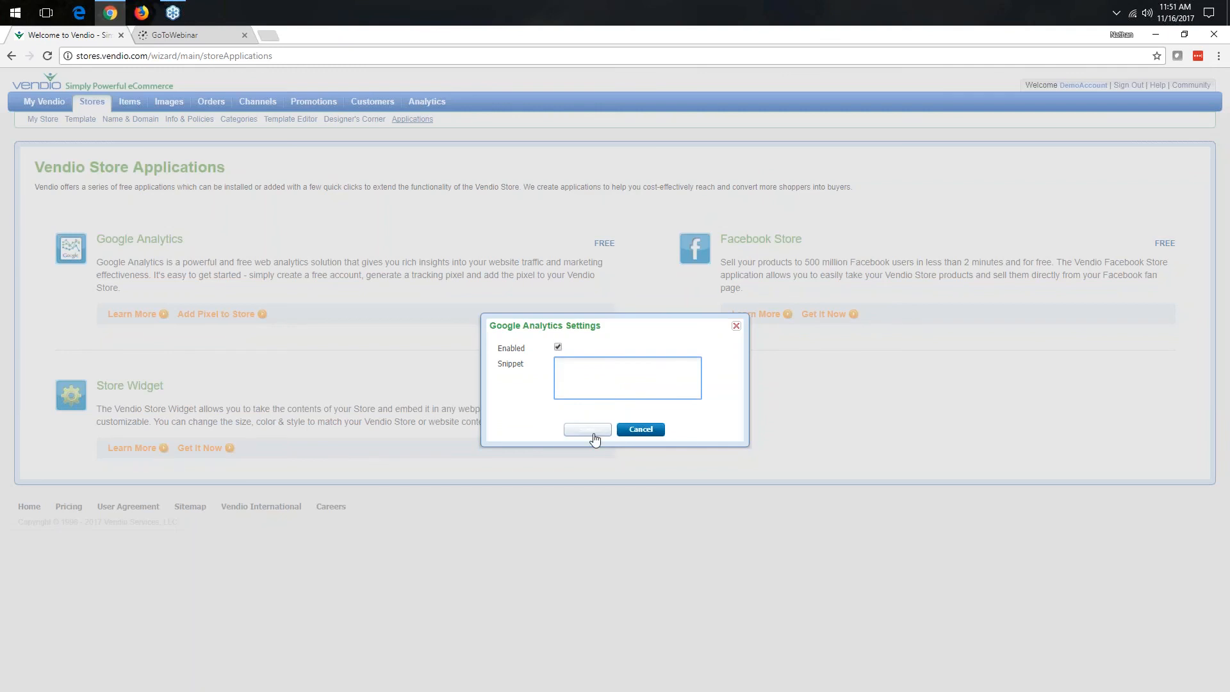
pyautogui.click(641, 430)
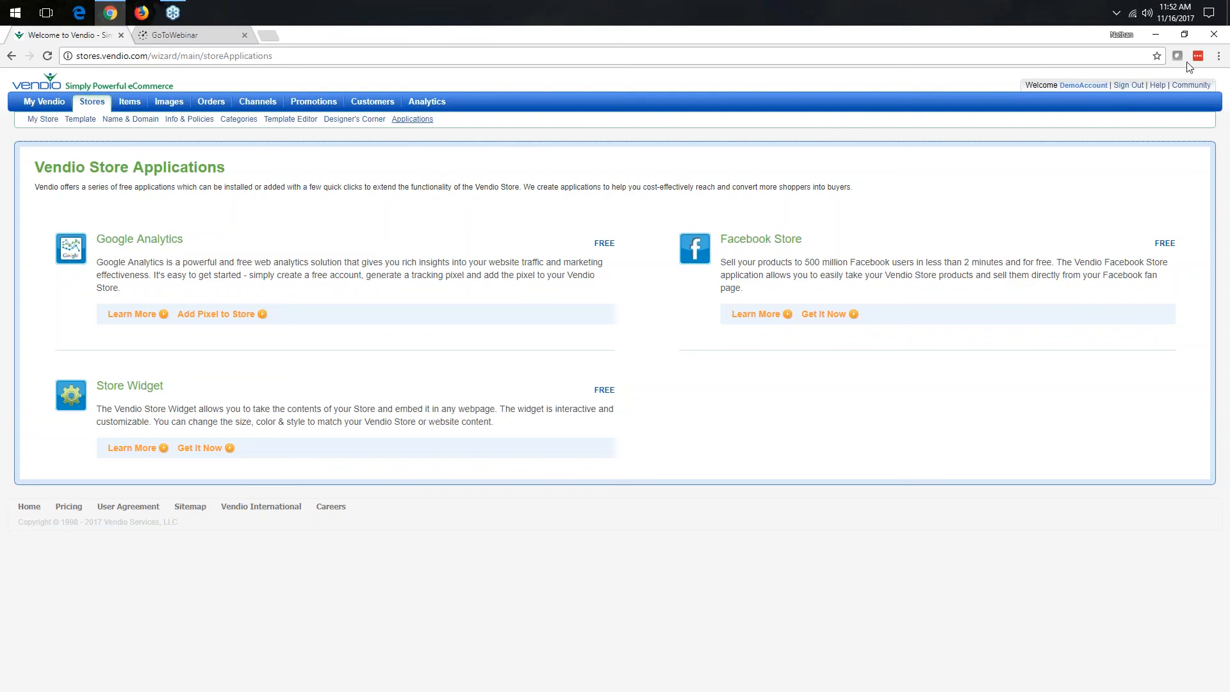
# - Return to the My Vendio dashboard, open the Help portal and look through its contact options and help categories
pyautogui.moveTo(99, 106)
pyautogui.click(51, 121)
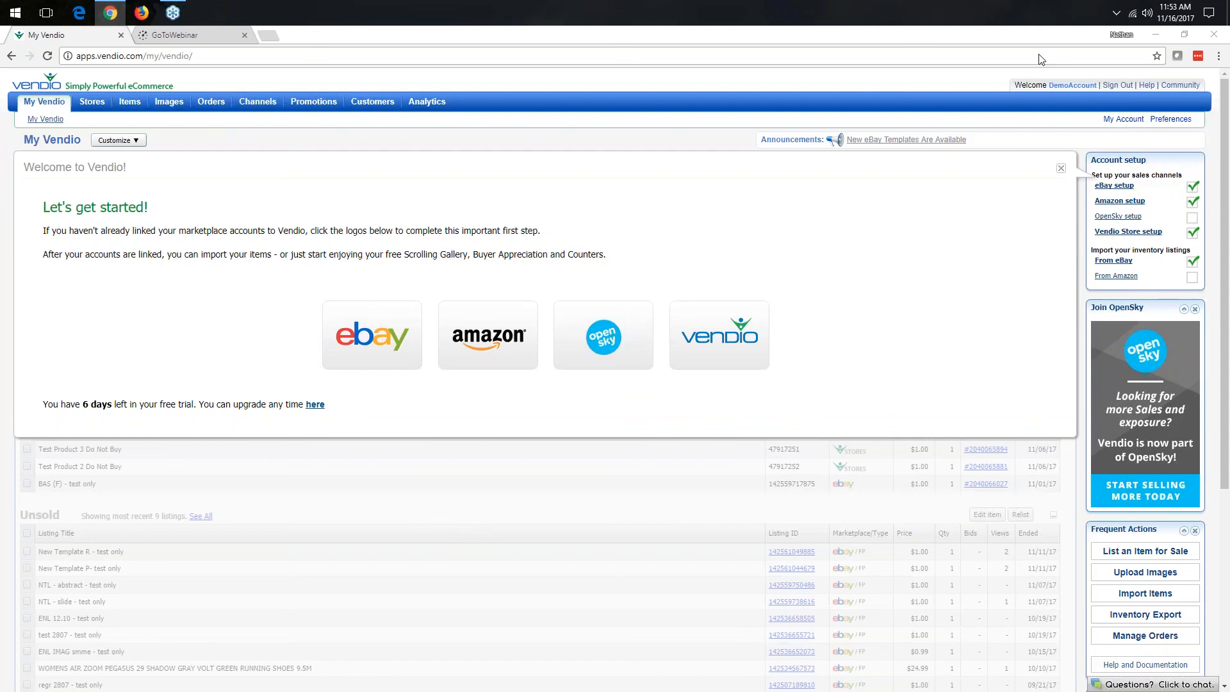
pyautogui.click(1146, 85)
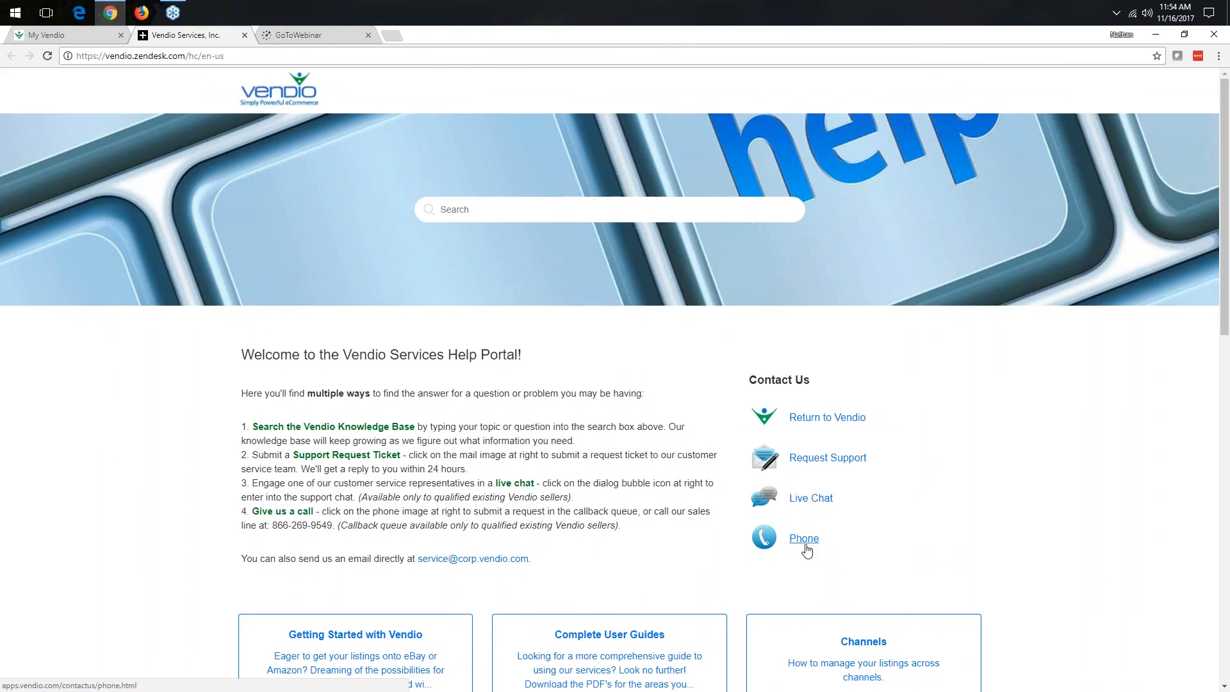
pyautogui.scroll(-2, 897, 486)
pyautogui.scroll(-3, 889, 365)
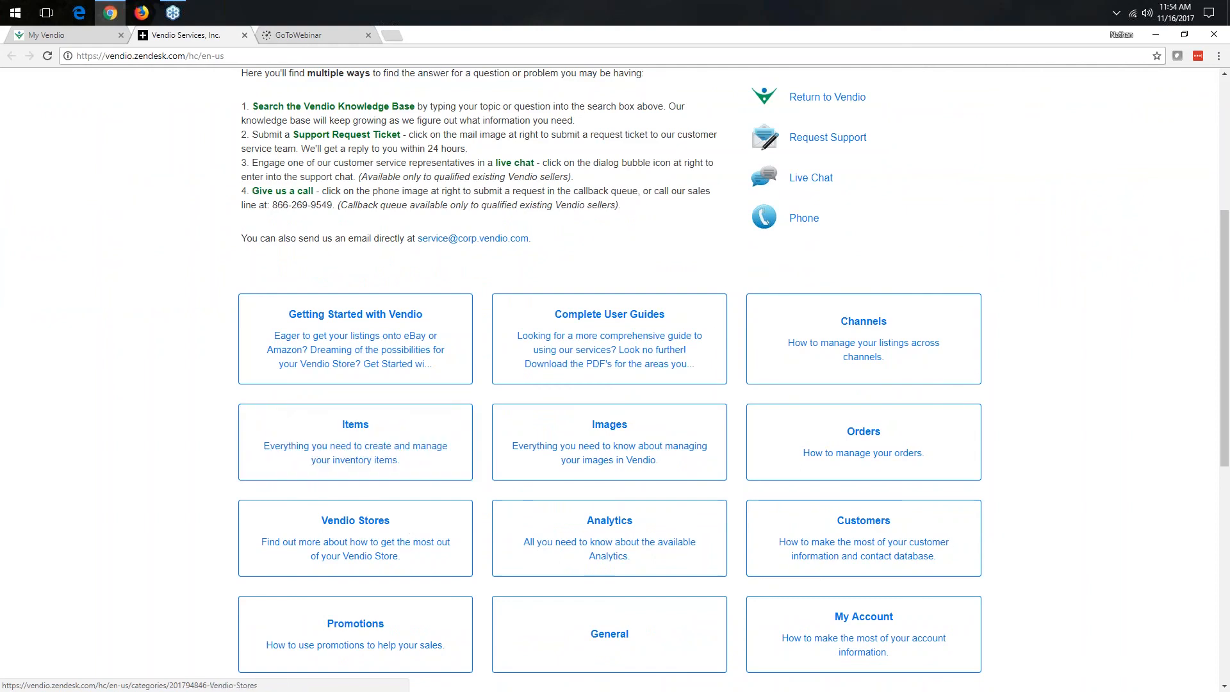
pyautogui.scroll(-2, 839, 419)
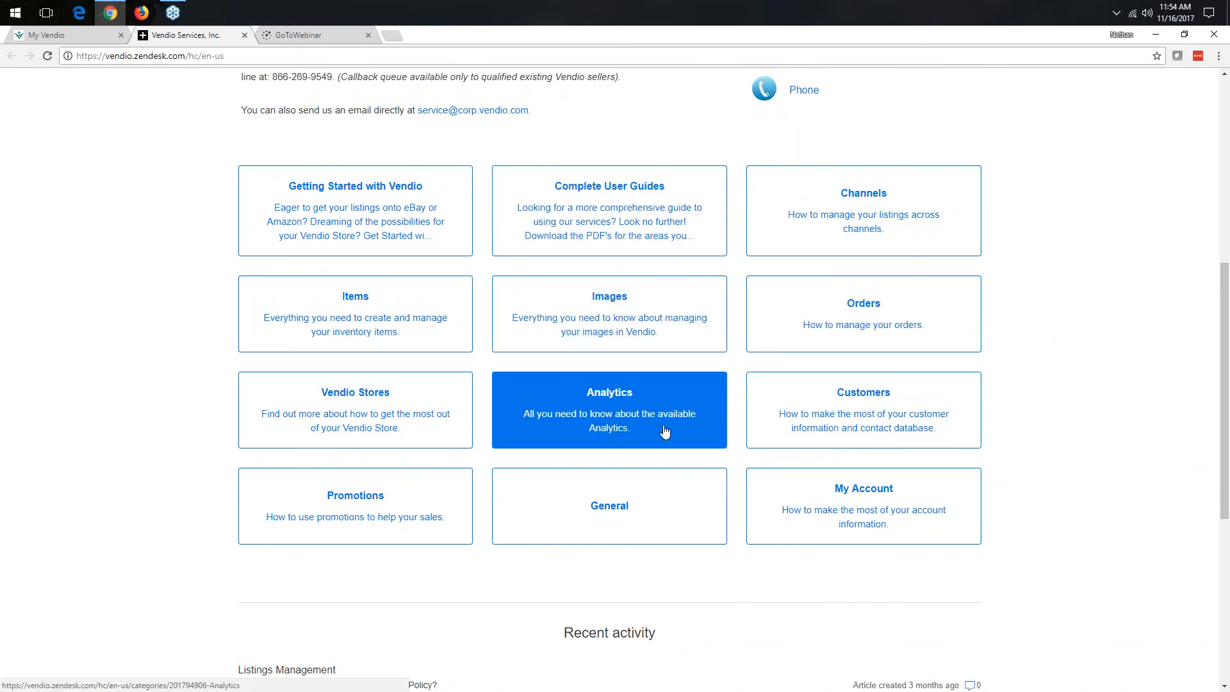
pyautogui.scroll(4, 664, 431)
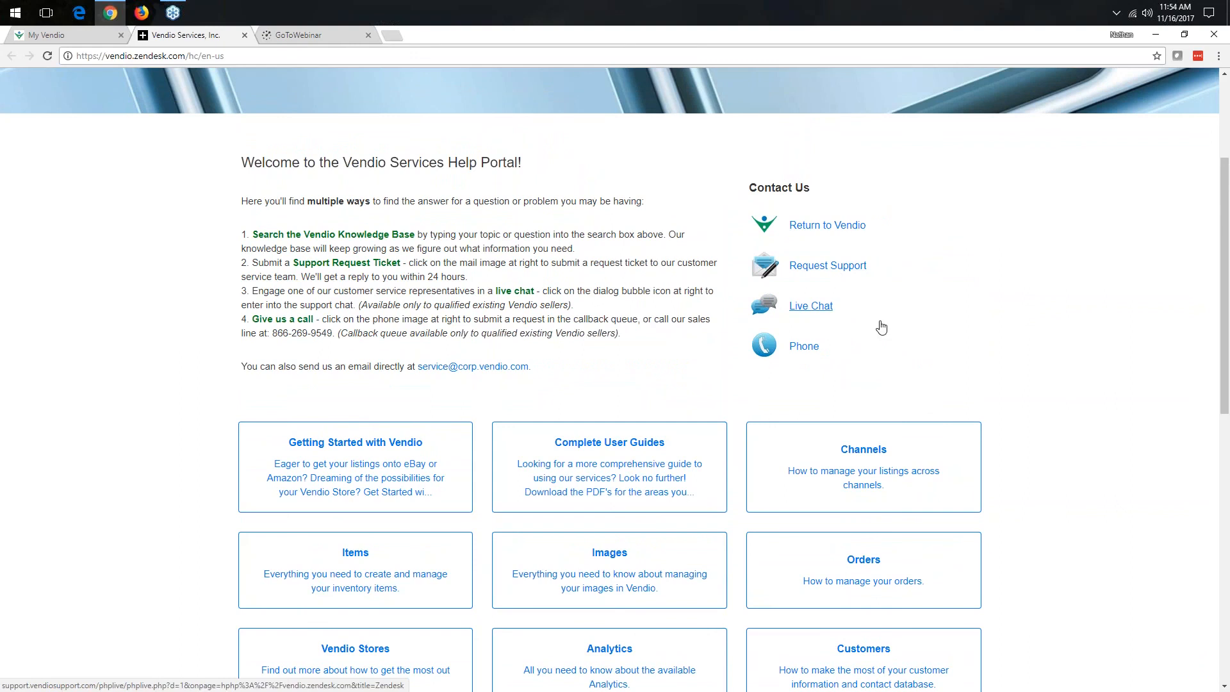
pyautogui.scroll(3, 886, 346)
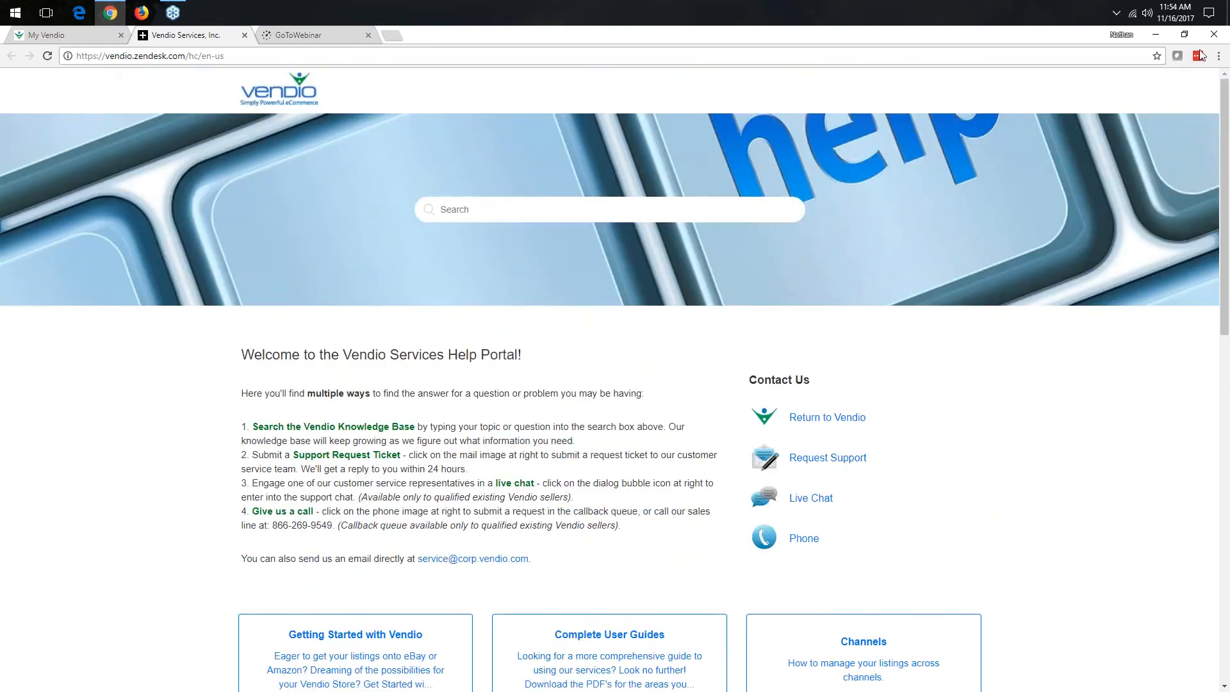